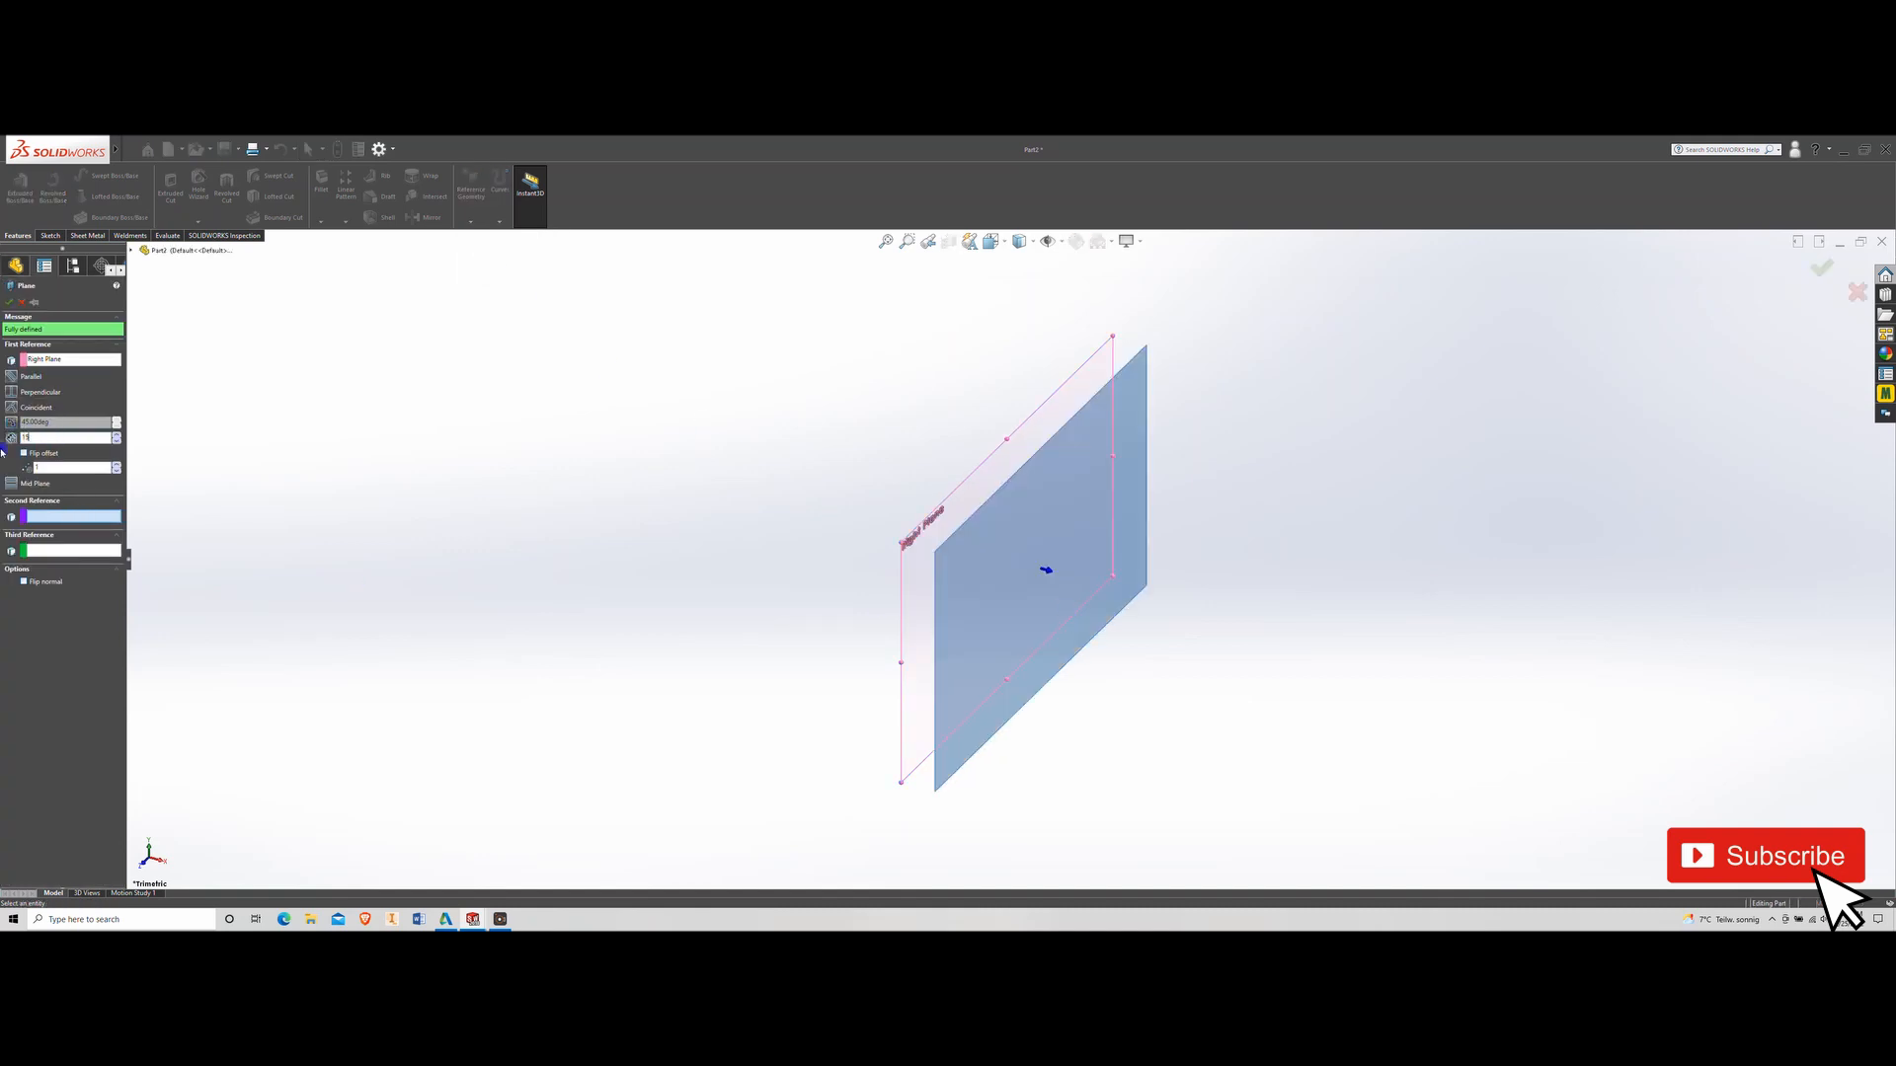
Finish creating the reference plane offset 15 mm from the Right Plane
{"action": "middle_click_drag", "start_coordinate": [657, 488], "coordinate": [799, 501]}
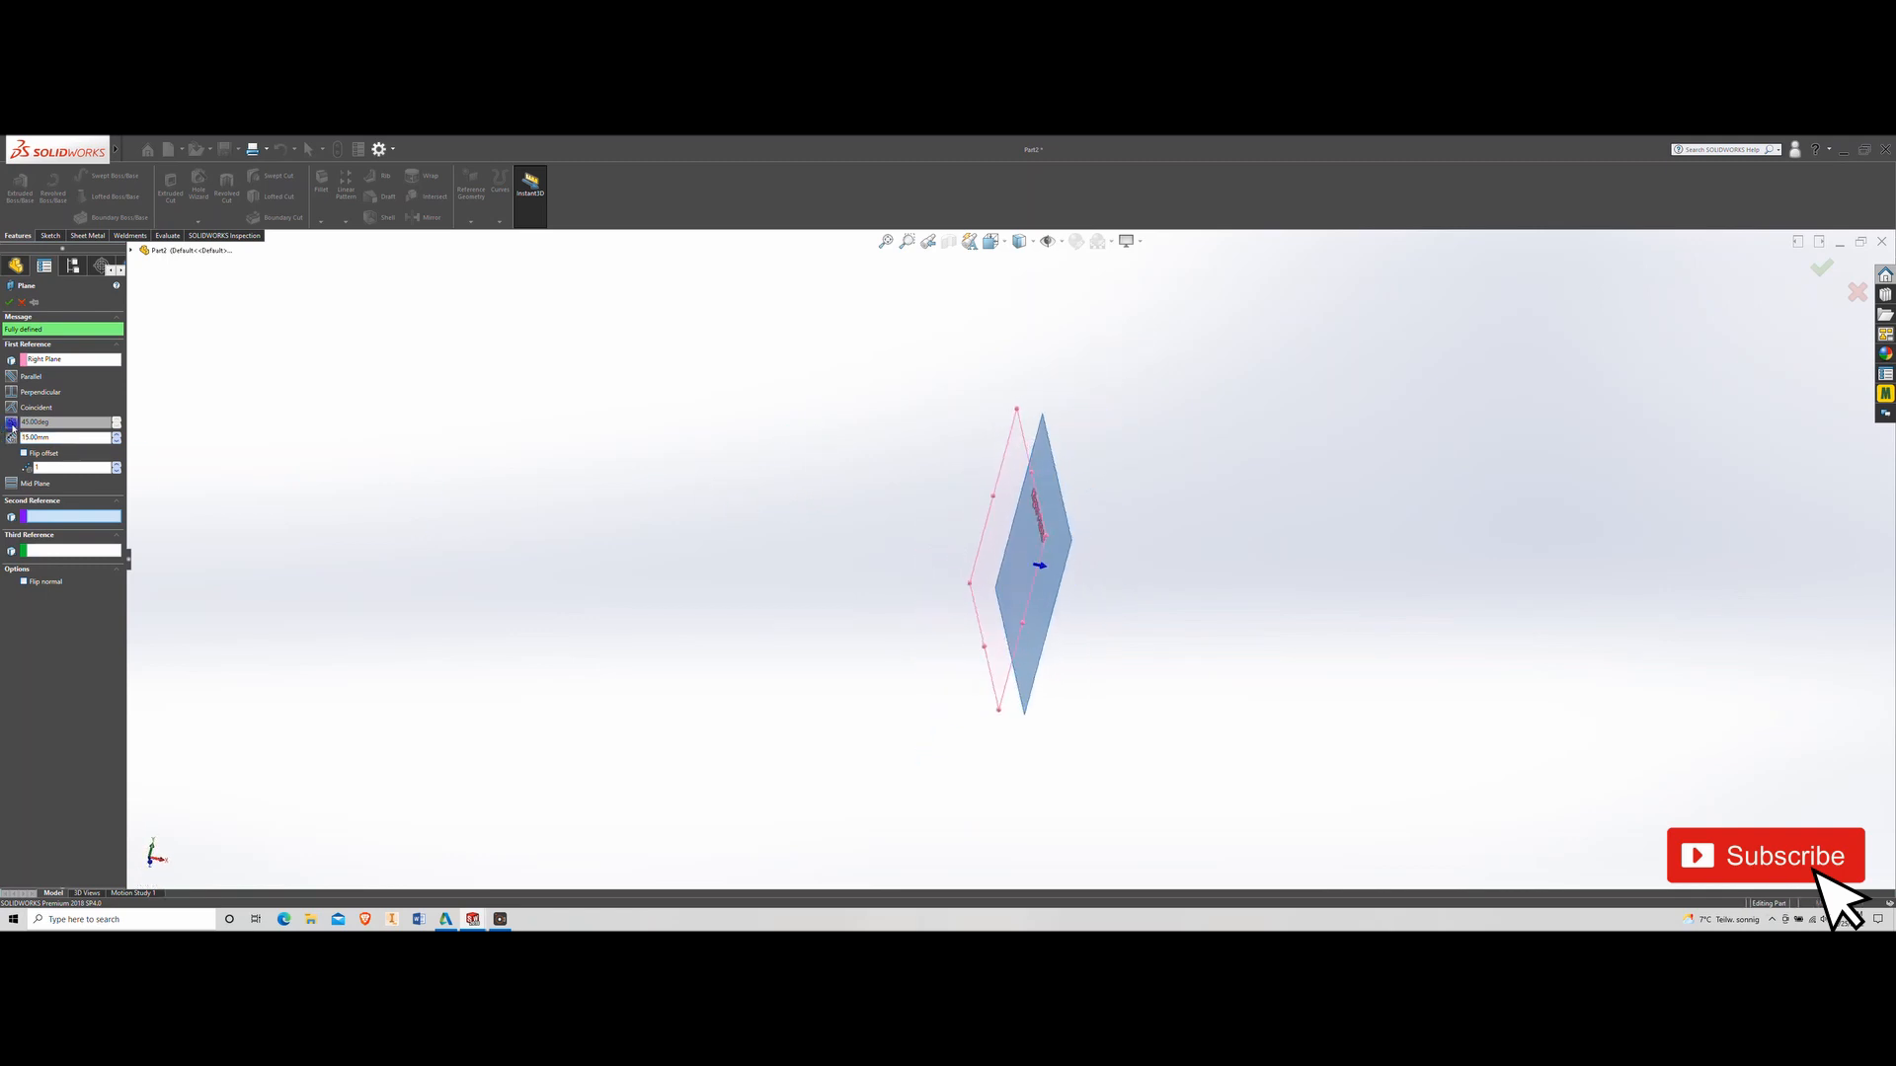
{"action": "left_click", "coordinate": [9, 303]}
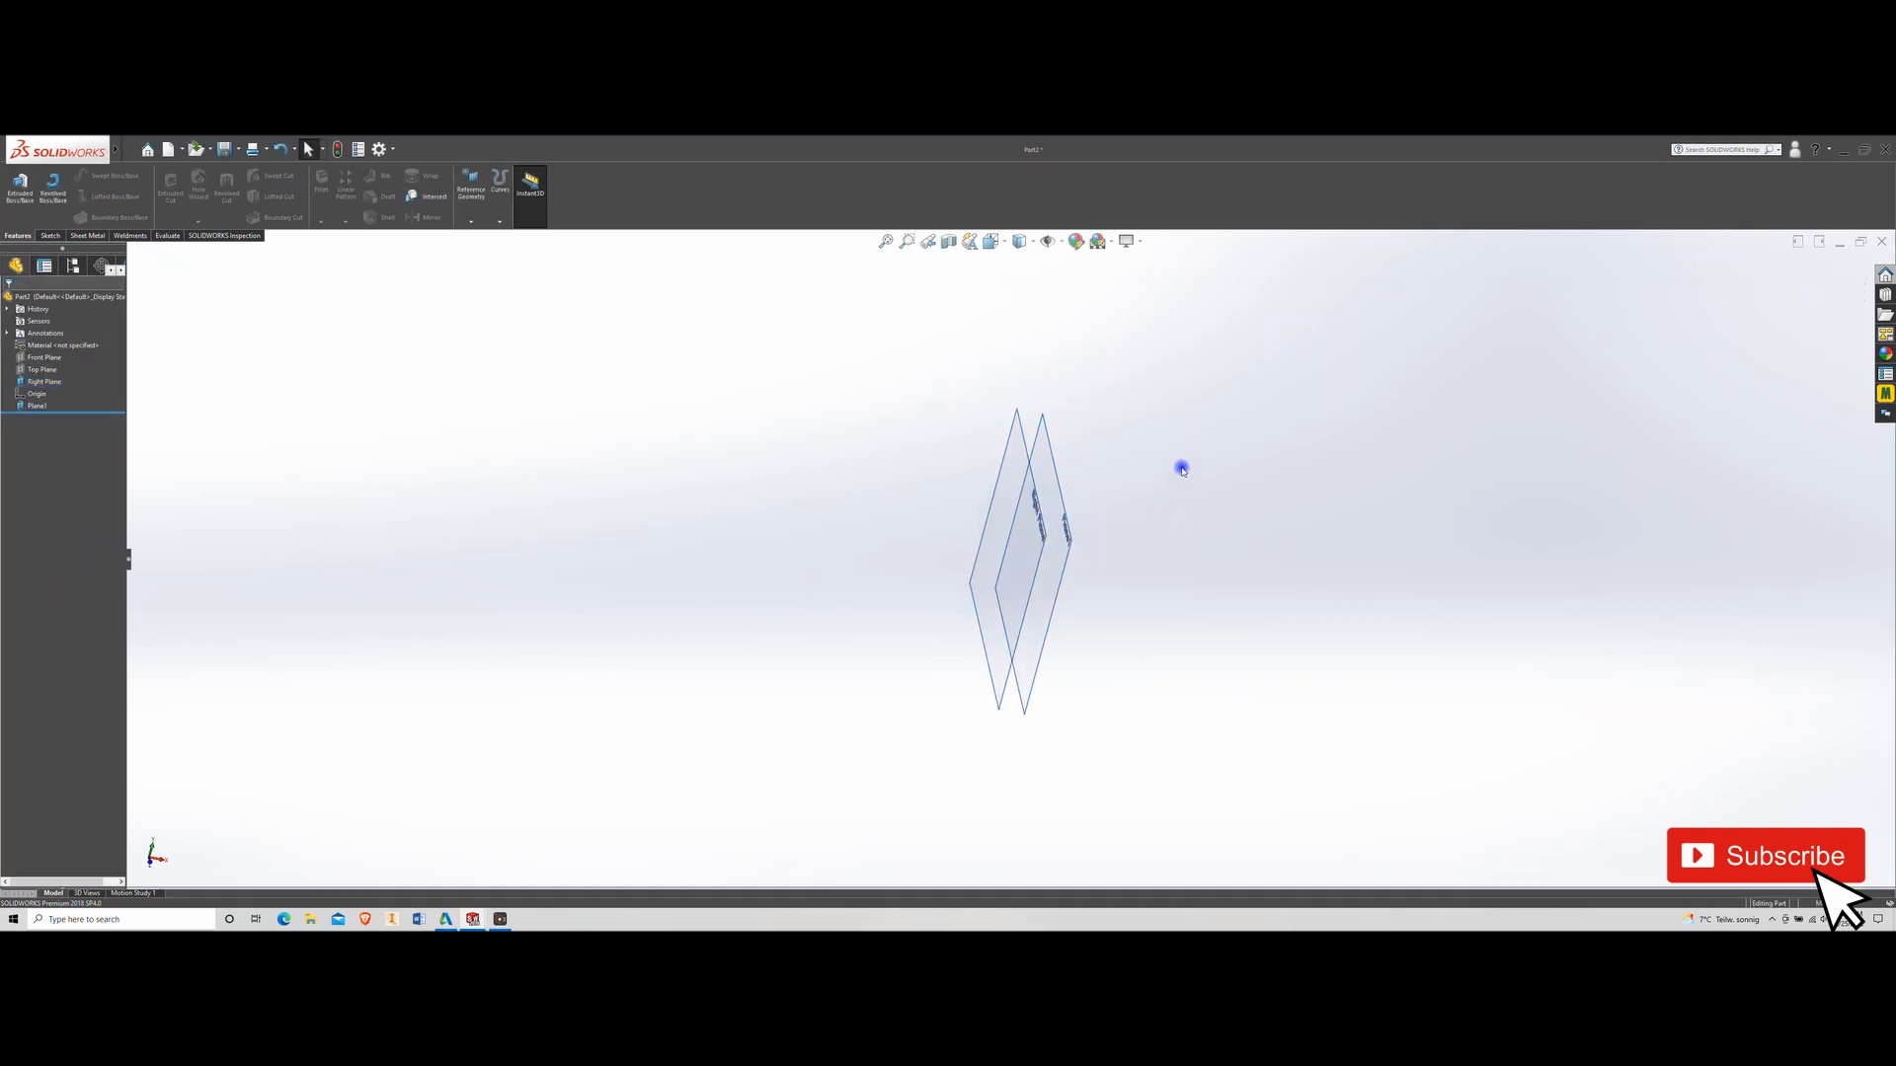
{"action": "middle_click_drag", "start_coordinate": [1181, 465], "coordinate": [1036, 415]}
Create a second reference plane offset 60 mm from the first offset plane, away from the Right Plane
{"action": "left_click", "coordinate": [473, 179]}
{"action": "left_click", "coordinate": [1094, 446]}
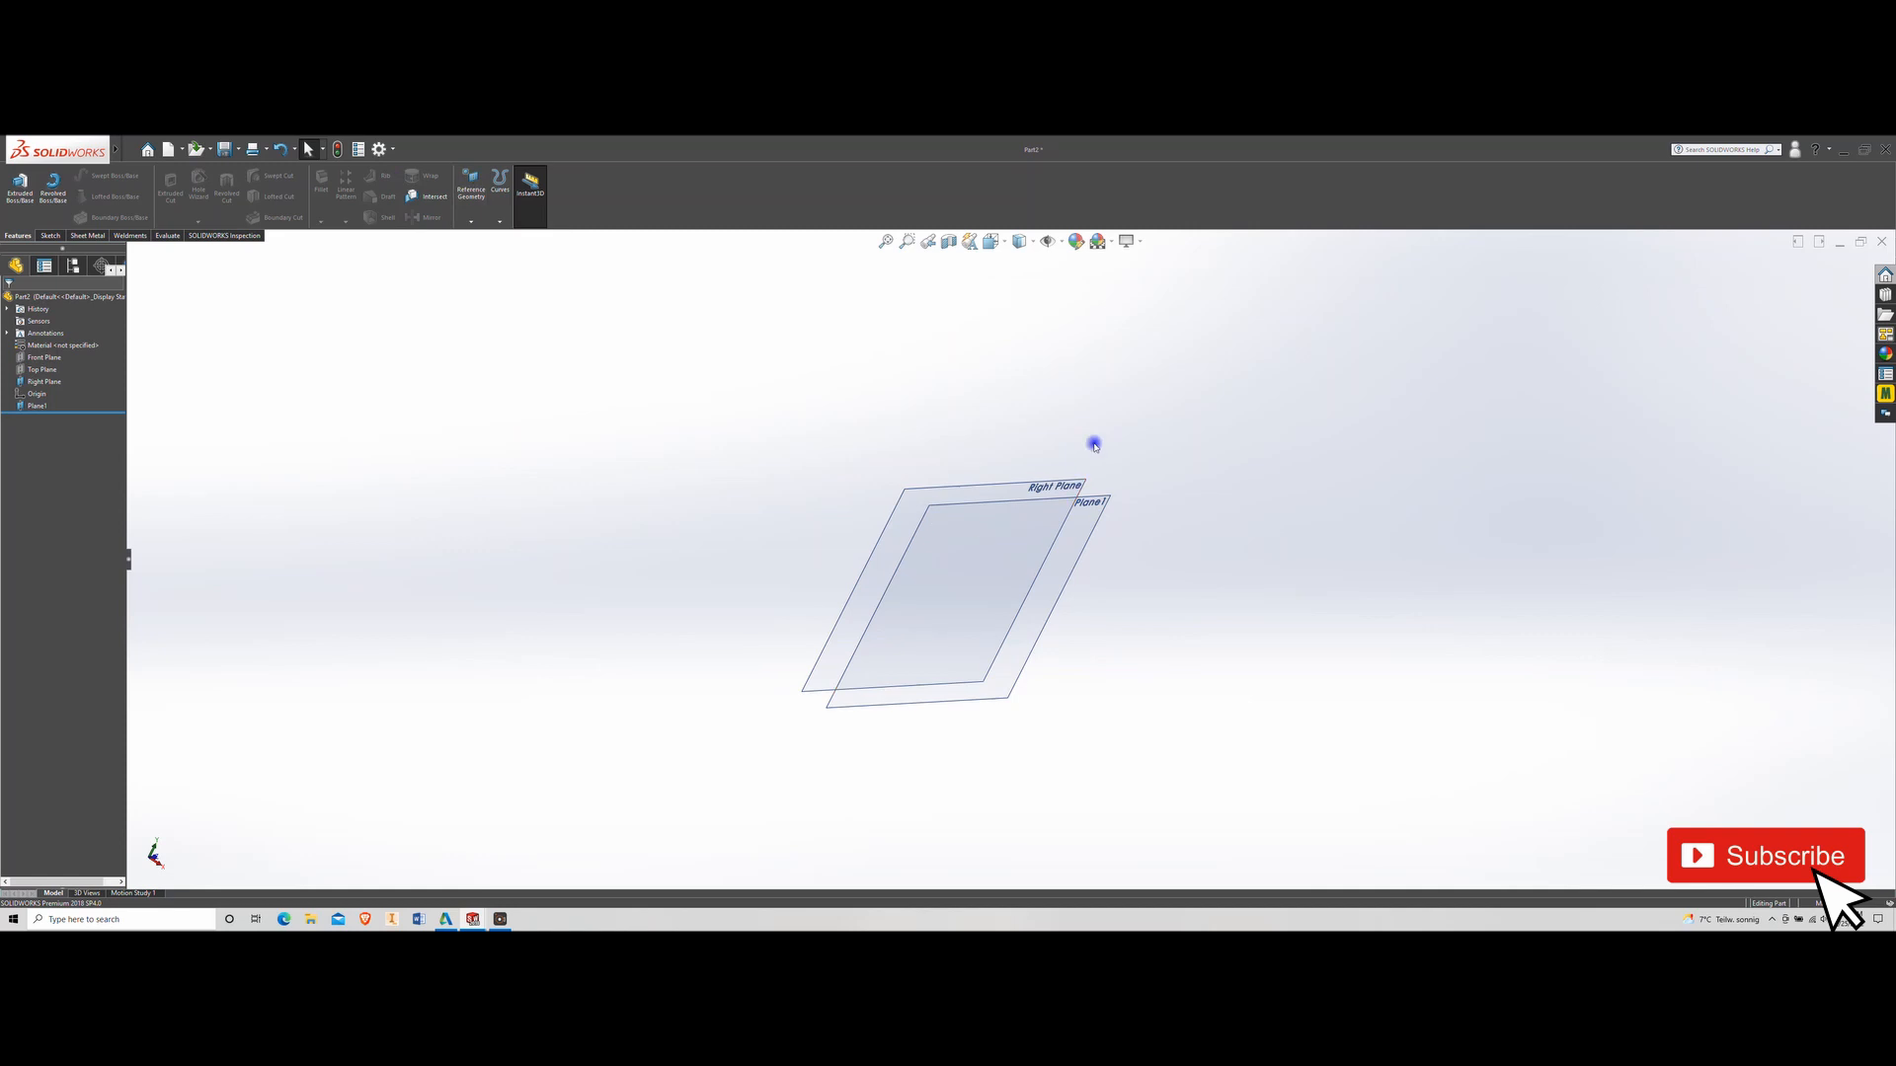
{"action": "left_click", "coordinate": [1046, 623]}
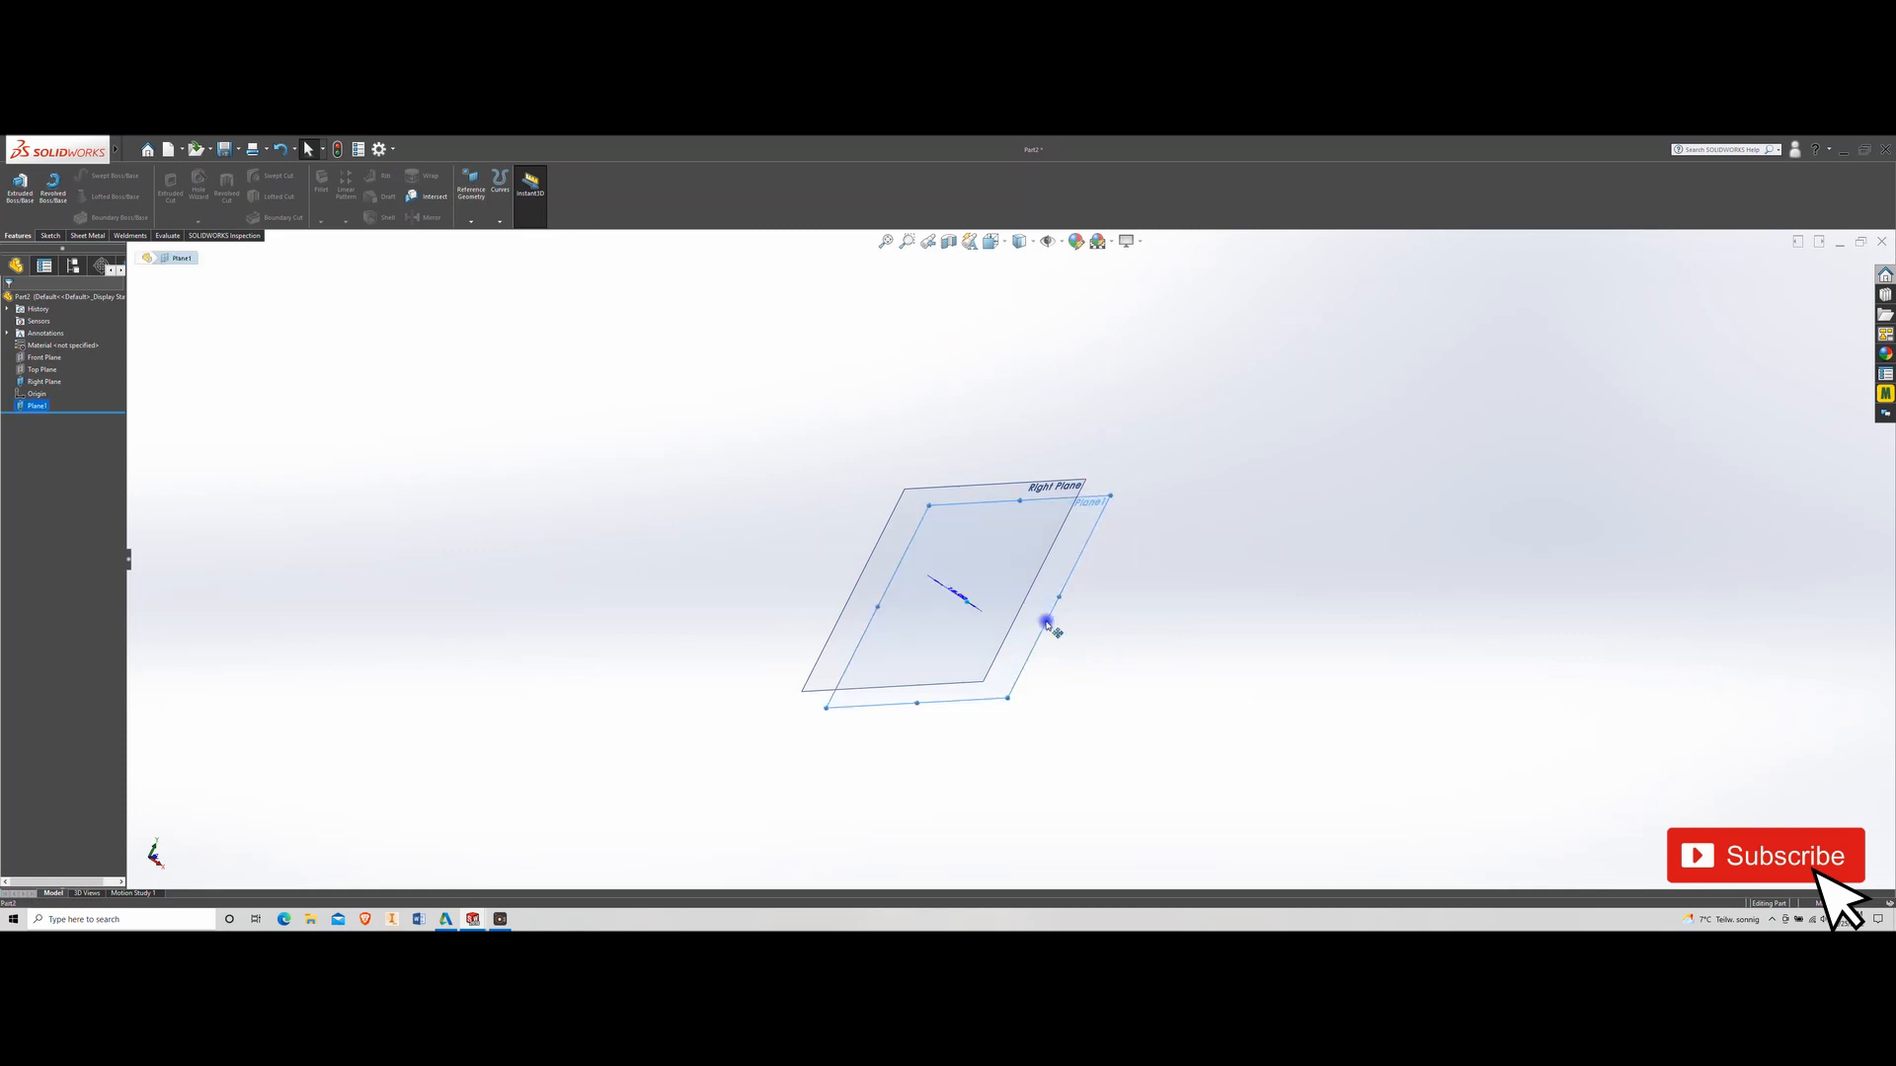
{"action": "middle_click_drag", "start_coordinate": [700, 464], "coordinate": [690, 376]}
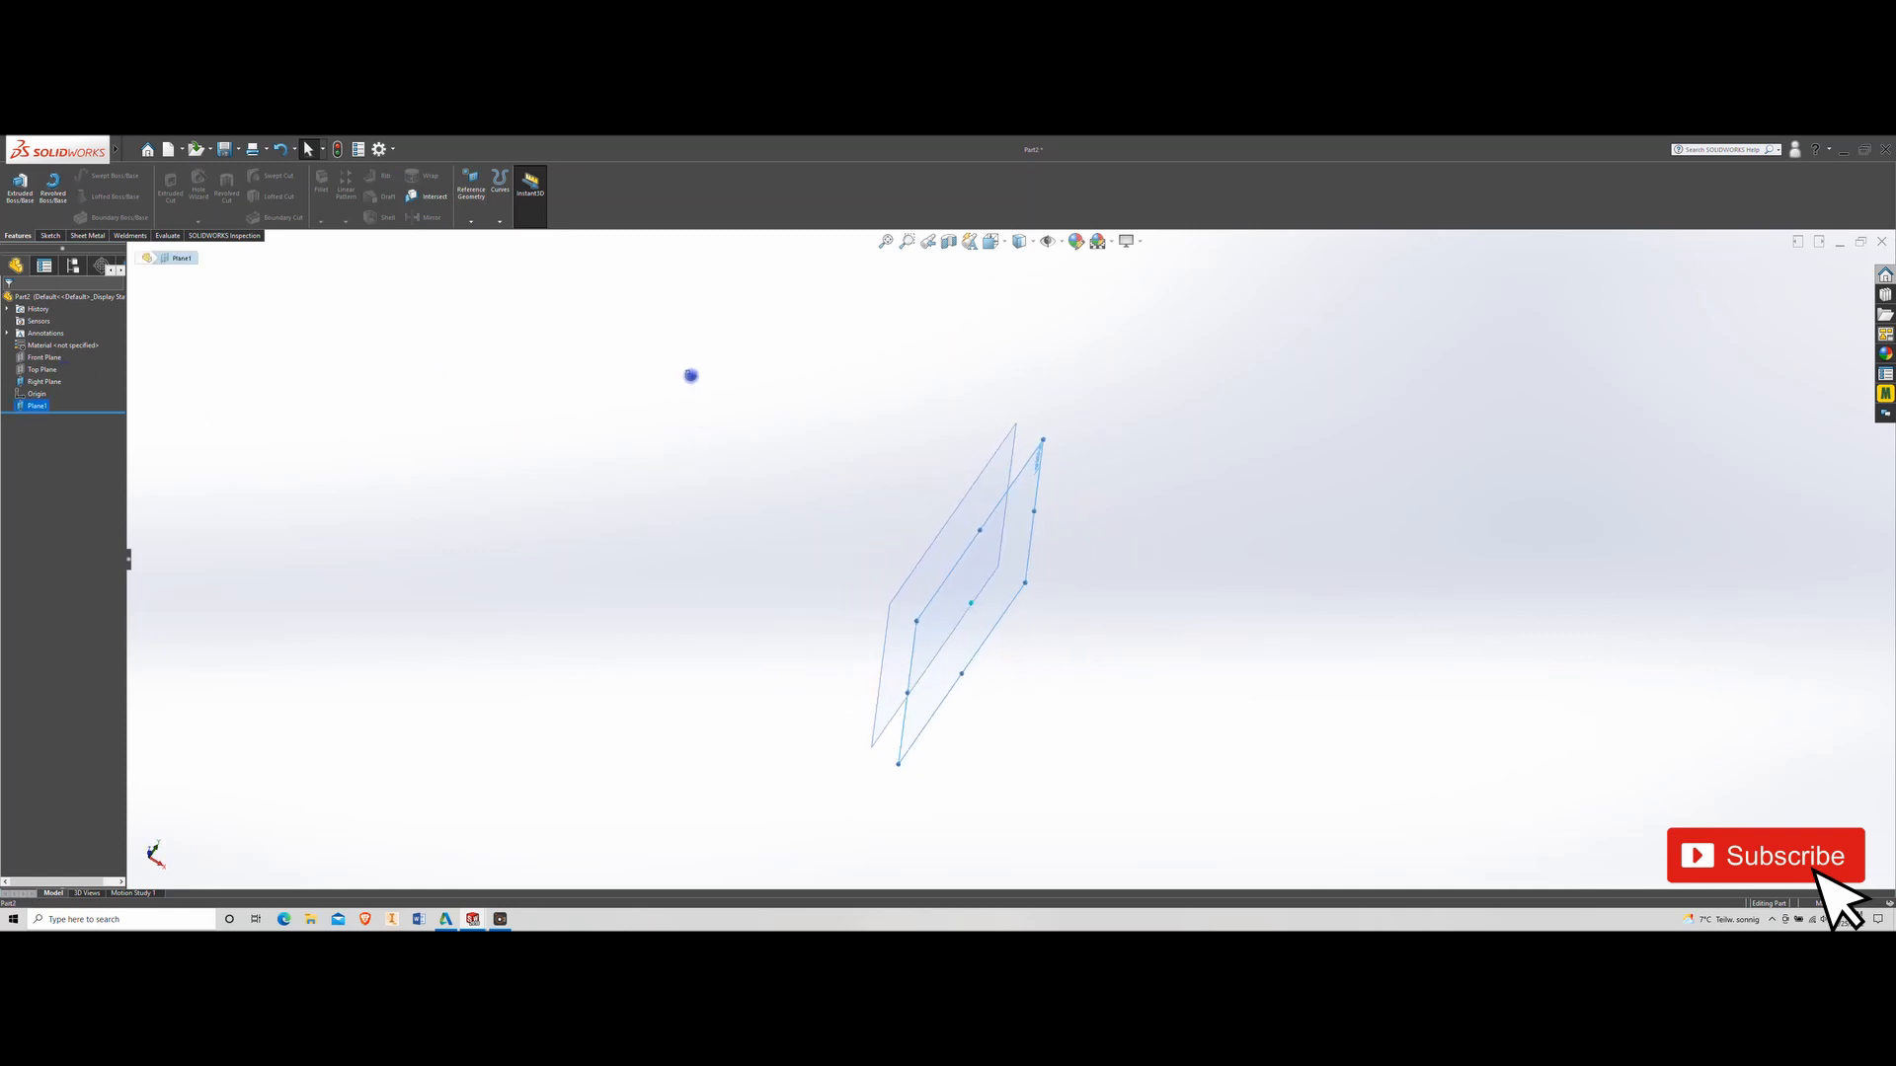
{"action": "left_click", "coordinate": [474, 194]}
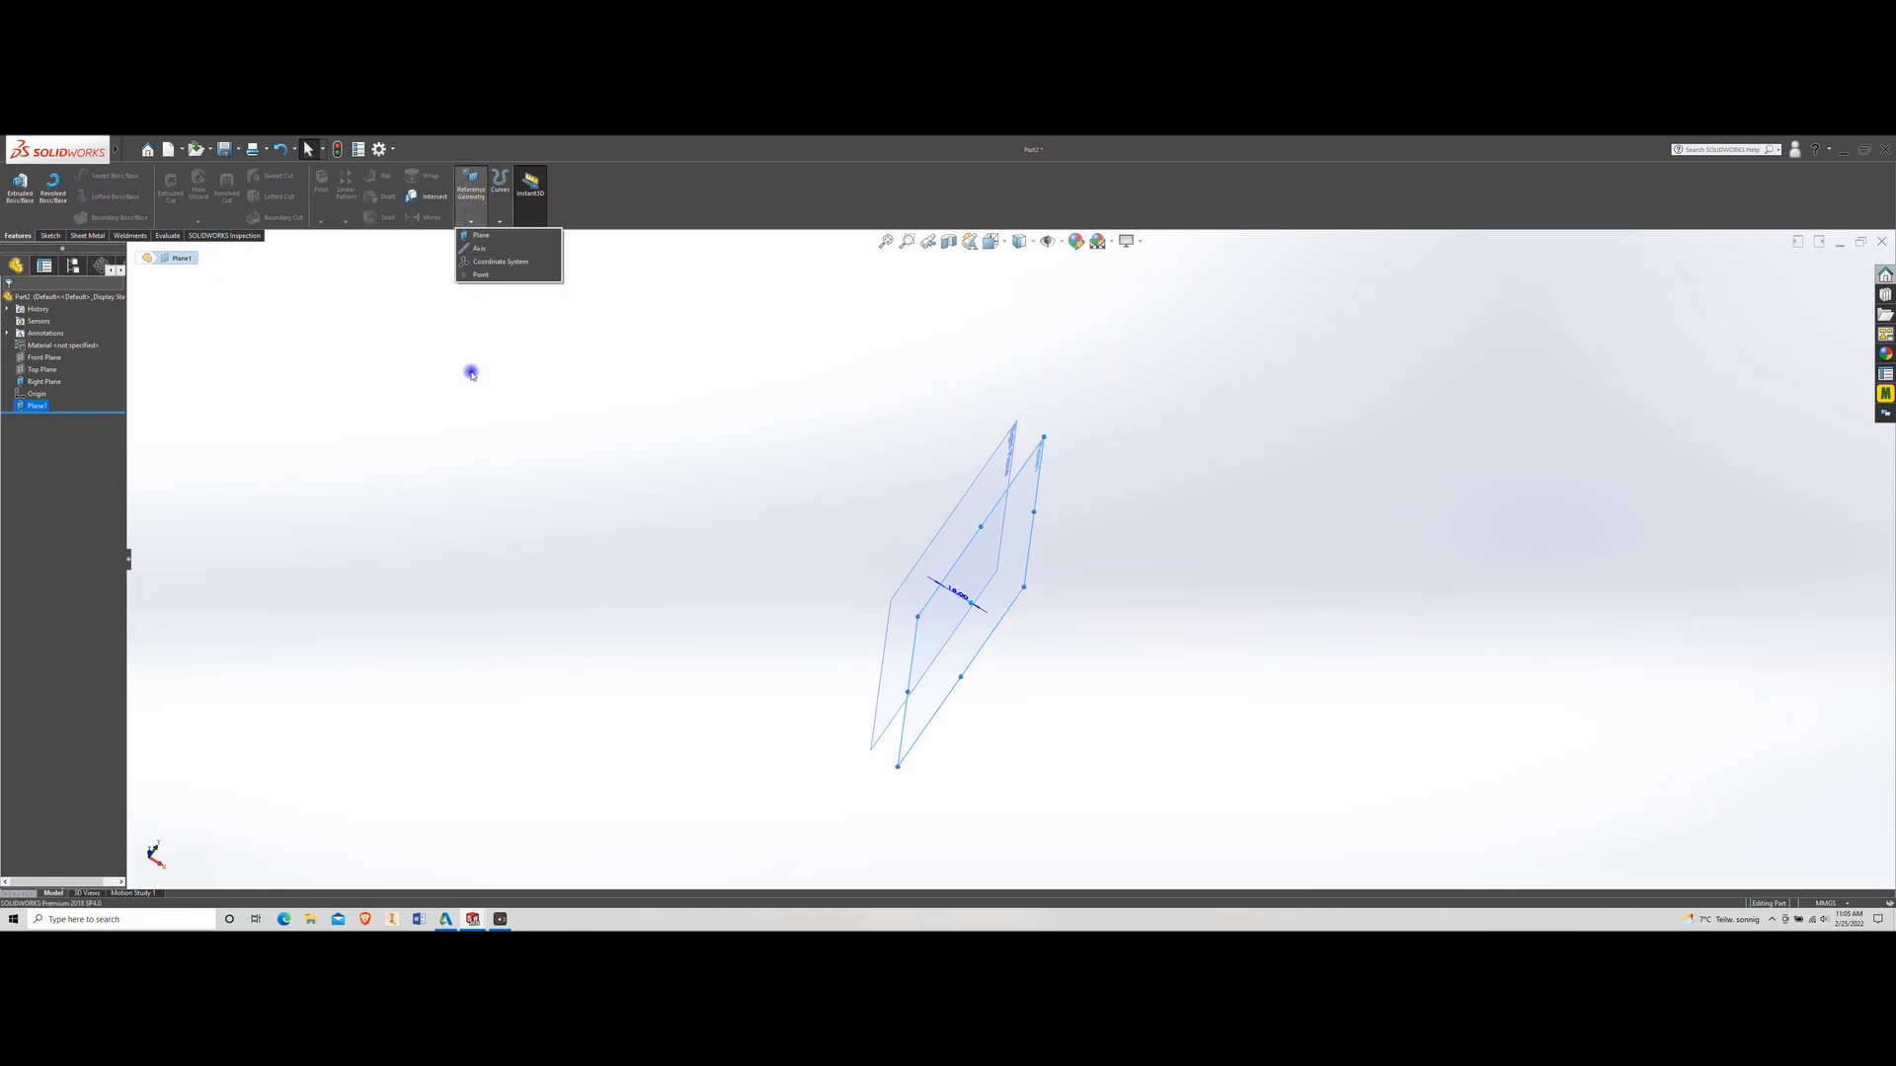
{"action": "left_click", "coordinate": [481, 235]}
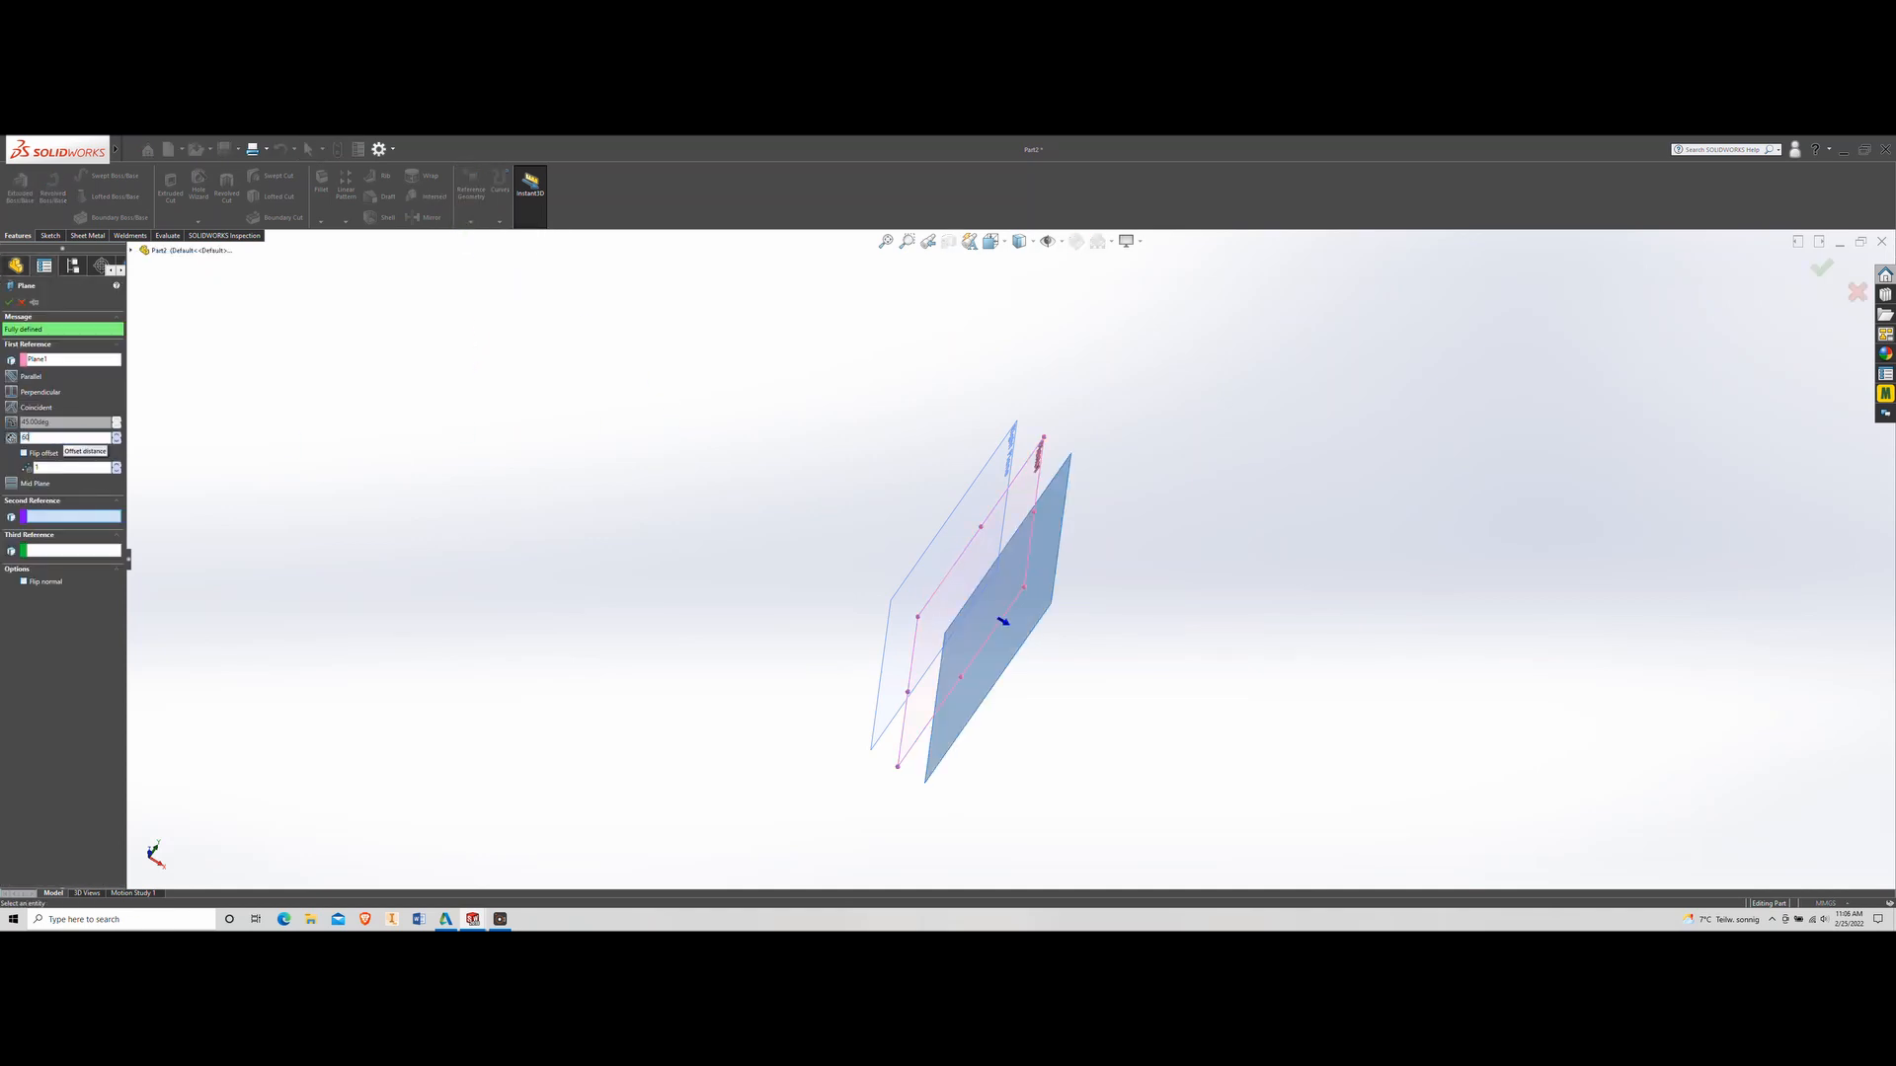
{"action": "type", "text": "60"}
{"action": "key", "text": "Return"}
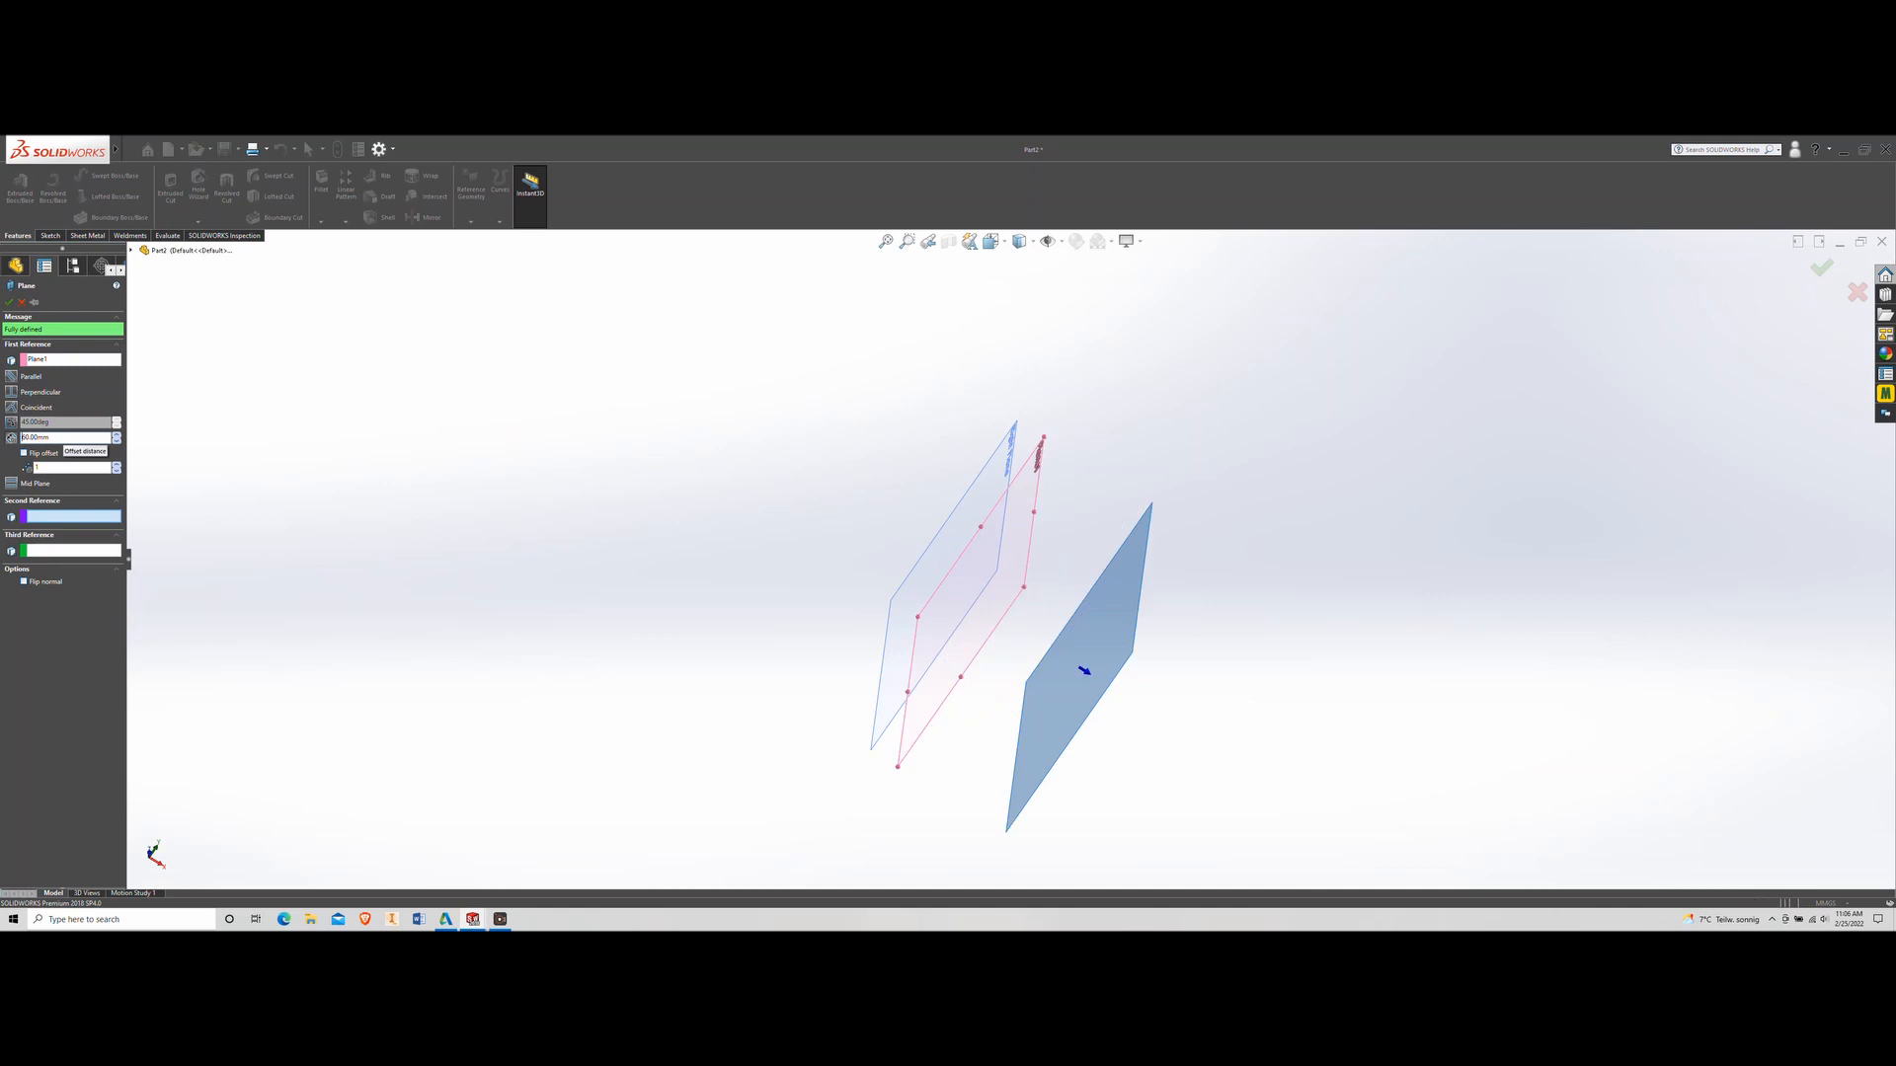
{"action": "left_click", "coordinate": [8, 305]}
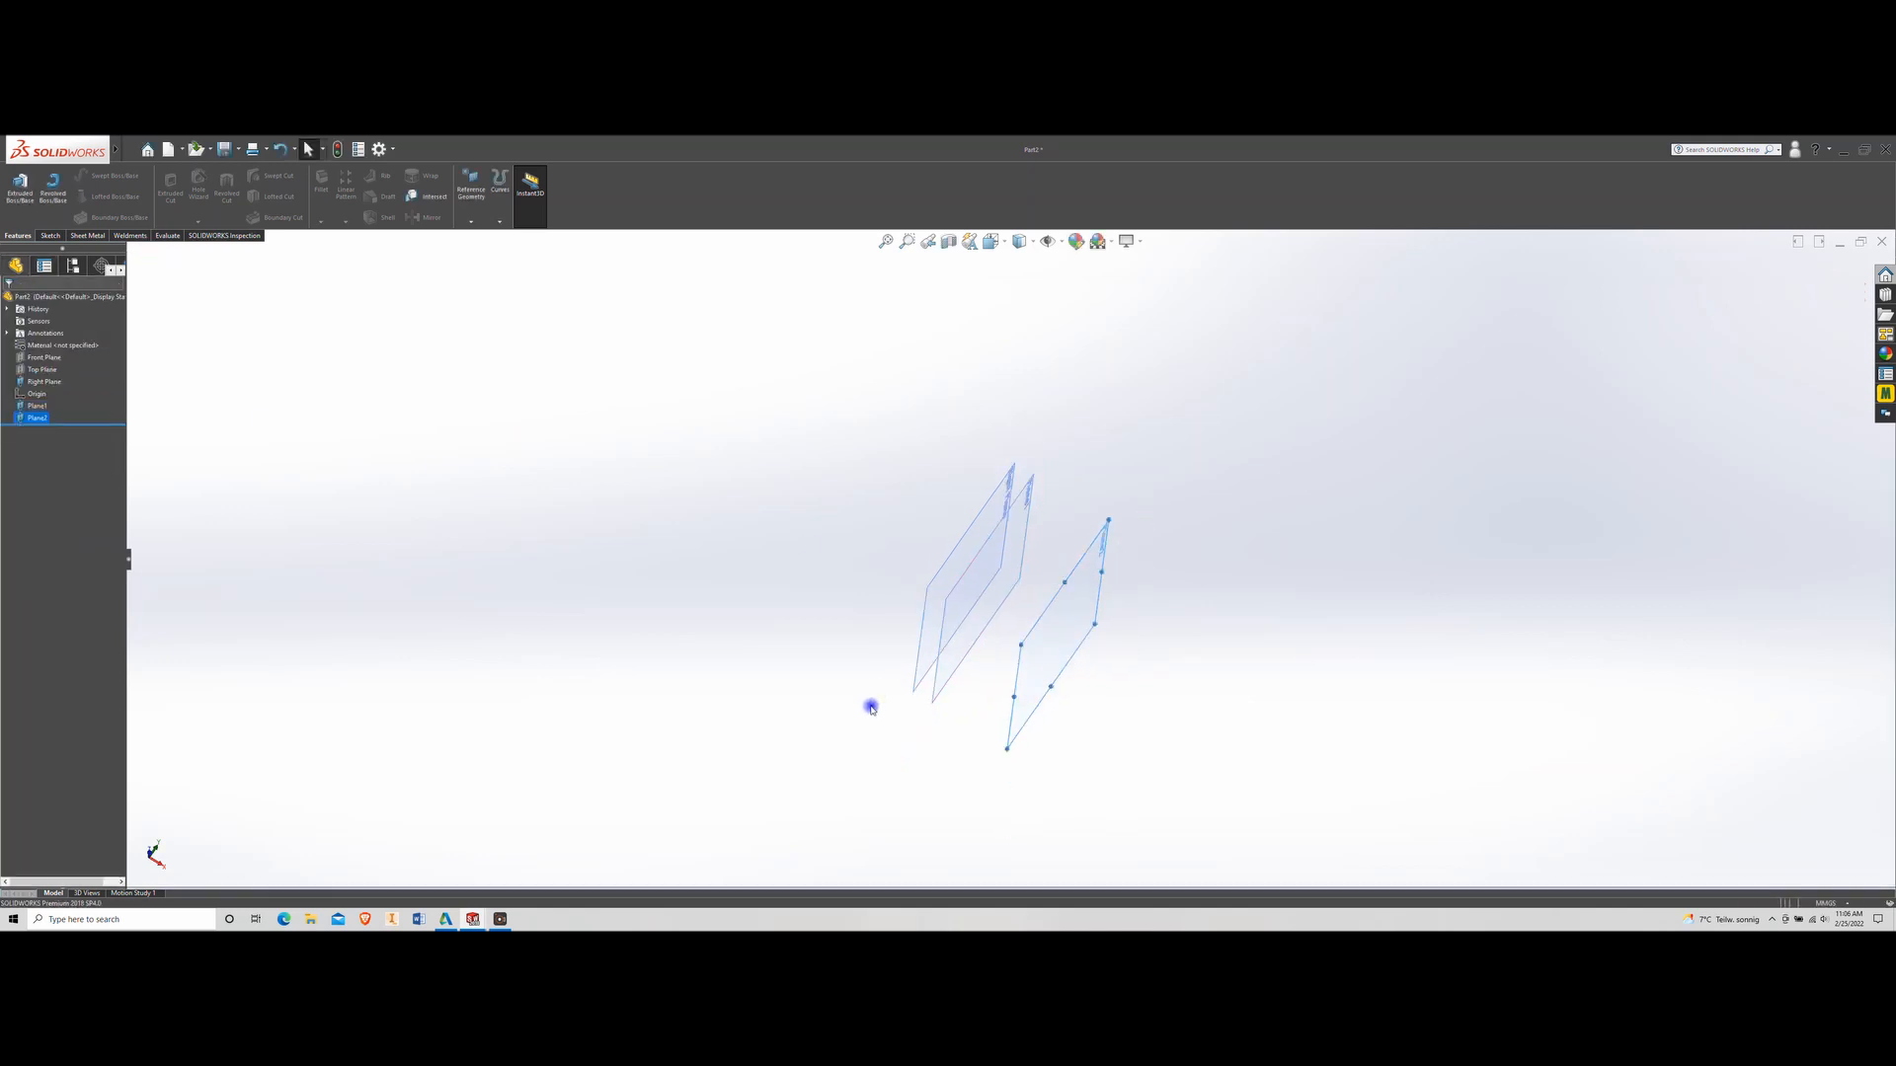
{"action": "mouse_move", "coordinate": [893, 626]}
{"action": "middle_mouse_down"}
{"action": "mouse_move", "coordinate": [927, 601]}
{"action": "mouse_move", "coordinate": [957, 678]}
{"action": "mouse_move", "coordinate": [879, 627]}
{"action": "middle_mouse_up"}
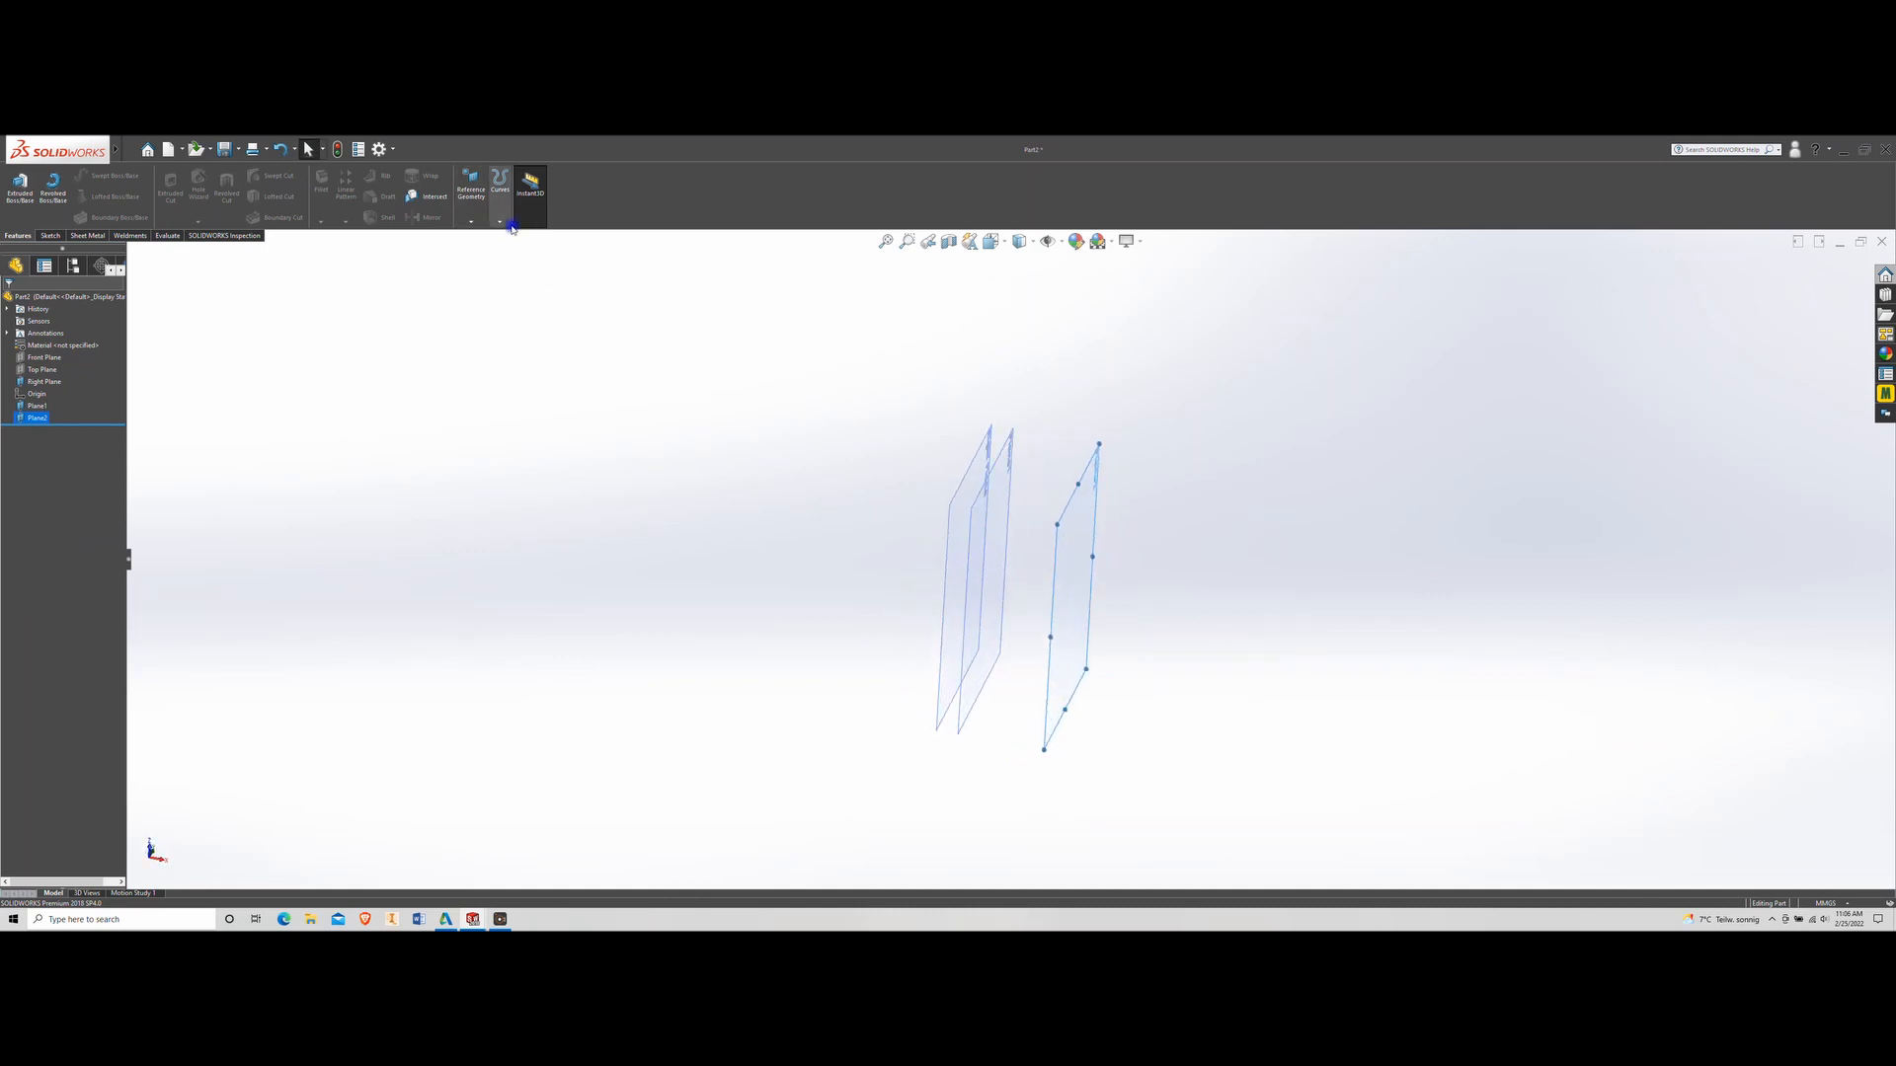
{"action": "left_click_drag", "start_coordinate": [863, 379], "coordinate": [1019, 790]}
{"action": "left_click", "coordinate": [37, 406]}
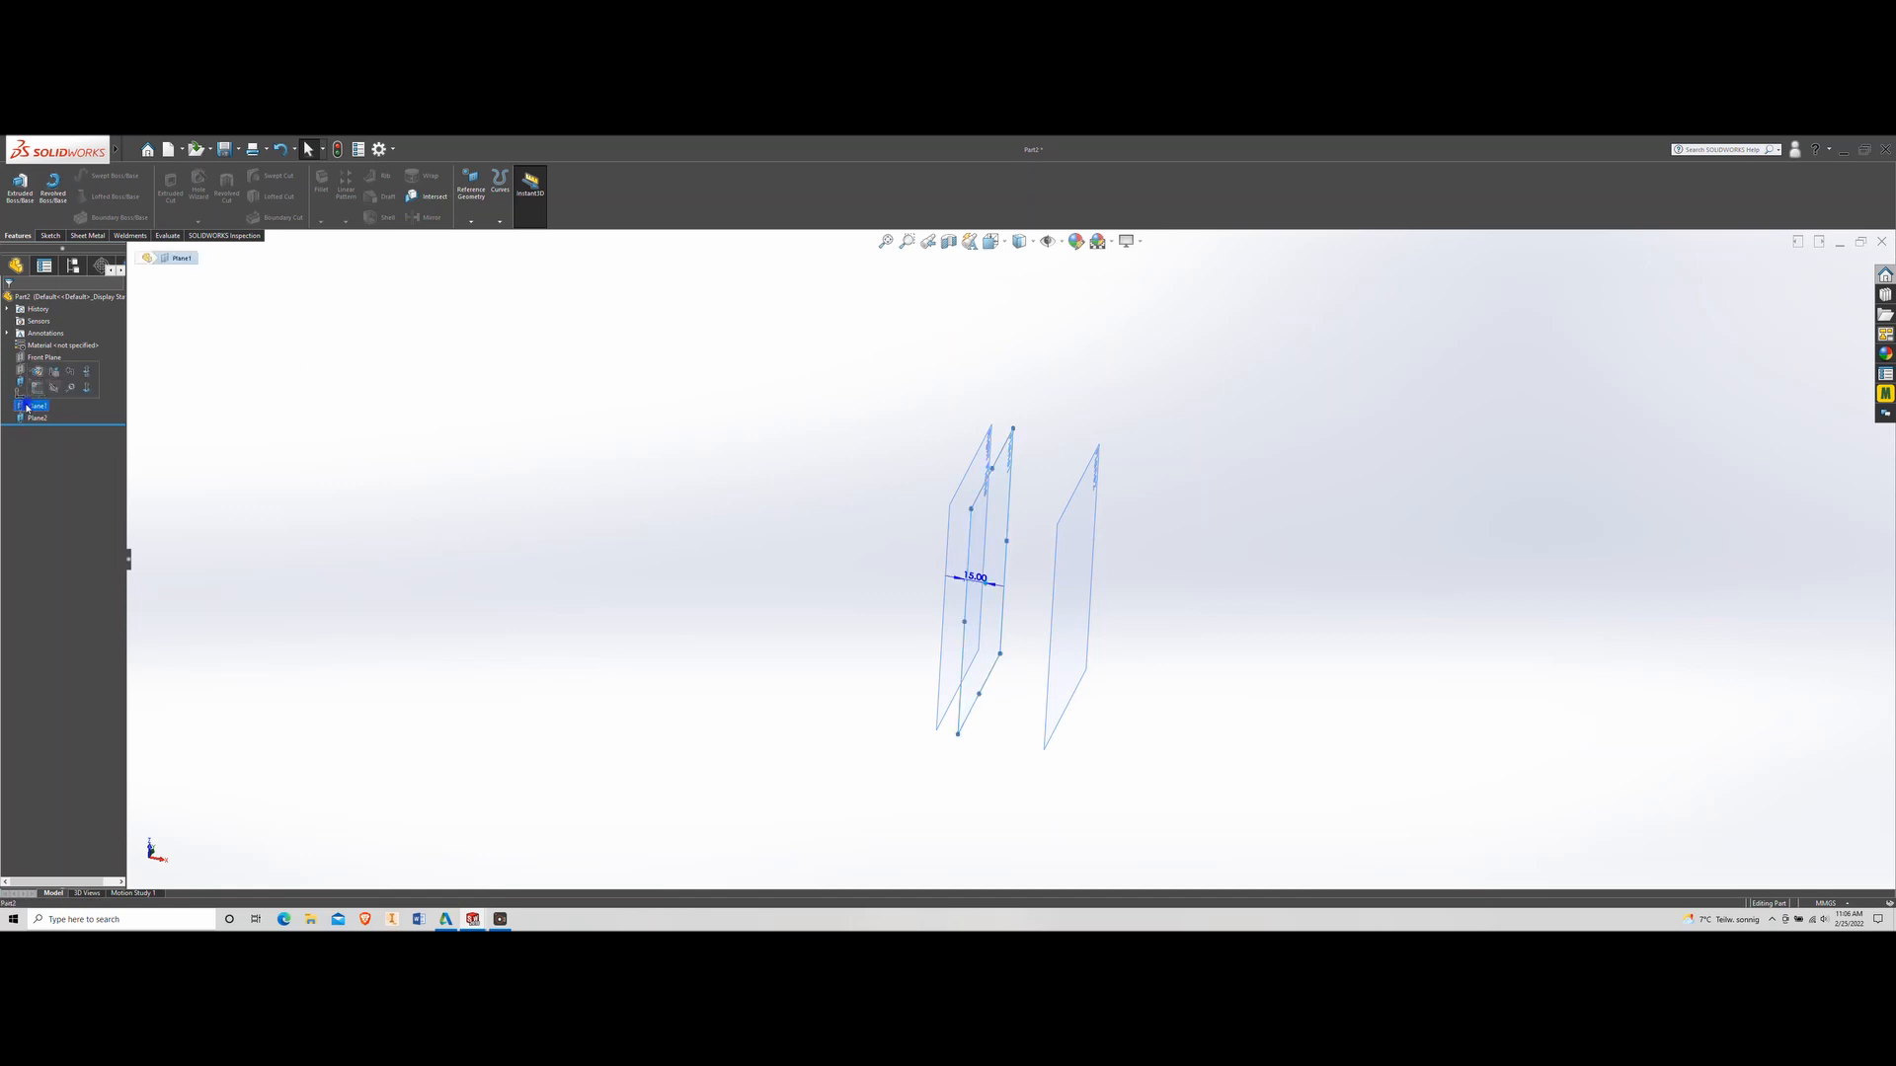
{"action": "left_click", "coordinate": [33, 421], "text": "ctrl"}
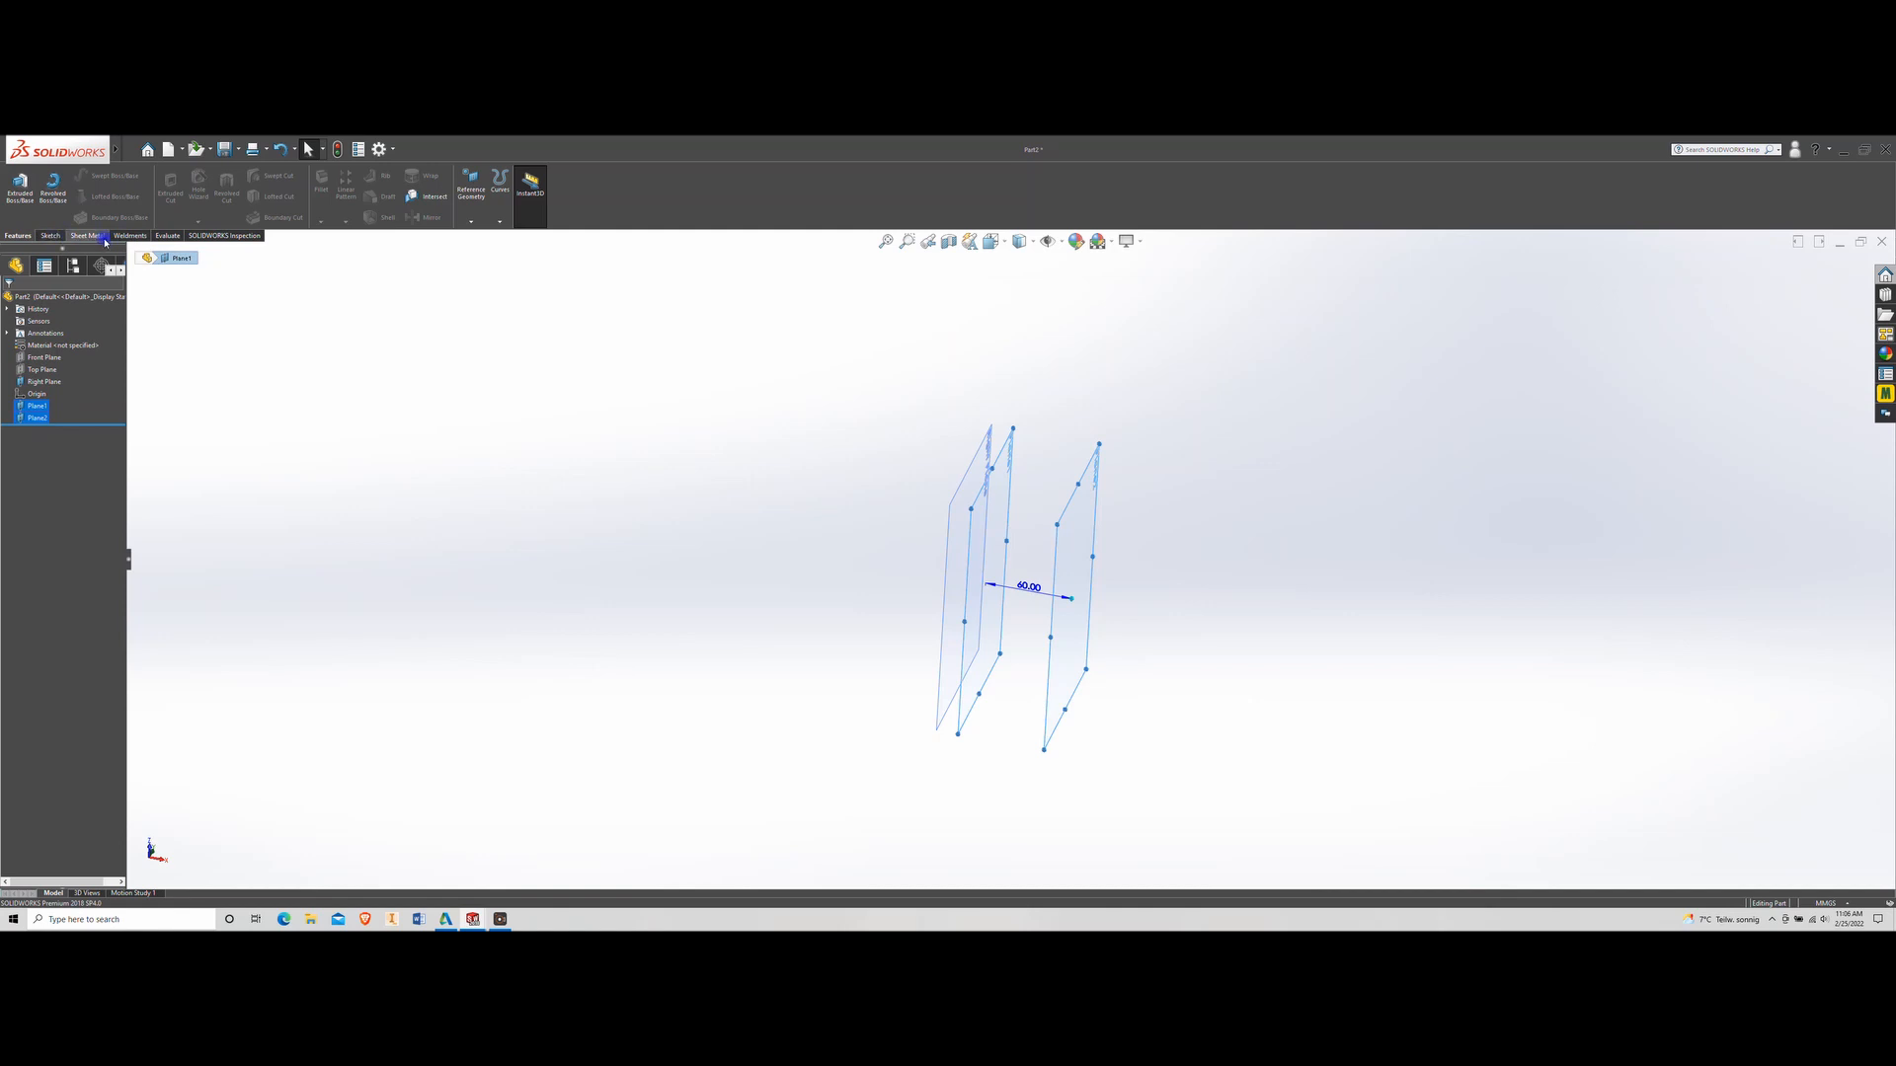
{"action": "left_click", "coordinate": [940, 583]}
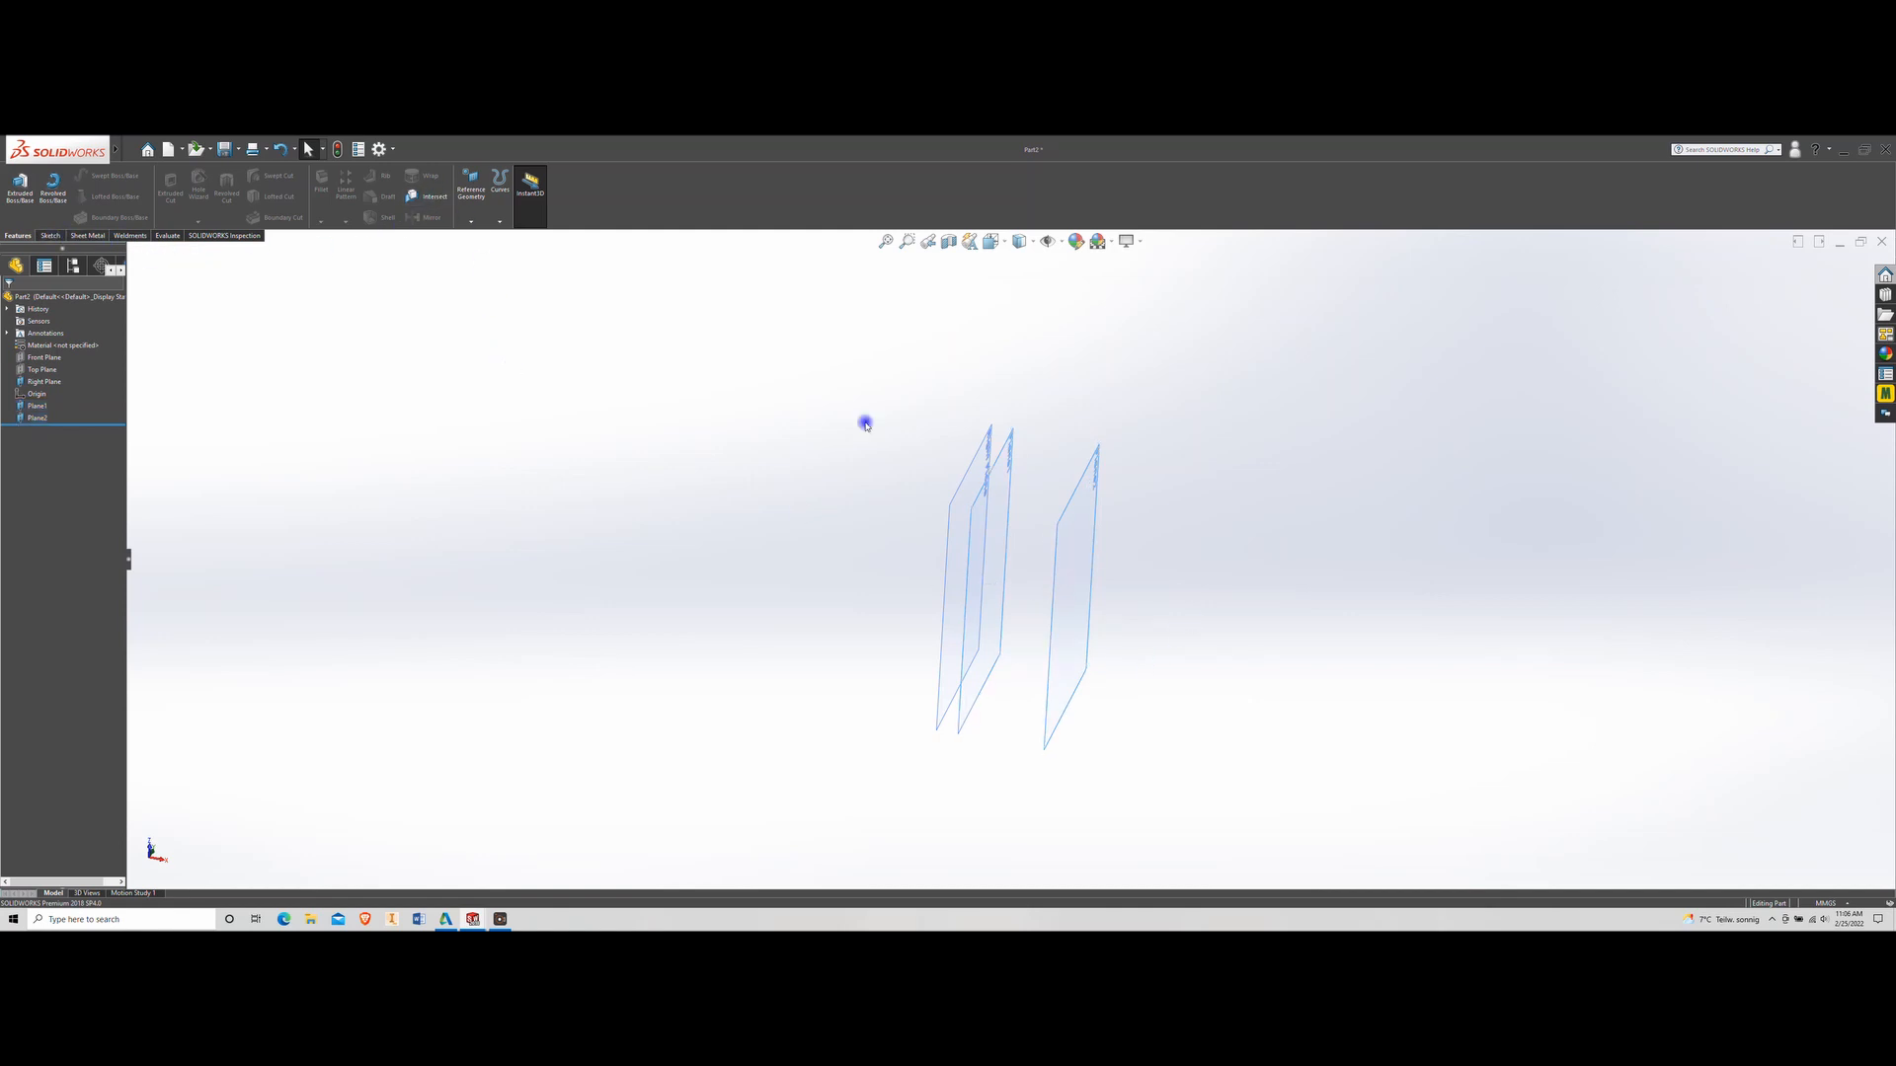
{"action": "left_click", "coordinate": [500, 221]}
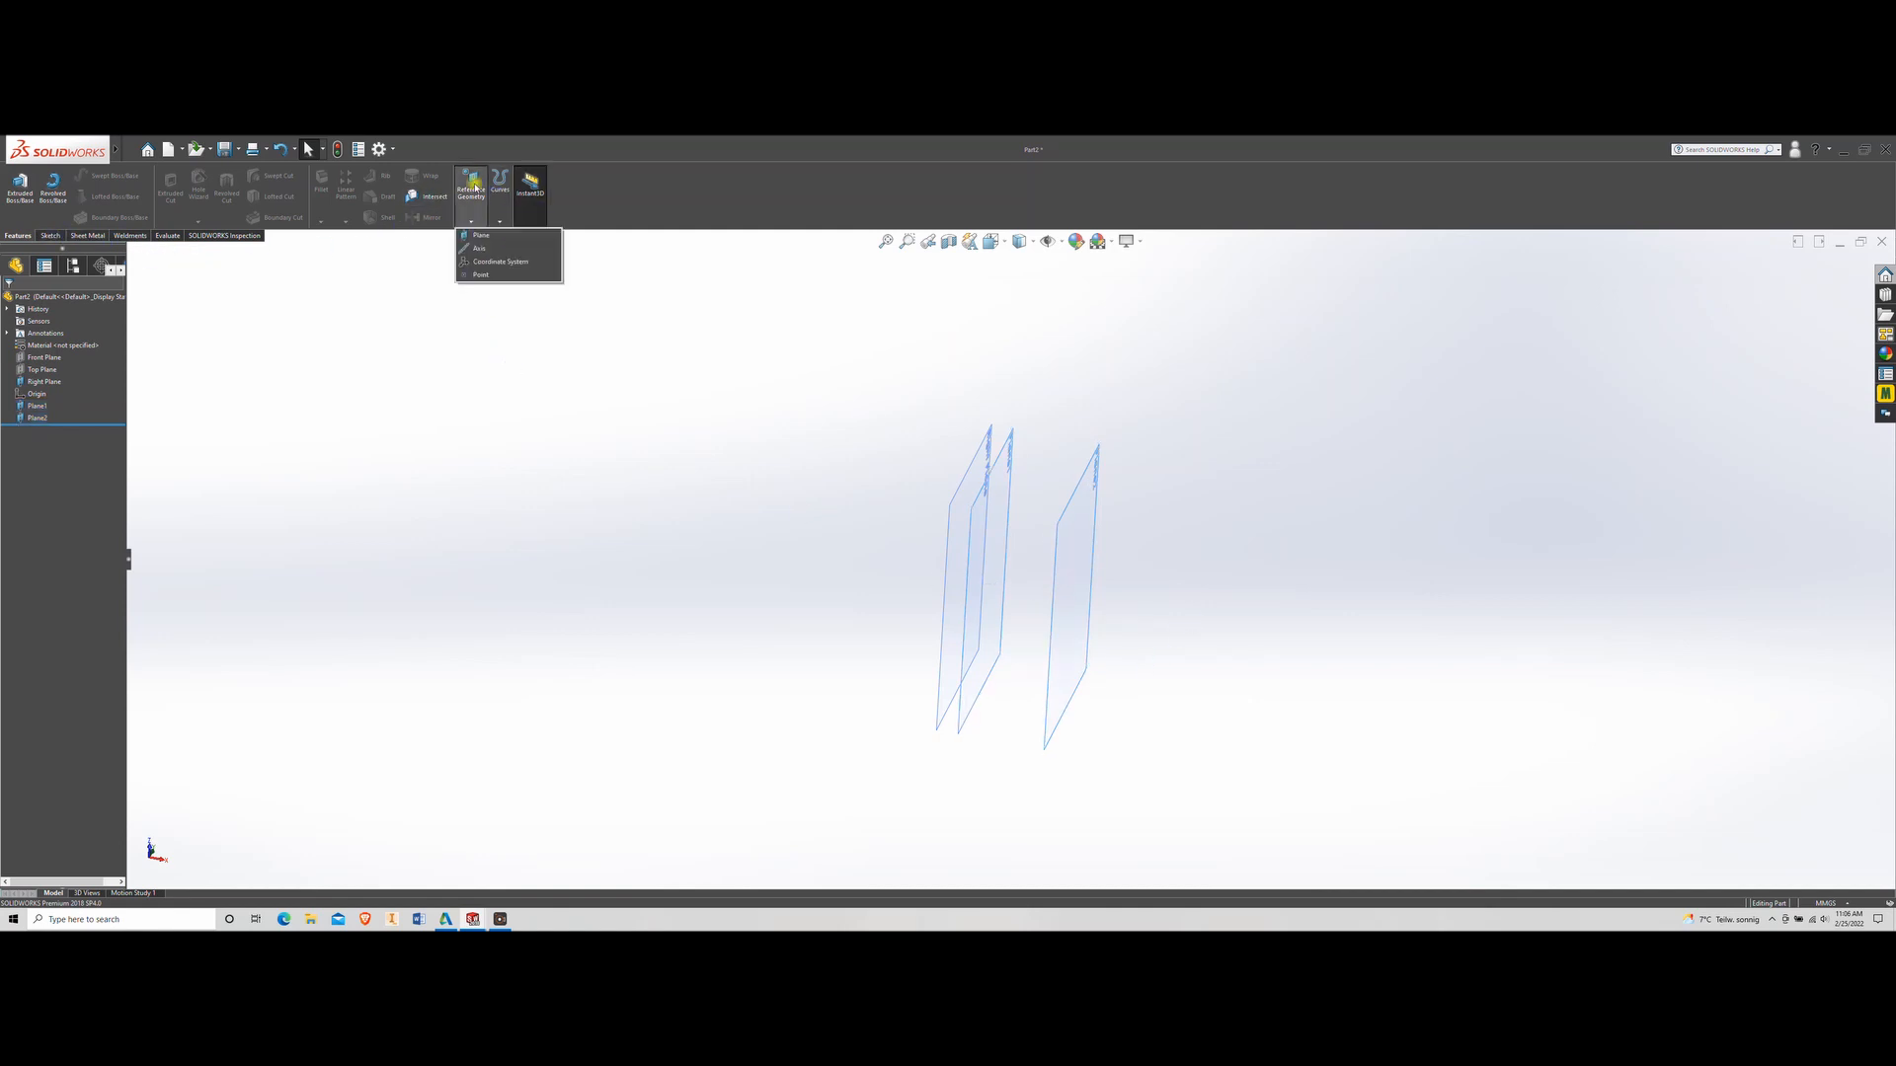
{"action": "left_click", "coordinate": [925, 448]}
Create a third reference plane offset 60 mm from the second offset plane in the same direction
{"action": "left_click", "coordinate": [471, 222]}
{"action": "left_click", "coordinate": [481, 262]}
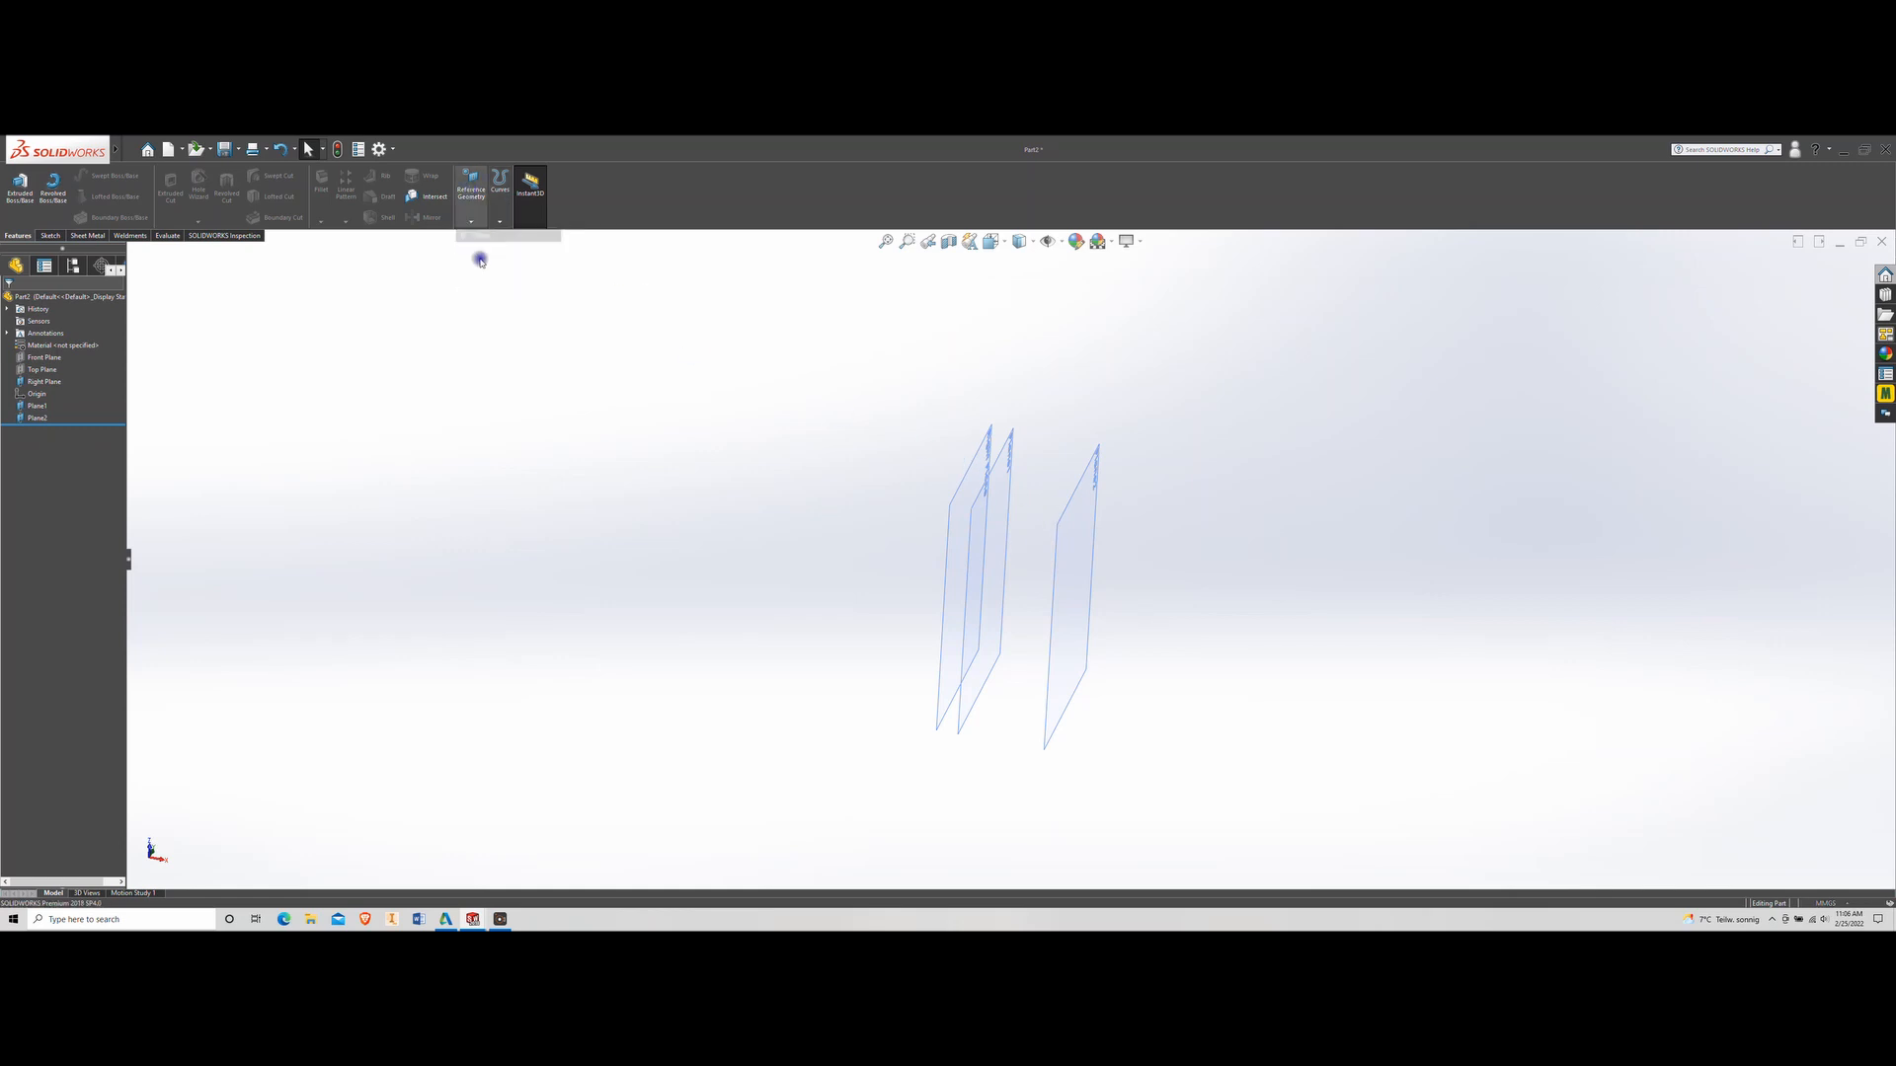
{"action": "left_click", "coordinate": [1081, 599]}
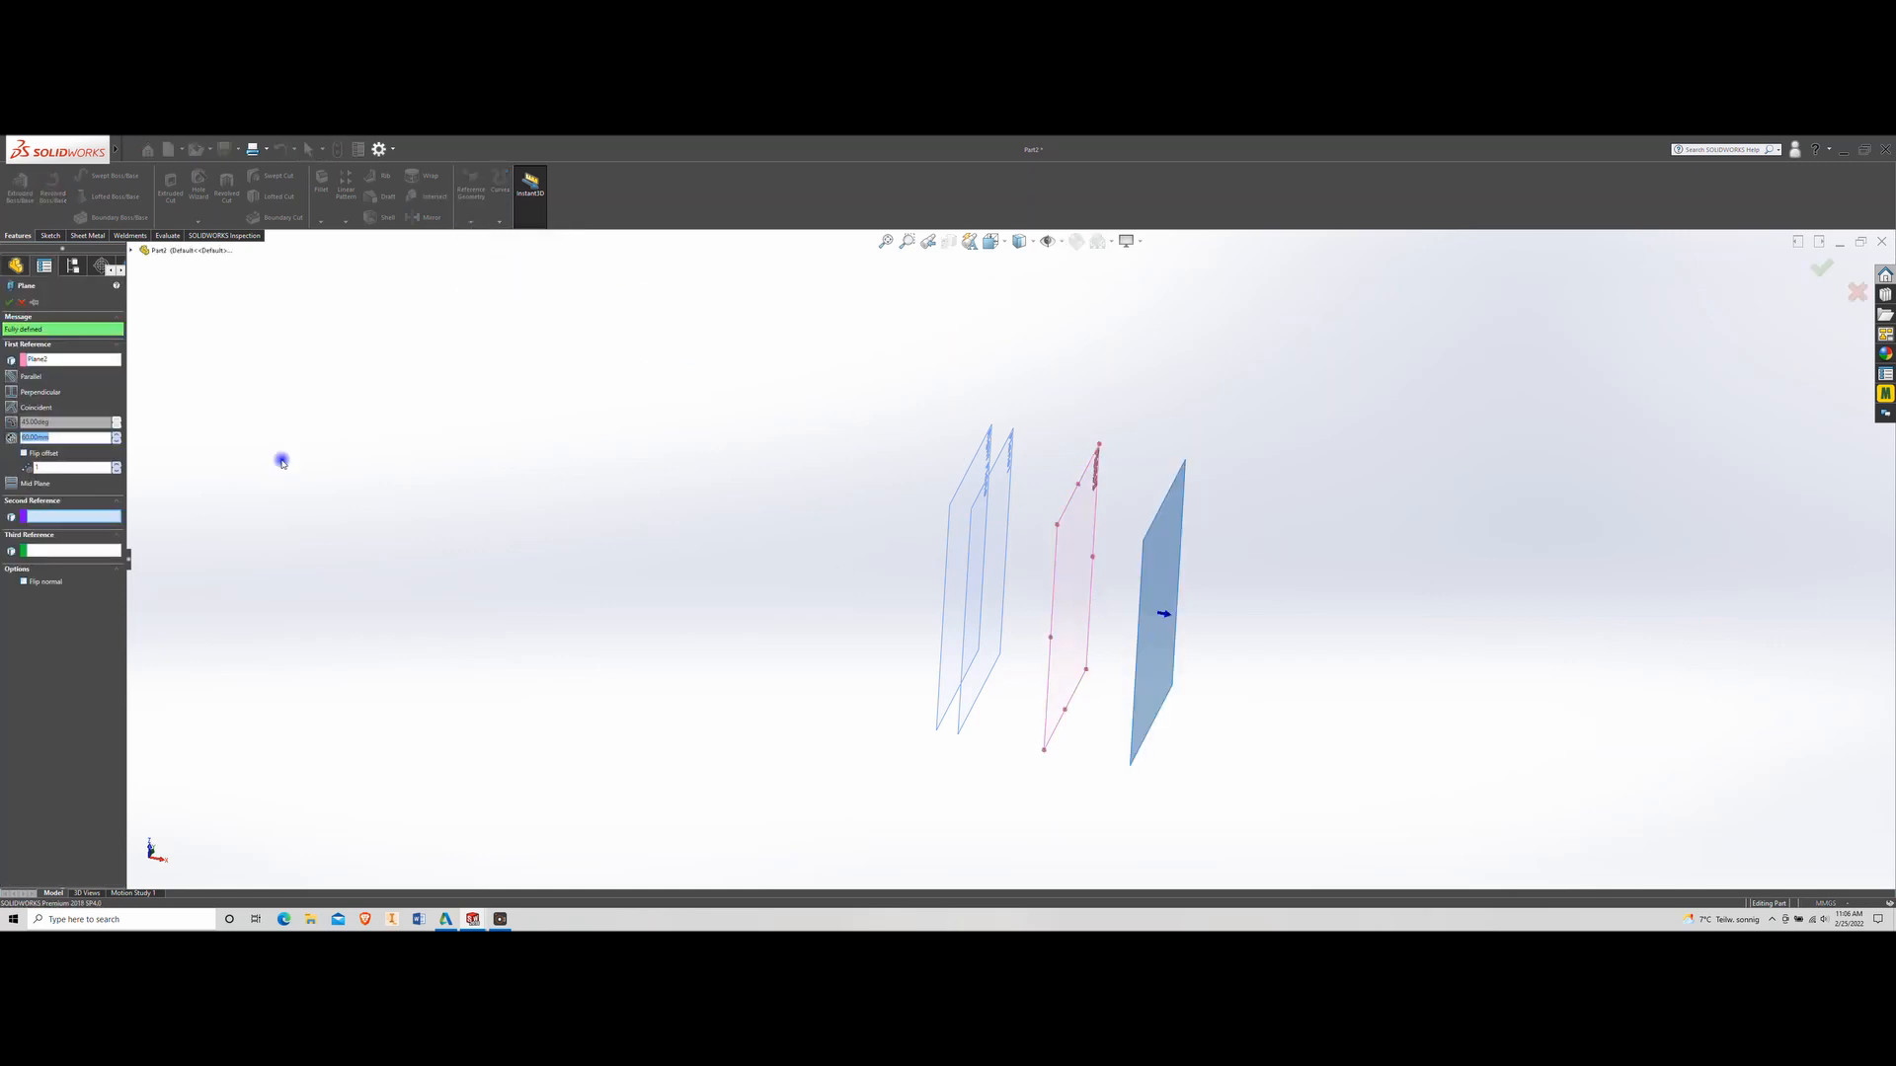
{"action": "left_click_drag", "start_coordinate": [51, 437], "coordinate": [35, 436]}
{"action": "left_click", "coordinate": [9, 302]}
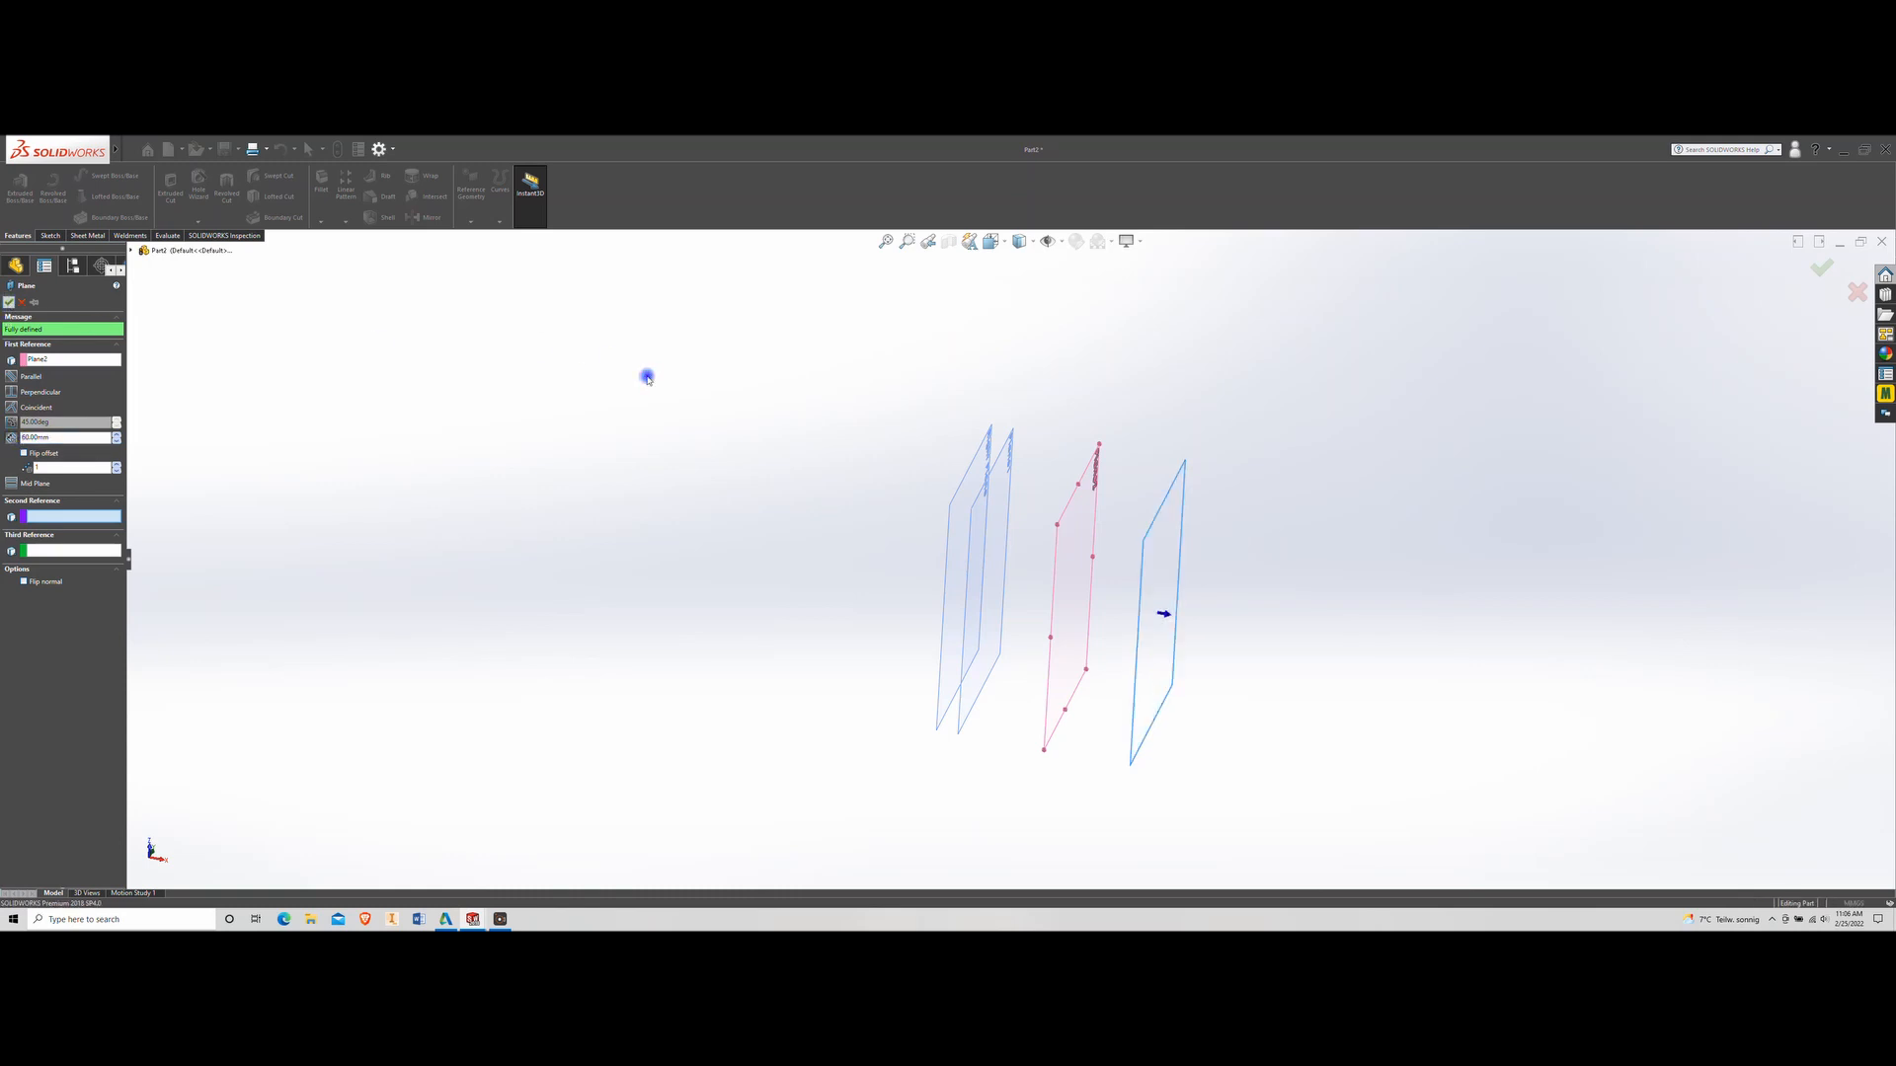
Create a fourth reference plane offset 15 mm beyond the third offset plane
{"action": "left_click", "coordinate": [500, 221]}
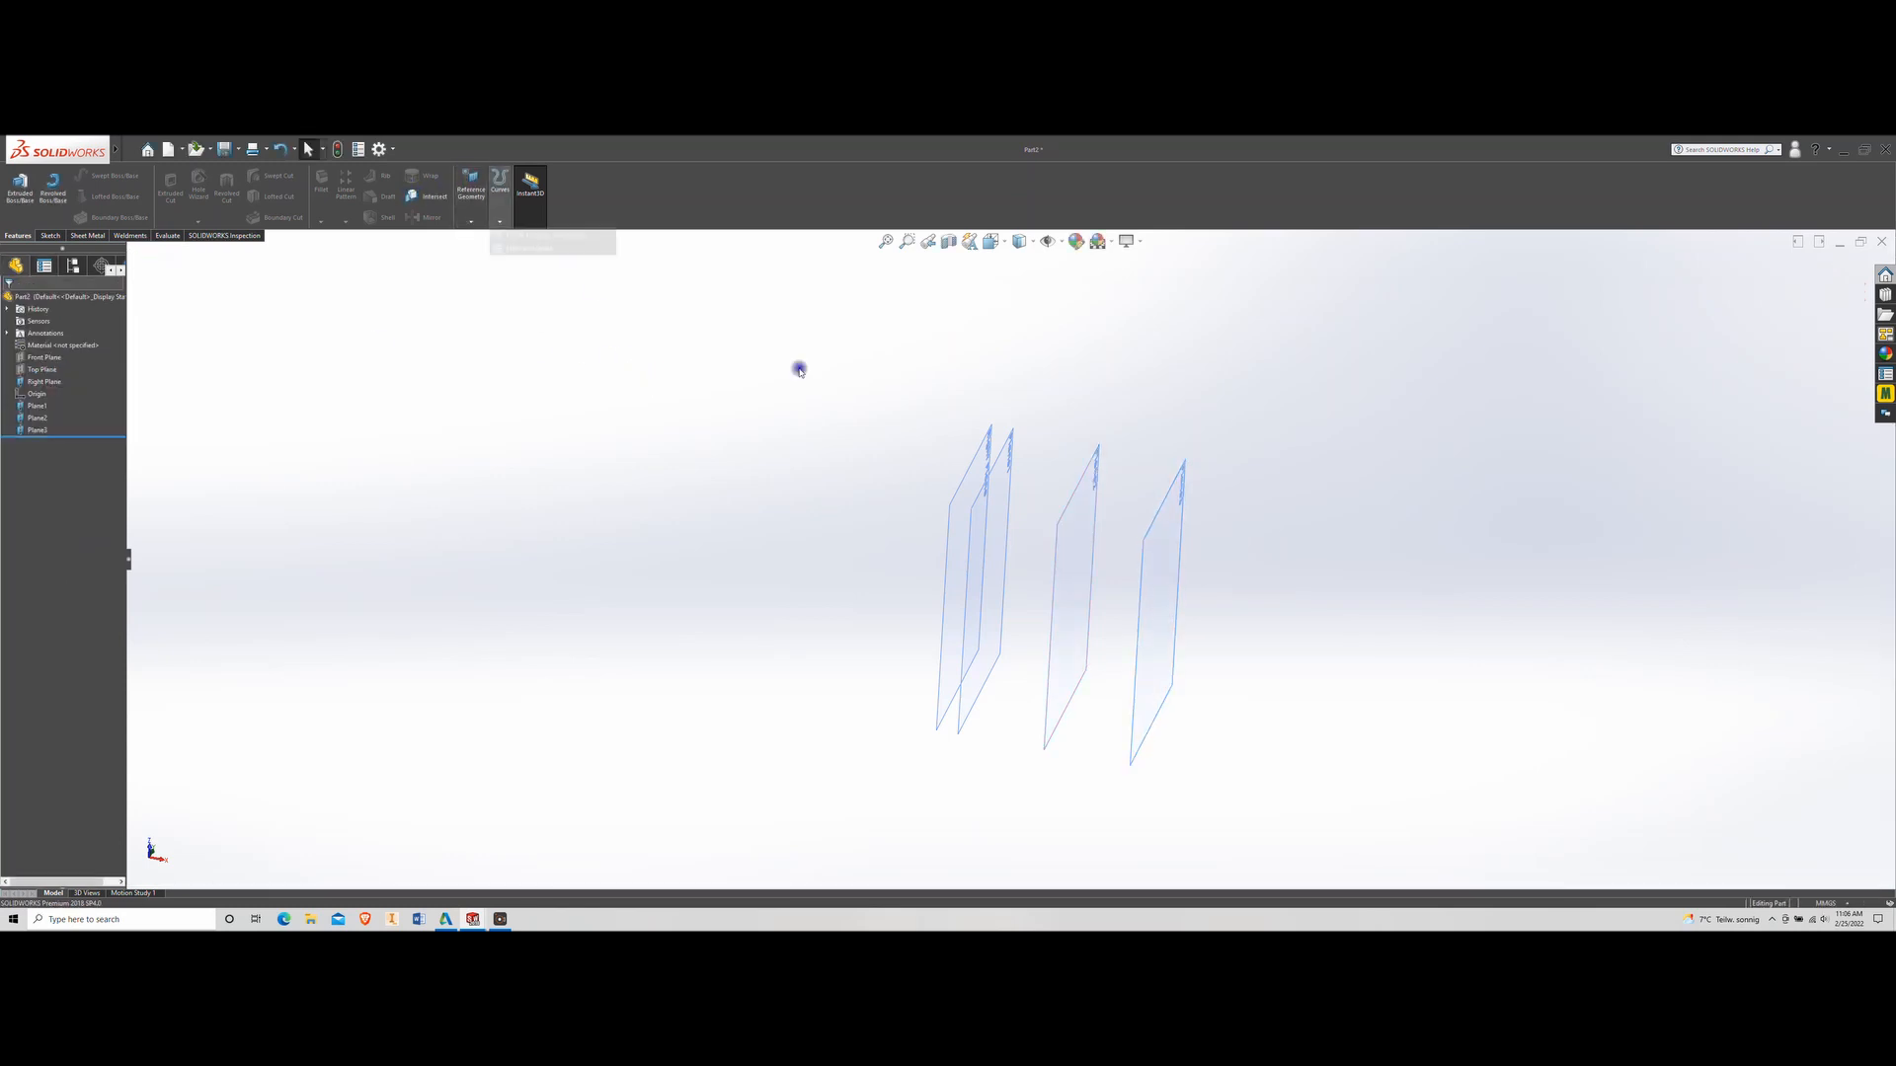
{"action": "left_click", "coordinate": [471, 222]}
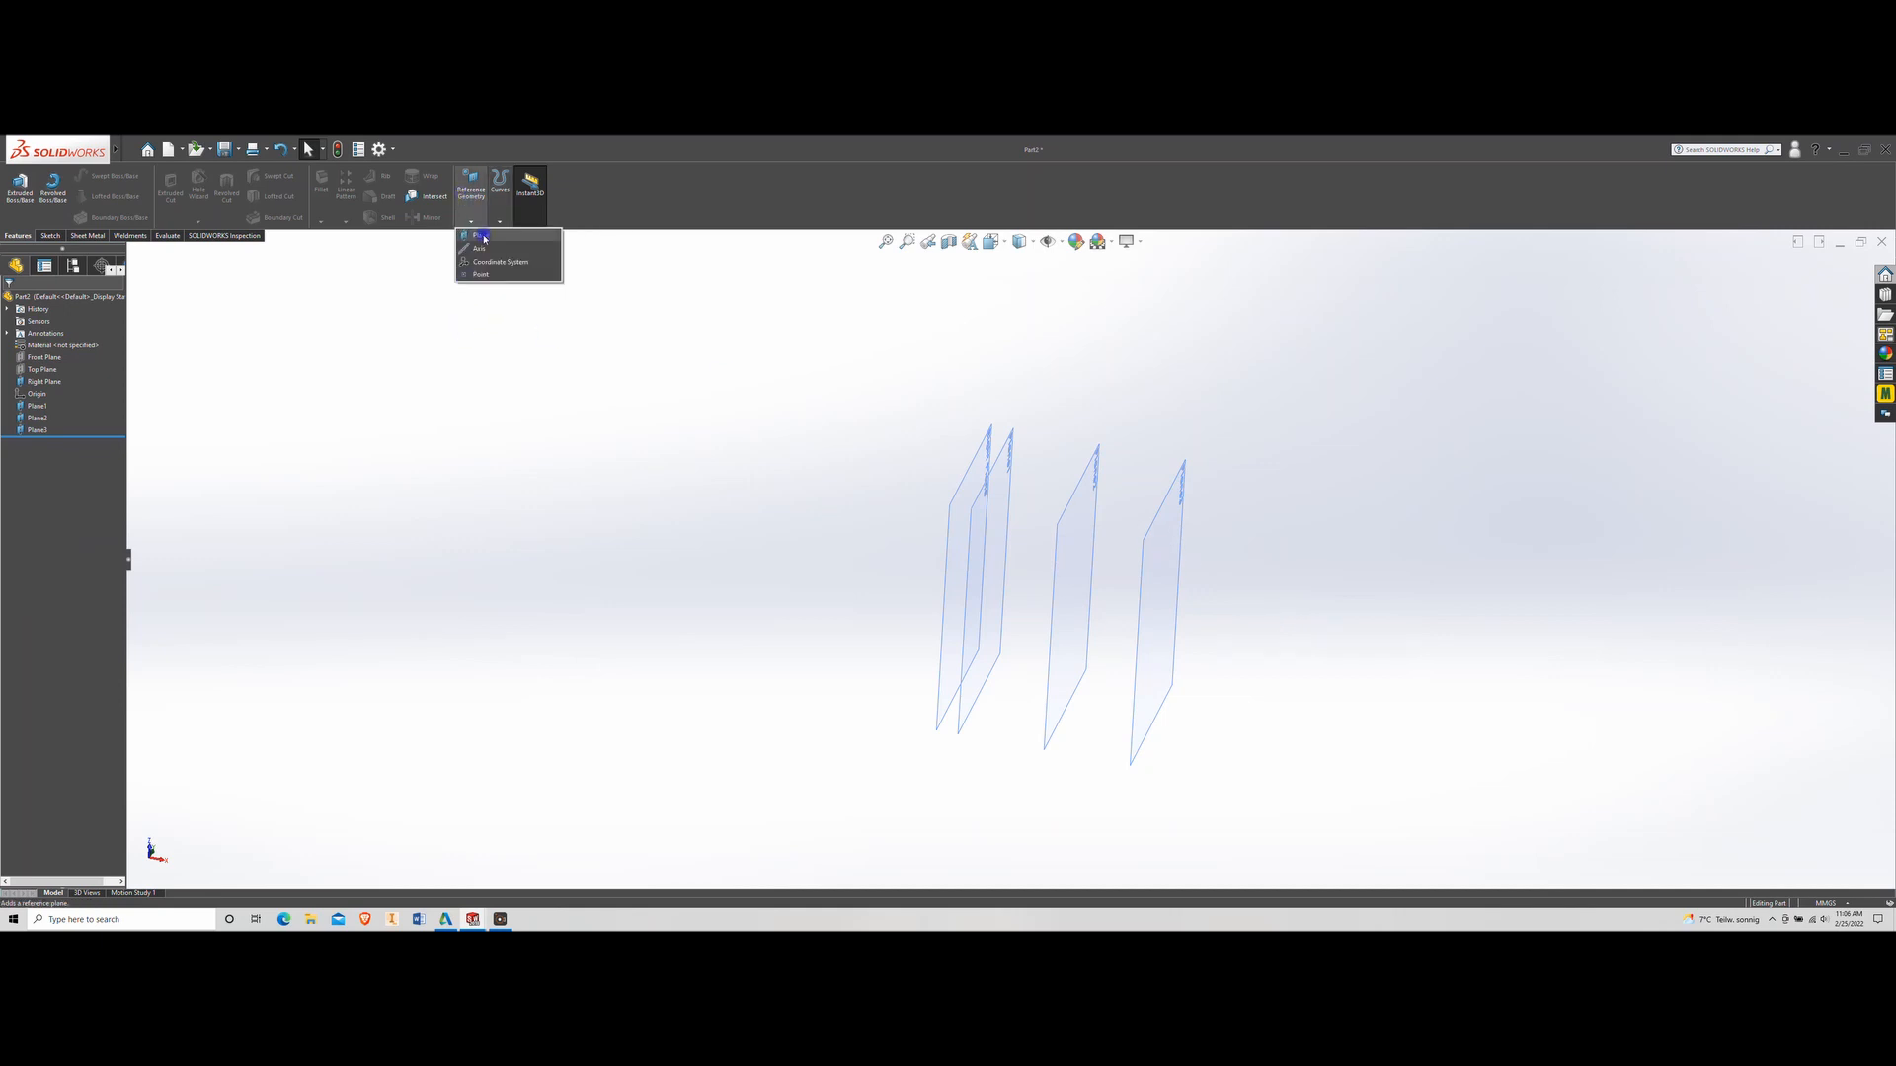
{"action": "left_click", "coordinate": [494, 237]}
{"action": "left_click", "coordinate": [1175, 543]}
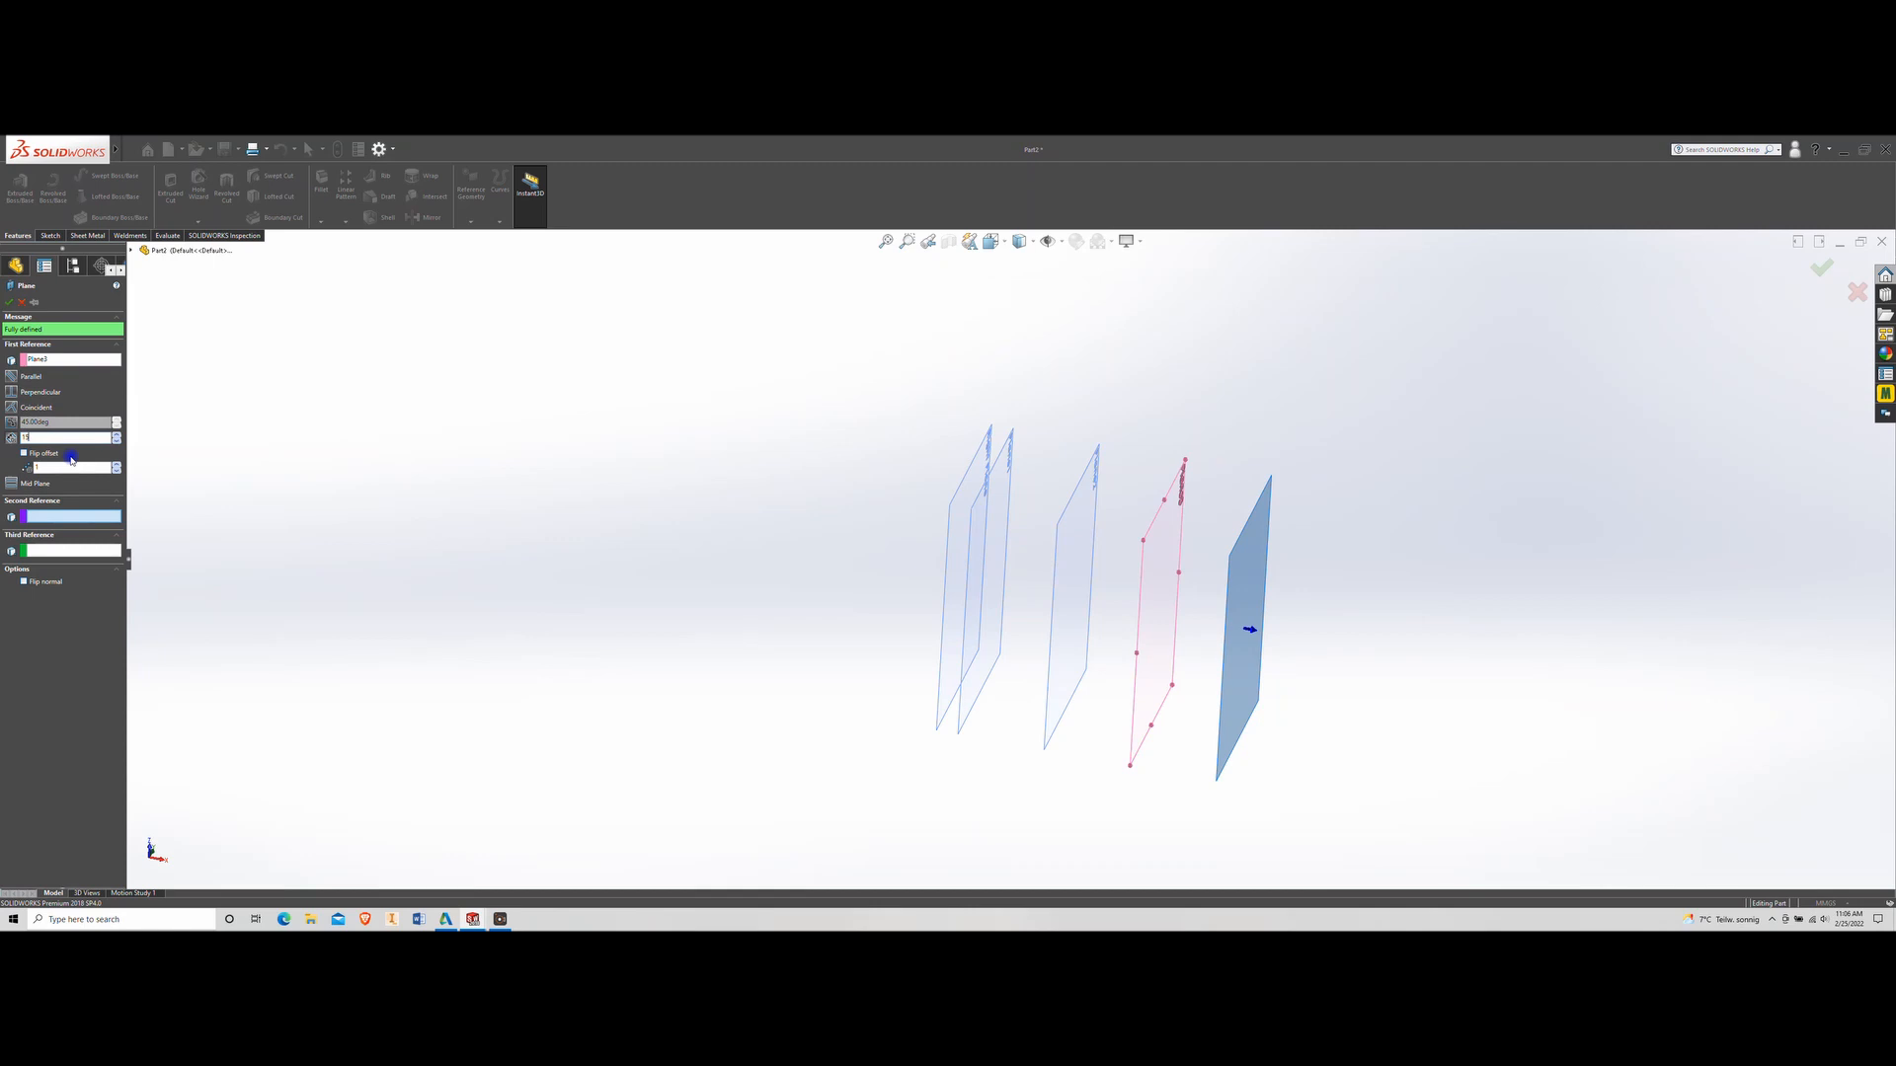
{"action": "type", "text": "15"}
{"action": "key", "text": "Return"}
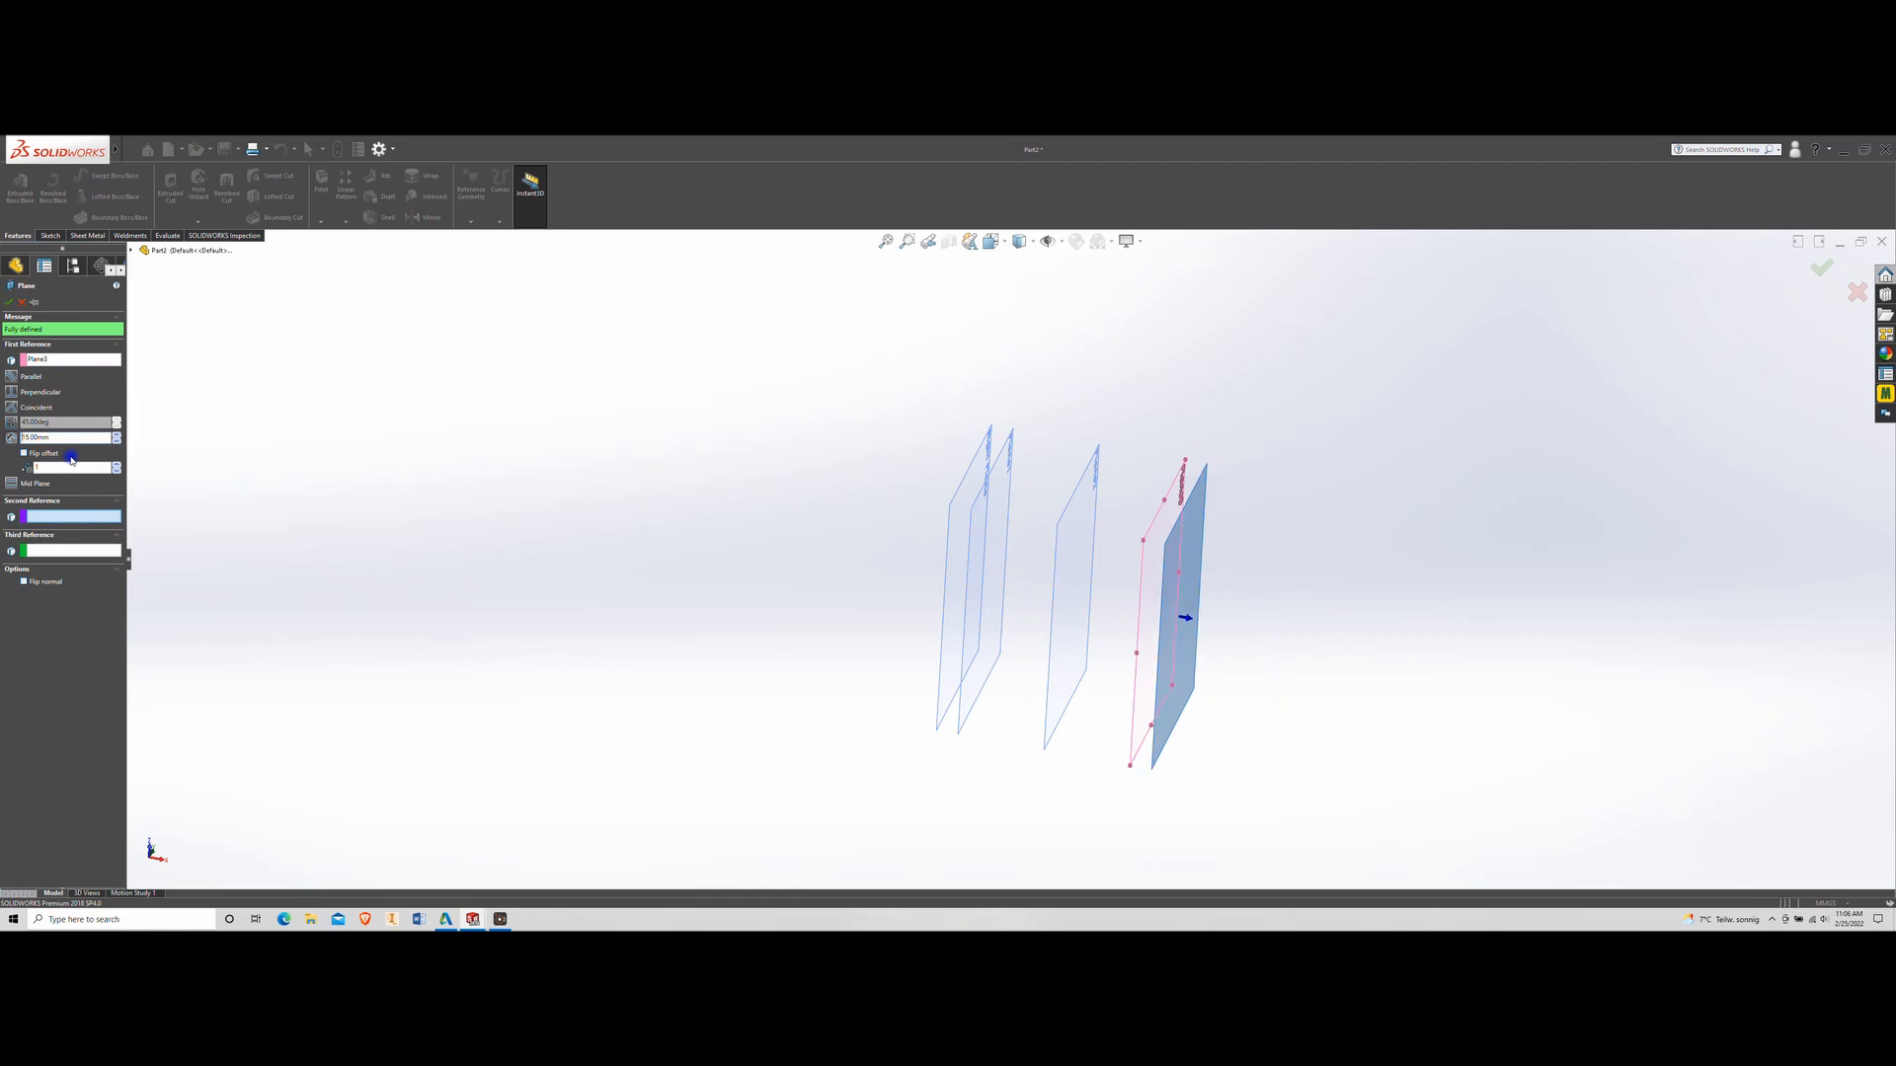
{"action": "left_click", "coordinate": [9, 303]}
Start a sketch on the Right Plane and draw a circle centred on the origin
{"action": "middle_click_drag", "start_coordinate": [1185, 635], "coordinate": [1261, 685]}
{"action": "scroll", "coordinate": [948, 572], "scroll_direction": "down", "scroll_amount": 4}
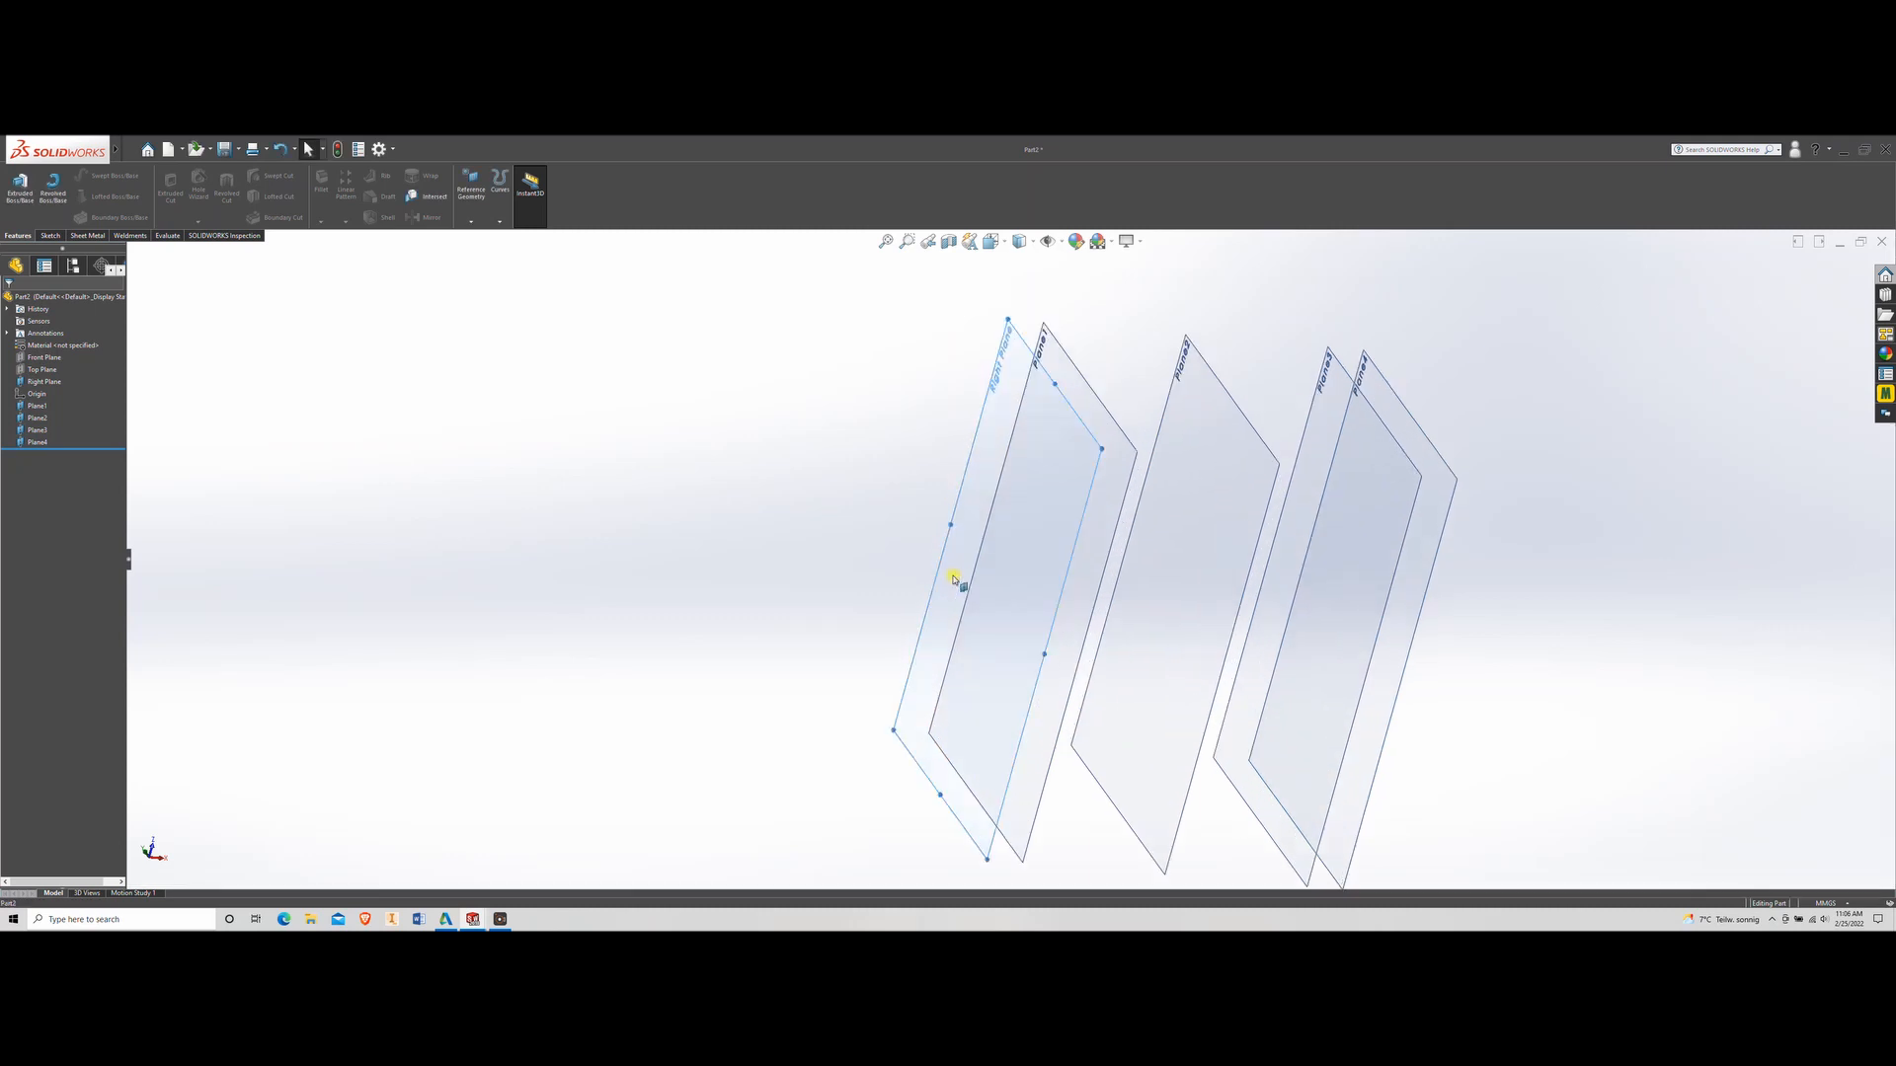
{"action": "left_click", "coordinate": [953, 579]}
{"action": "left_click", "coordinate": [1007, 558]}
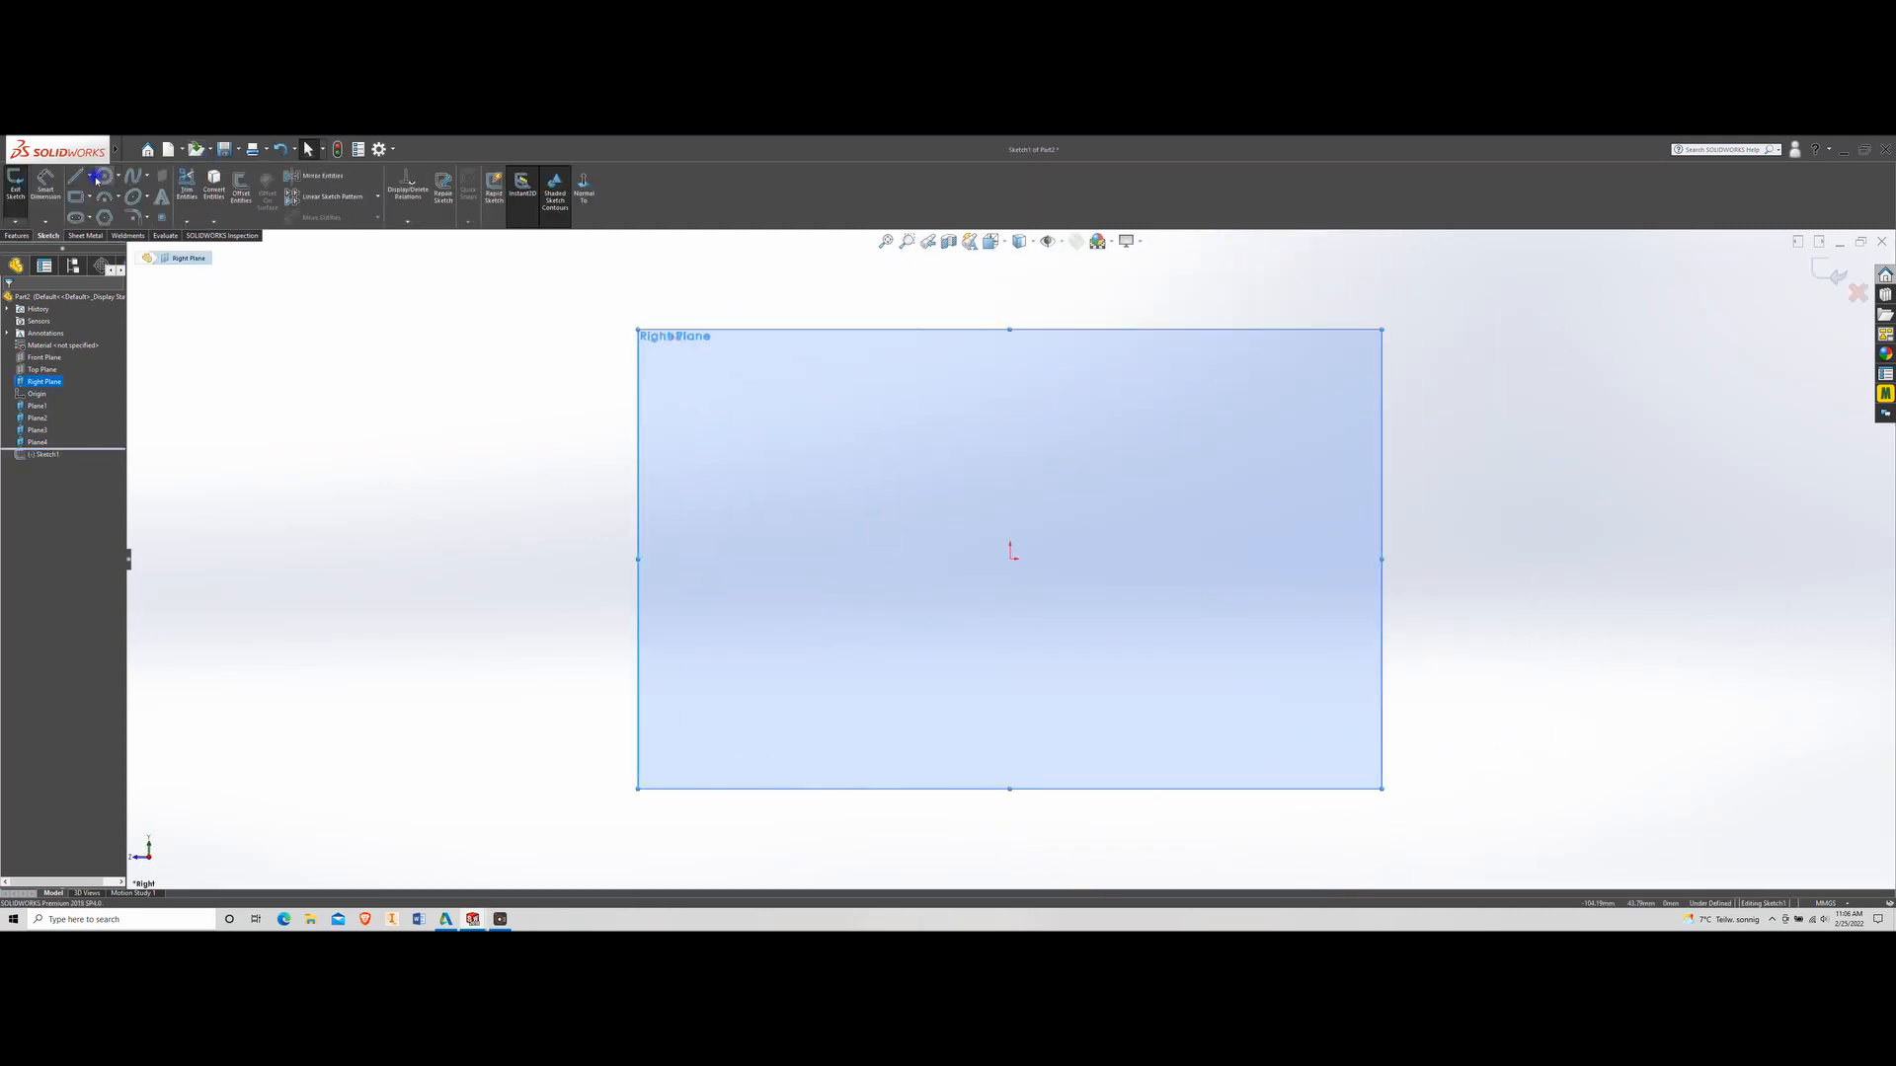
{"action": "left_click", "coordinate": [100, 178]}
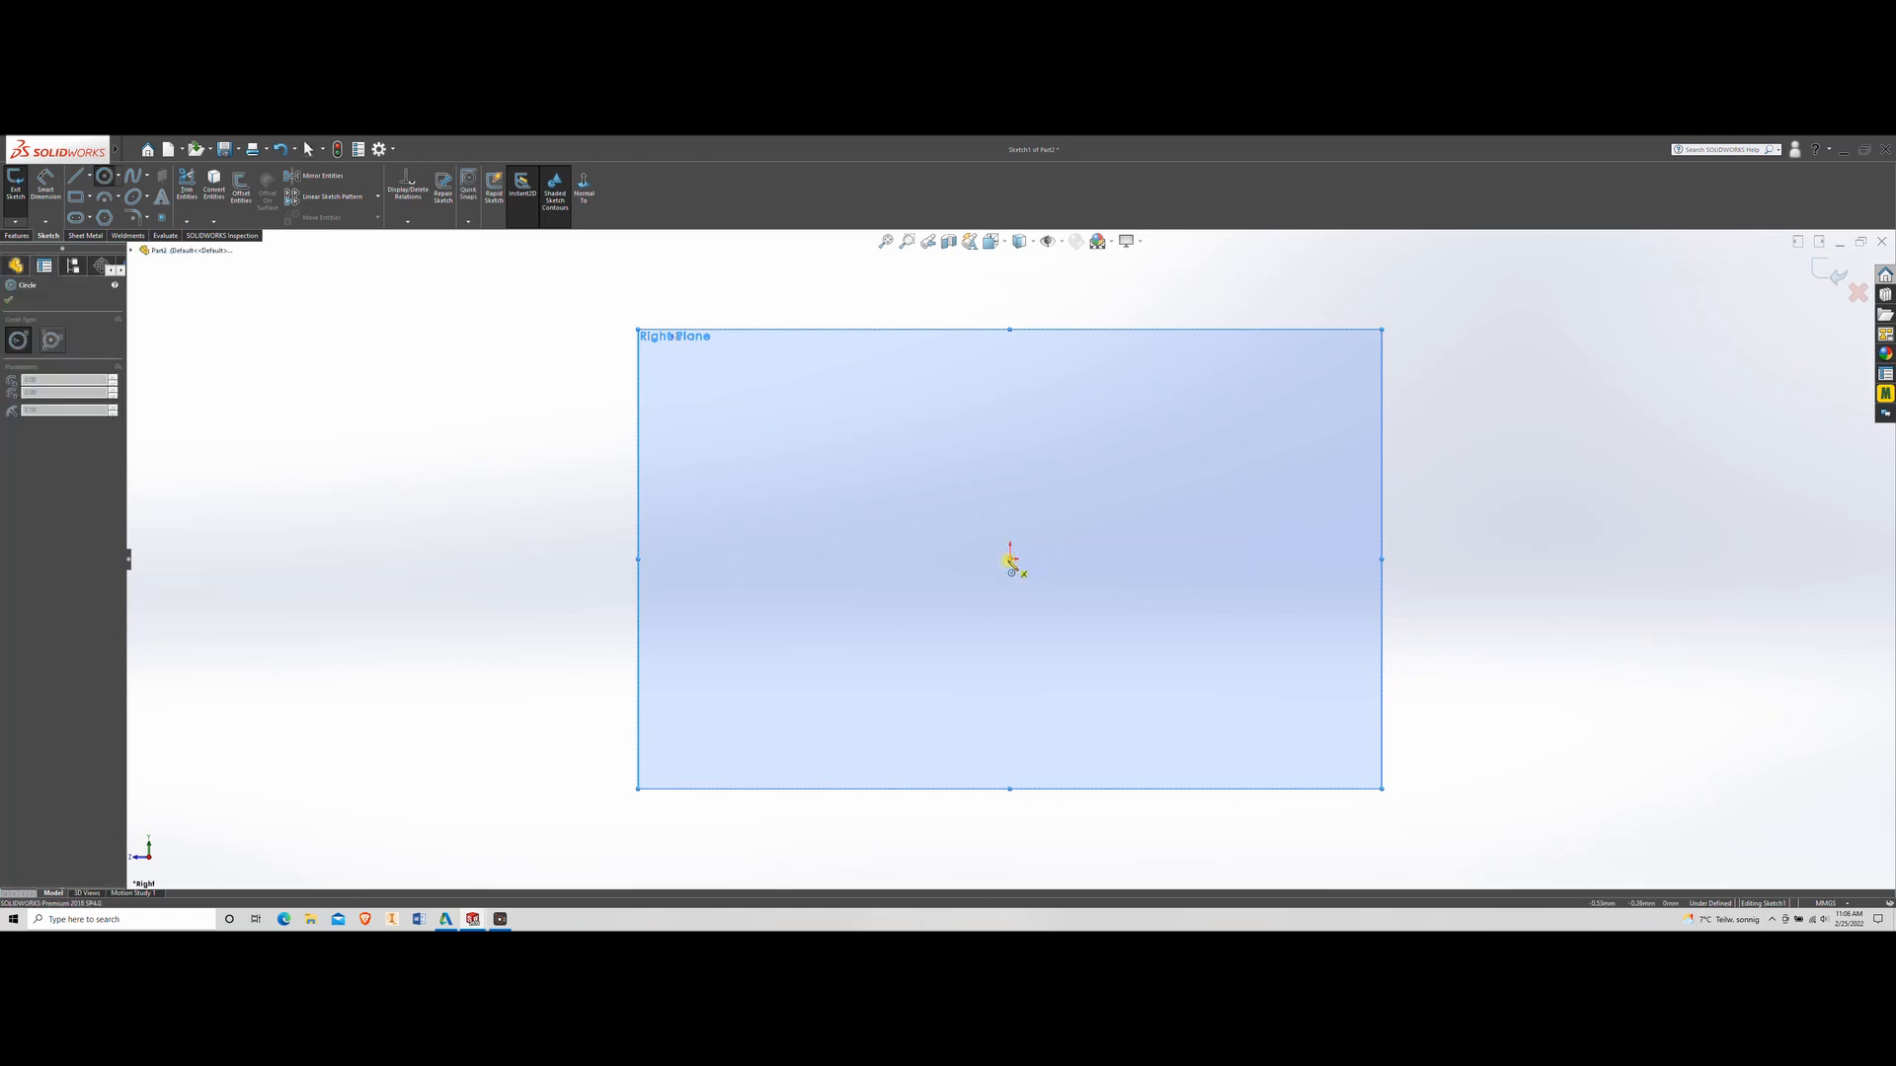
{"action": "left_click", "coordinate": [1010, 560]}
{"action": "left_click", "coordinate": [967, 515]}
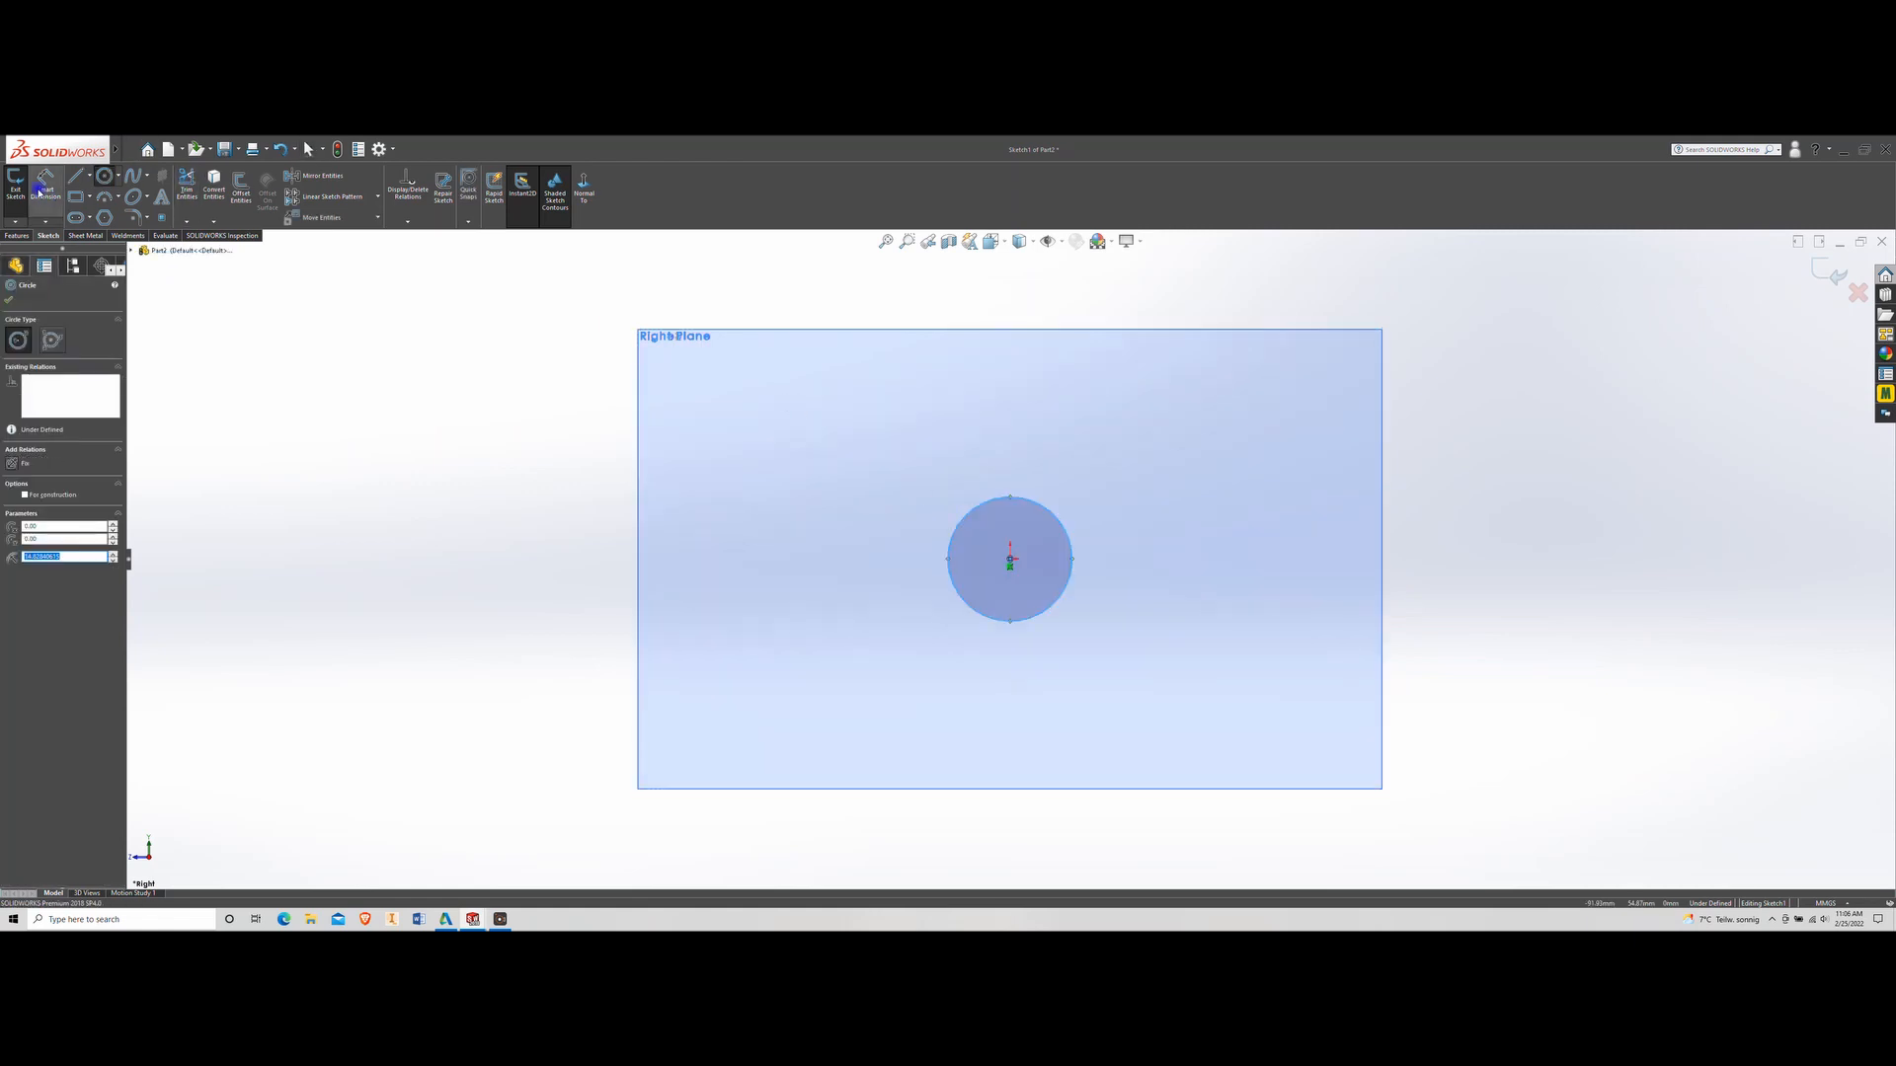
Dimension the circle on the Right Plane with a diameter of 15 mm and exit the sketch
{"action": "left_click", "coordinate": [43, 181]}
{"action": "left_click", "coordinate": [972, 504]}
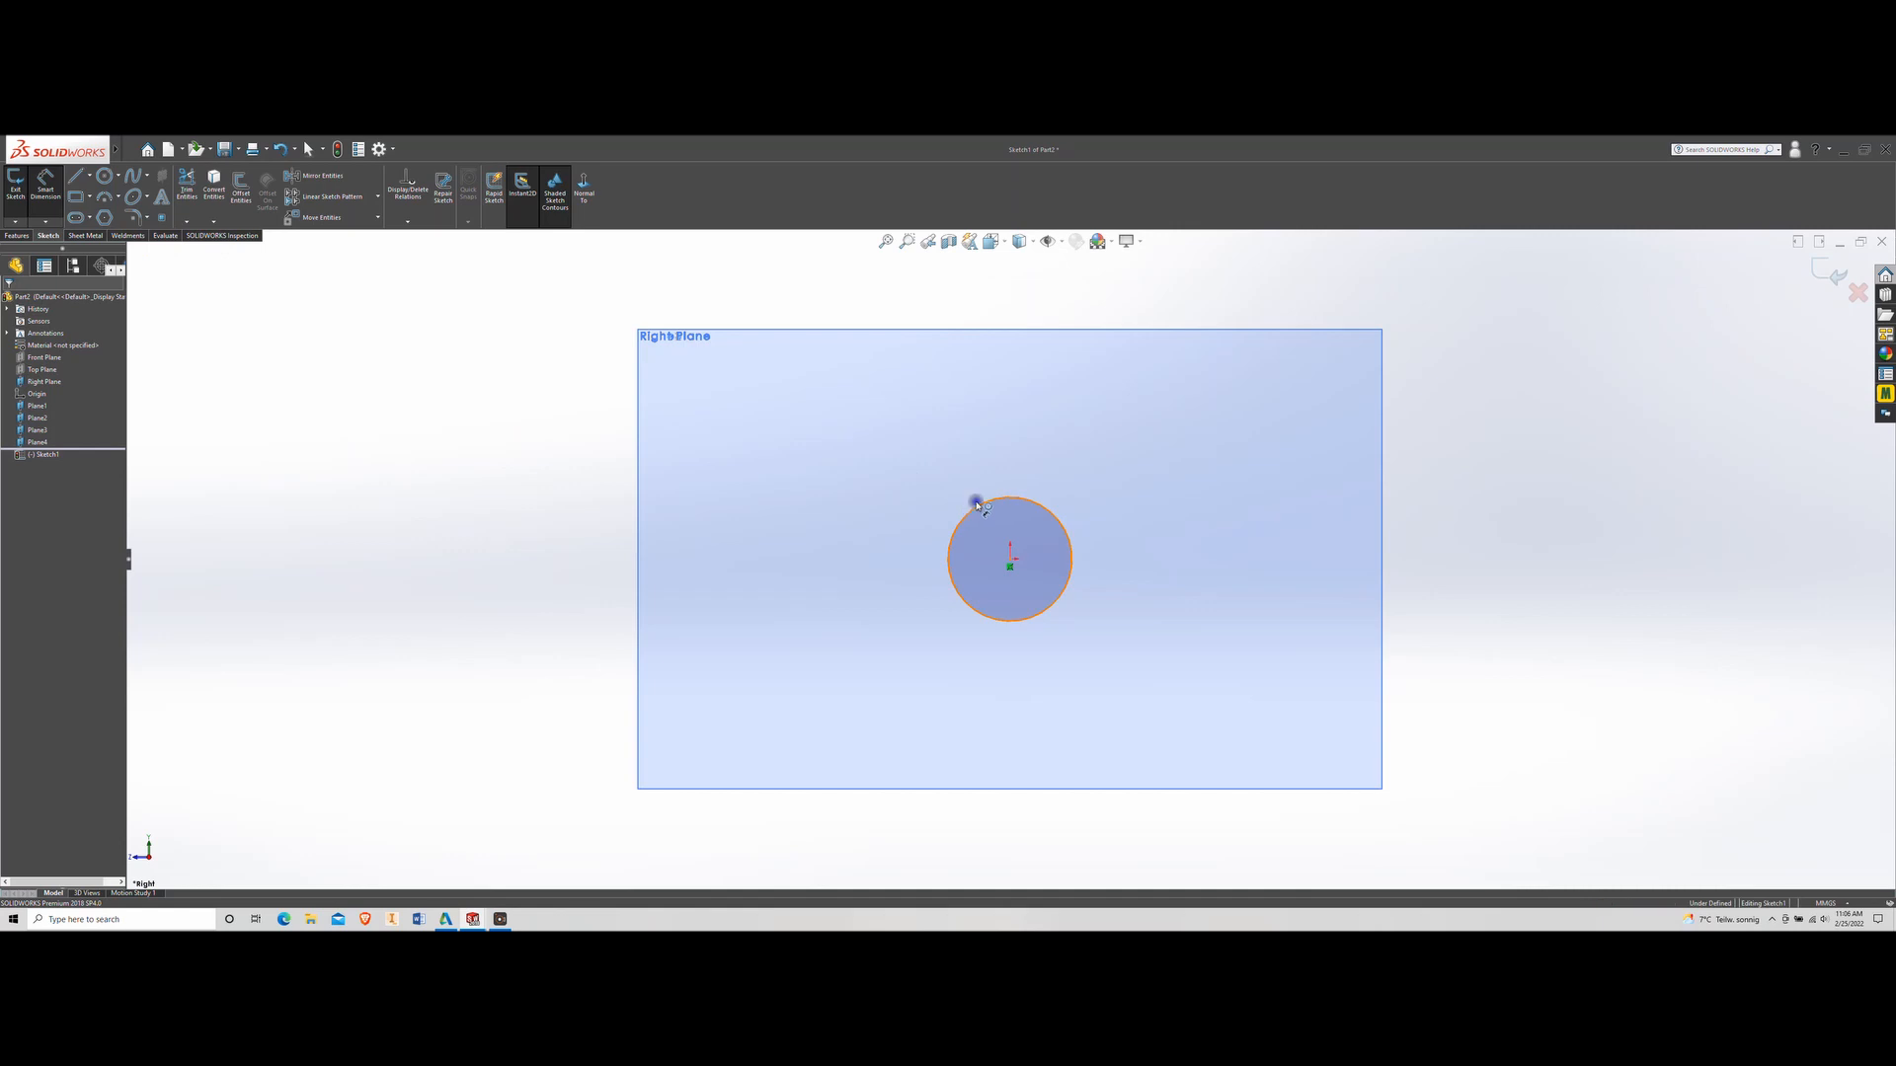
{"action": "left_click", "coordinate": [997, 472]}
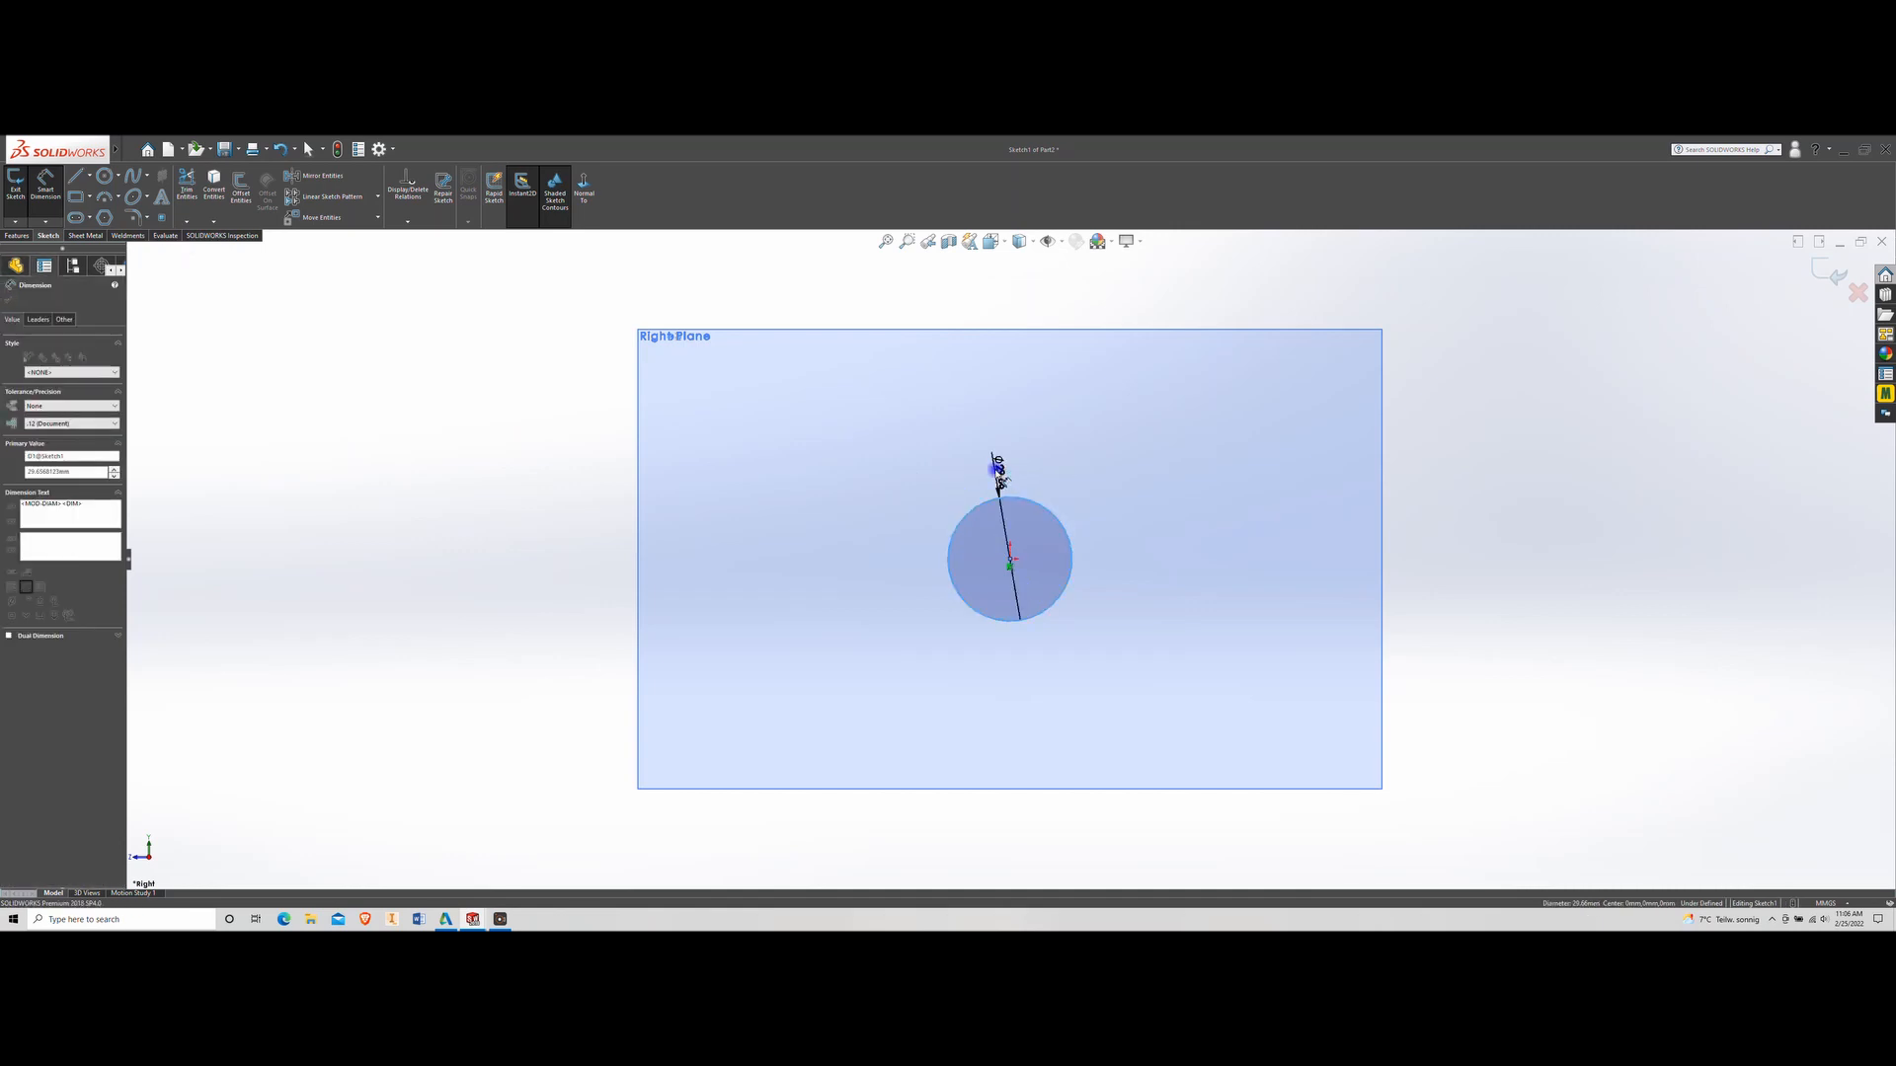
{"action": "type", "text": "18"}
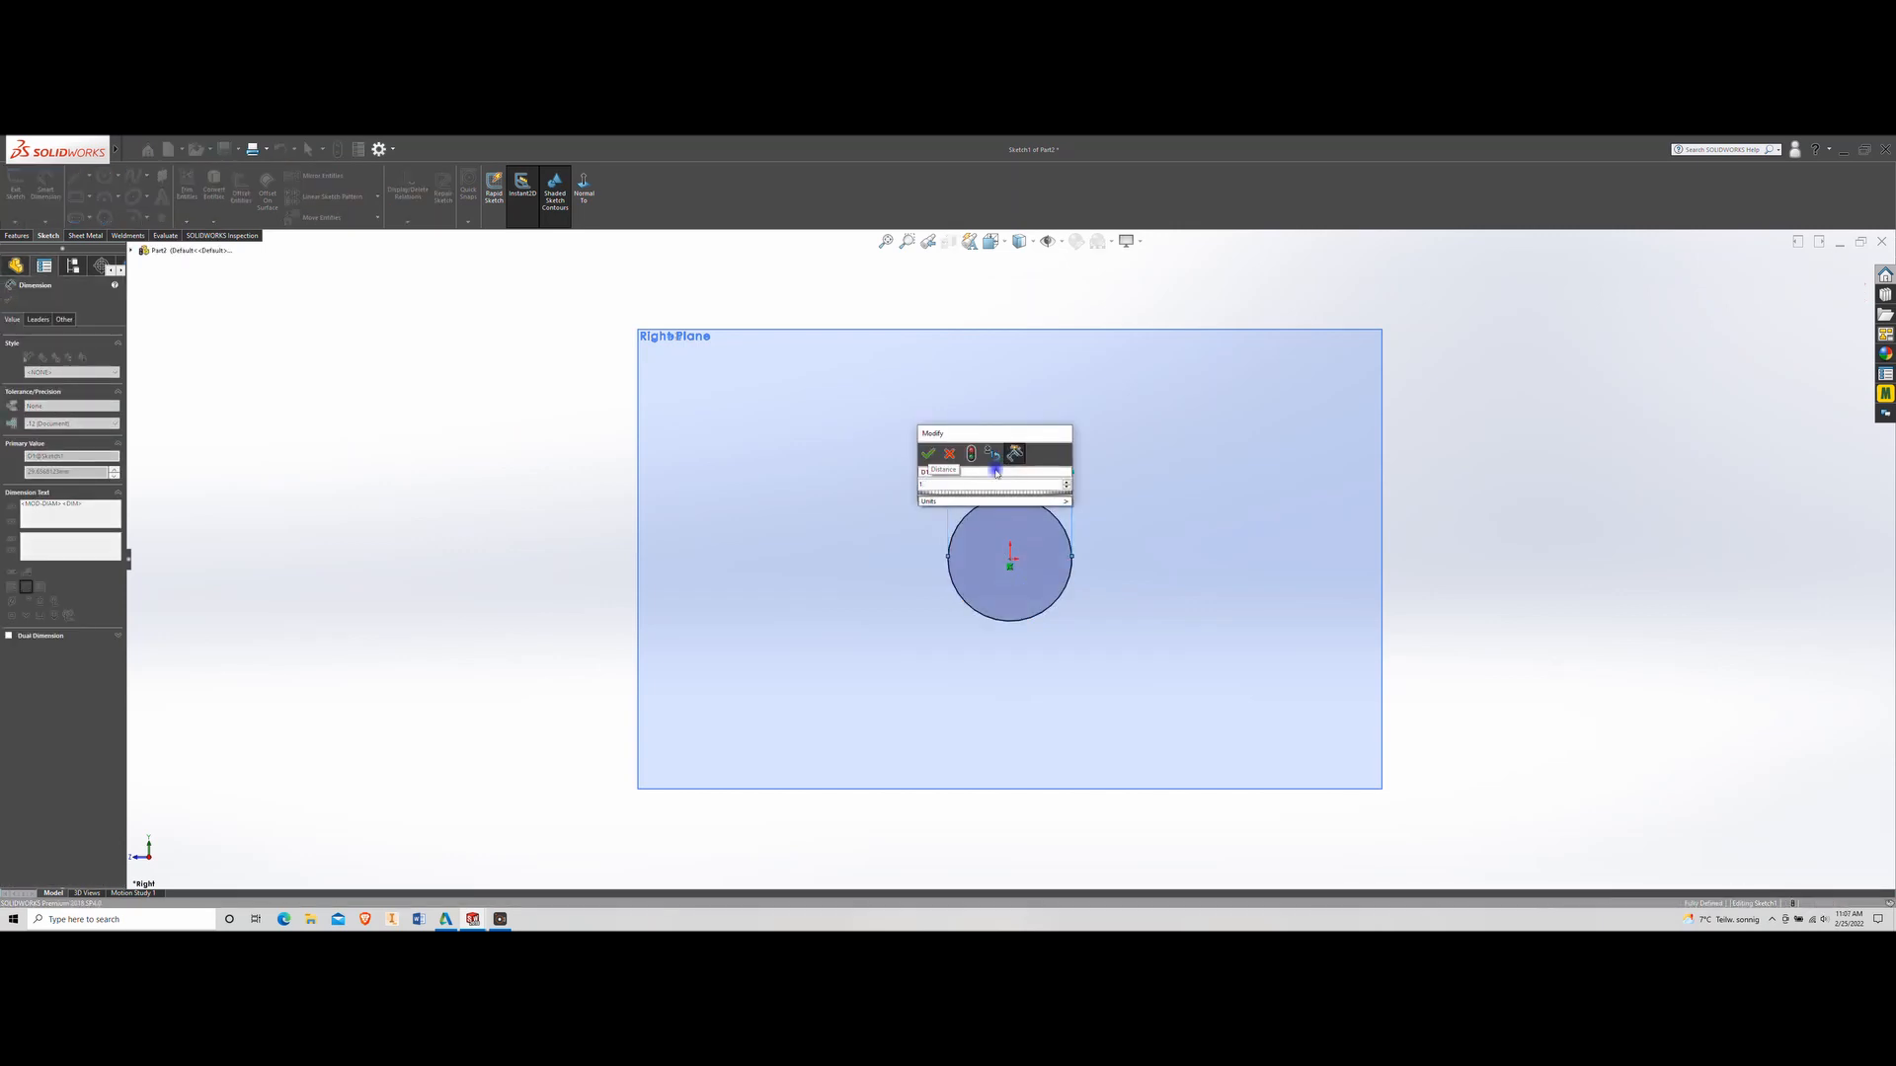
{"action": "key", "text": "Return"}
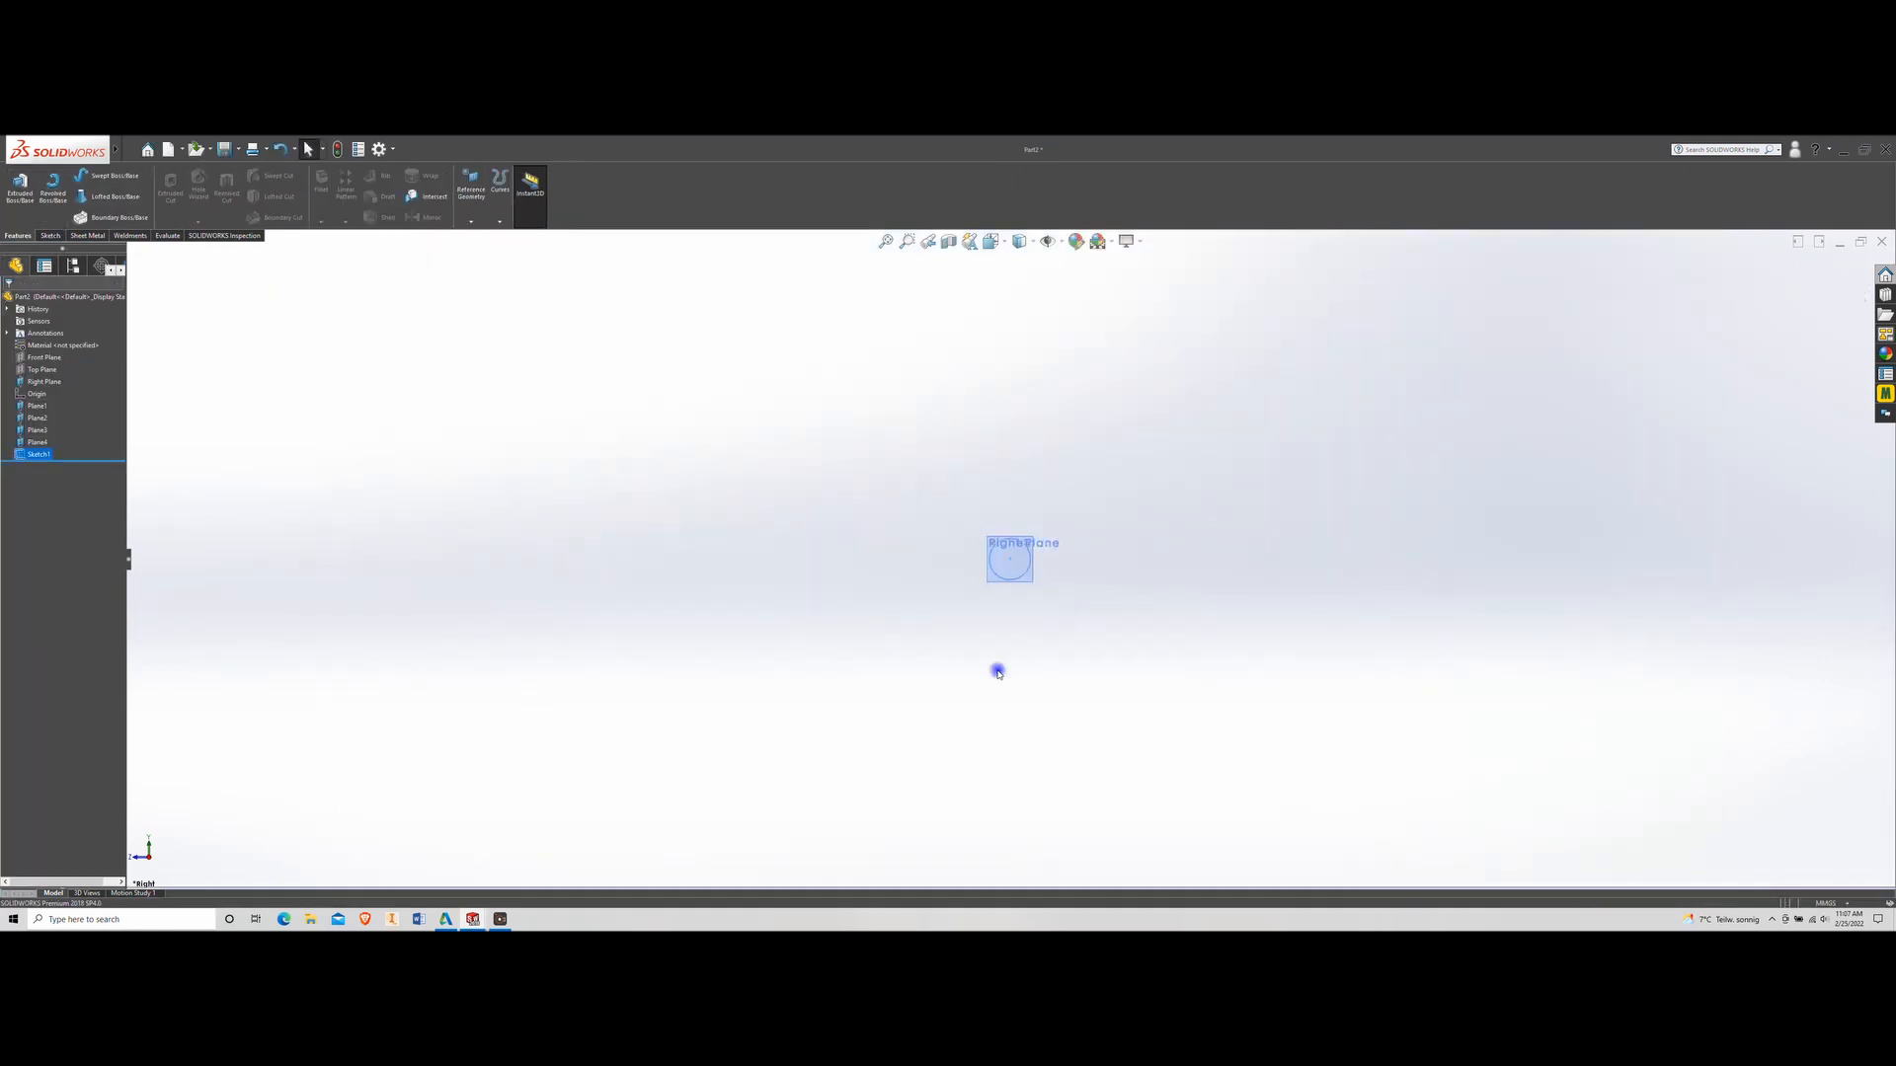
Sketch on the first offset plane, copy the Right Plane circle into it with Convert Entities, and exit the sketch
{"action": "middle_click_drag", "start_coordinate": [1060, 605], "coordinate": [1015, 591]}
{"action": "scroll", "coordinate": [935, 550], "scroll_direction": "down", "scroll_amount": 5}
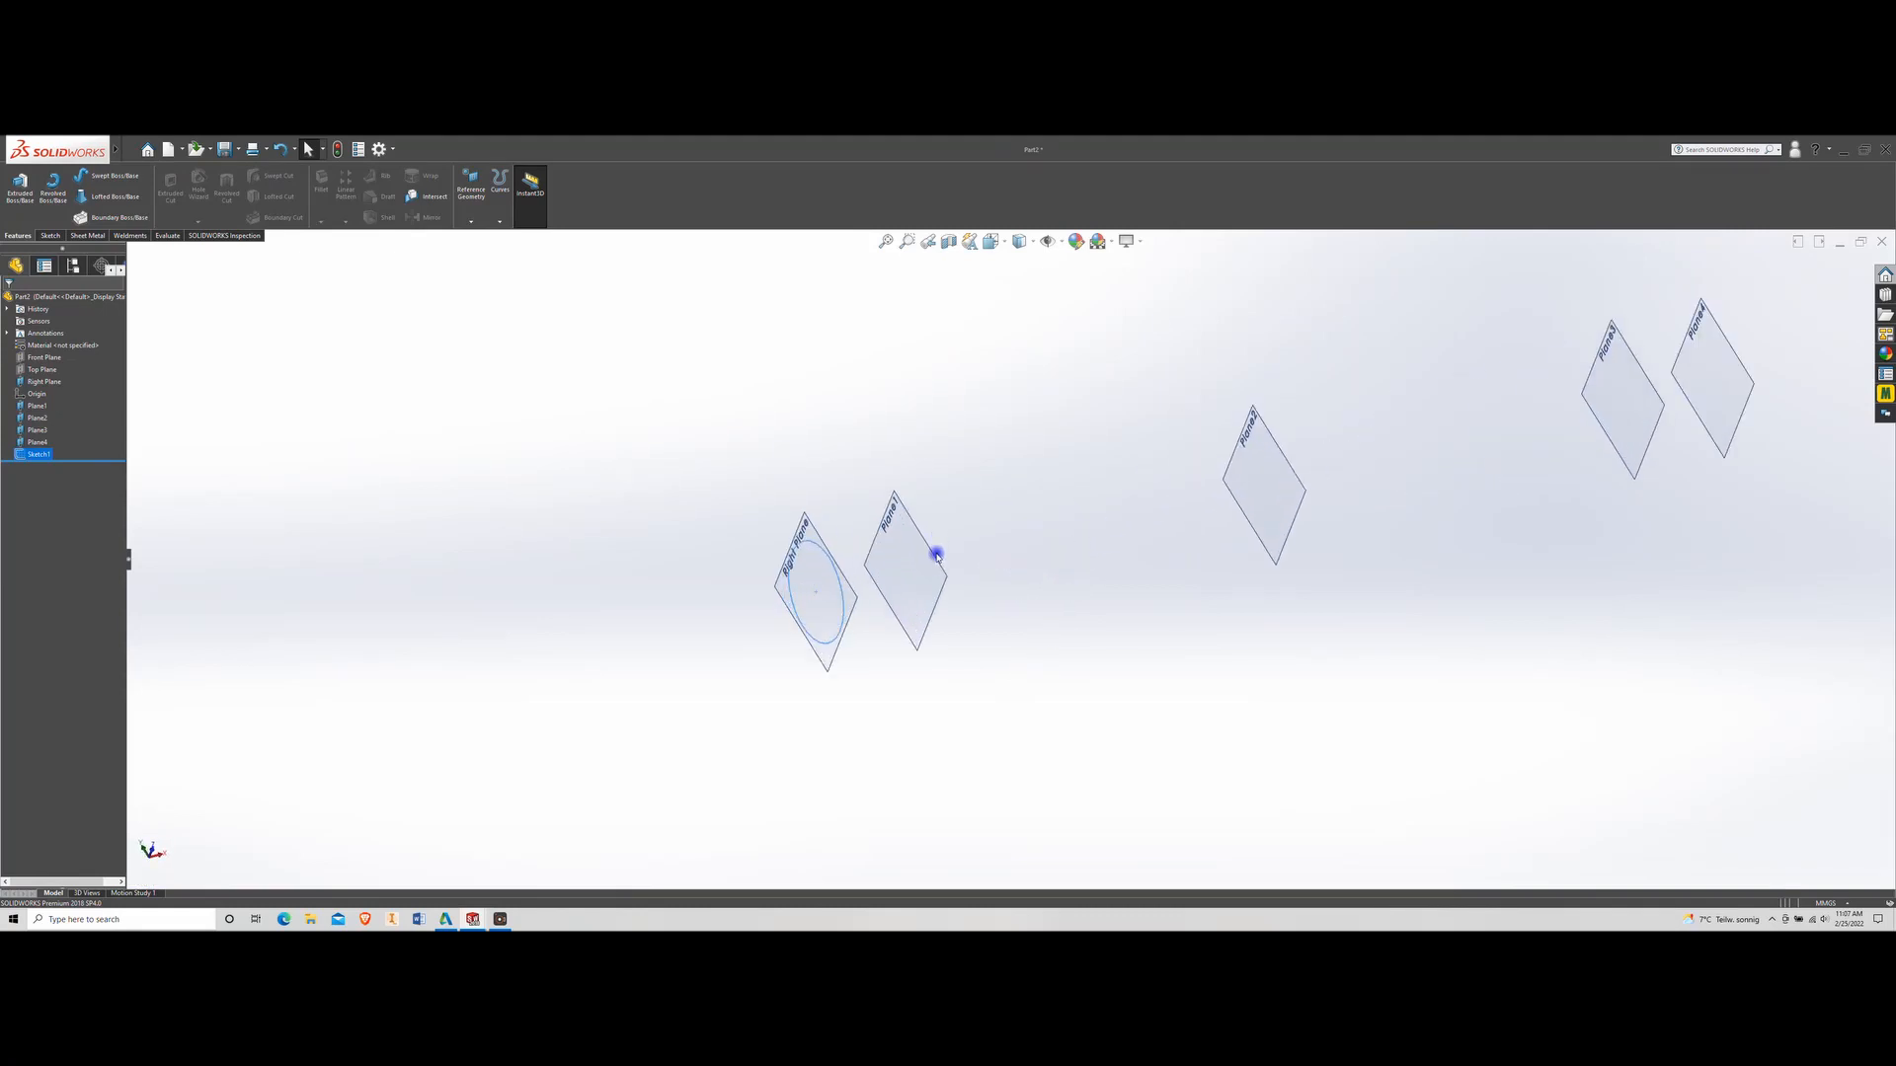
{"action": "left_click", "coordinate": [921, 587]}
{"action": "left_click", "coordinate": [968, 551]}
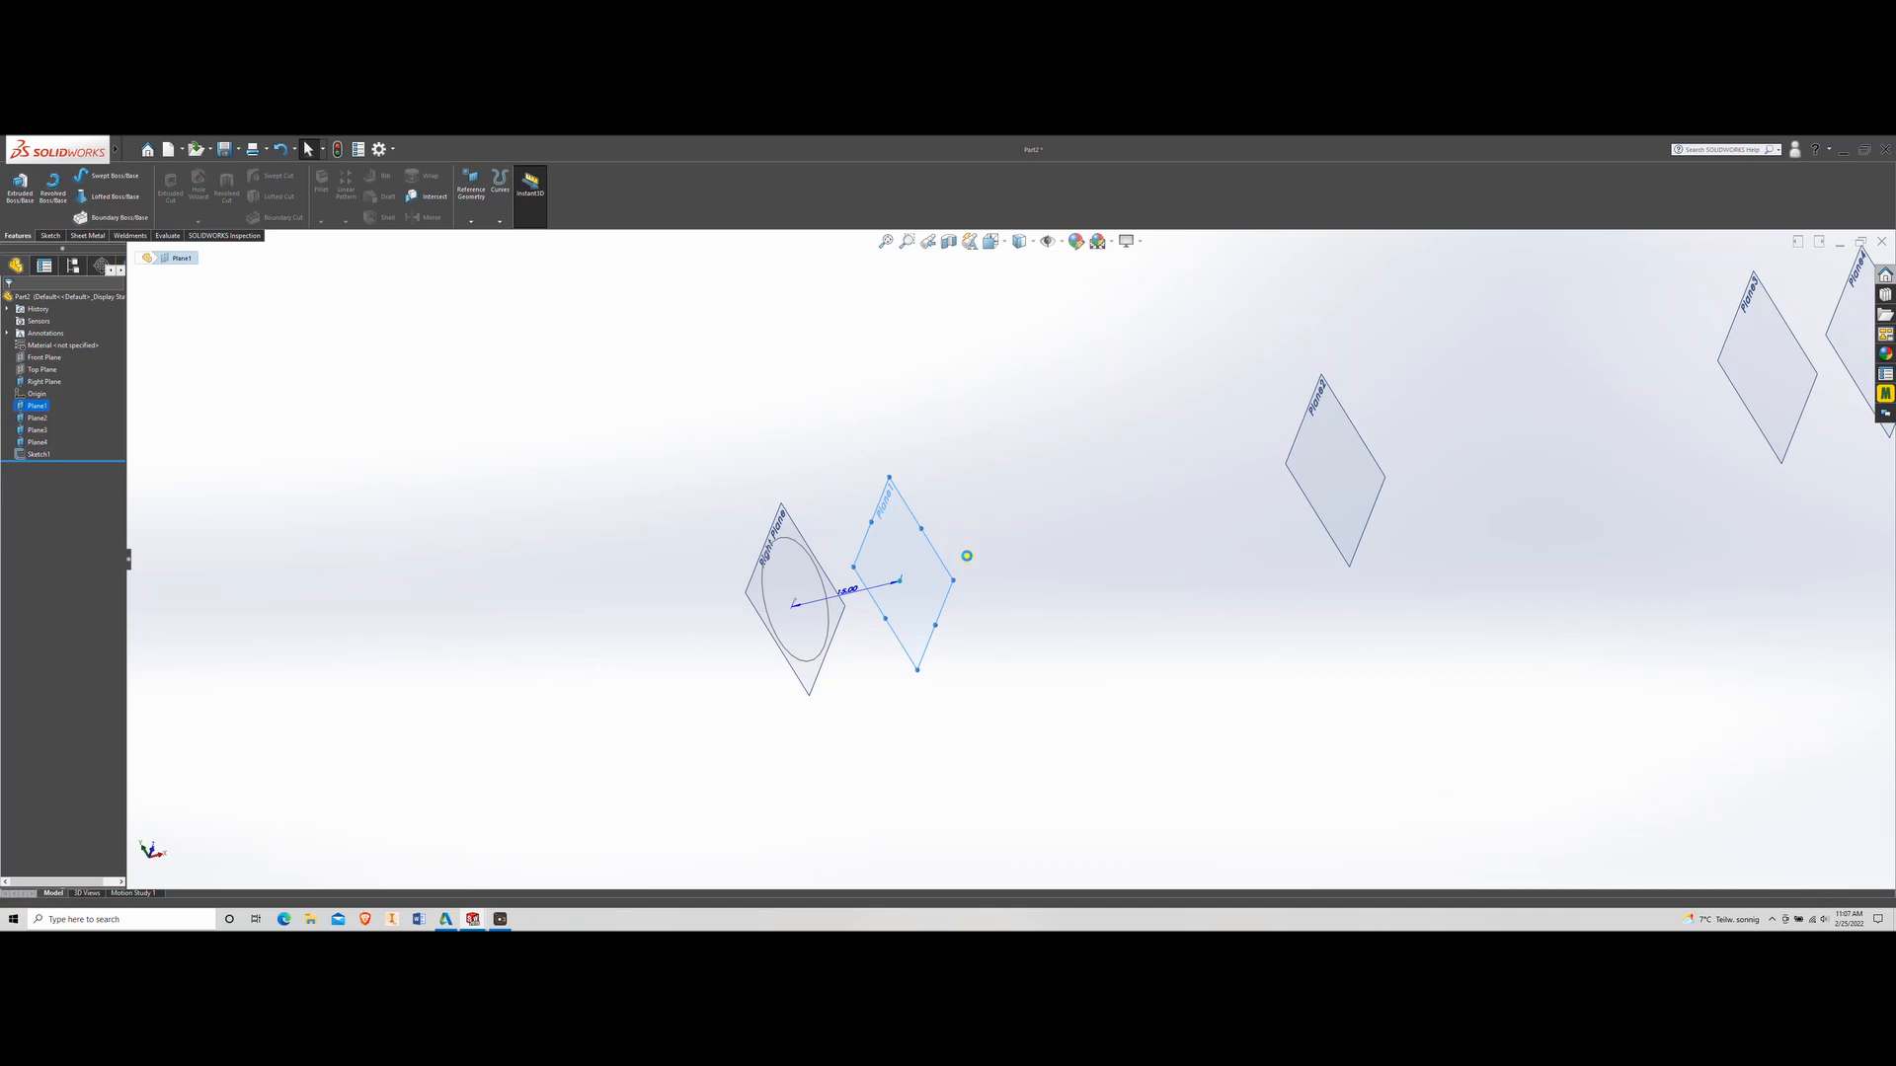
{"action": "left_click", "coordinate": [828, 617]}
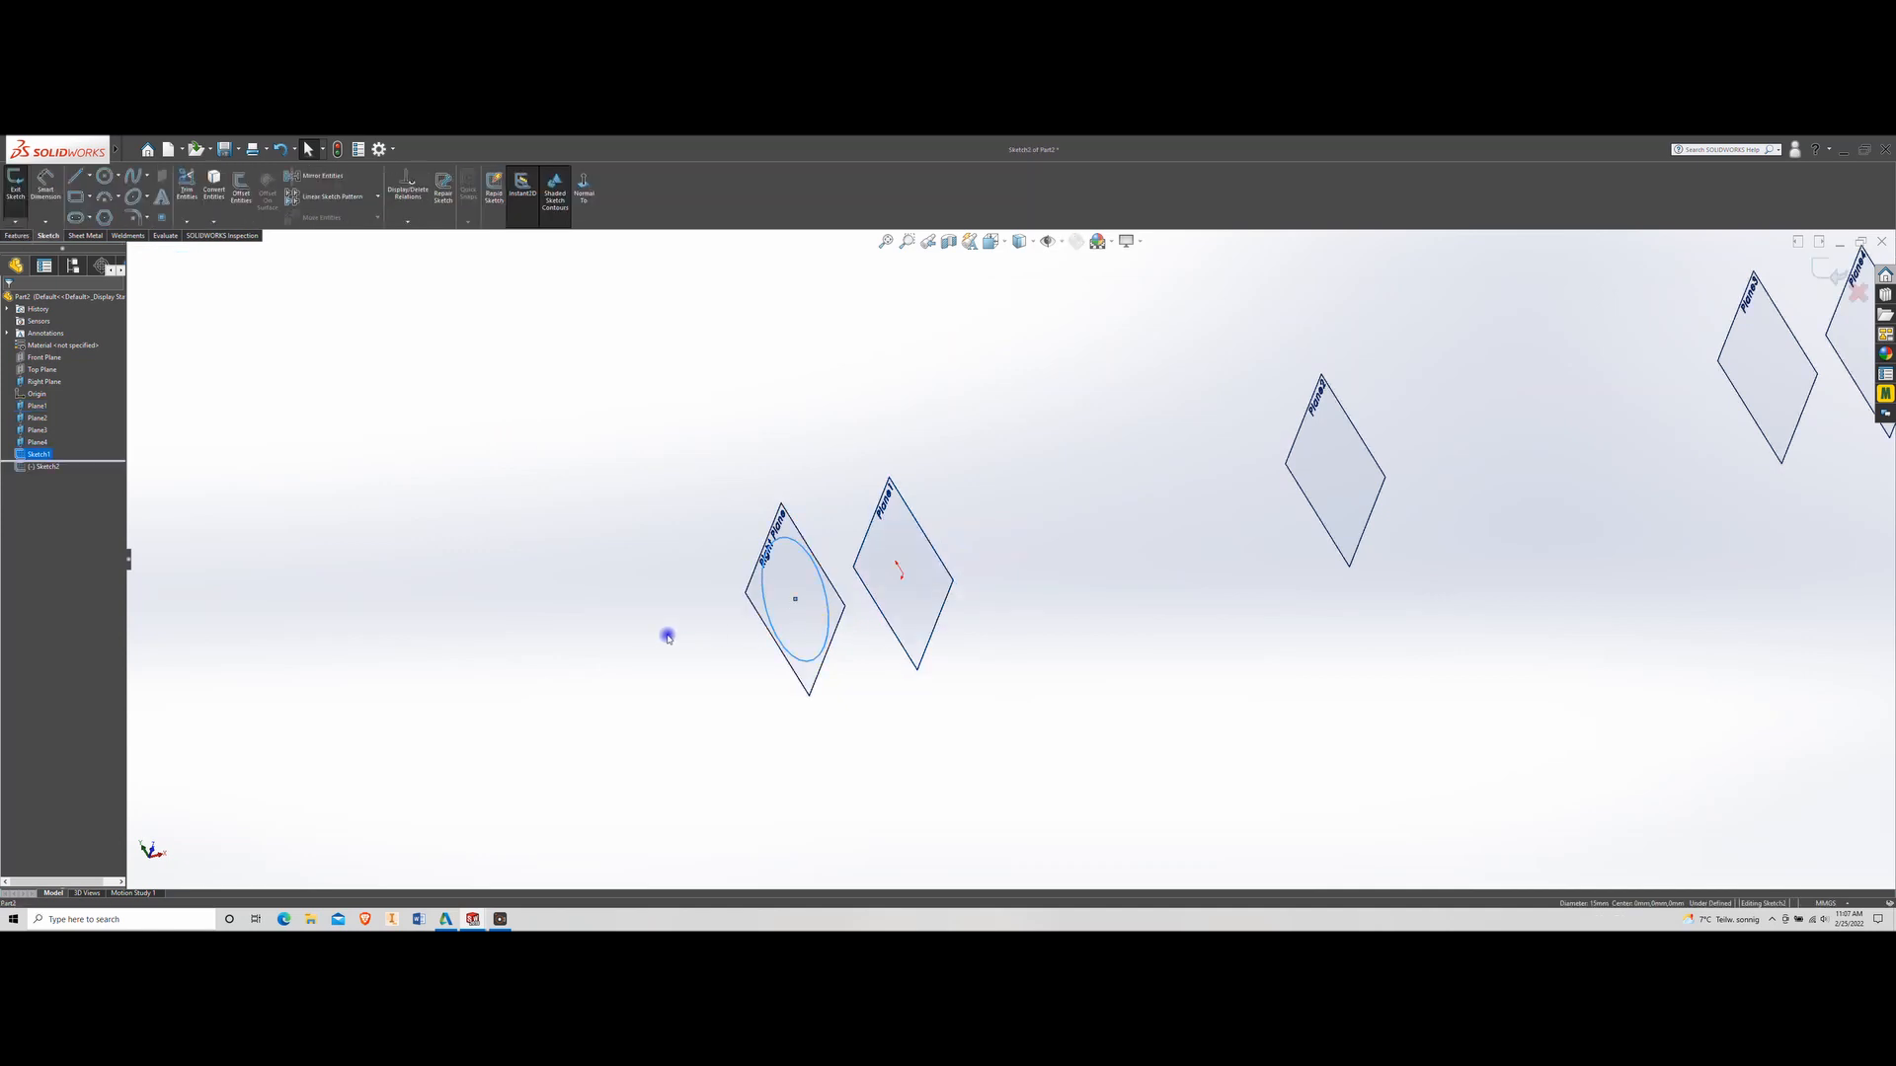
{"action": "left_click", "coordinate": [215, 187]}
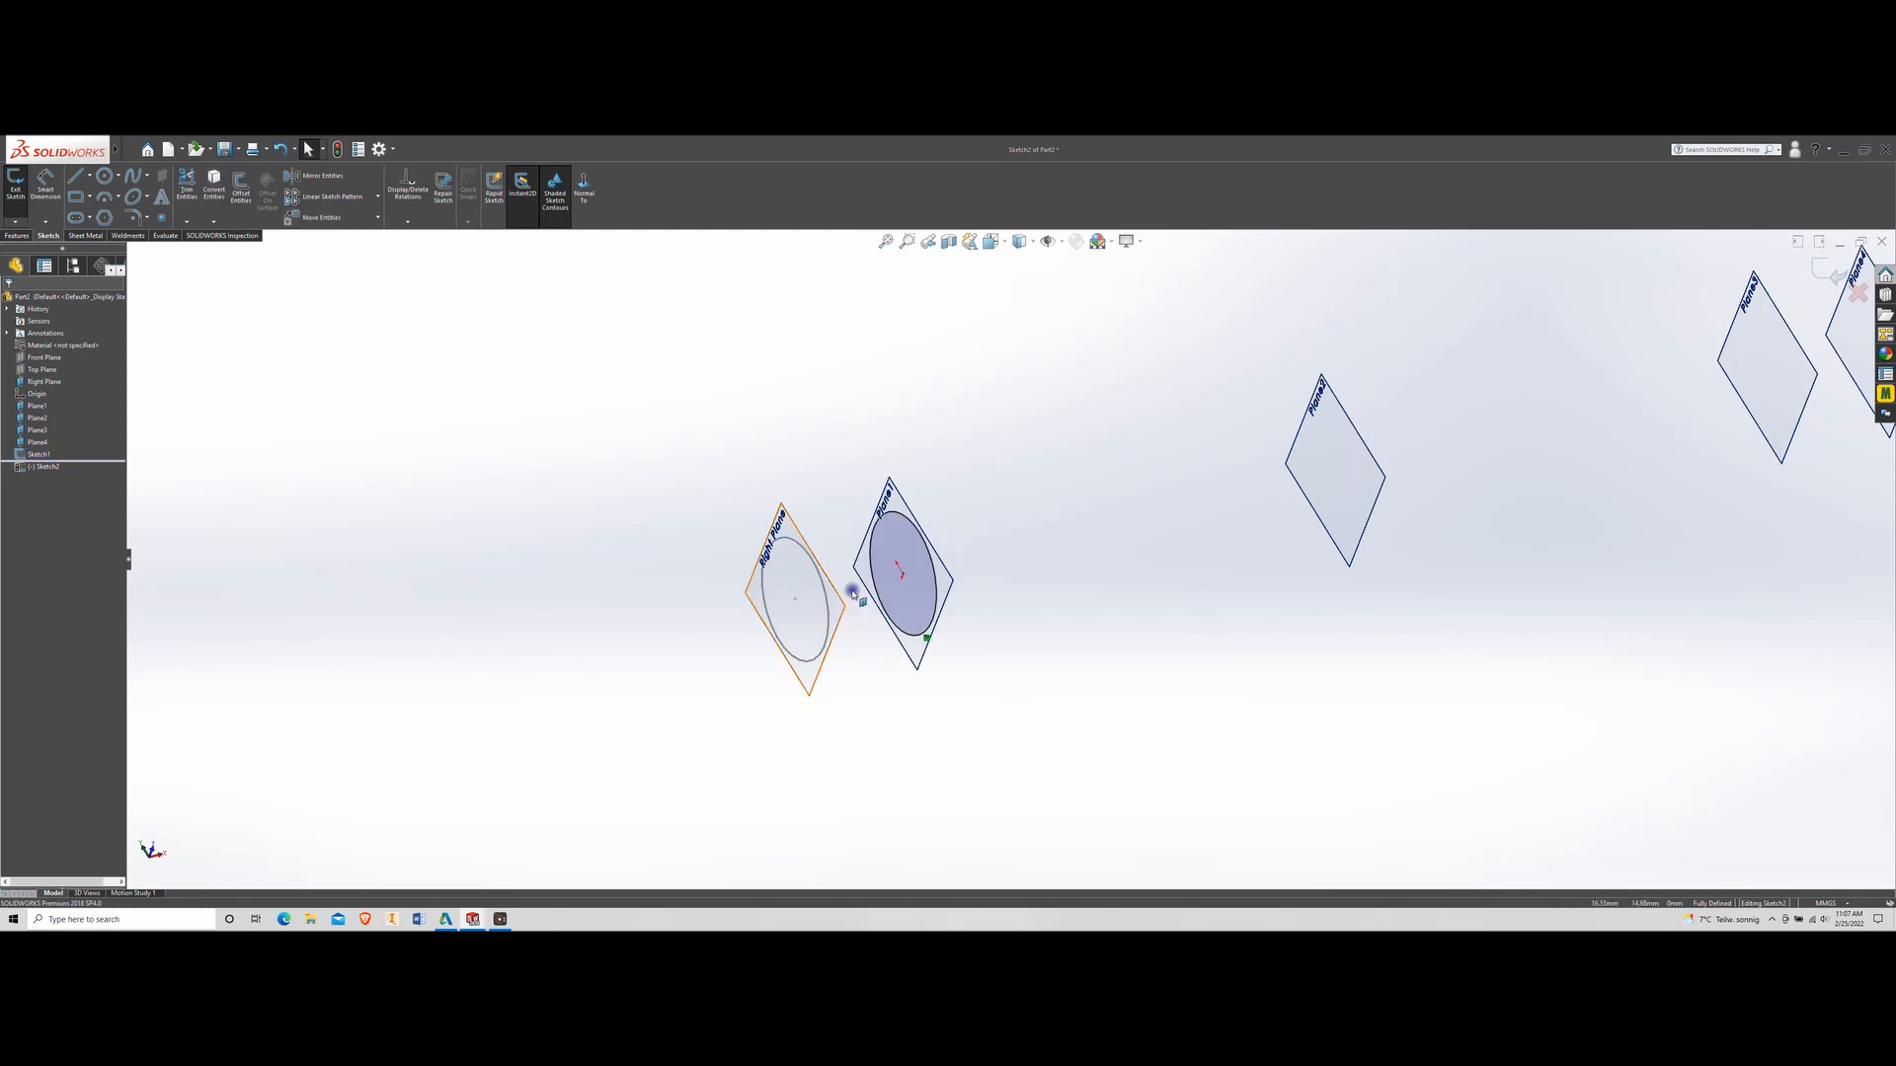
{"action": "scroll", "coordinate": [962, 612], "scroll_direction": "up", "scroll_amount": 2}
{"action": "middle_click_drag", "start_coordinate": [1459, 529], "coordinate": [1200, 592], "text": "ctrl"}
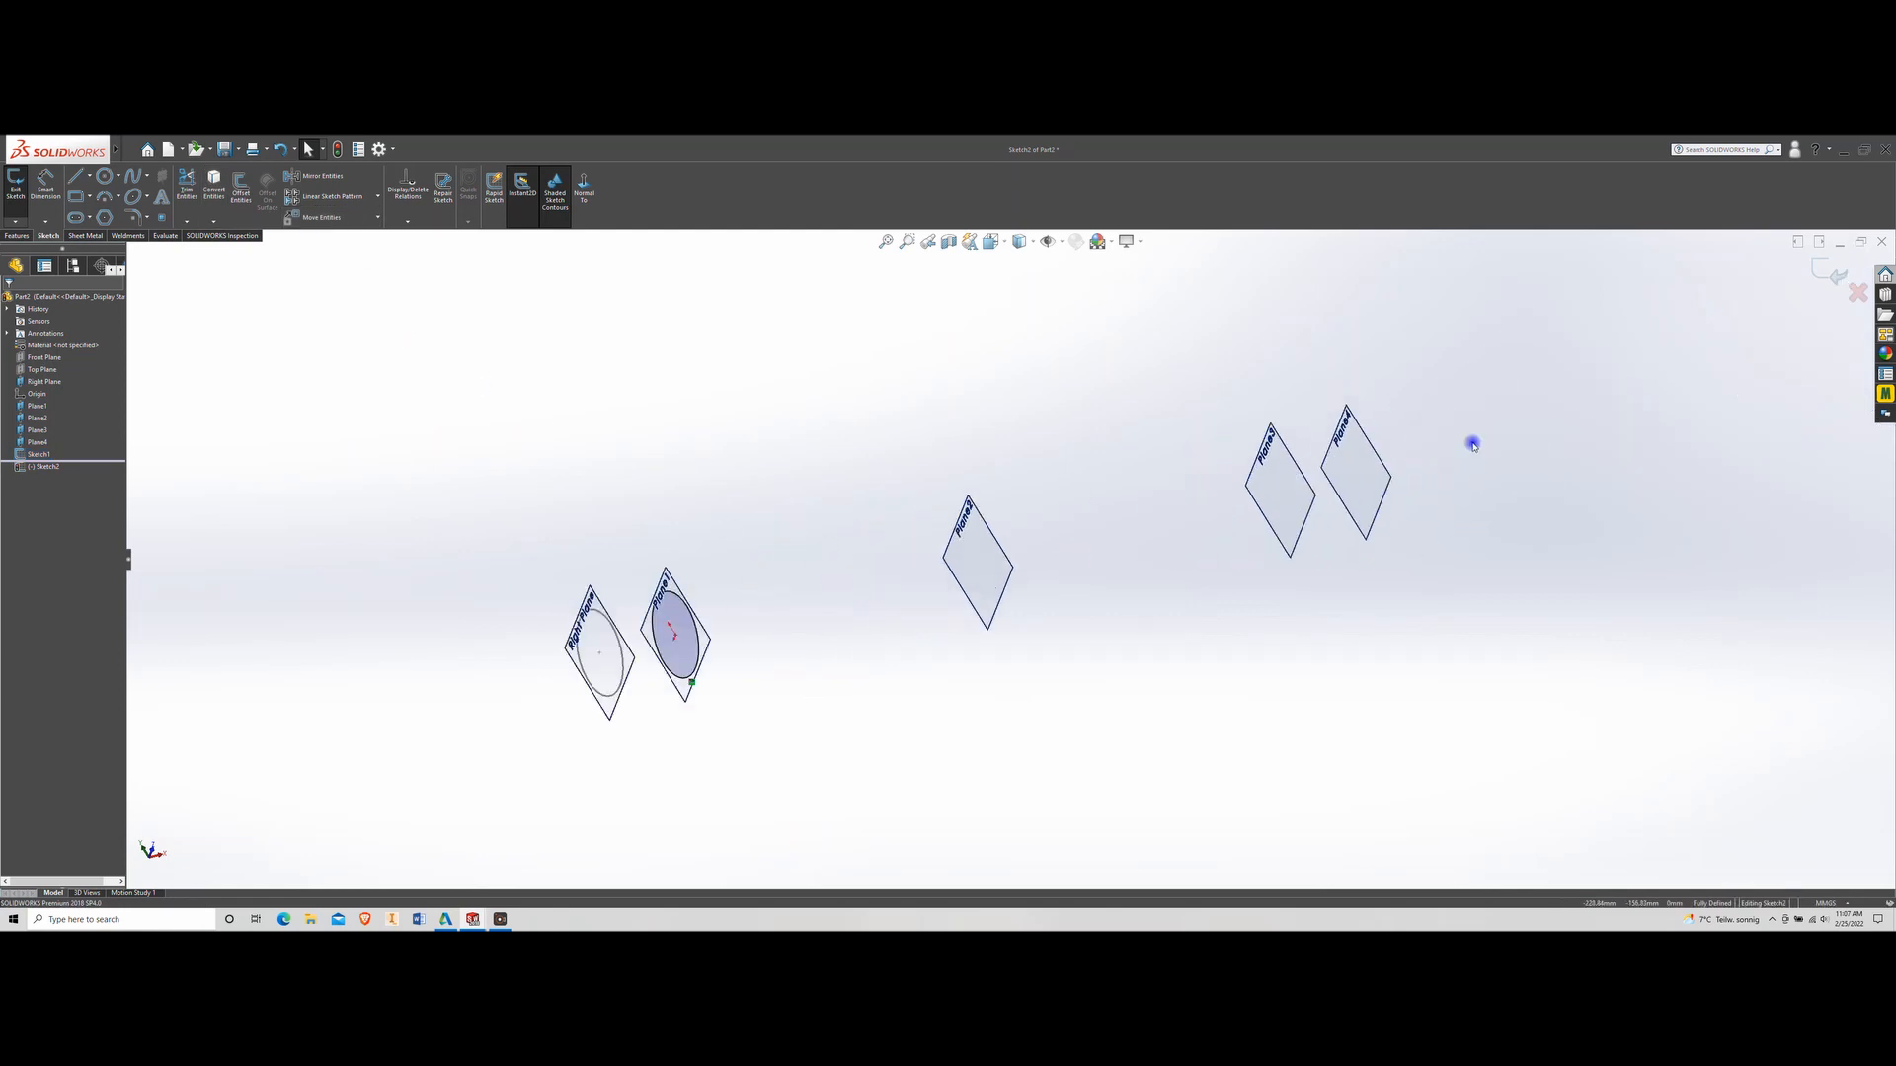
{"action": "scroll", "coordinate": [1531, 431], "scroll_direction": "down", "scroll_amount": 1}
{"action": "left_click", "coordinate": [1828, 269]}
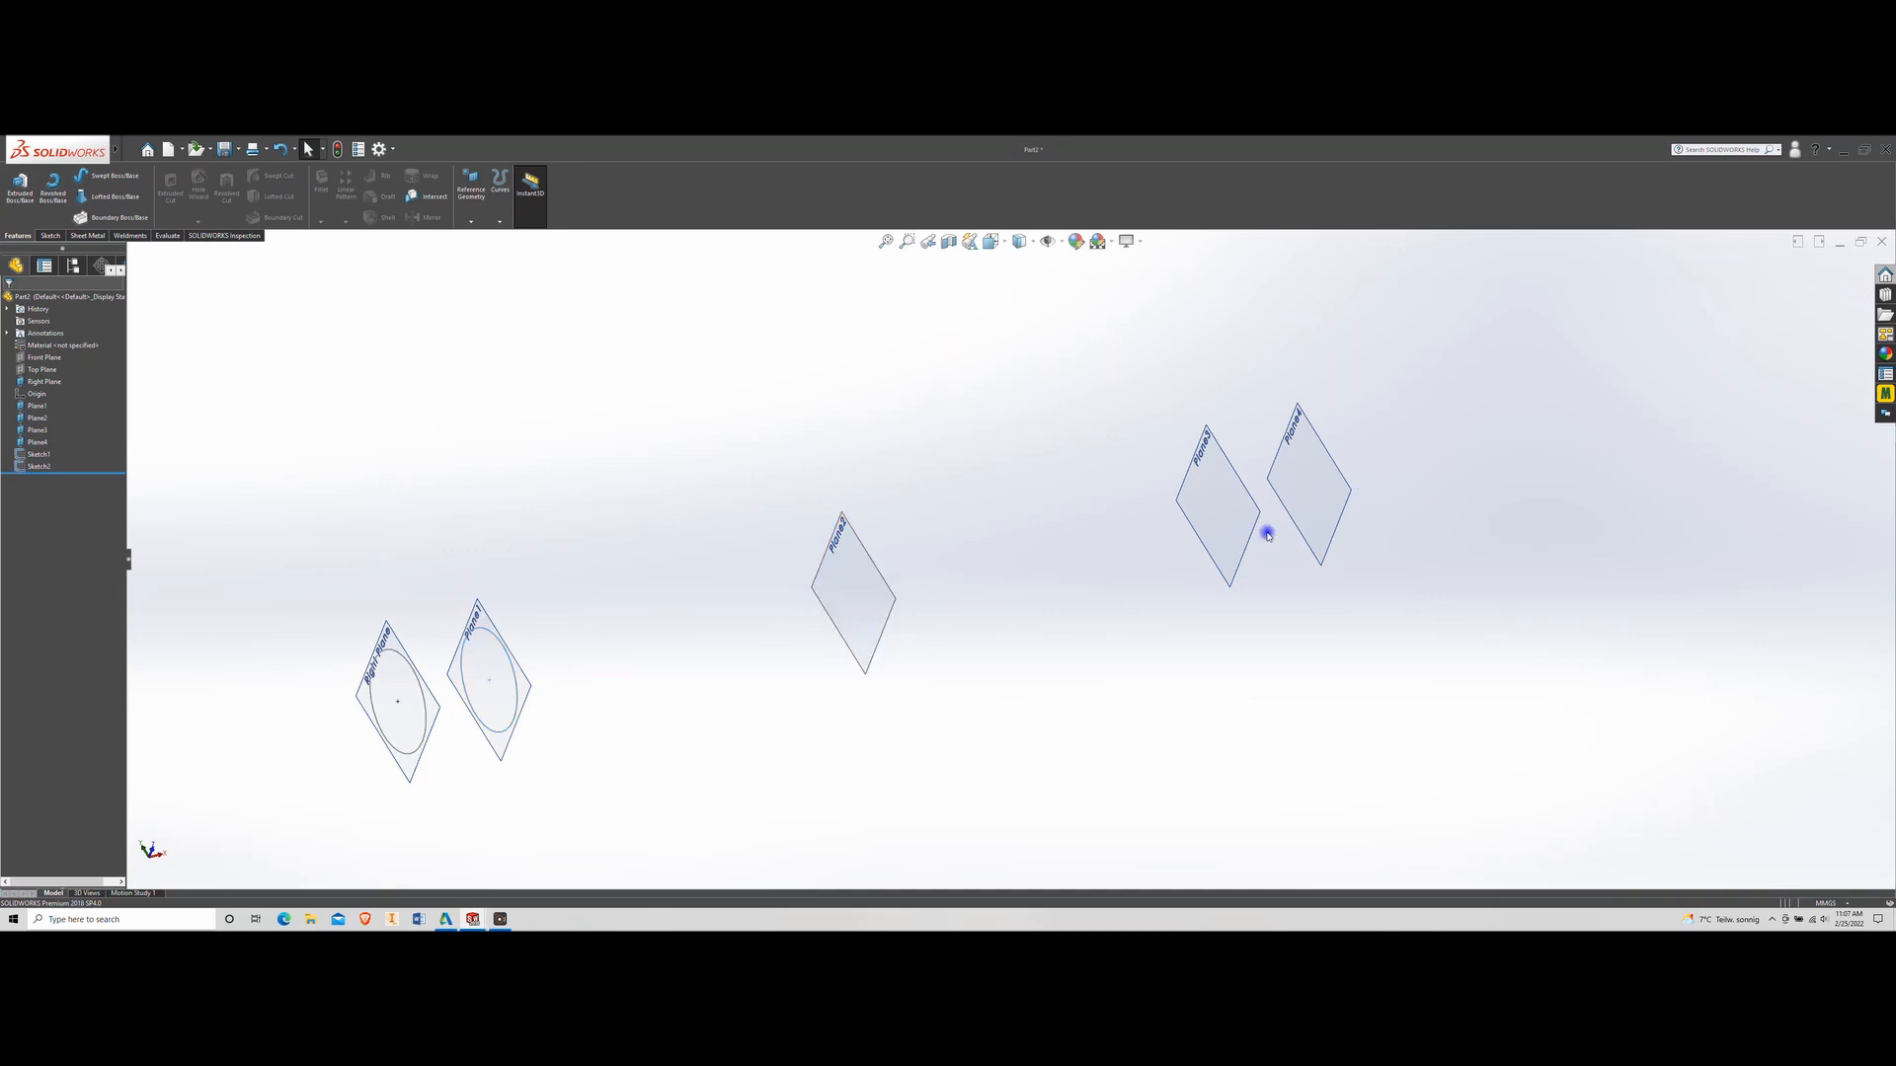
Sketch on the third offset plane, copy the first offset plane's circle into it with Convert Entities, and exit the sketch
{"action": "middle_click_drag", "start_coordinate": [1225, 515], "coordinate": [1190, 396]}
{"action": "left_click", "coordinate": [1161, 438]}
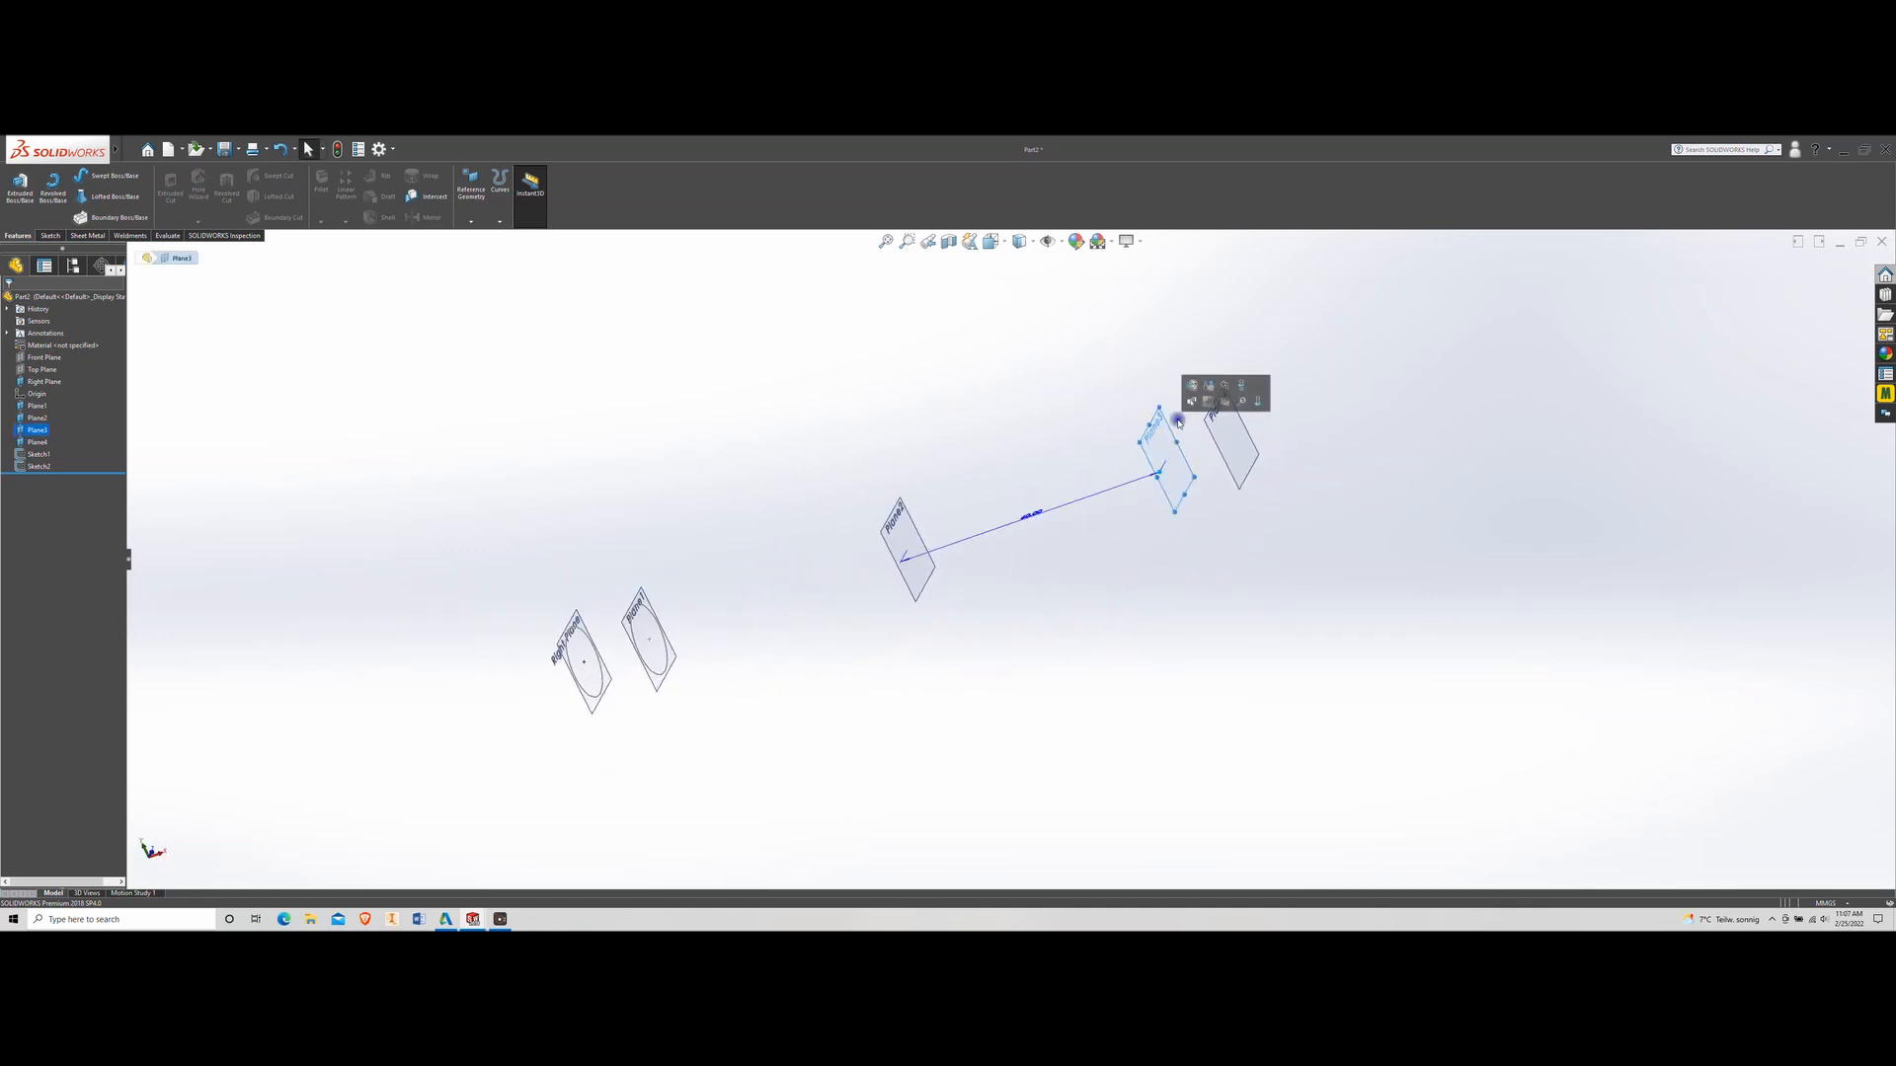
{"action": "left_click", "coordinate": [1205, 404]}
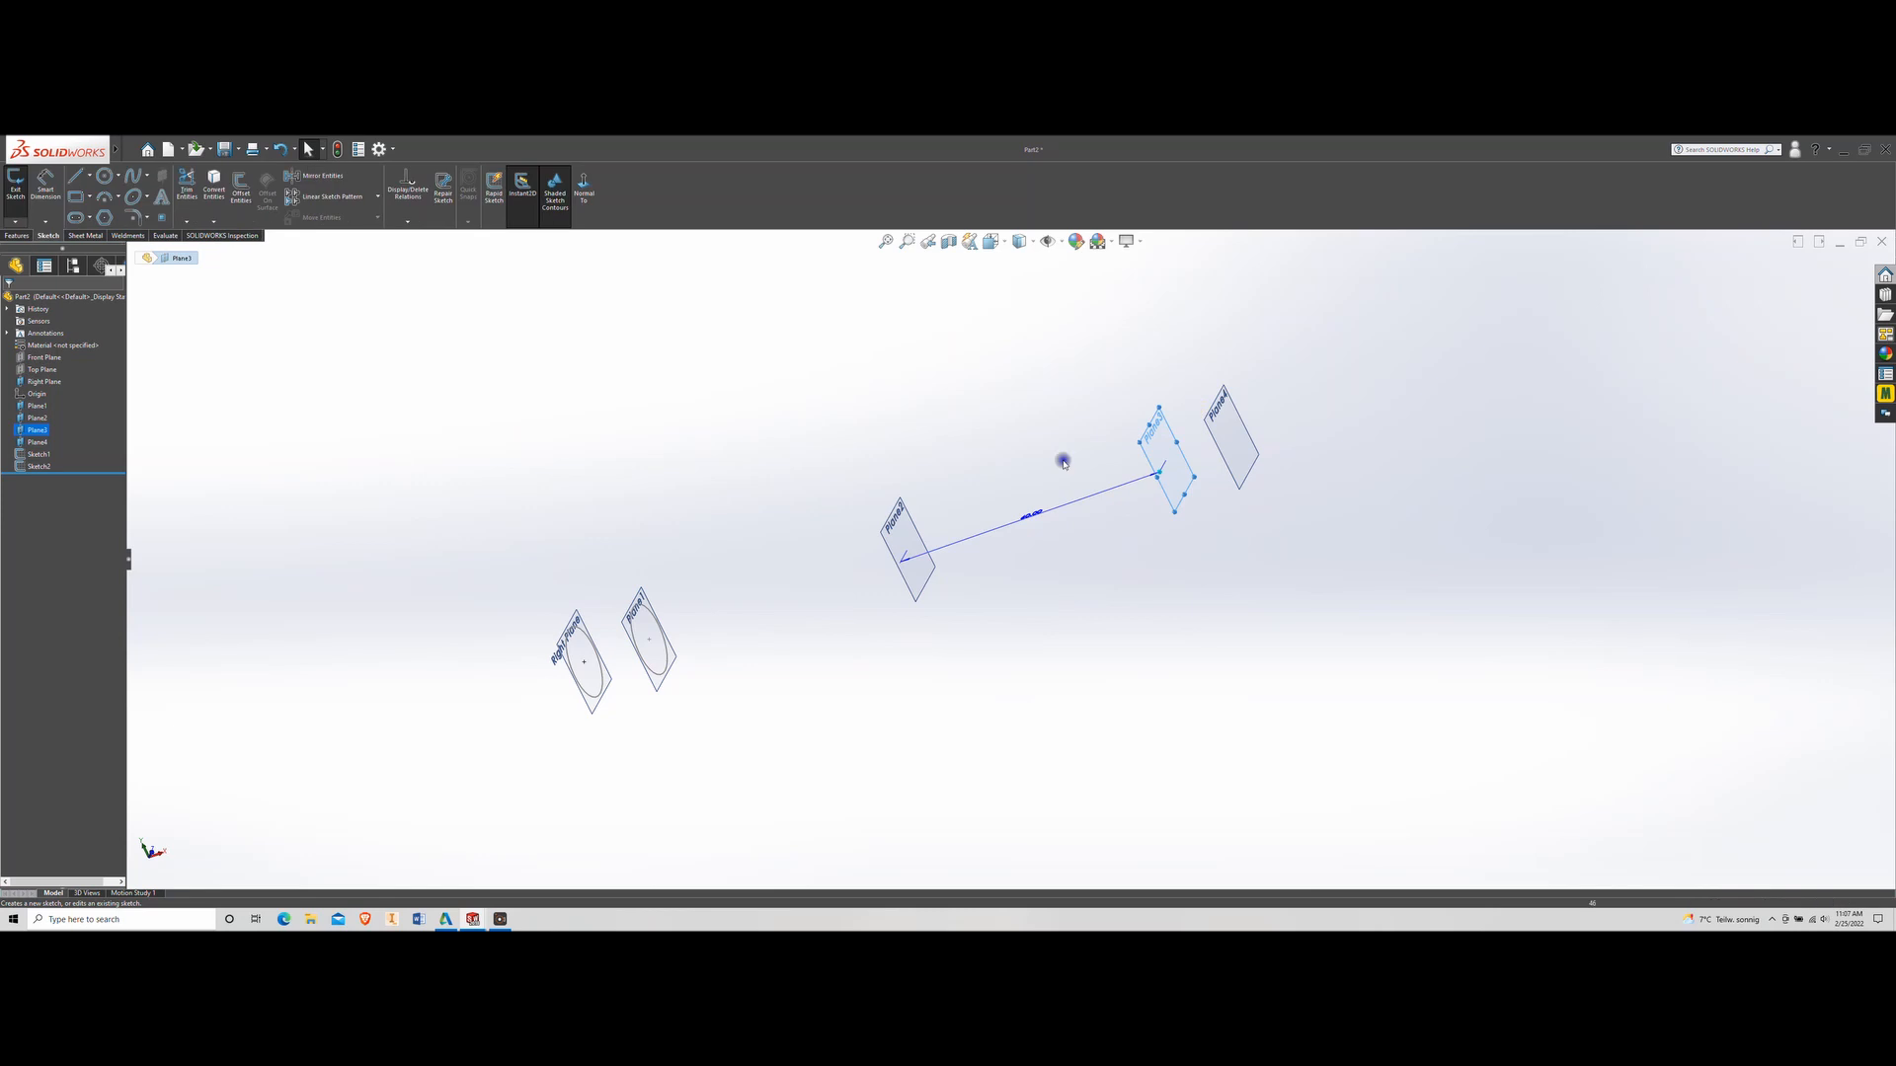
{"action": "left_click", "coordinate": [656, 667]}
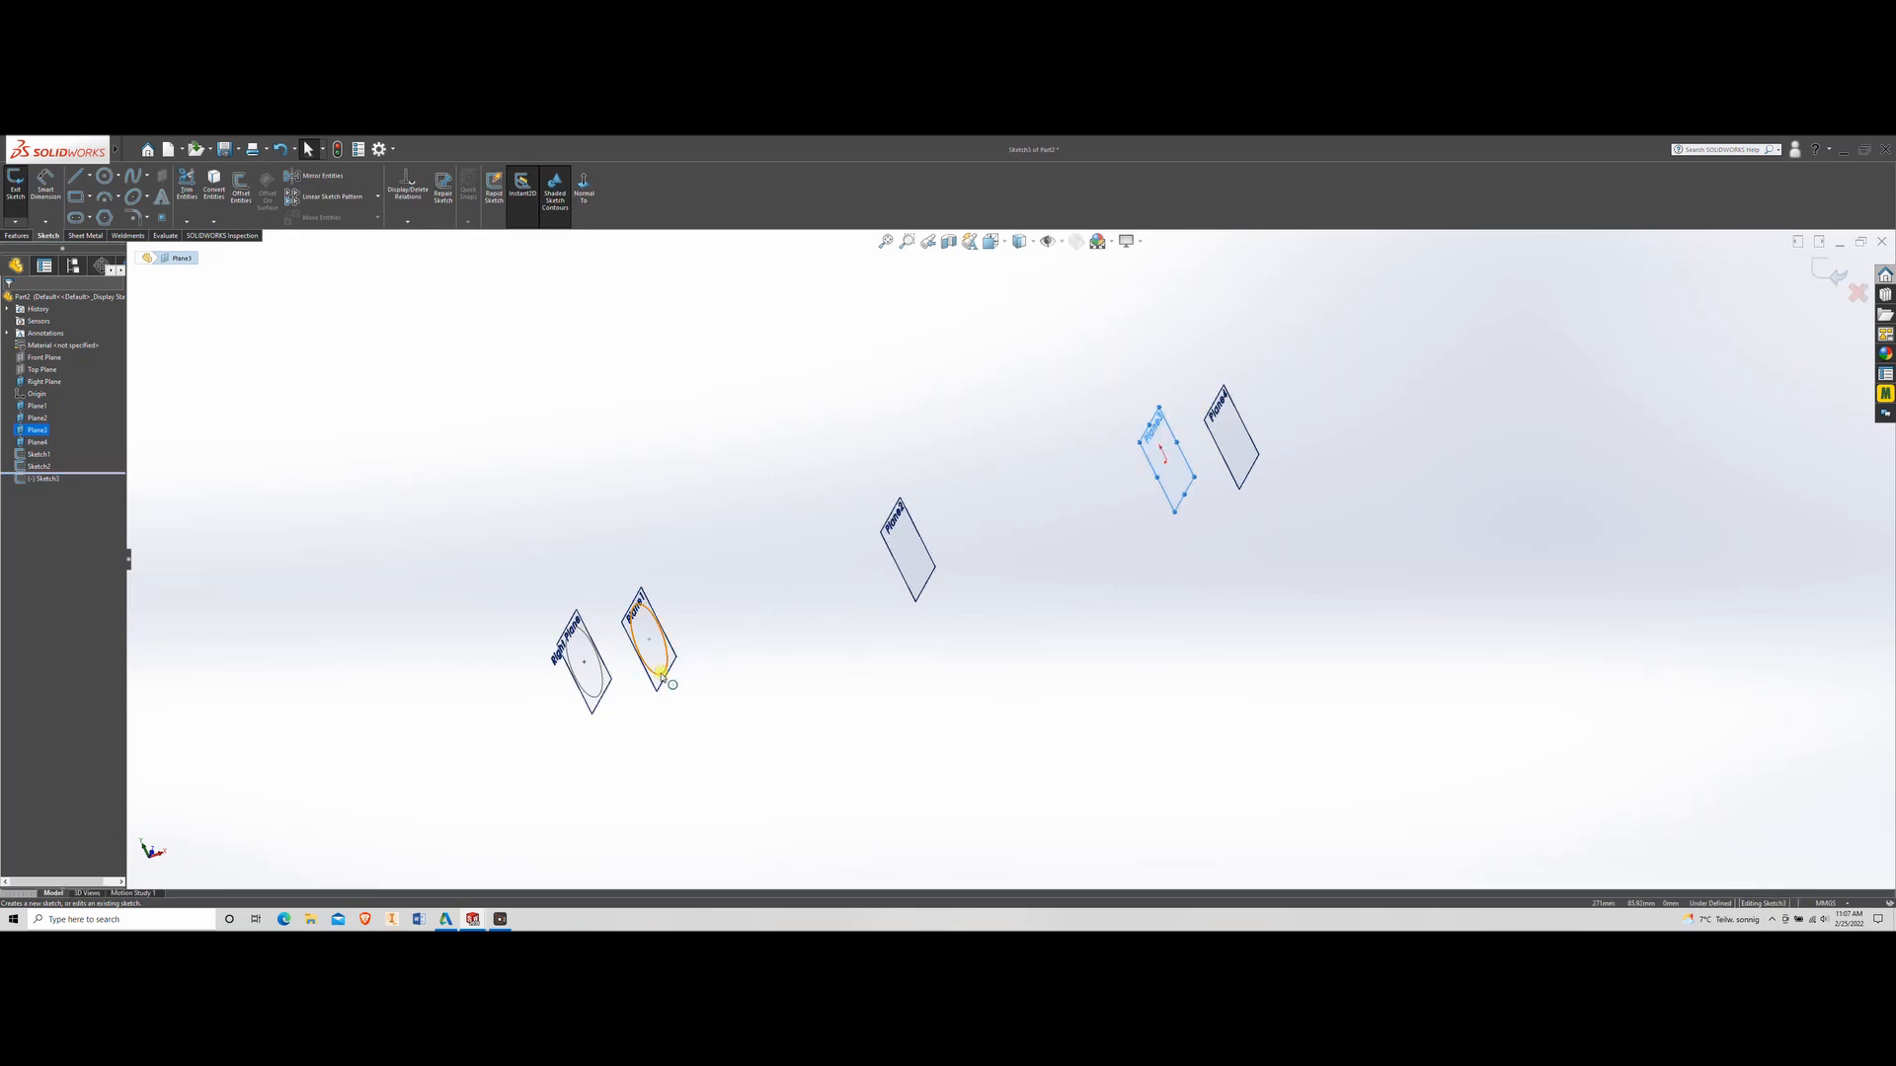
{"action": "left_click", "coordinate": [214, 188]}
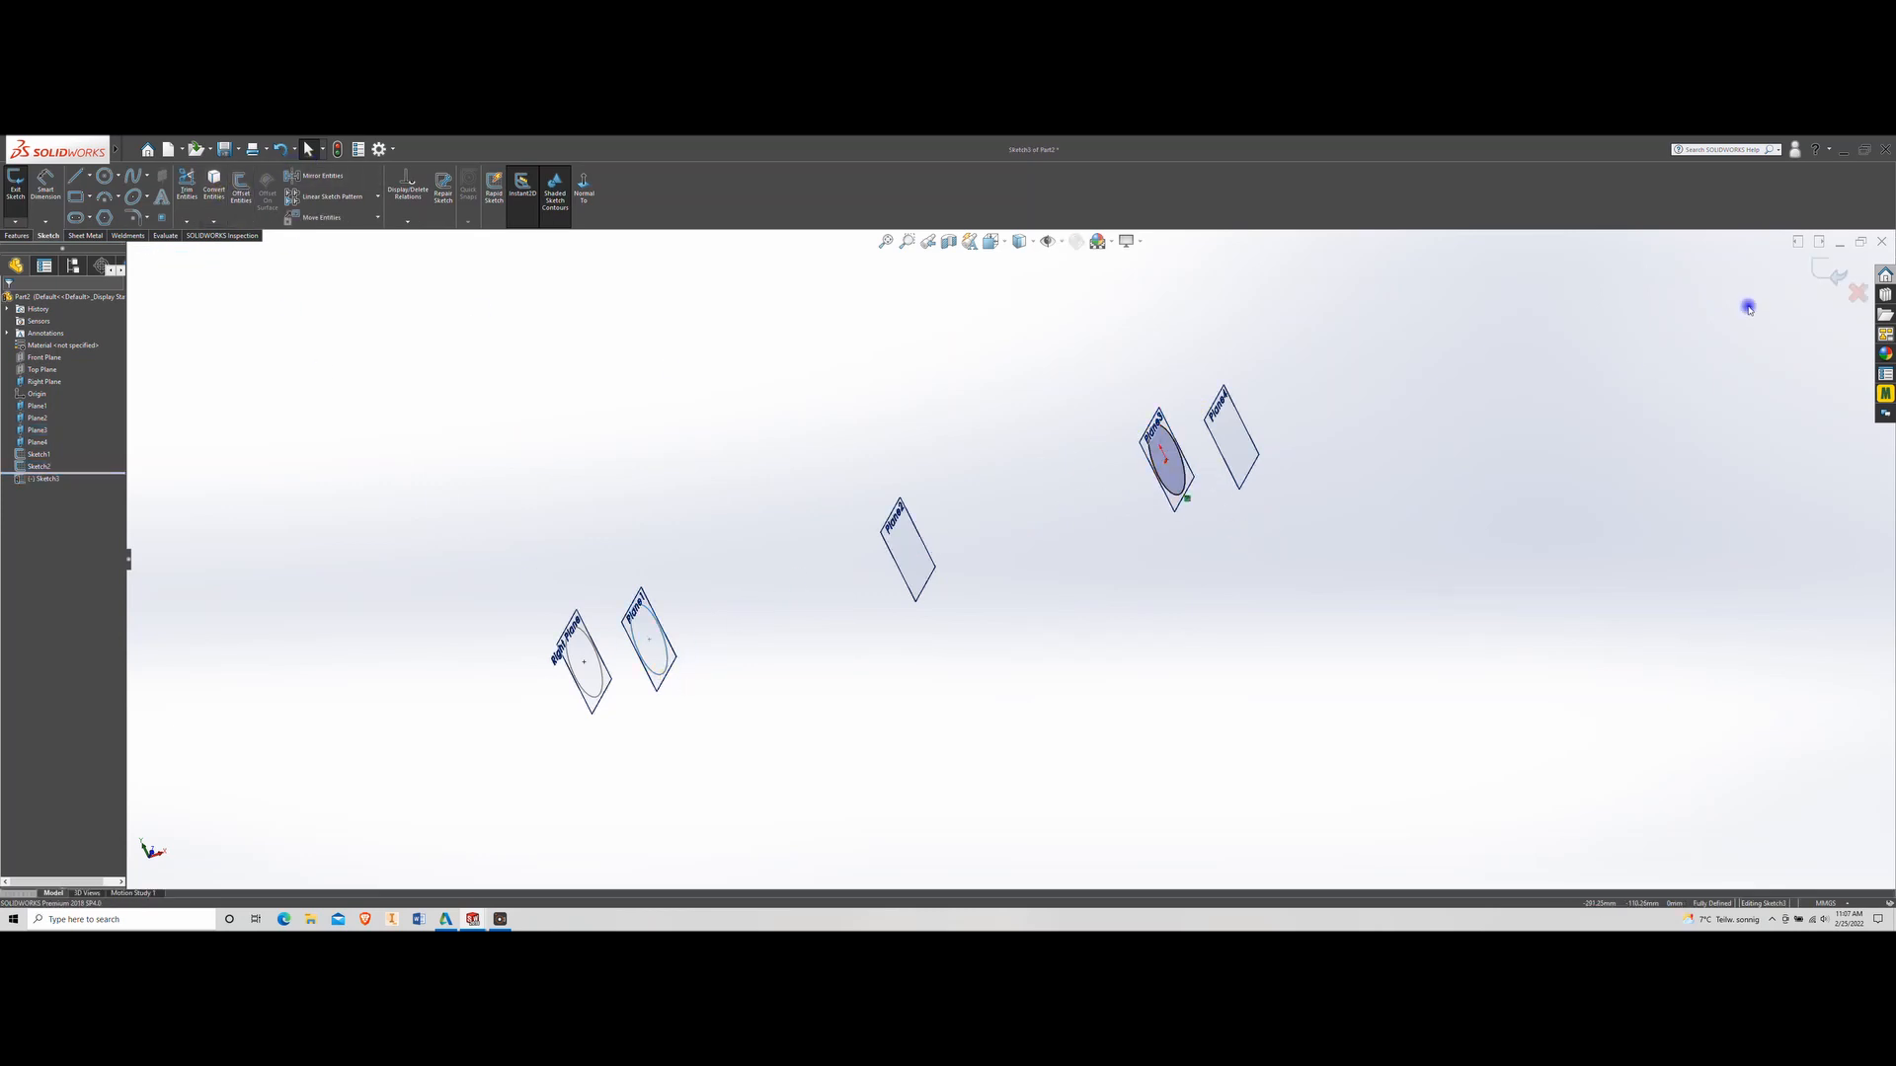
{"action": "left_click", "coordinate": [1817, 268]}
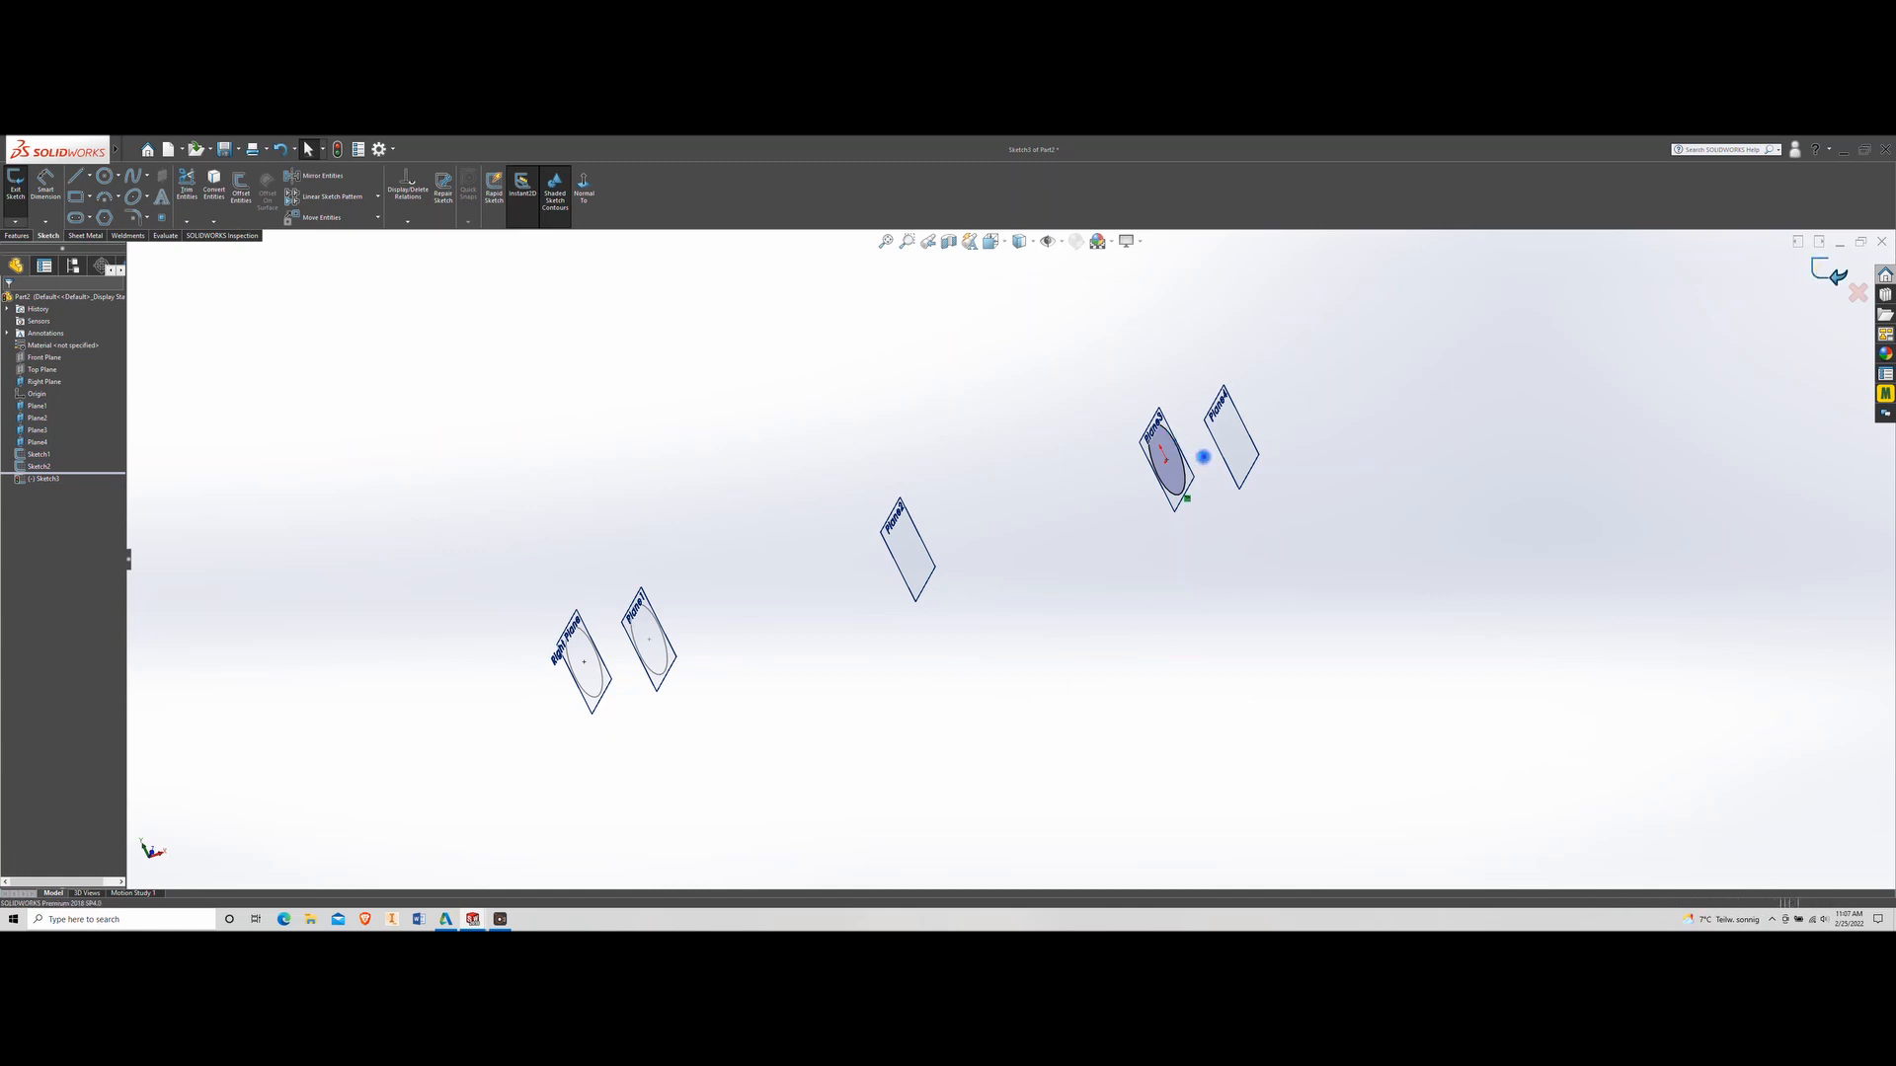
Sketch on the fourth offset plane, copy the third offset plane's circle into it with Convert Entities, and exit the sketch
{"action": "left_click", "coordinate": [1232, 458]}
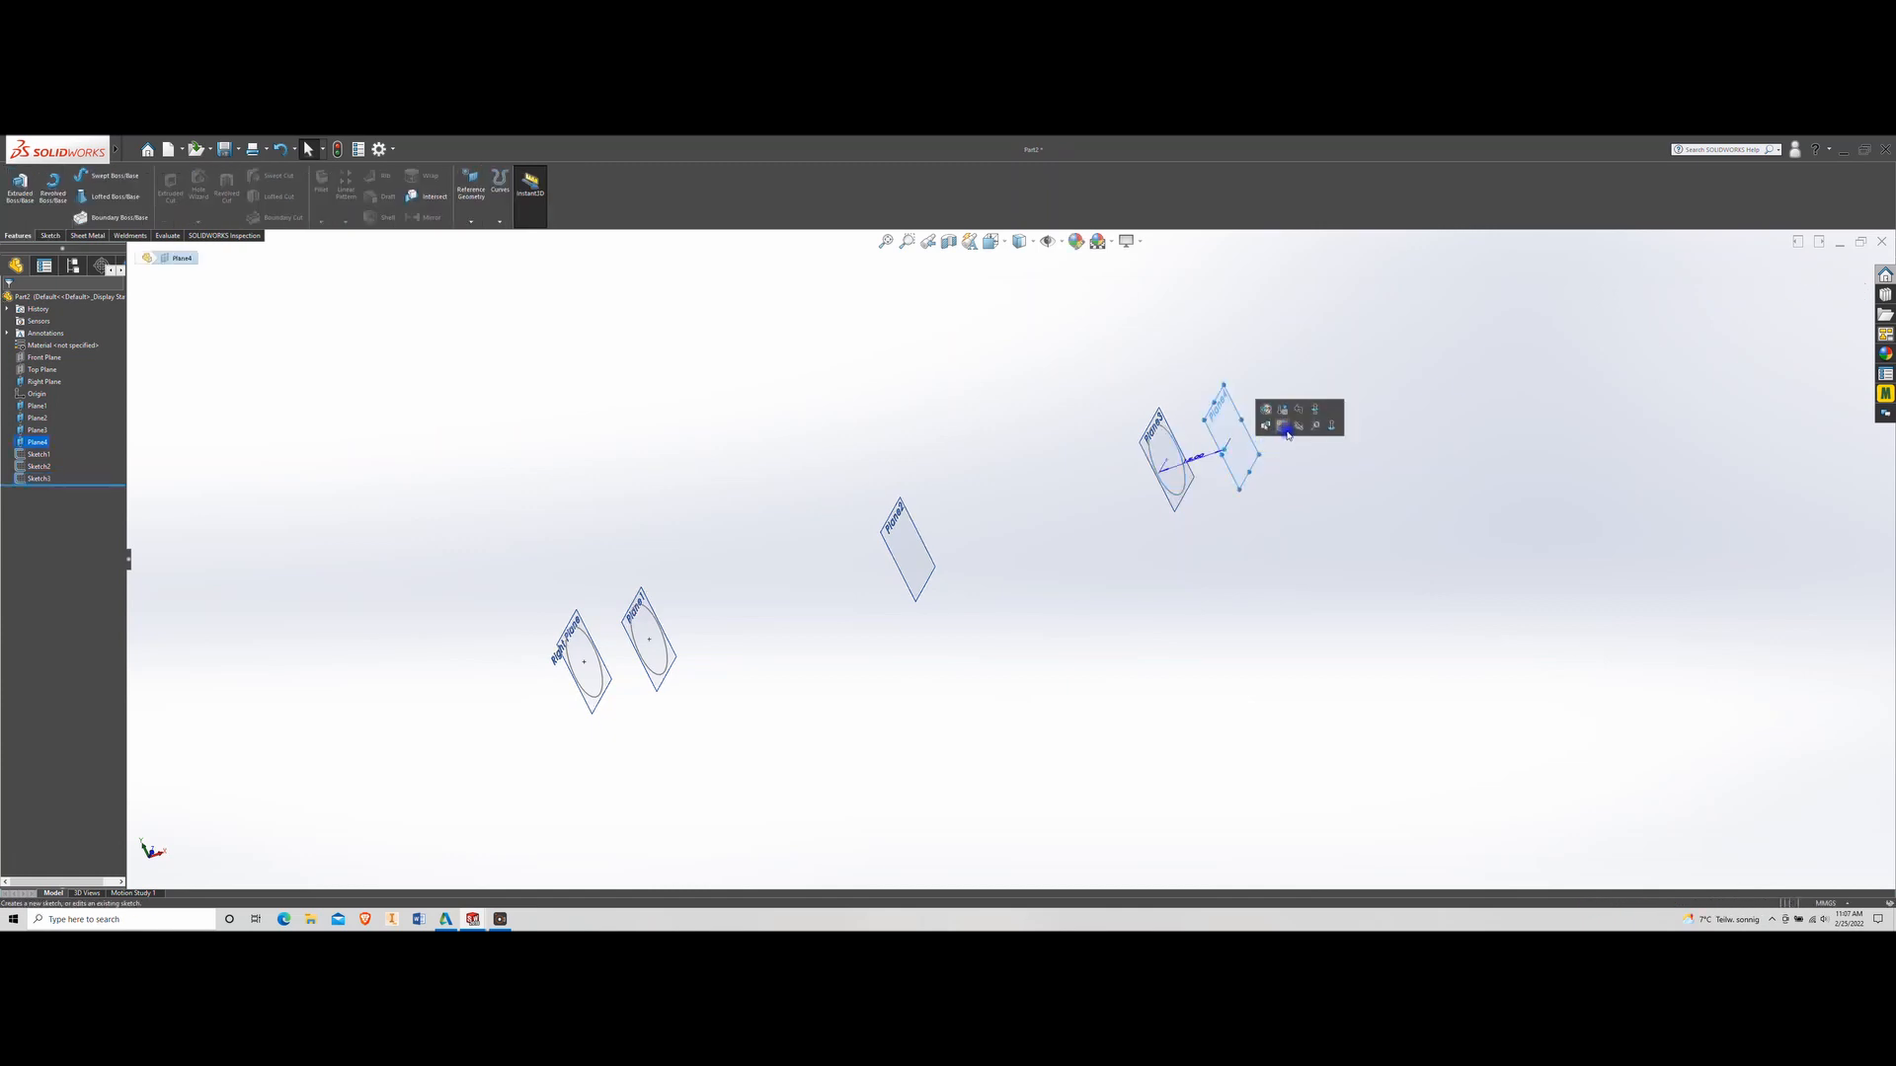
{"action": "left_click", "coordinate": [1286, 426]}
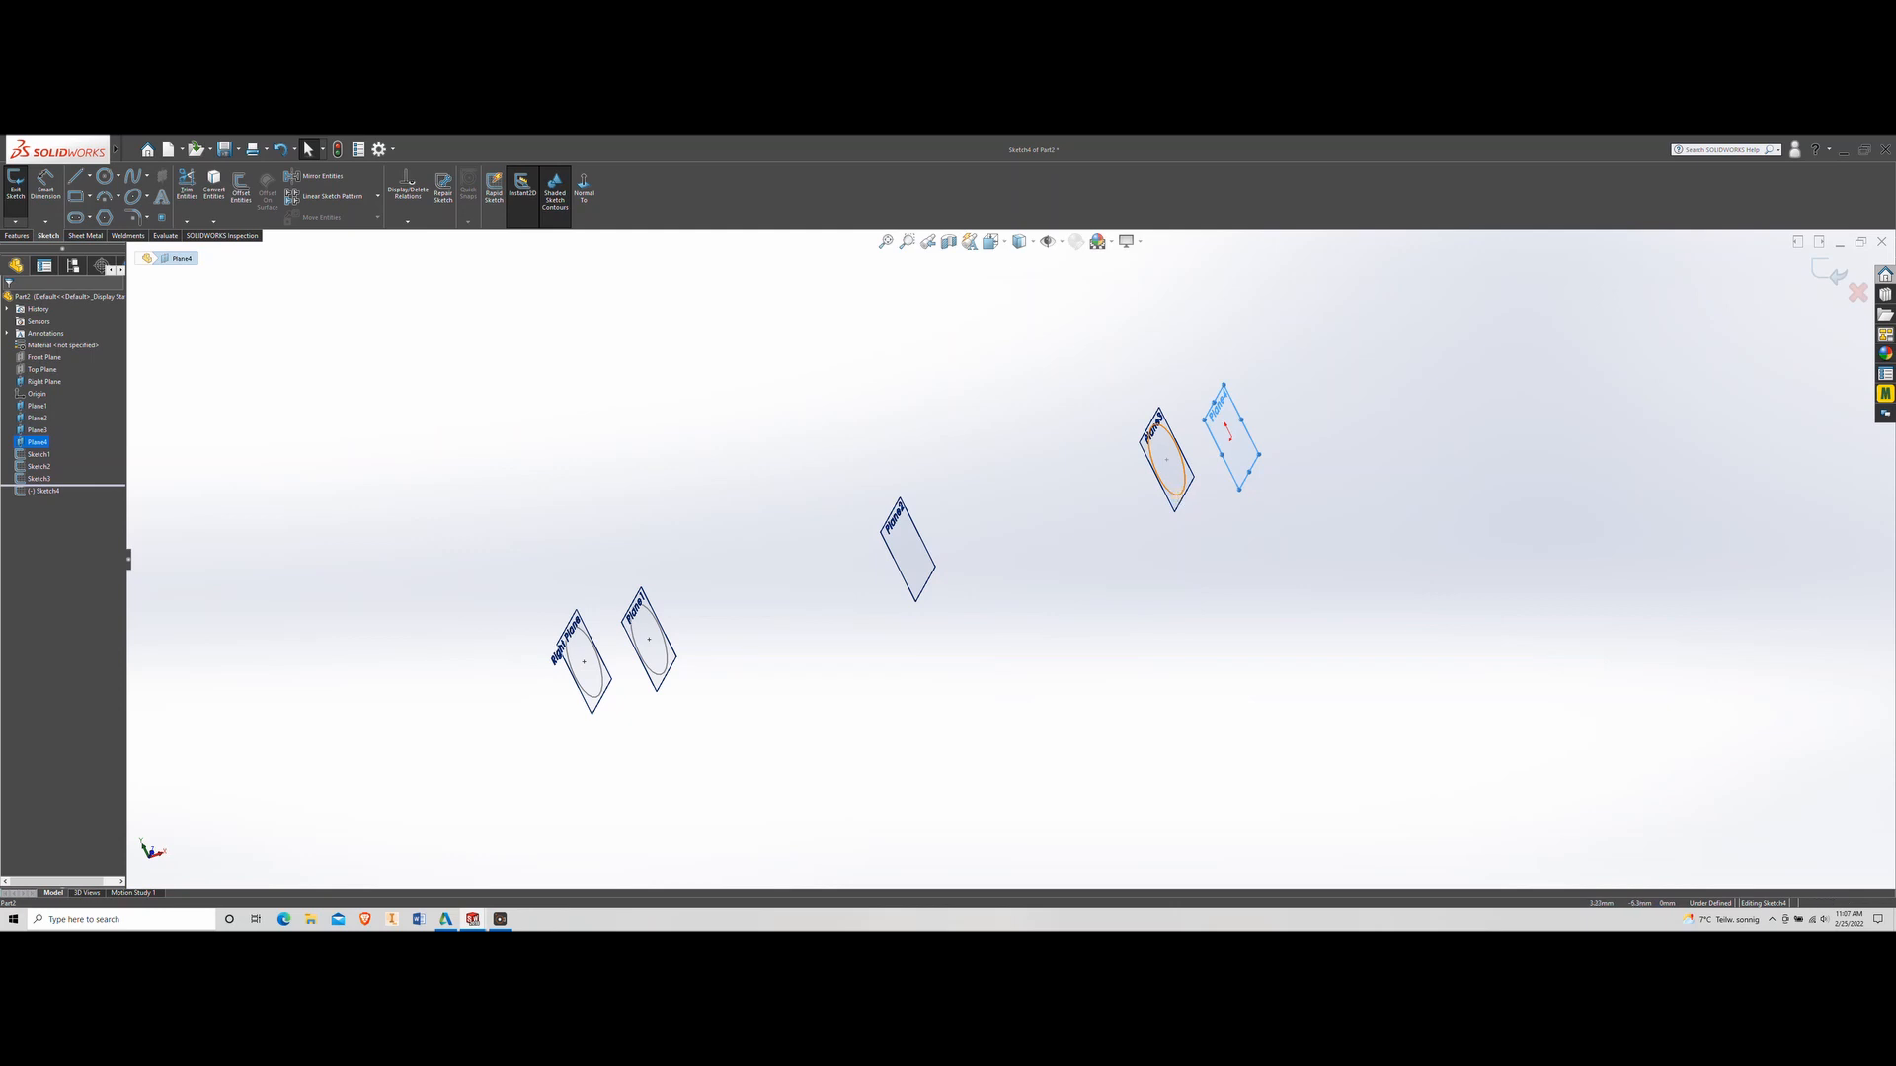
{"action": "left_click", "coordinate": [1180, 486]}
{"action": "left_click", "coordinate": [213, 183]}
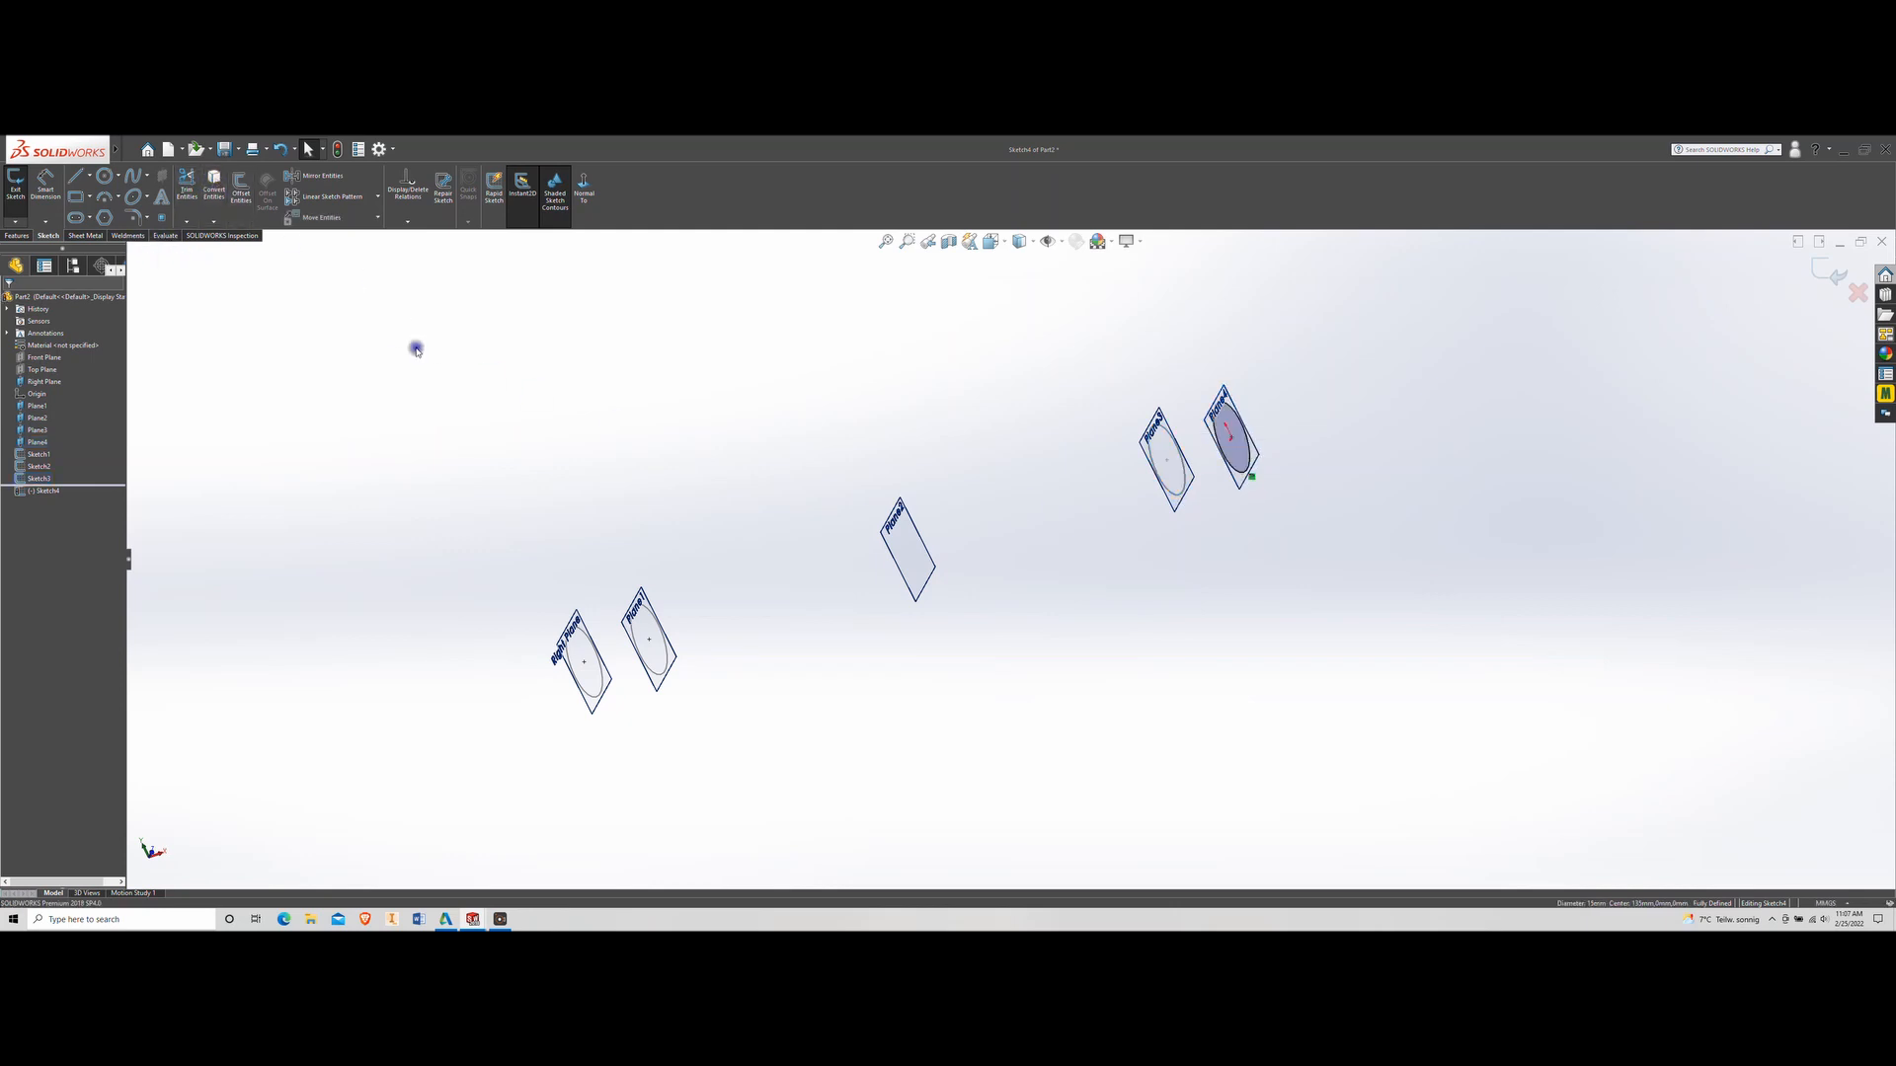
{"action": "middle_click_drag", "start_coordinate": [609, 431], "coordinate": [711, 491]}
{"action": "left_click", "coordinate": [1817, 269]}
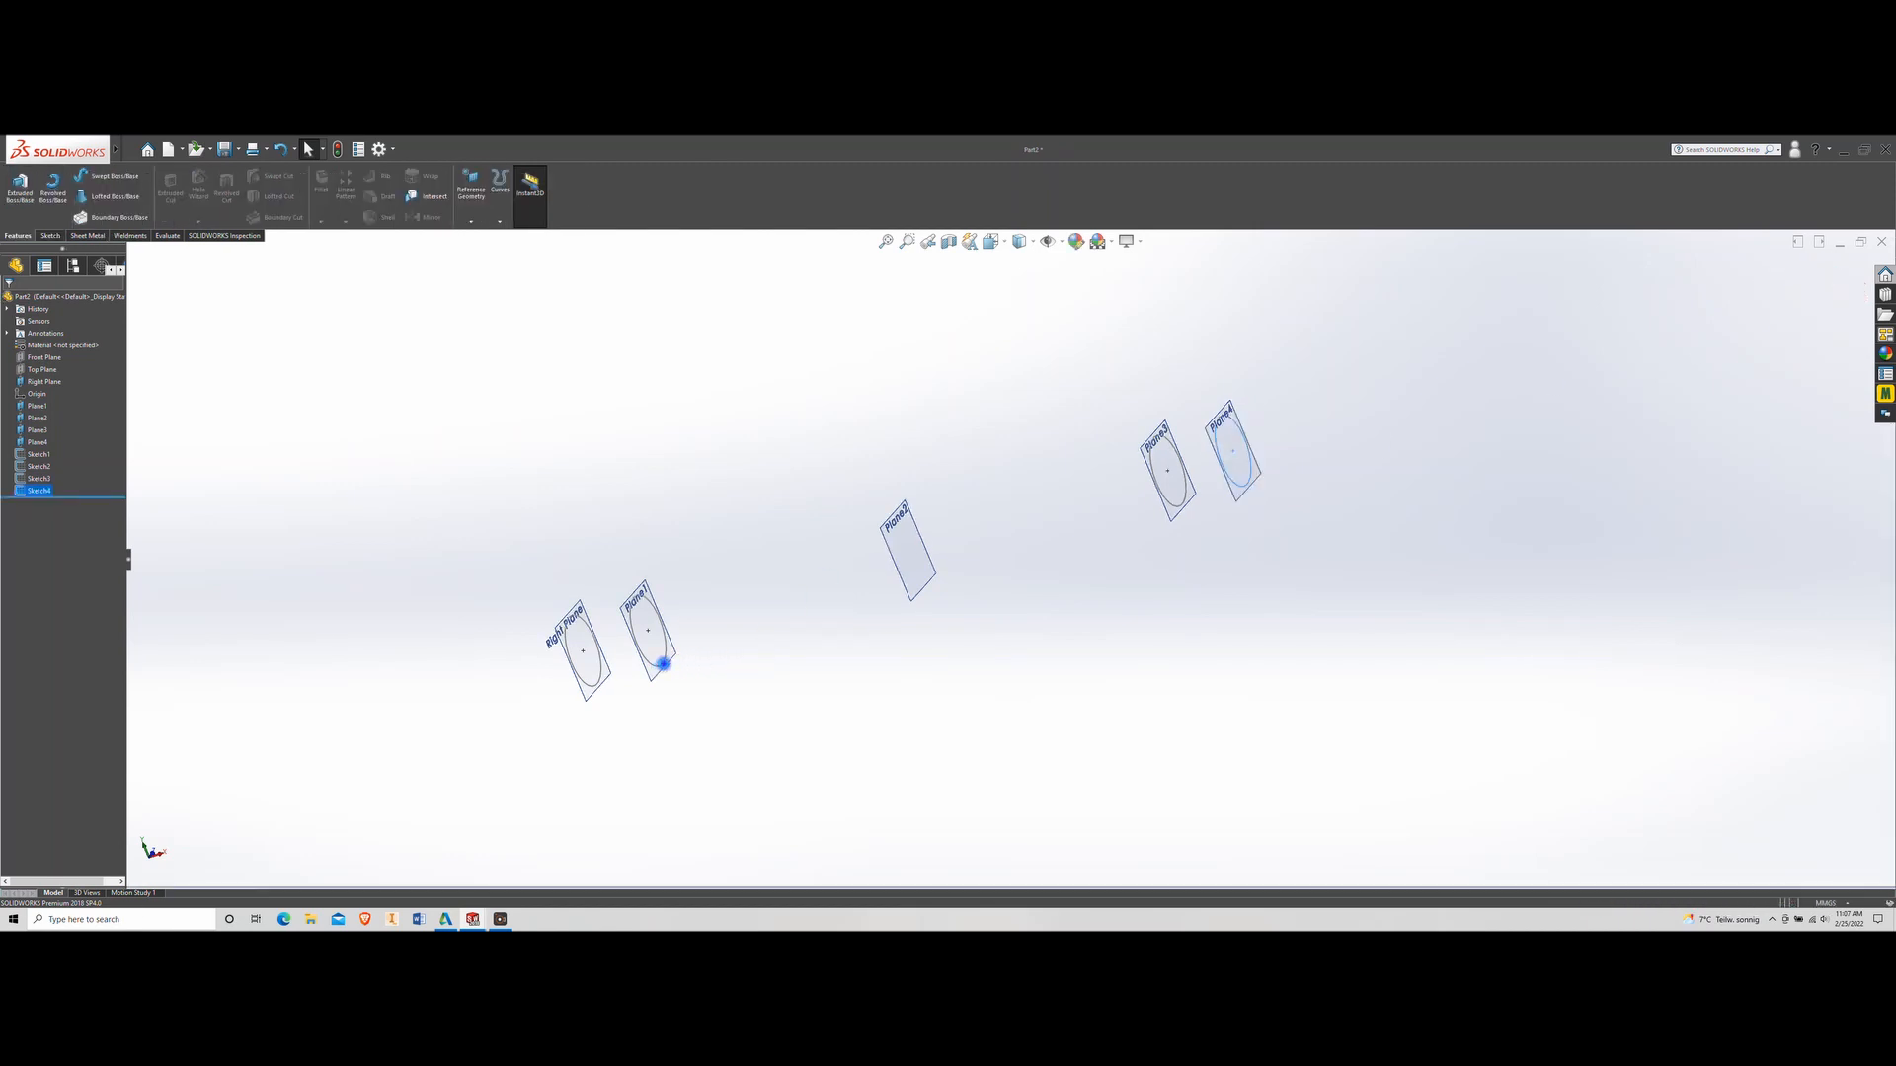
{"action": "scroll", "coordinate": [581, 656], "scroll_direction": "down", "scroll_amount": 3}
{"action": "scroll", "coordinate": [1011, 543], "scroll_direction": "up", "scroll_amount": 3}
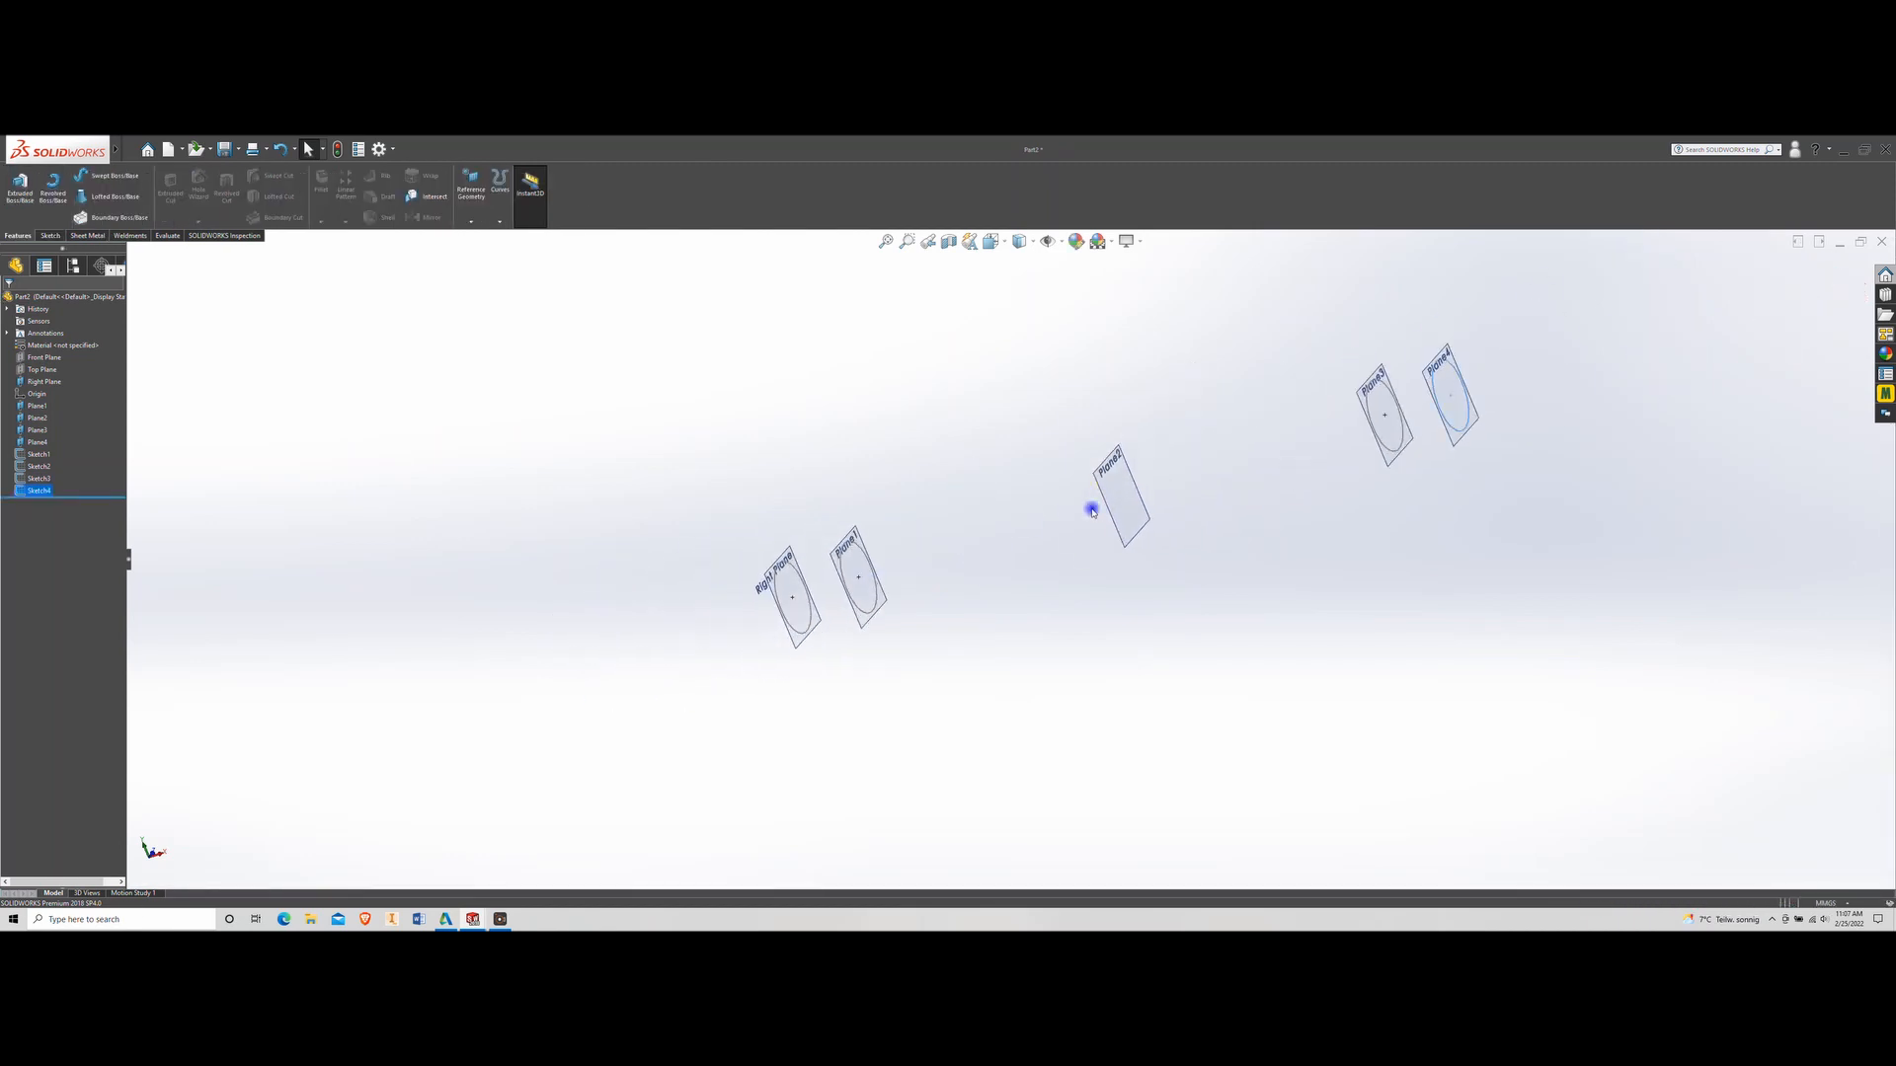
{"action": "mouse_move", "coordinate": [1092, 510]}
{"action": "middle_mouse_down"}
{"action": "mouse_move", "coordinate": [1134, 503]}
{"action": "mouse_move", "coordinate": [1101, 523]}
{"action": "middle_mouse_up"}
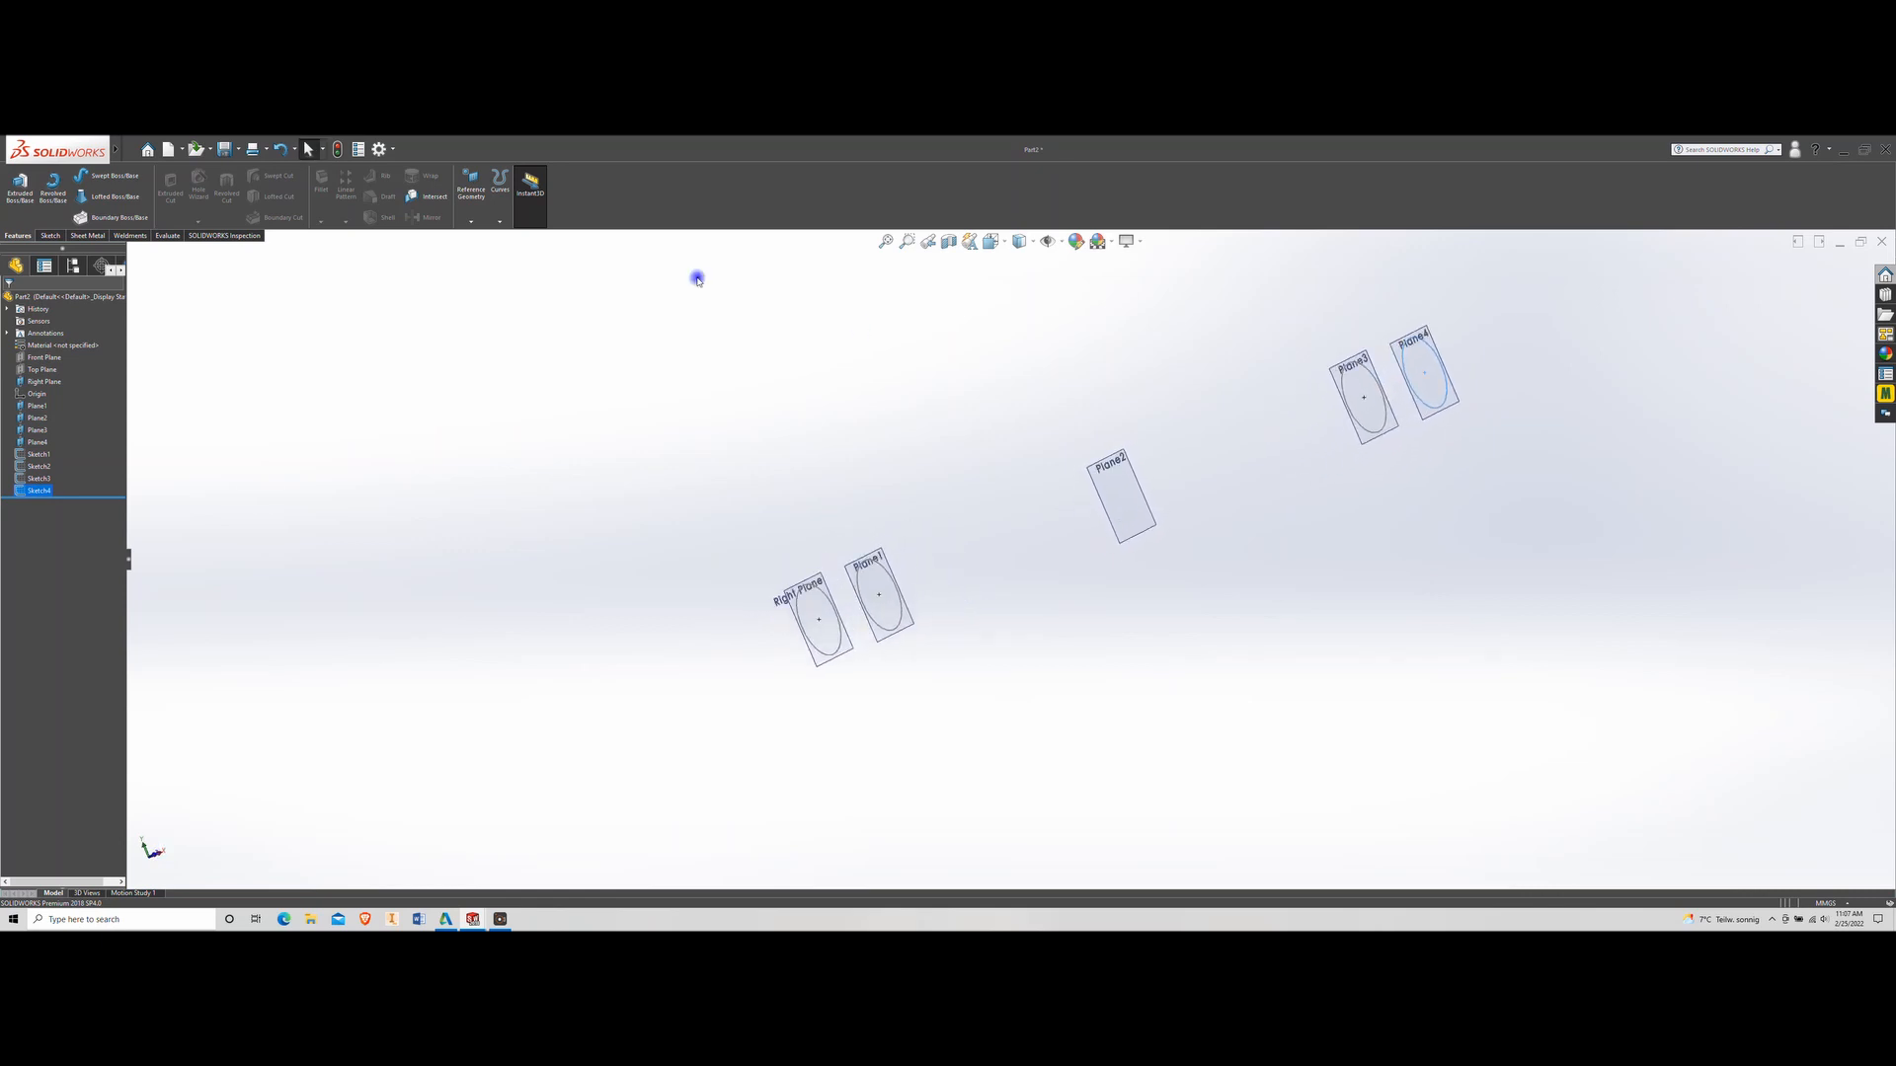
{"action": "left_click", "coordinate": [499, 220]}
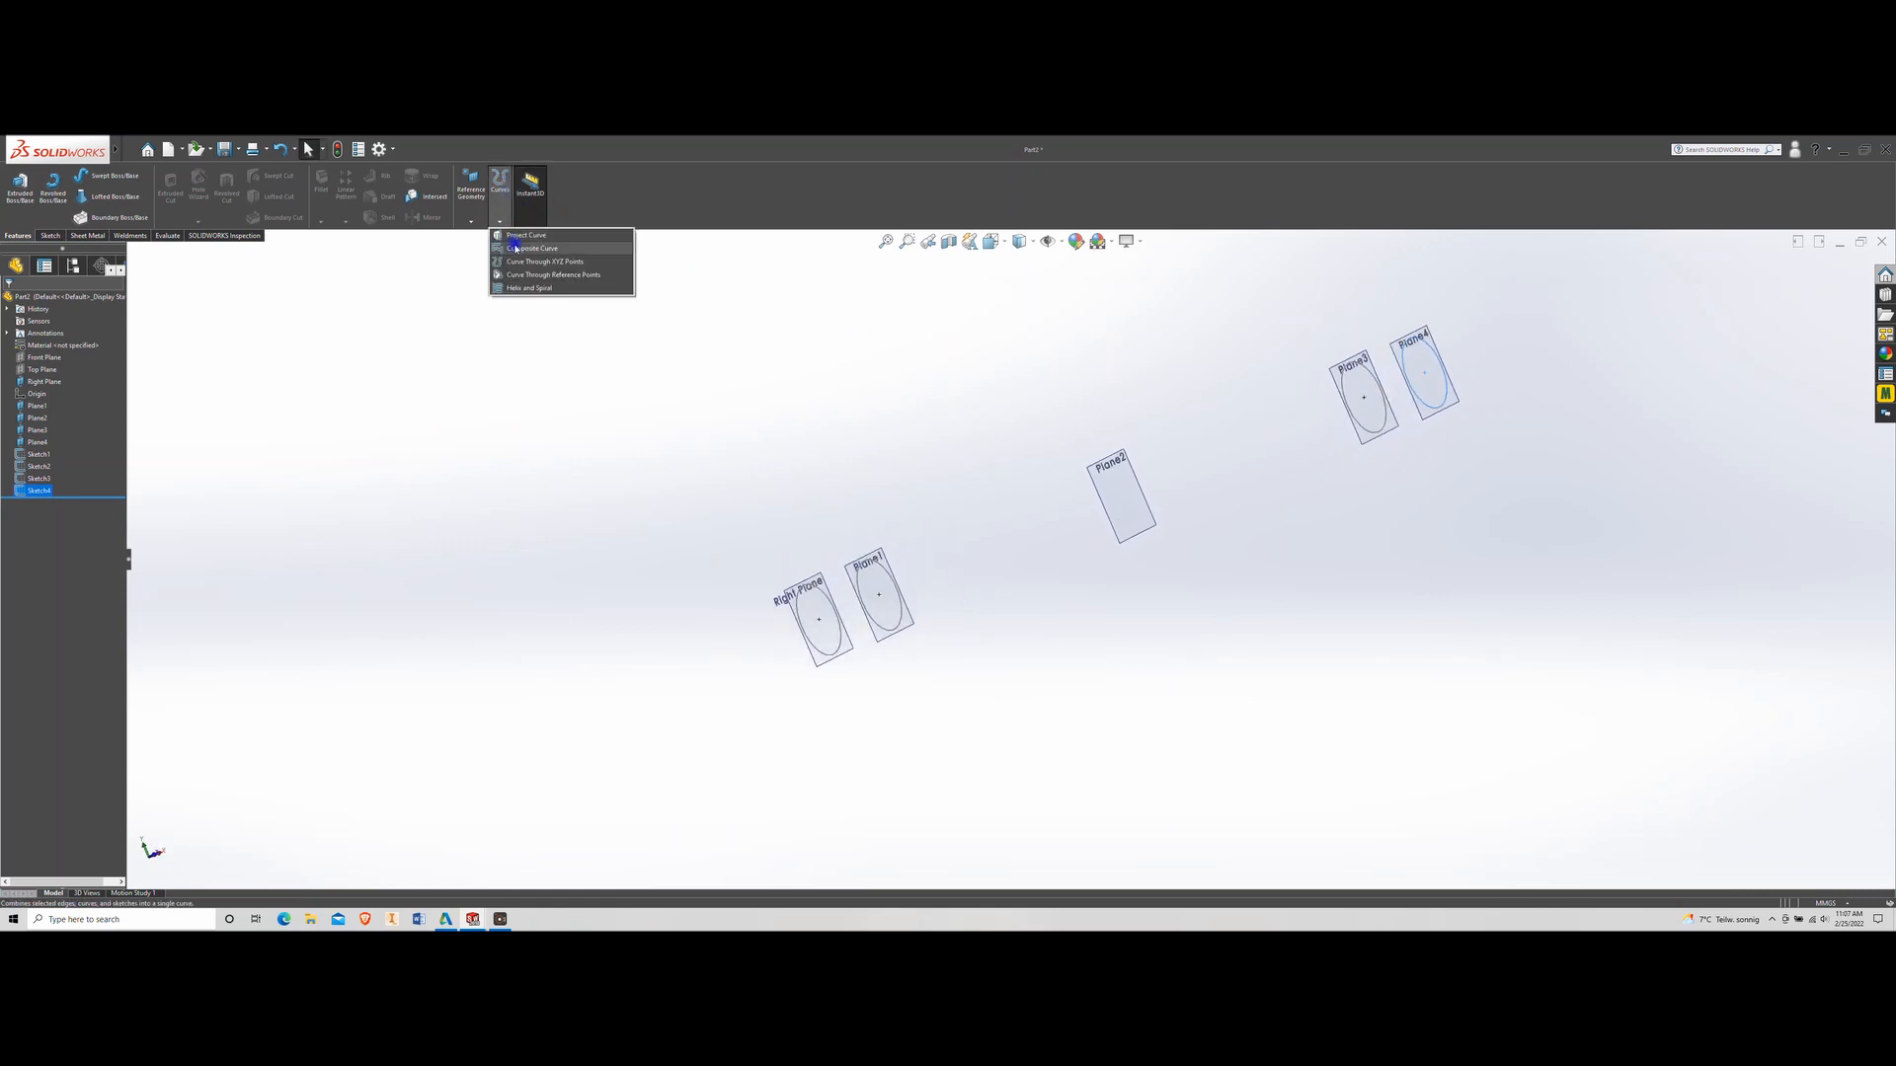
{"action": "left_click", "coordinate": [517, 288]}
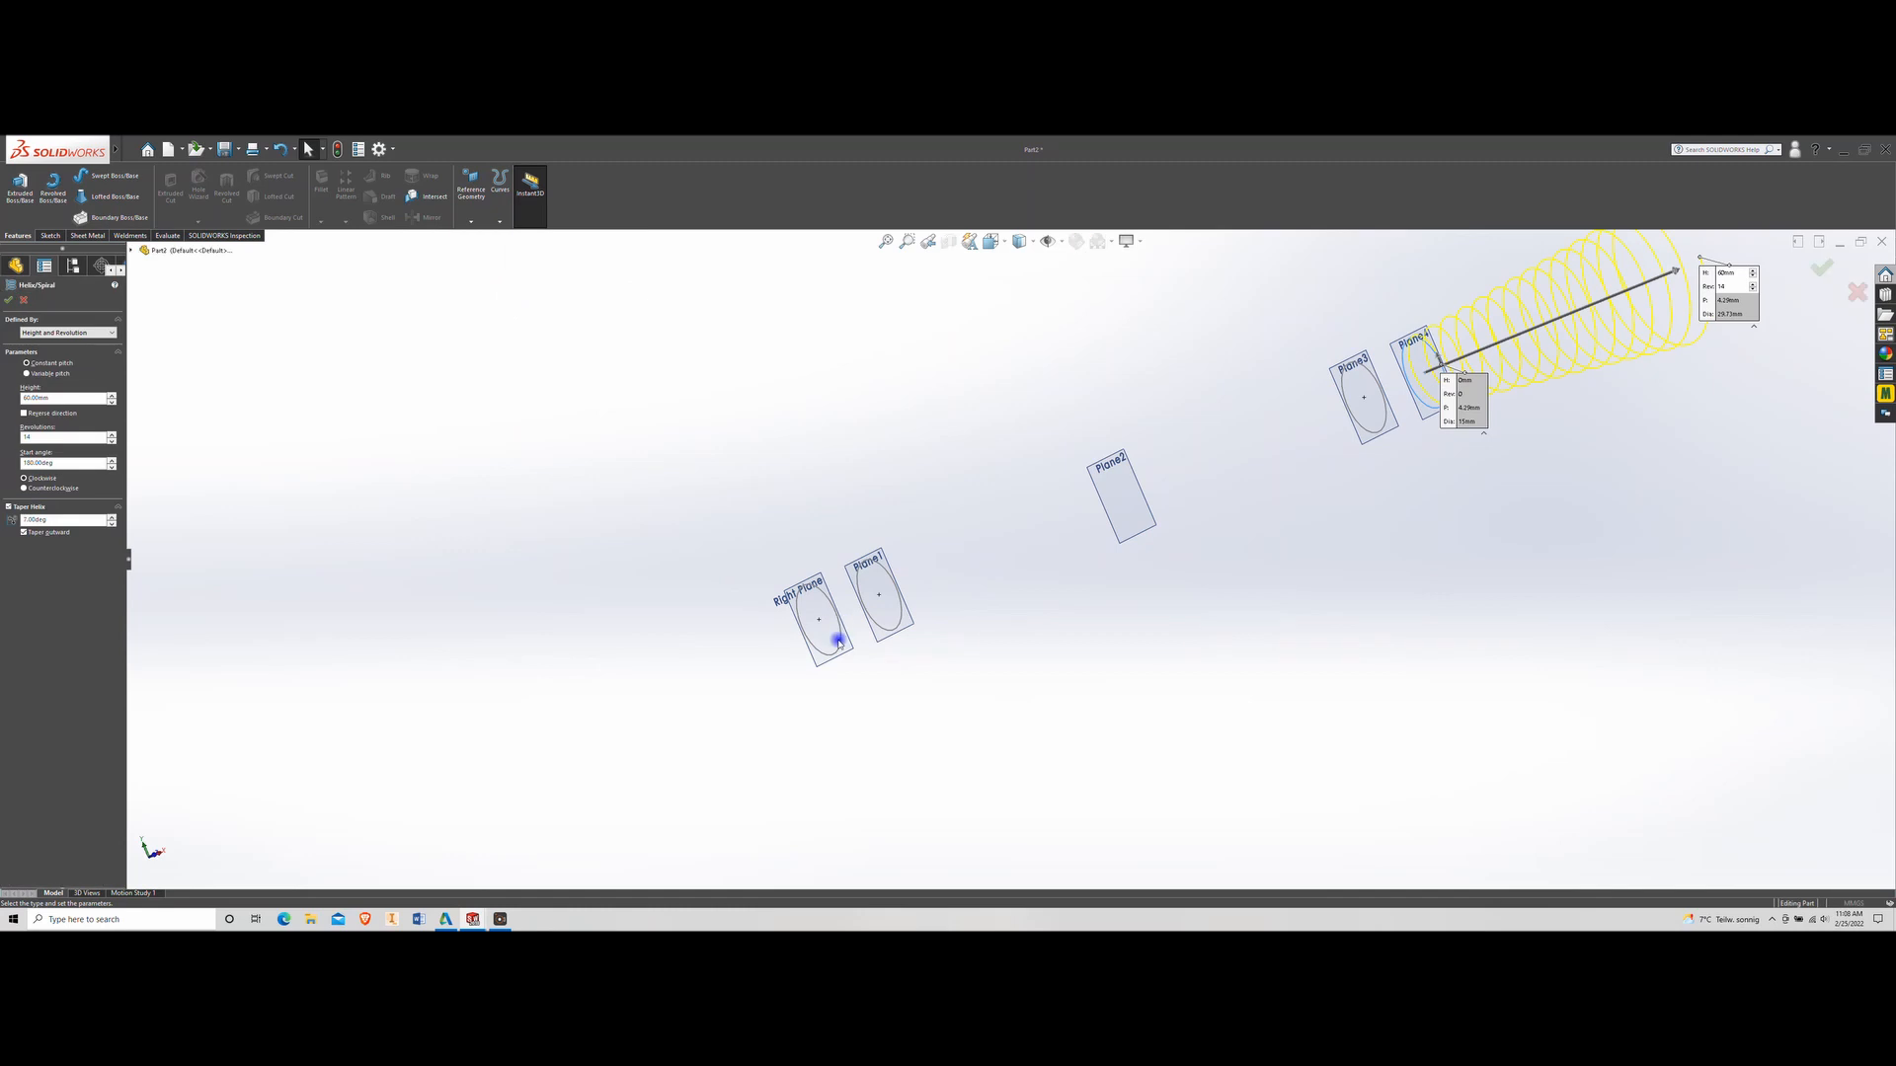
{"action": "left_click", "coordinate": [20, 299]}
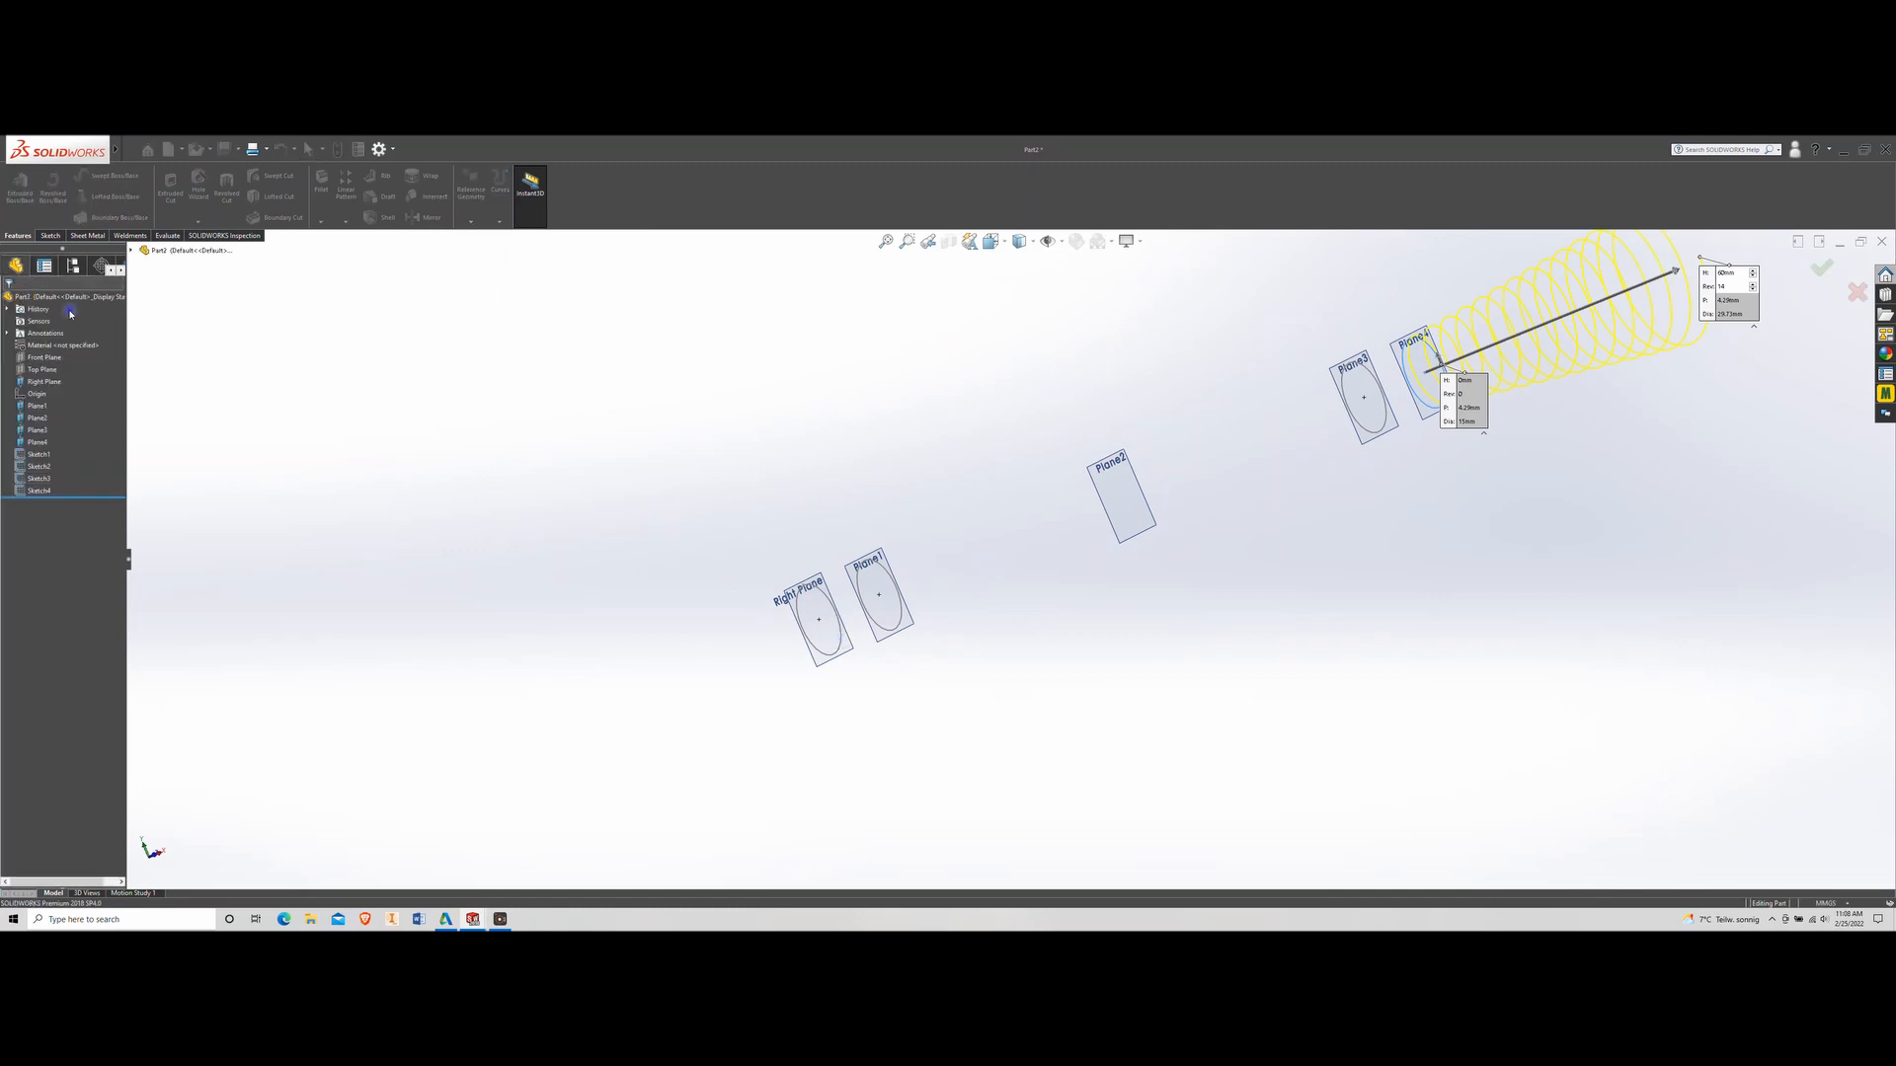
Start a Helix/Spiral curve from the Right Plane circle with a height of 15 mm and 6 revolutions
{"action": "left_click", "coordinate": [819, 590]}
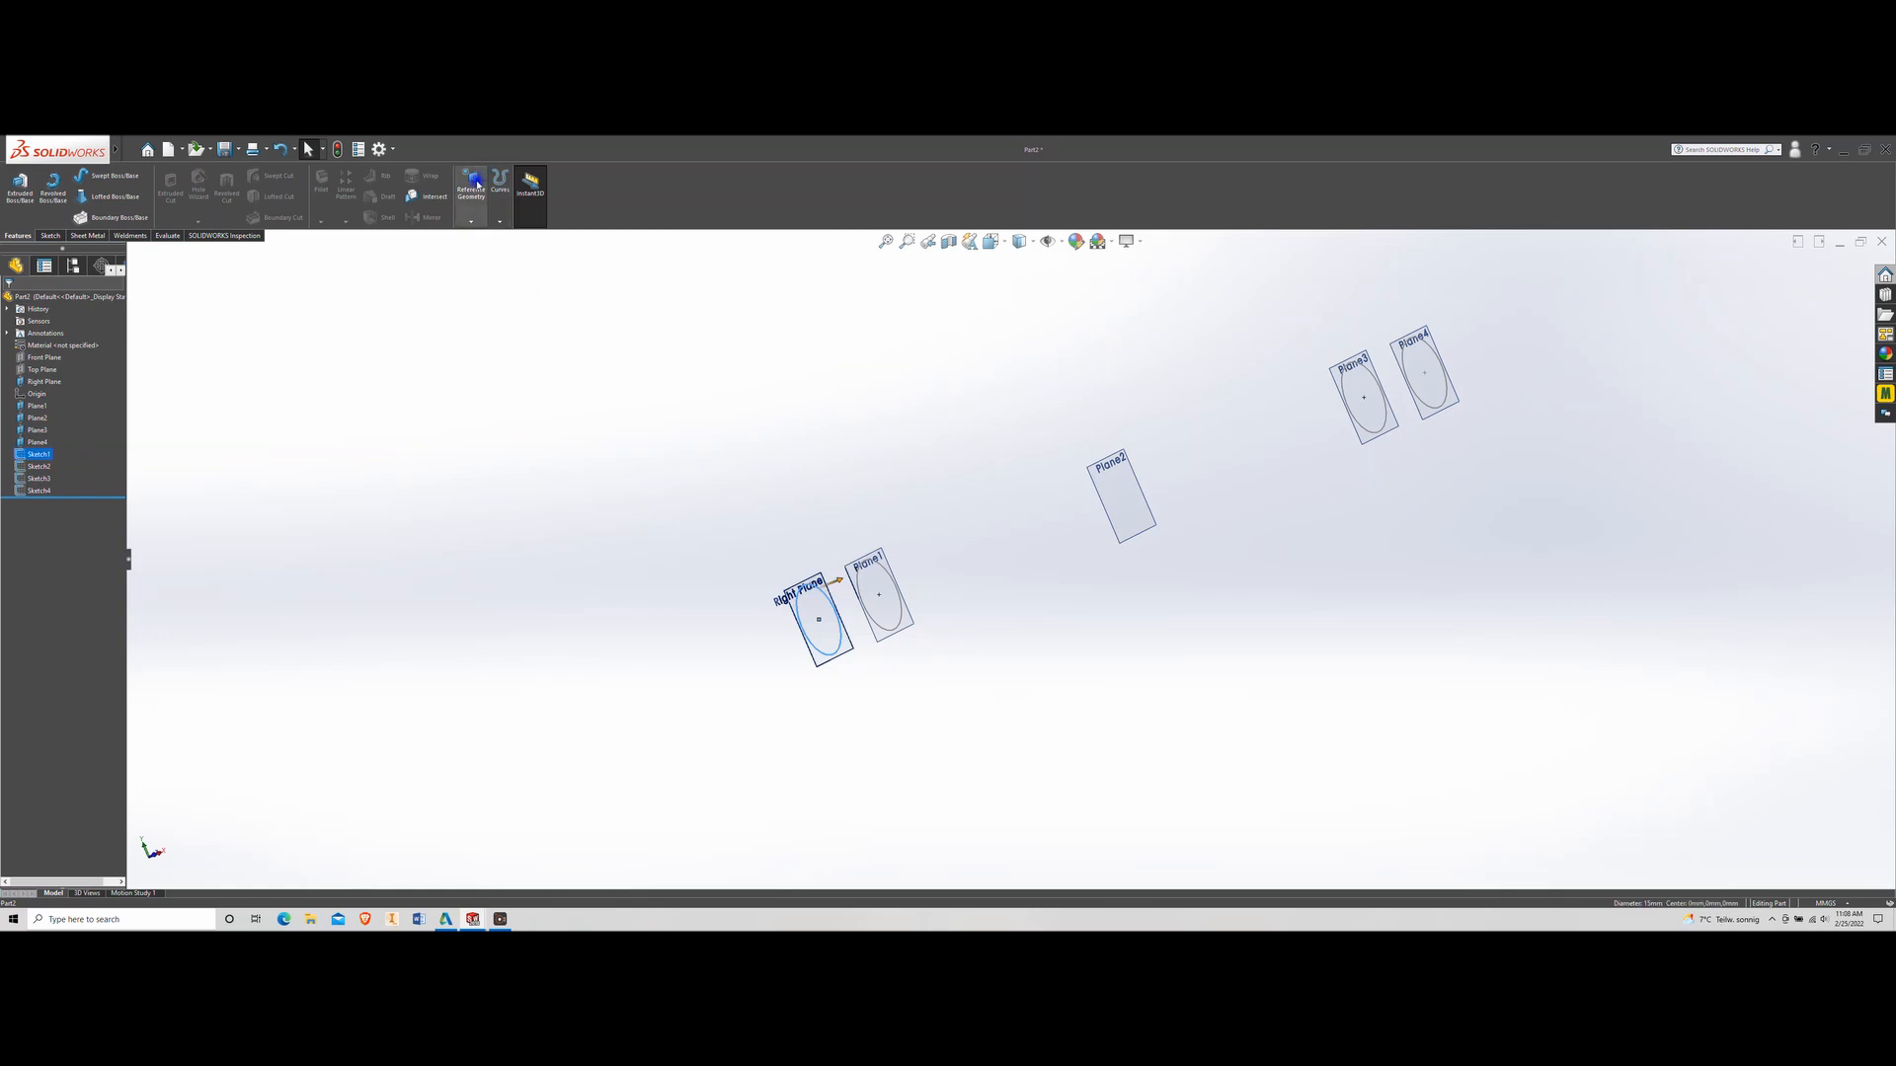
{"action": "left_click", "coordinate": [499, 221]}
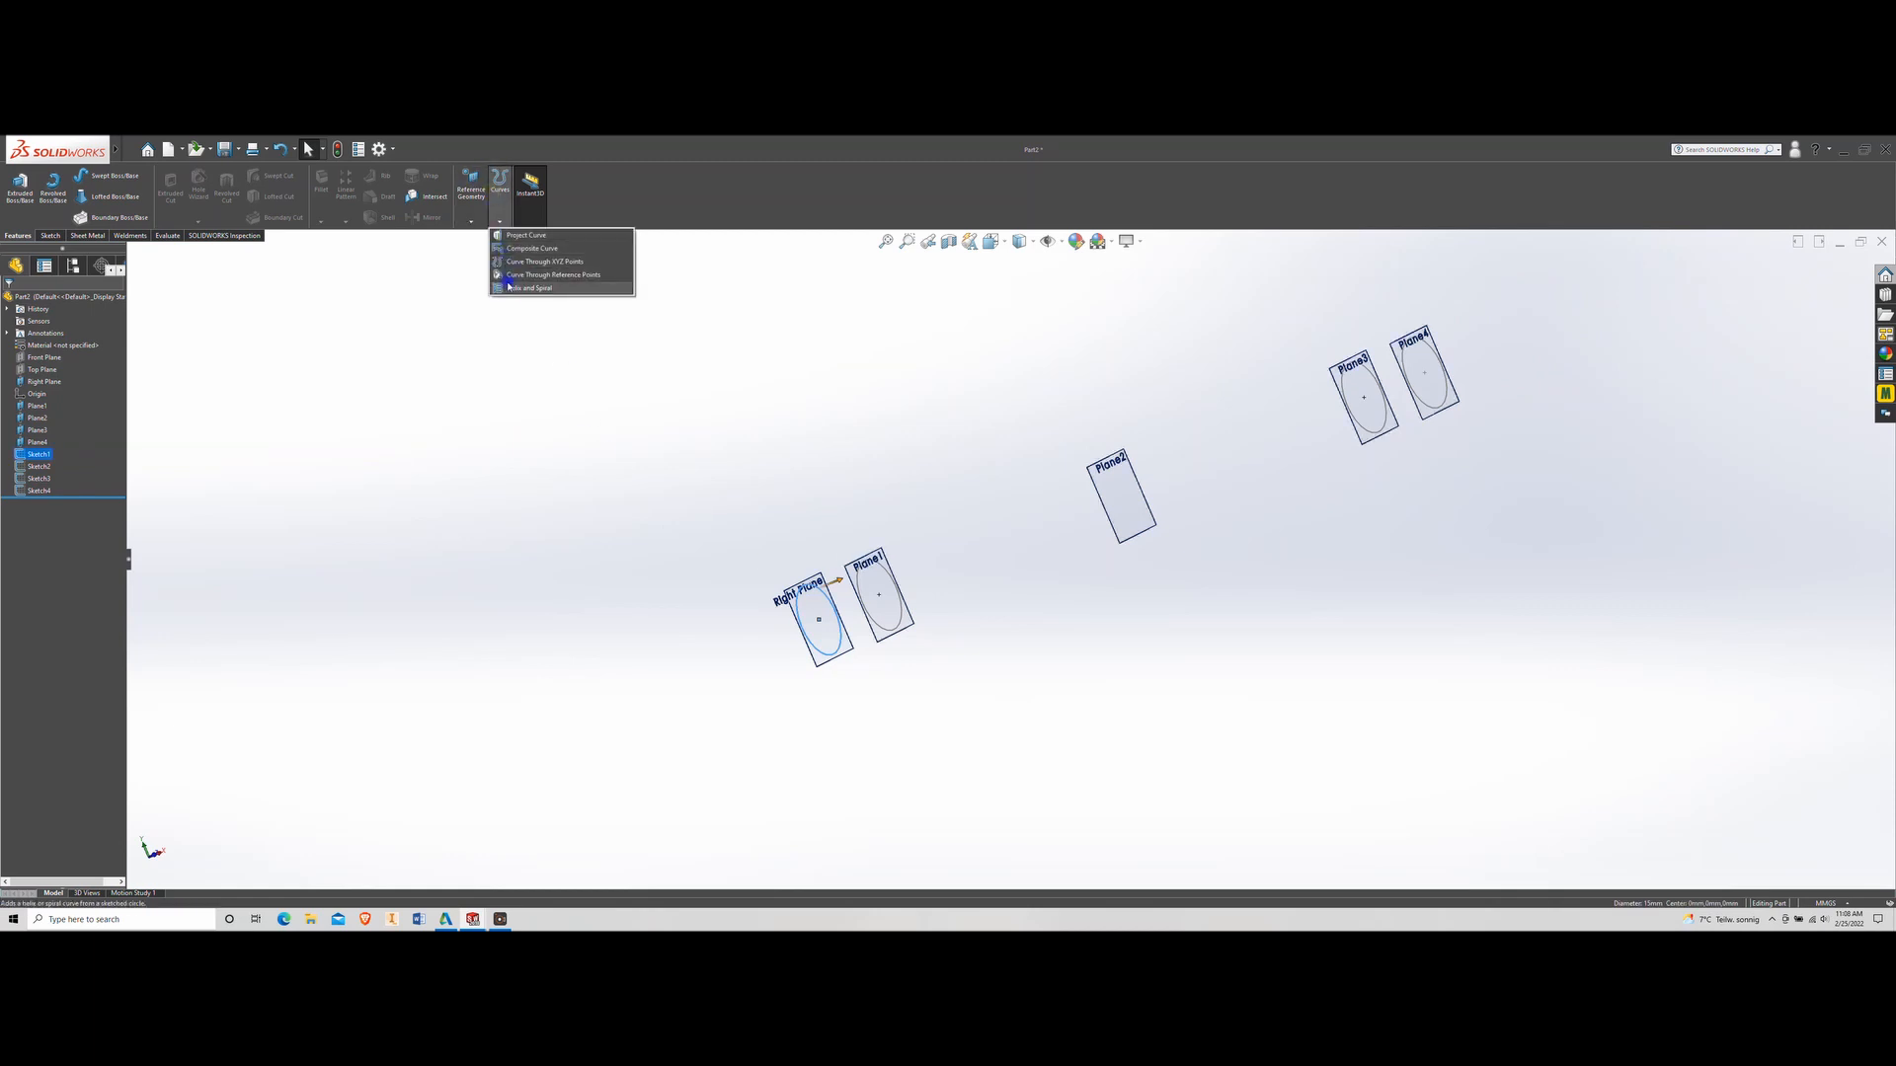
{"action": "left_click", "coordinate": [507, 289]}
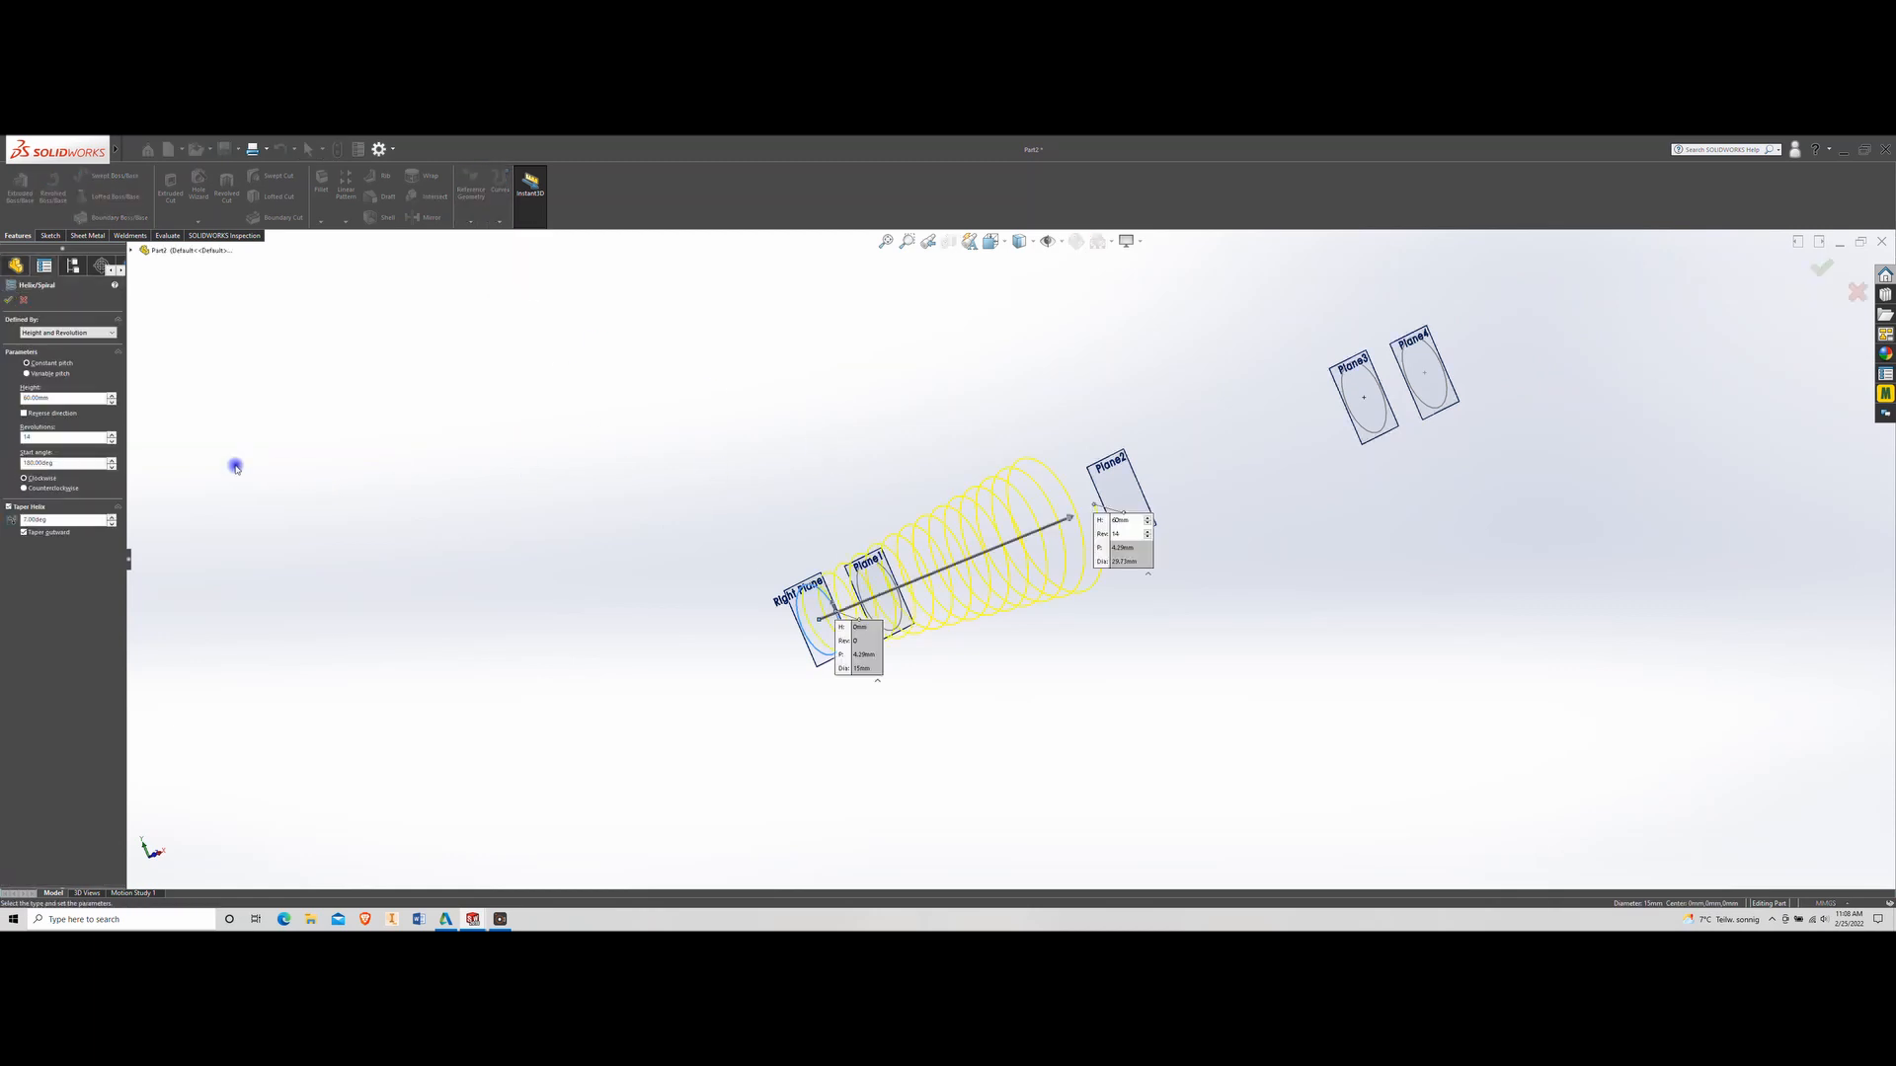
{"action": "double_click", "coordinate": [59, 397]}
{"action": "key", "text": "Return"}
{"action": "left_click", "coordinate": [59, 441]}
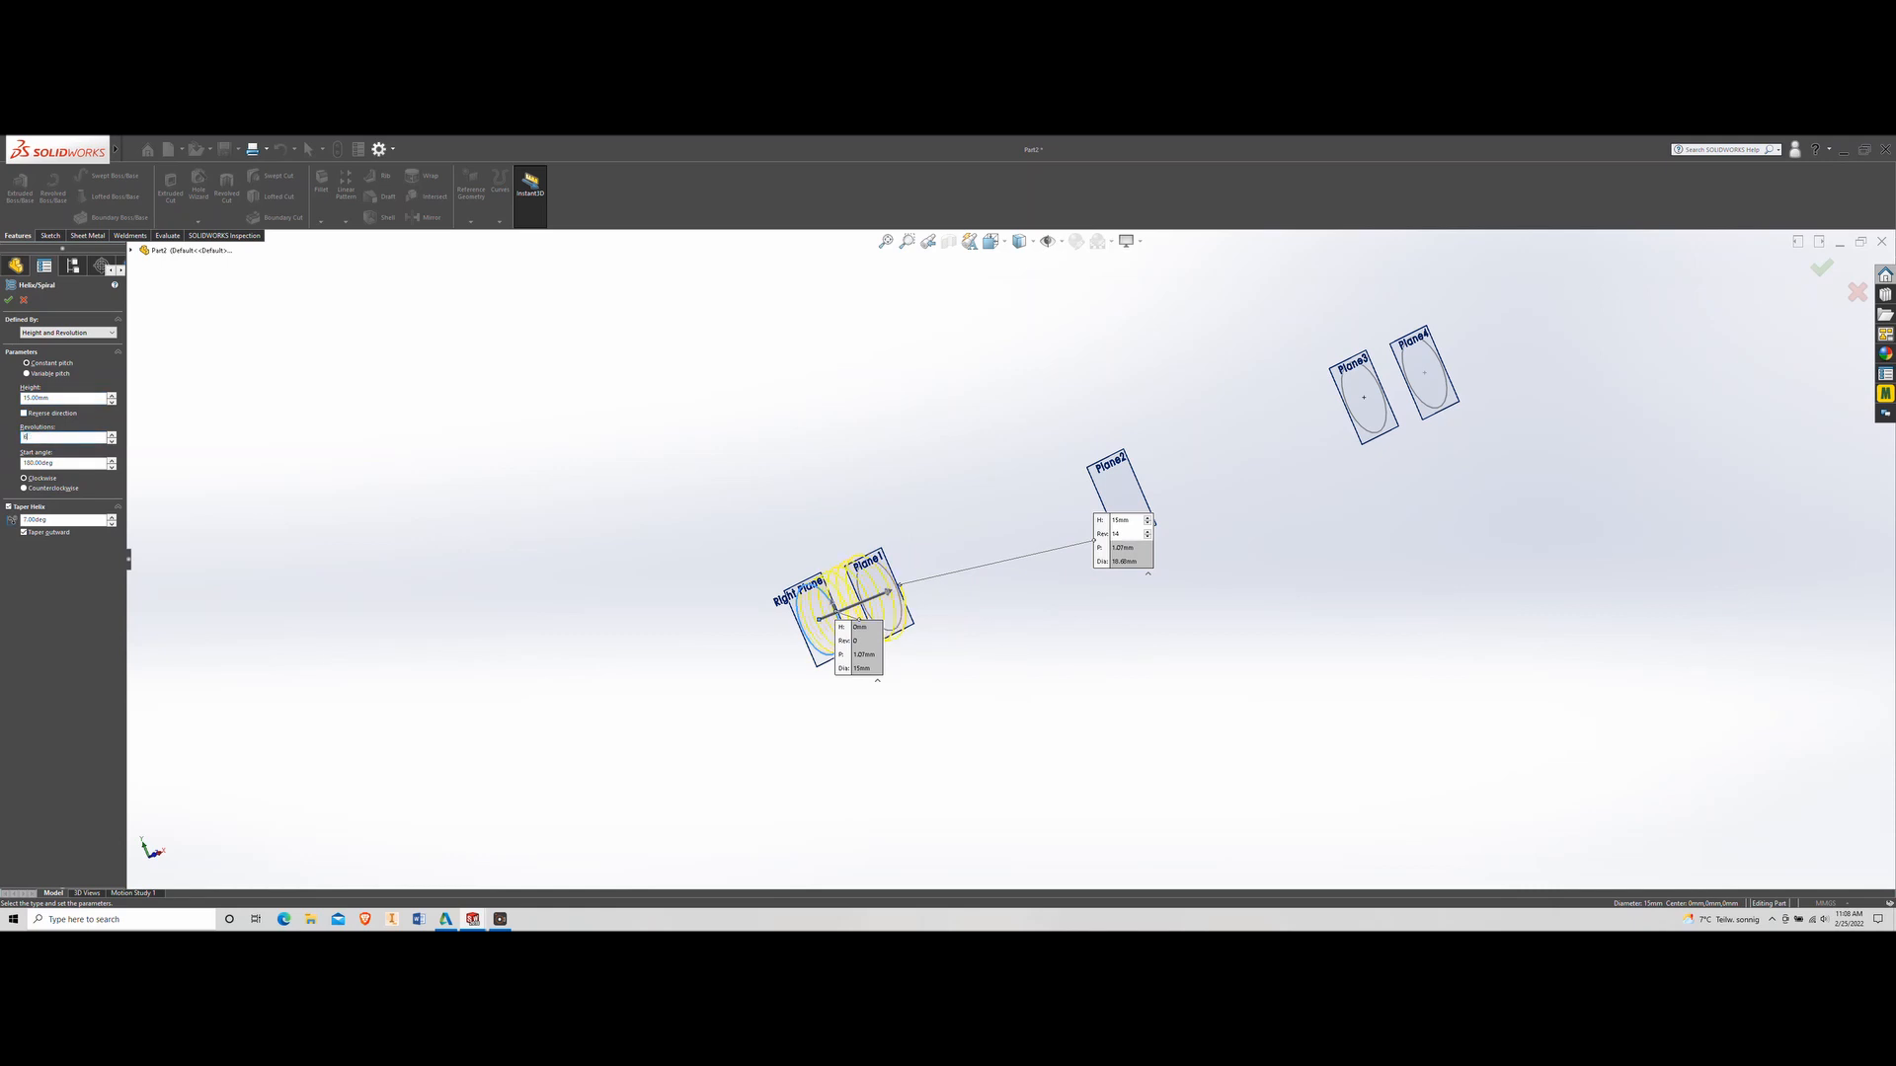
{"action": "type", "text": "6"}
{"action": "key", "text": "Return"}
Turn off the taper for the helix on the Right Plane and accept the curve
{"action": "left_click", "coordinate": [8, 508]}
{"action": "middle_click_drag", "start_coordinate": [1008, 638], "coordinate": [916, 668]}
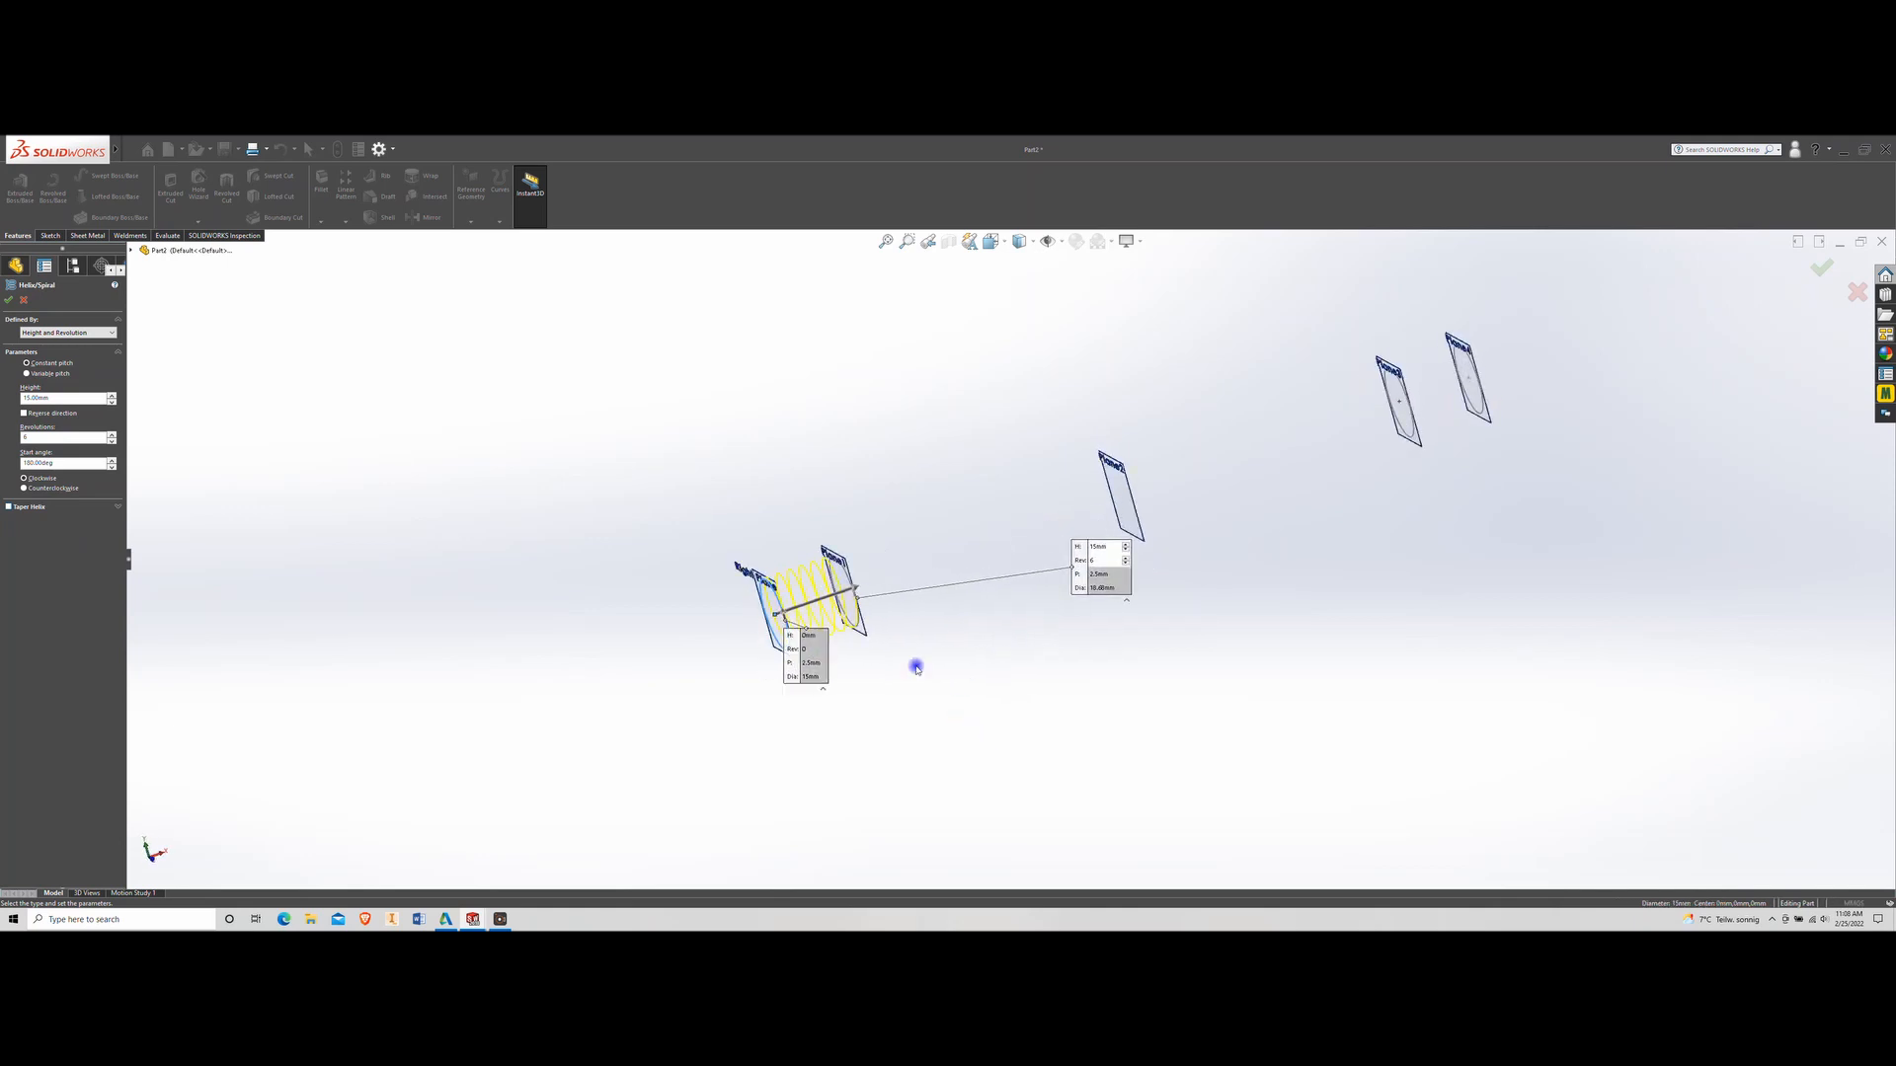
{"action": "left_click", "coordinate": [8, 302]}
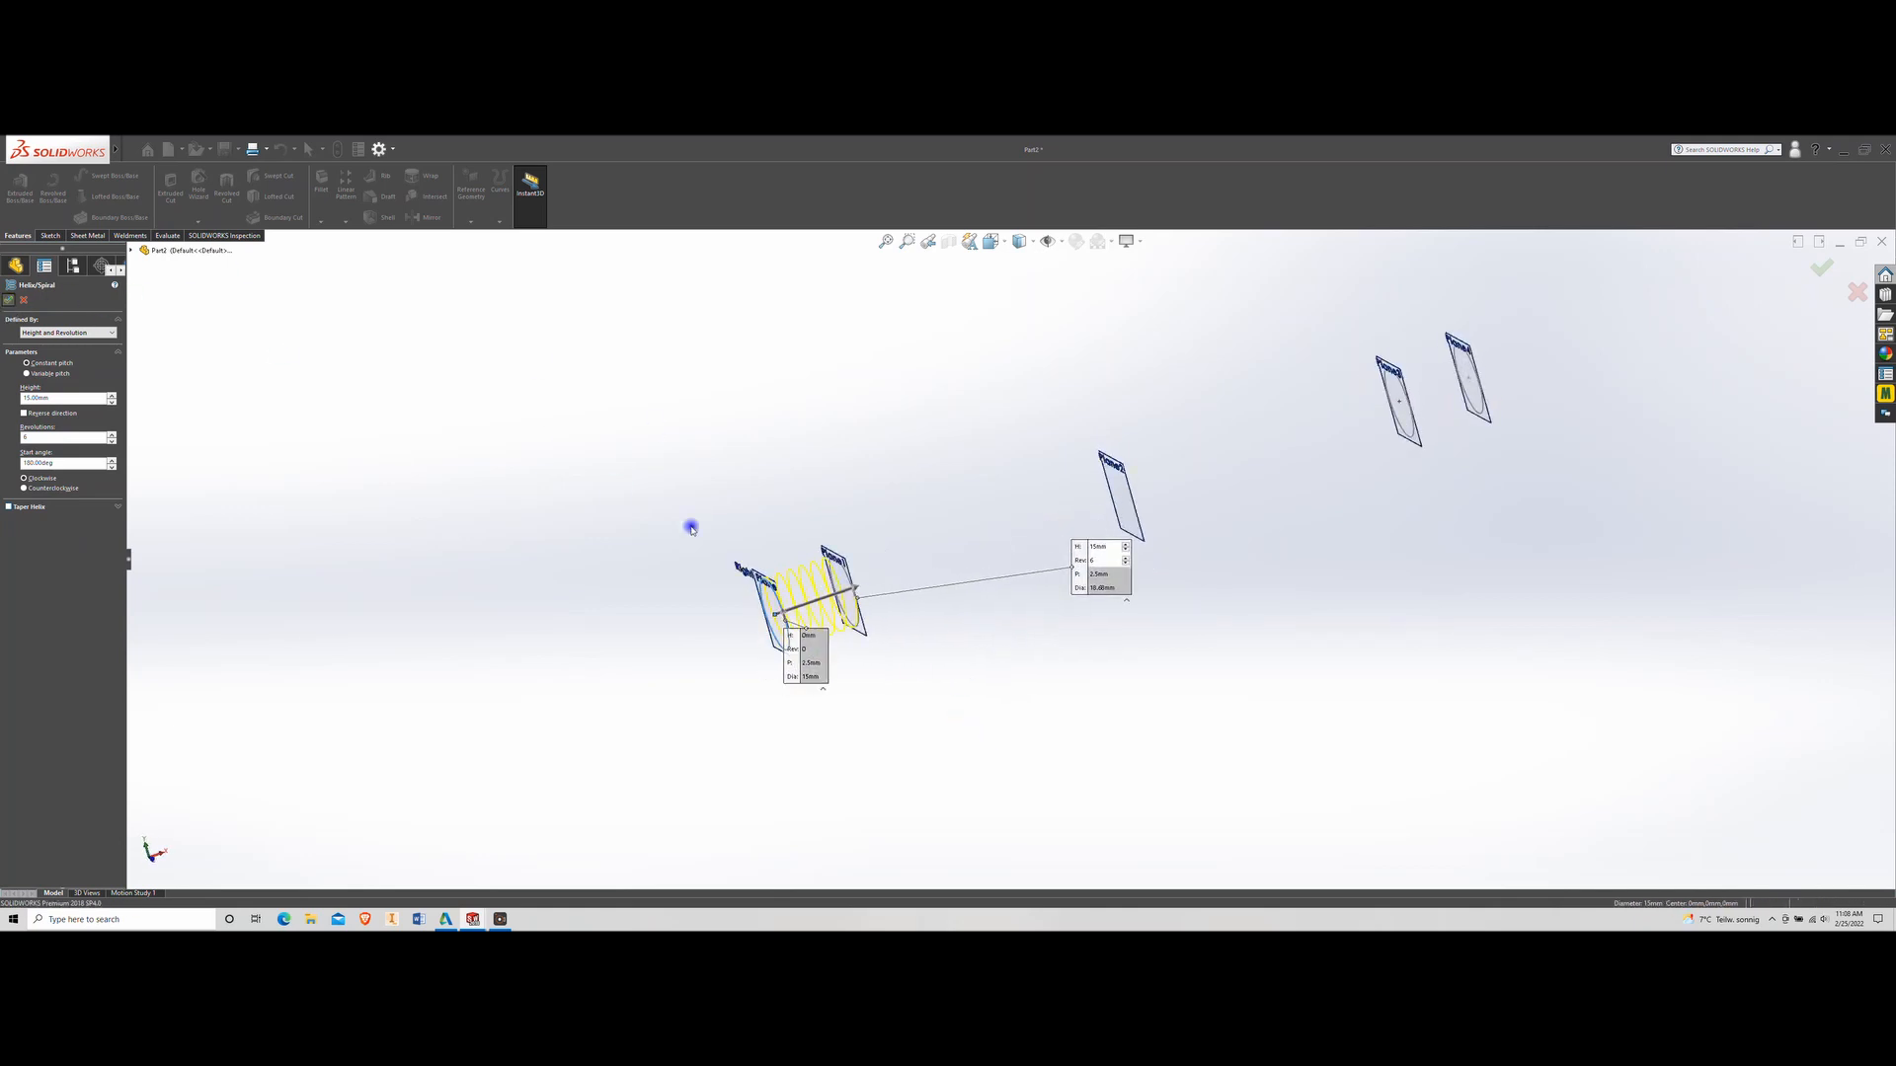
Start a Helix/Spiral curve from the first offset plane's circle with a height of 60 mm and 14 revolutions
{"action": "scroll", "coordinate": [900, 580], "scroll_direction": "down", "scroll_amount": 4}
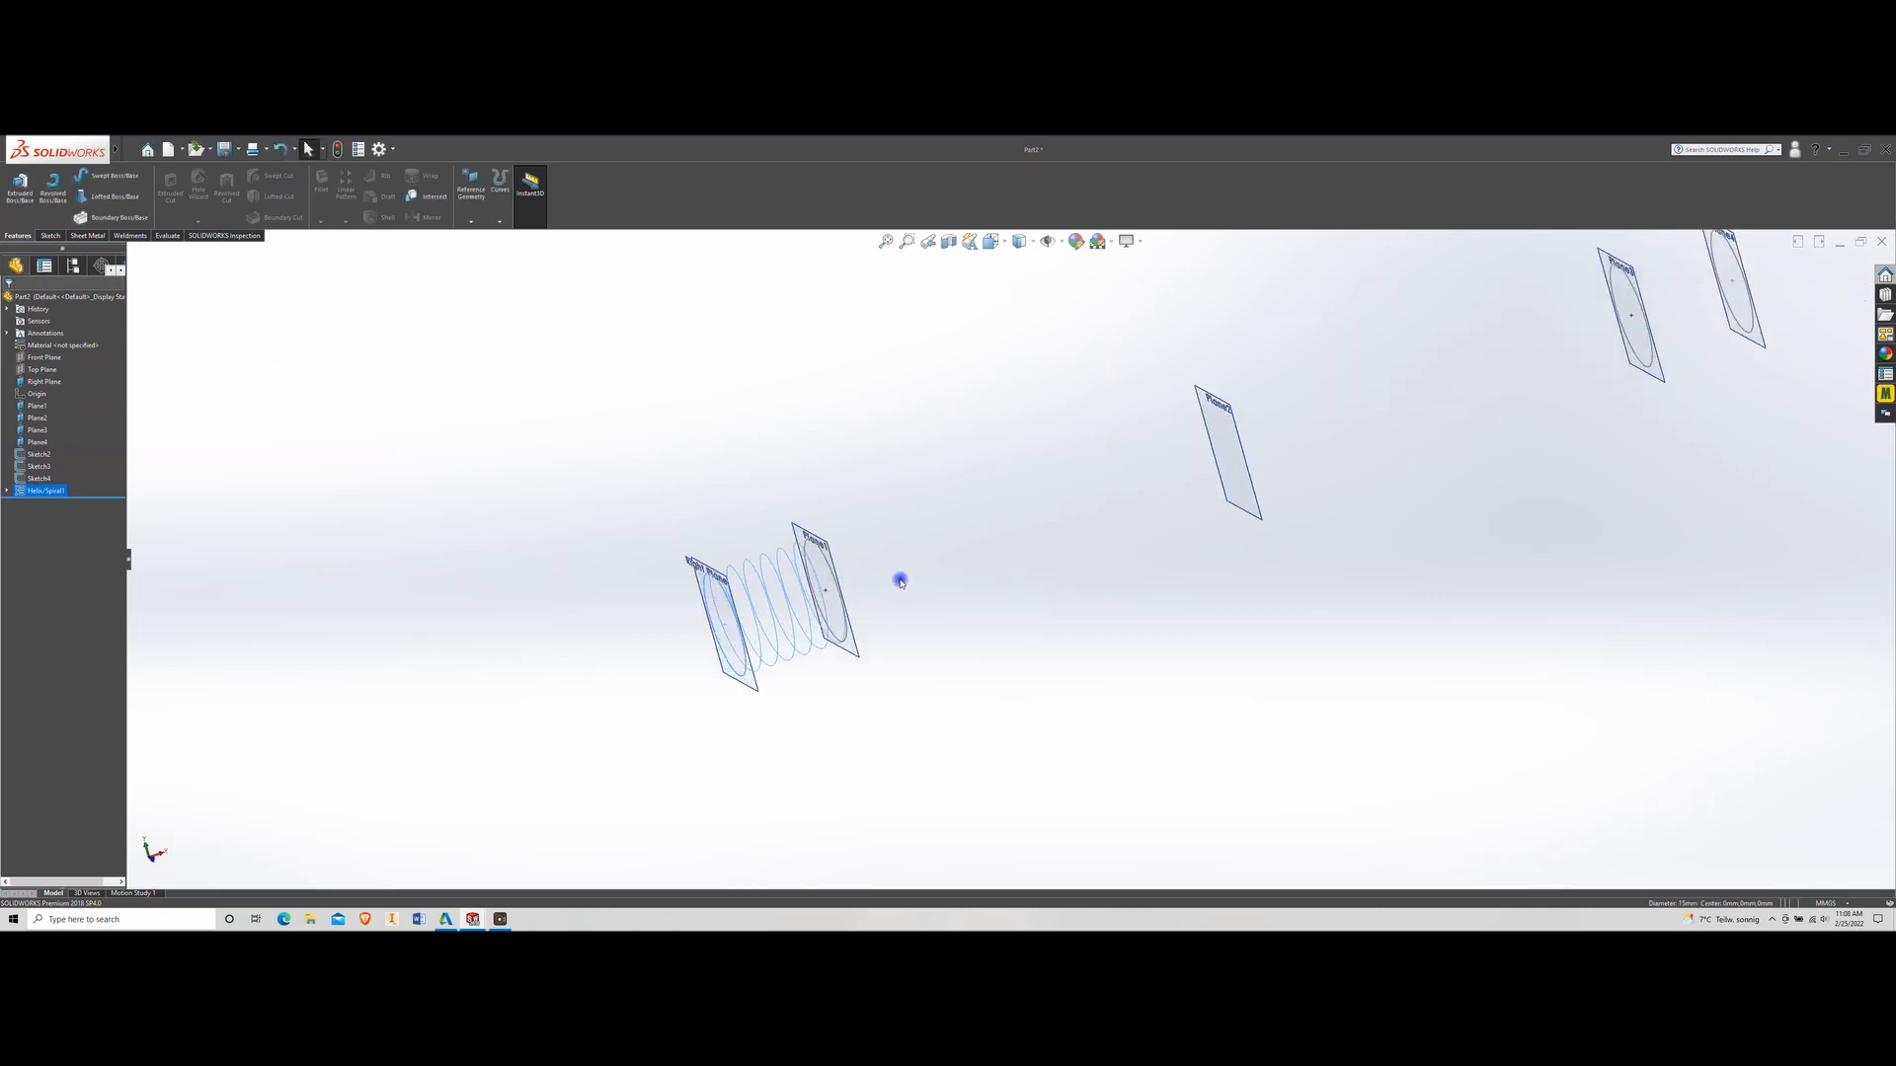
{"action": "scroll", "coordinate": [1131, 464], "scroll_direction": "up", "scroll_amount": 3}
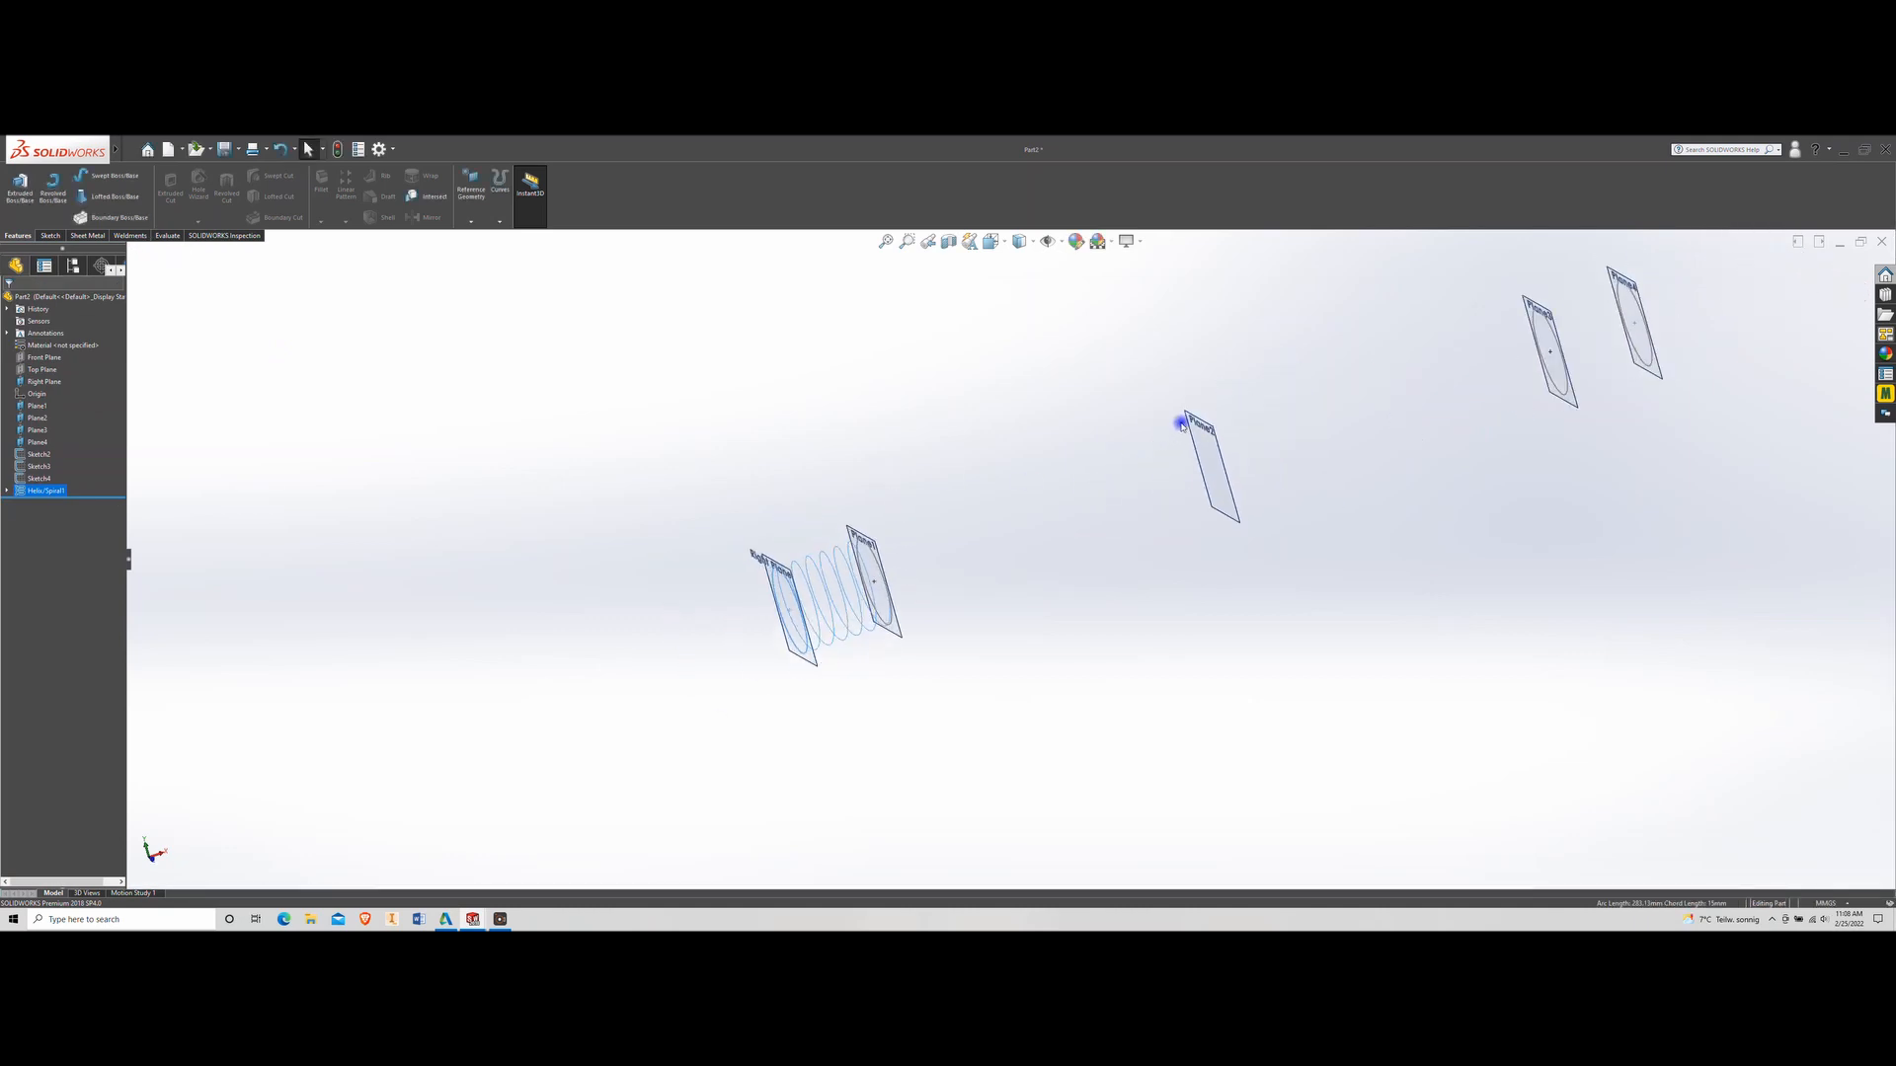
{"action": "scroll", "coordinate": [1186, 420], "scroll_direction": "down", "scroll_amount": 3}
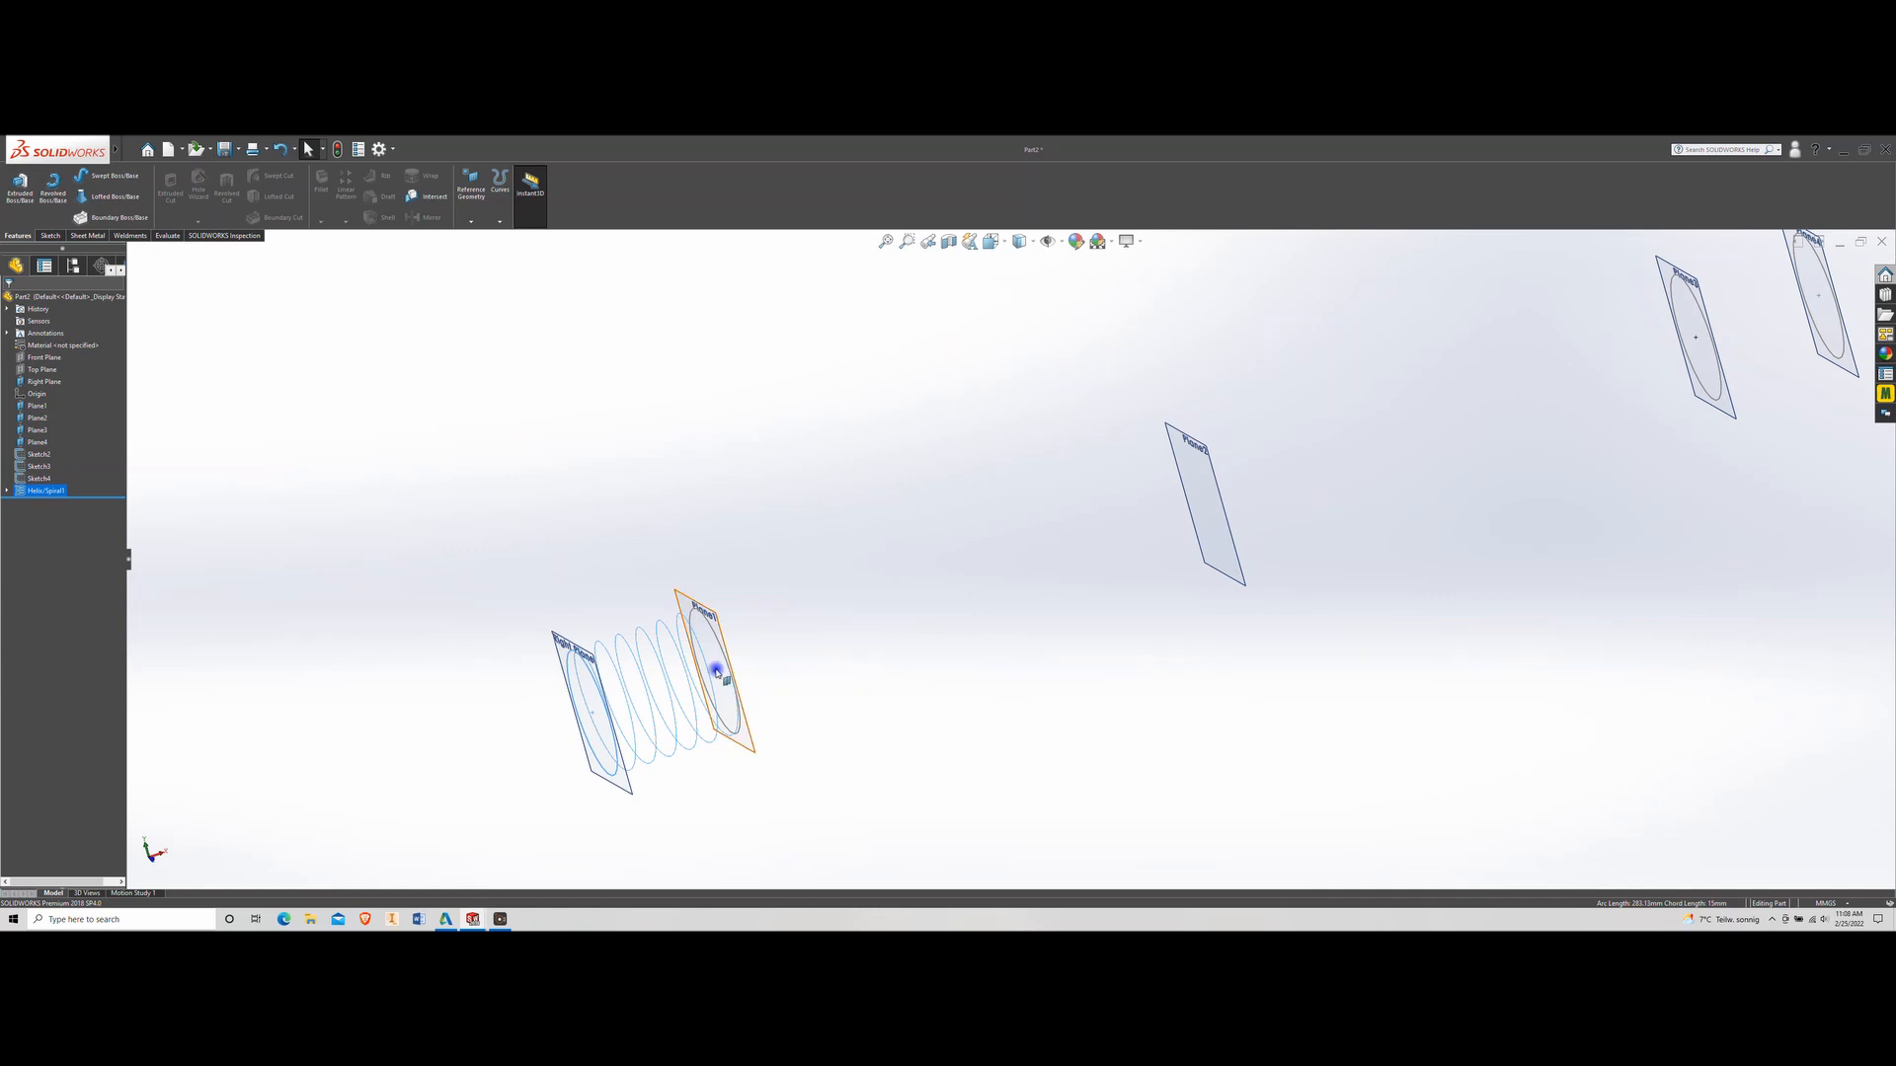
{"action": "scroll", "coordinate": [720, 672], "scroll_direction": "down", "scroll_amount": 1}
{"action": "left_click", "coordinate": [418, 450]}
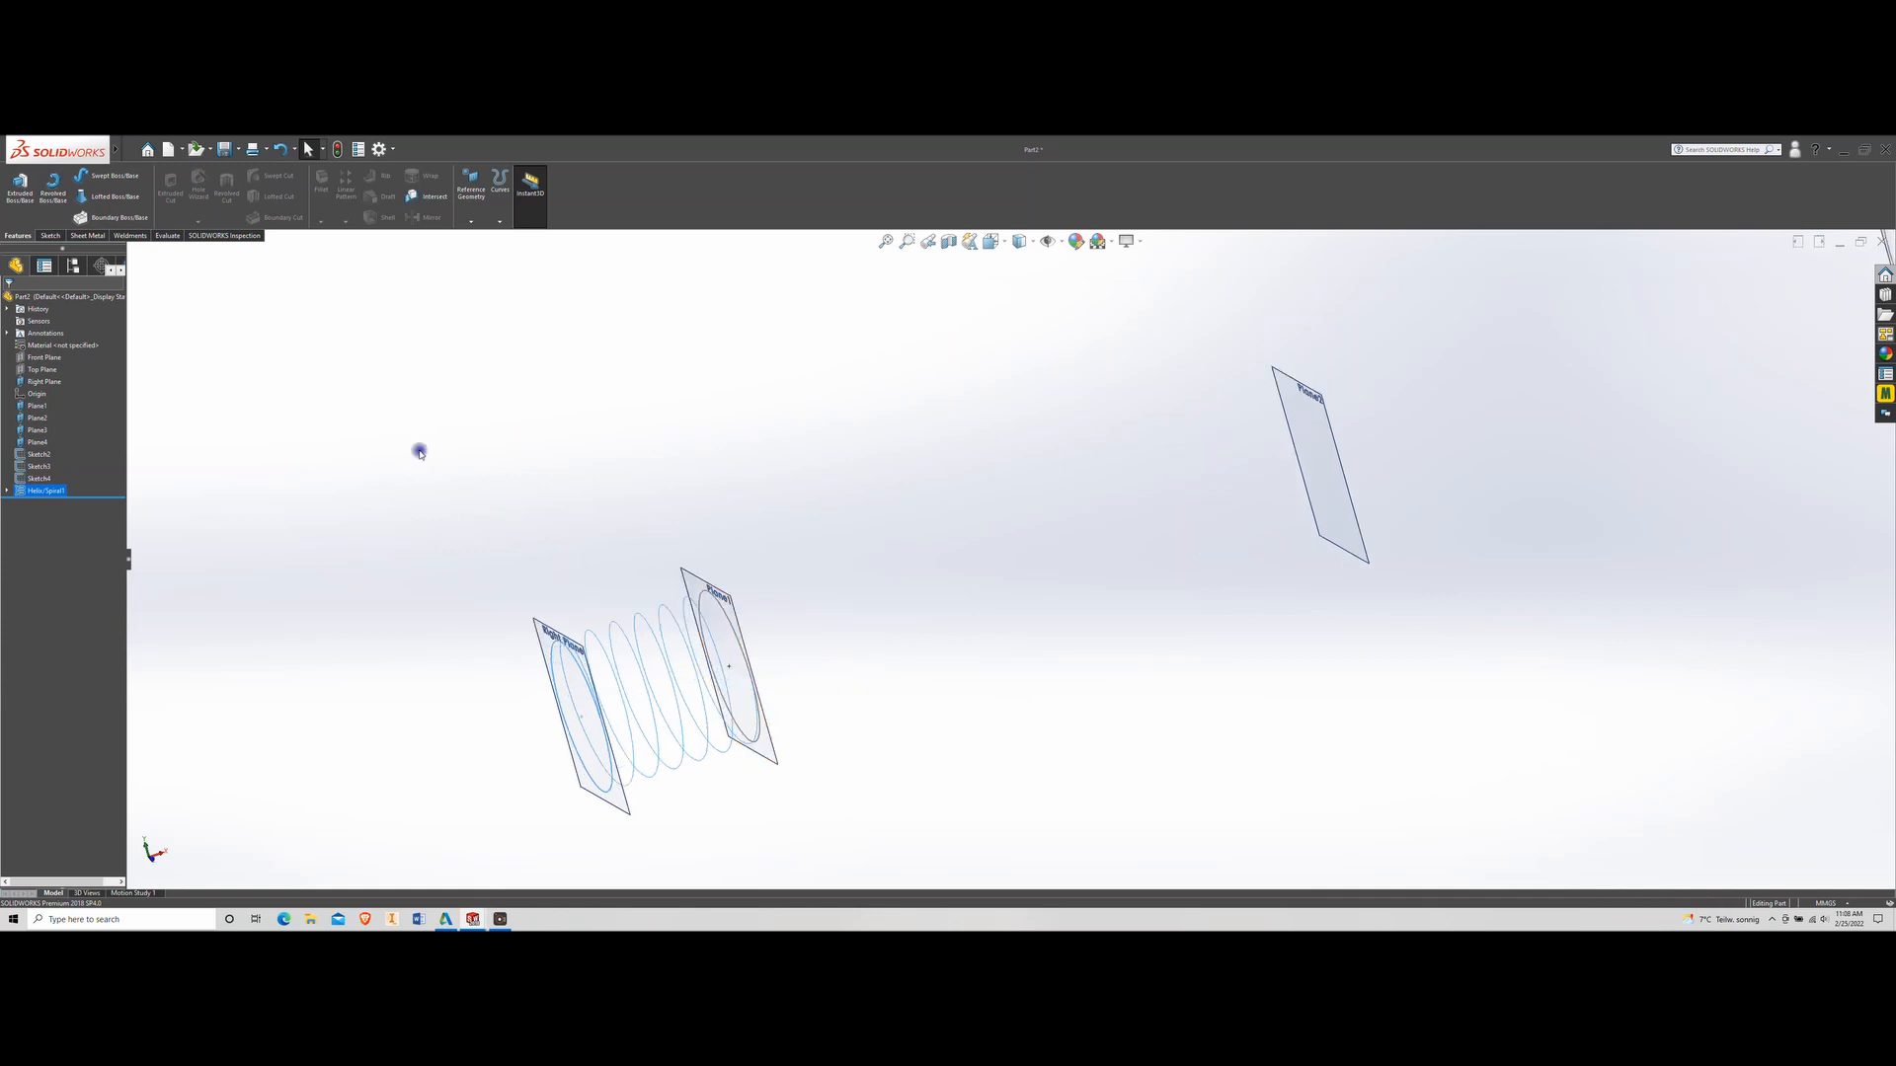
{"action": "left_click", "coordinate": [703, 596]}
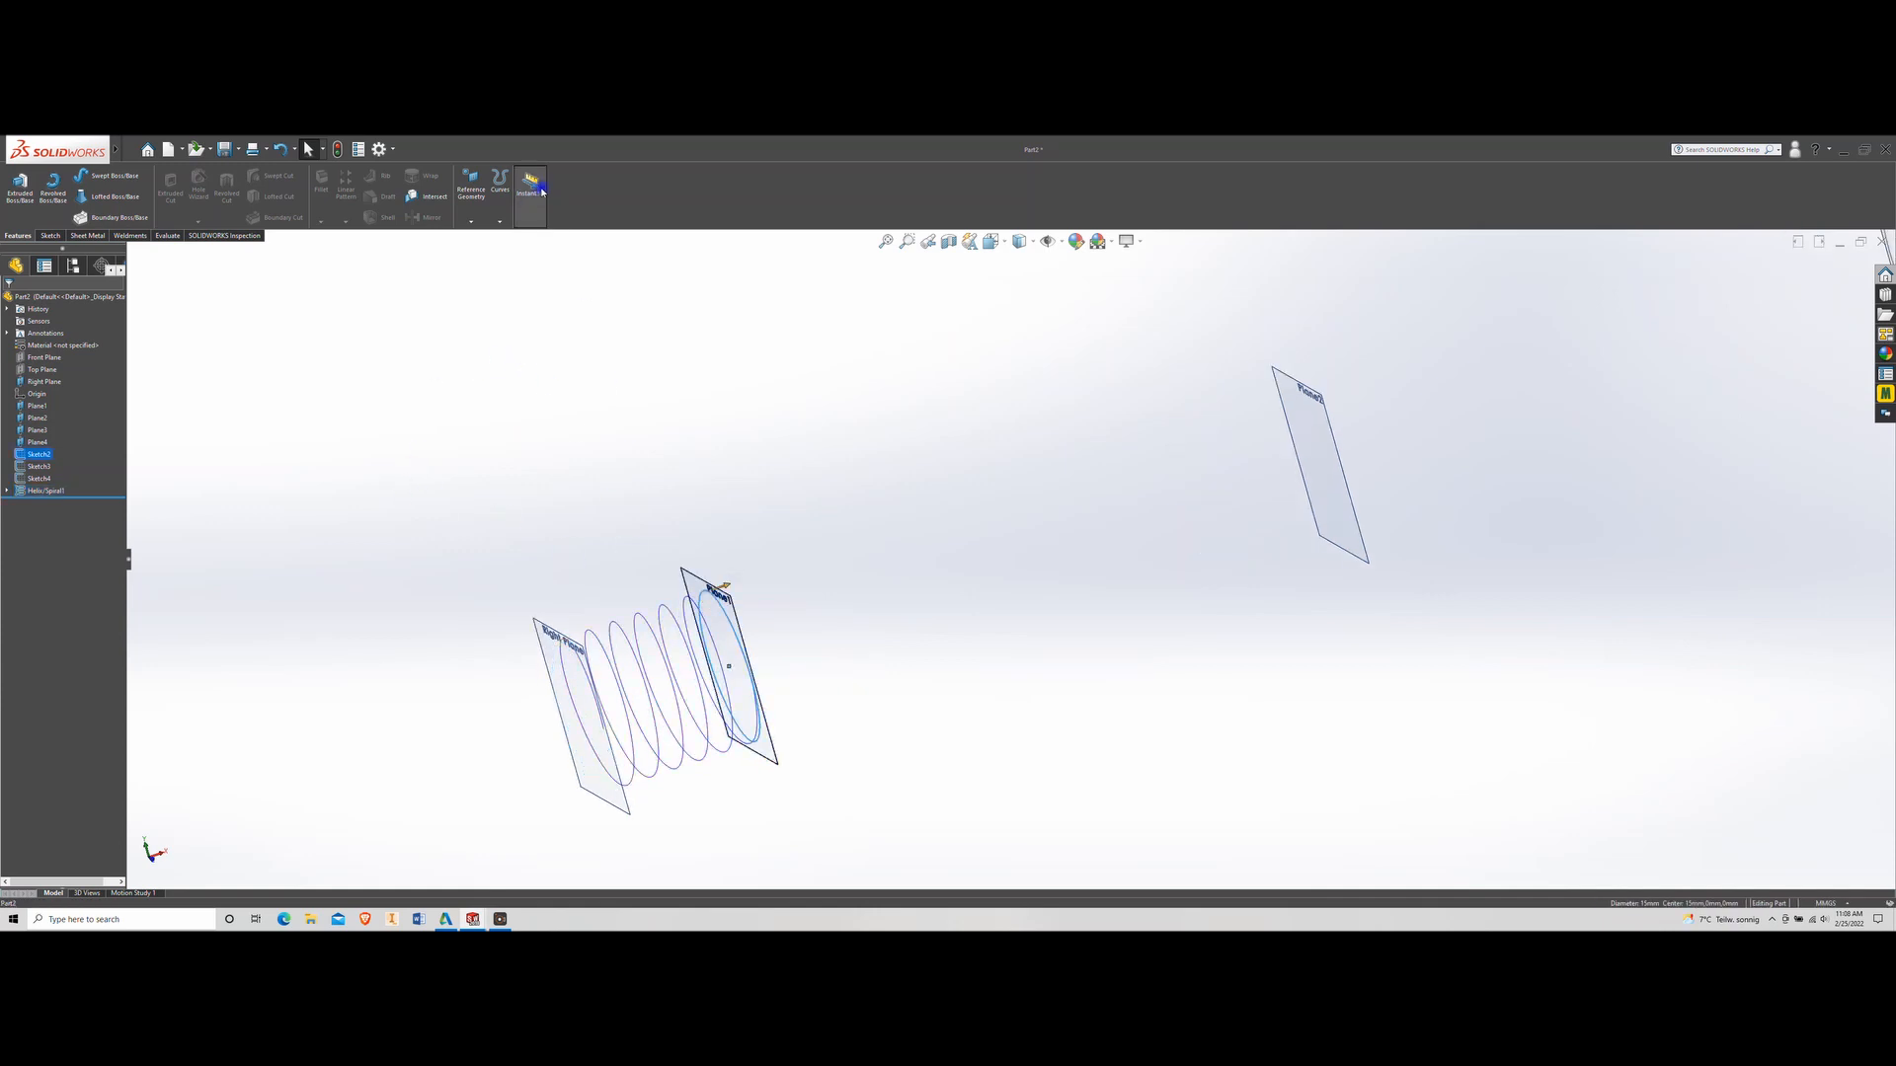
{"action": "left_click", "coordinate": [500, 221]}
{"action": "left_click", "coordinate": [530, 287]}
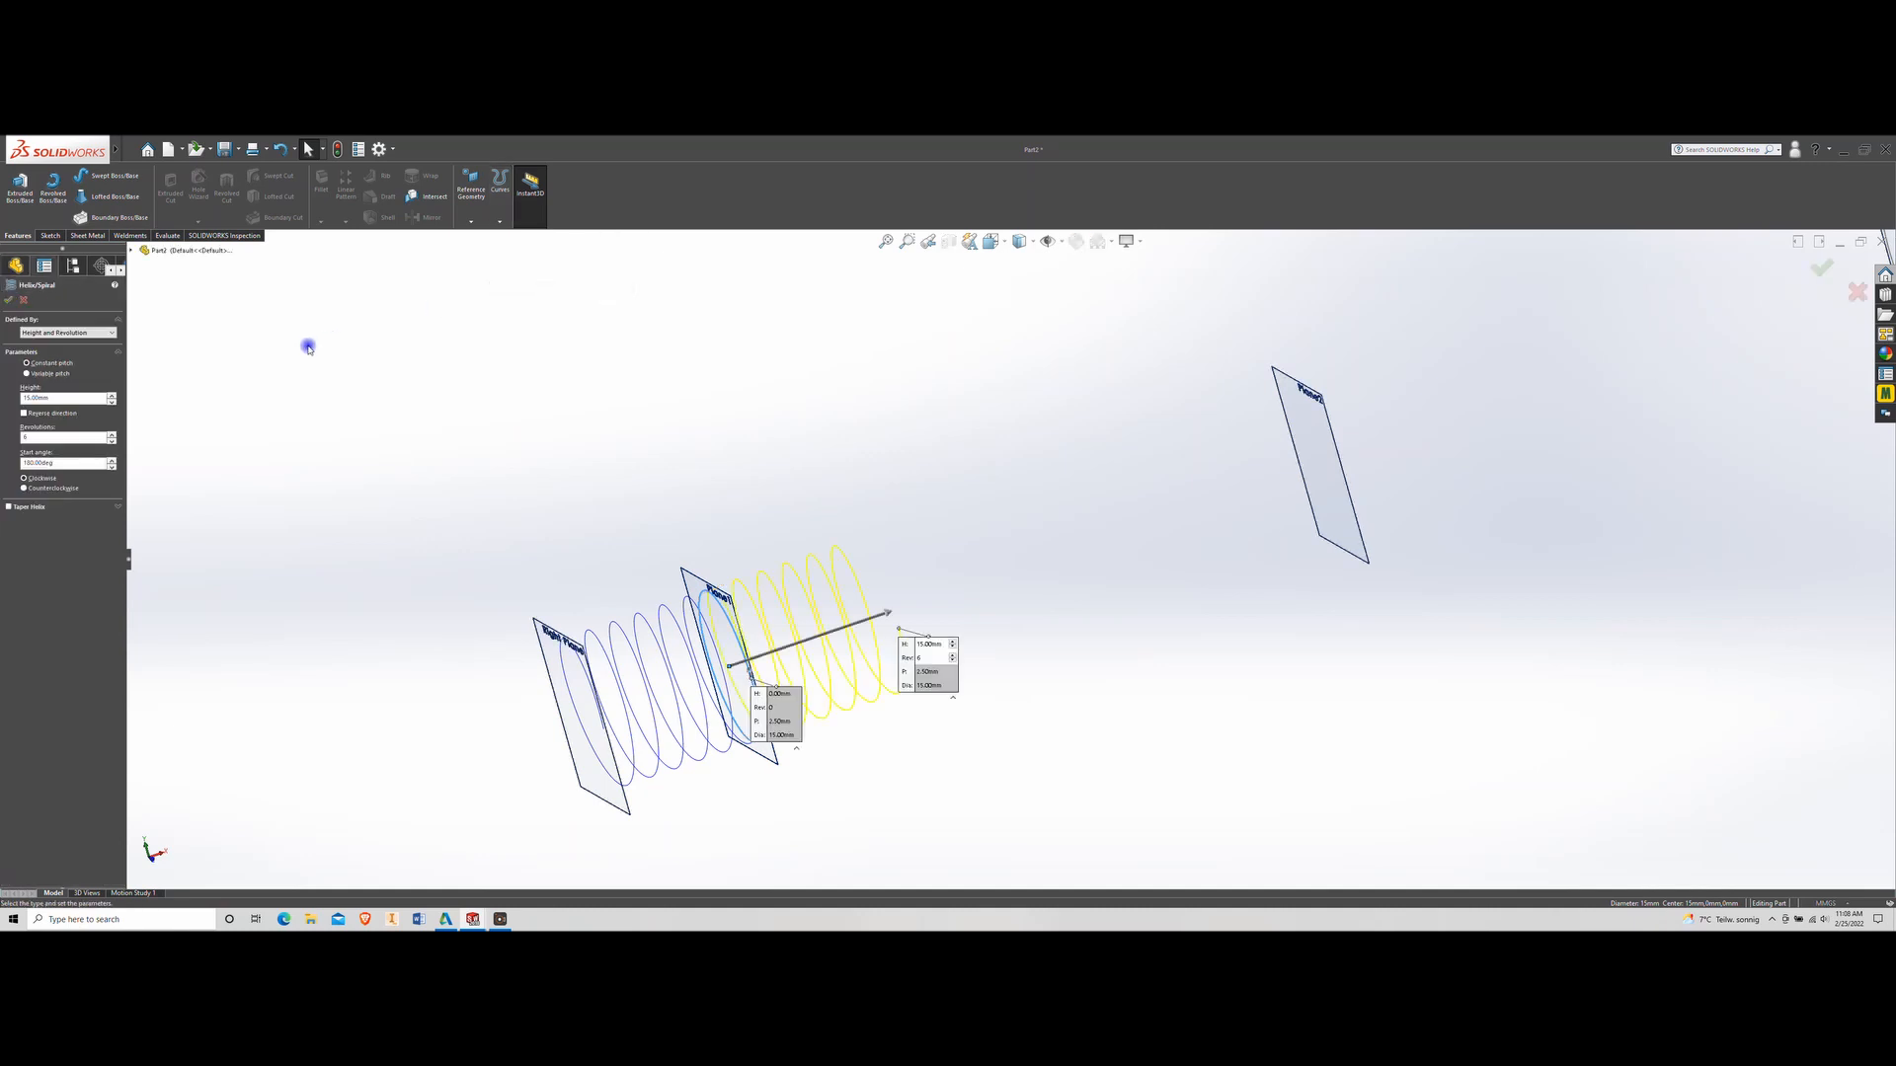
{"action": "left_click", "coordinate": [65, 399]}
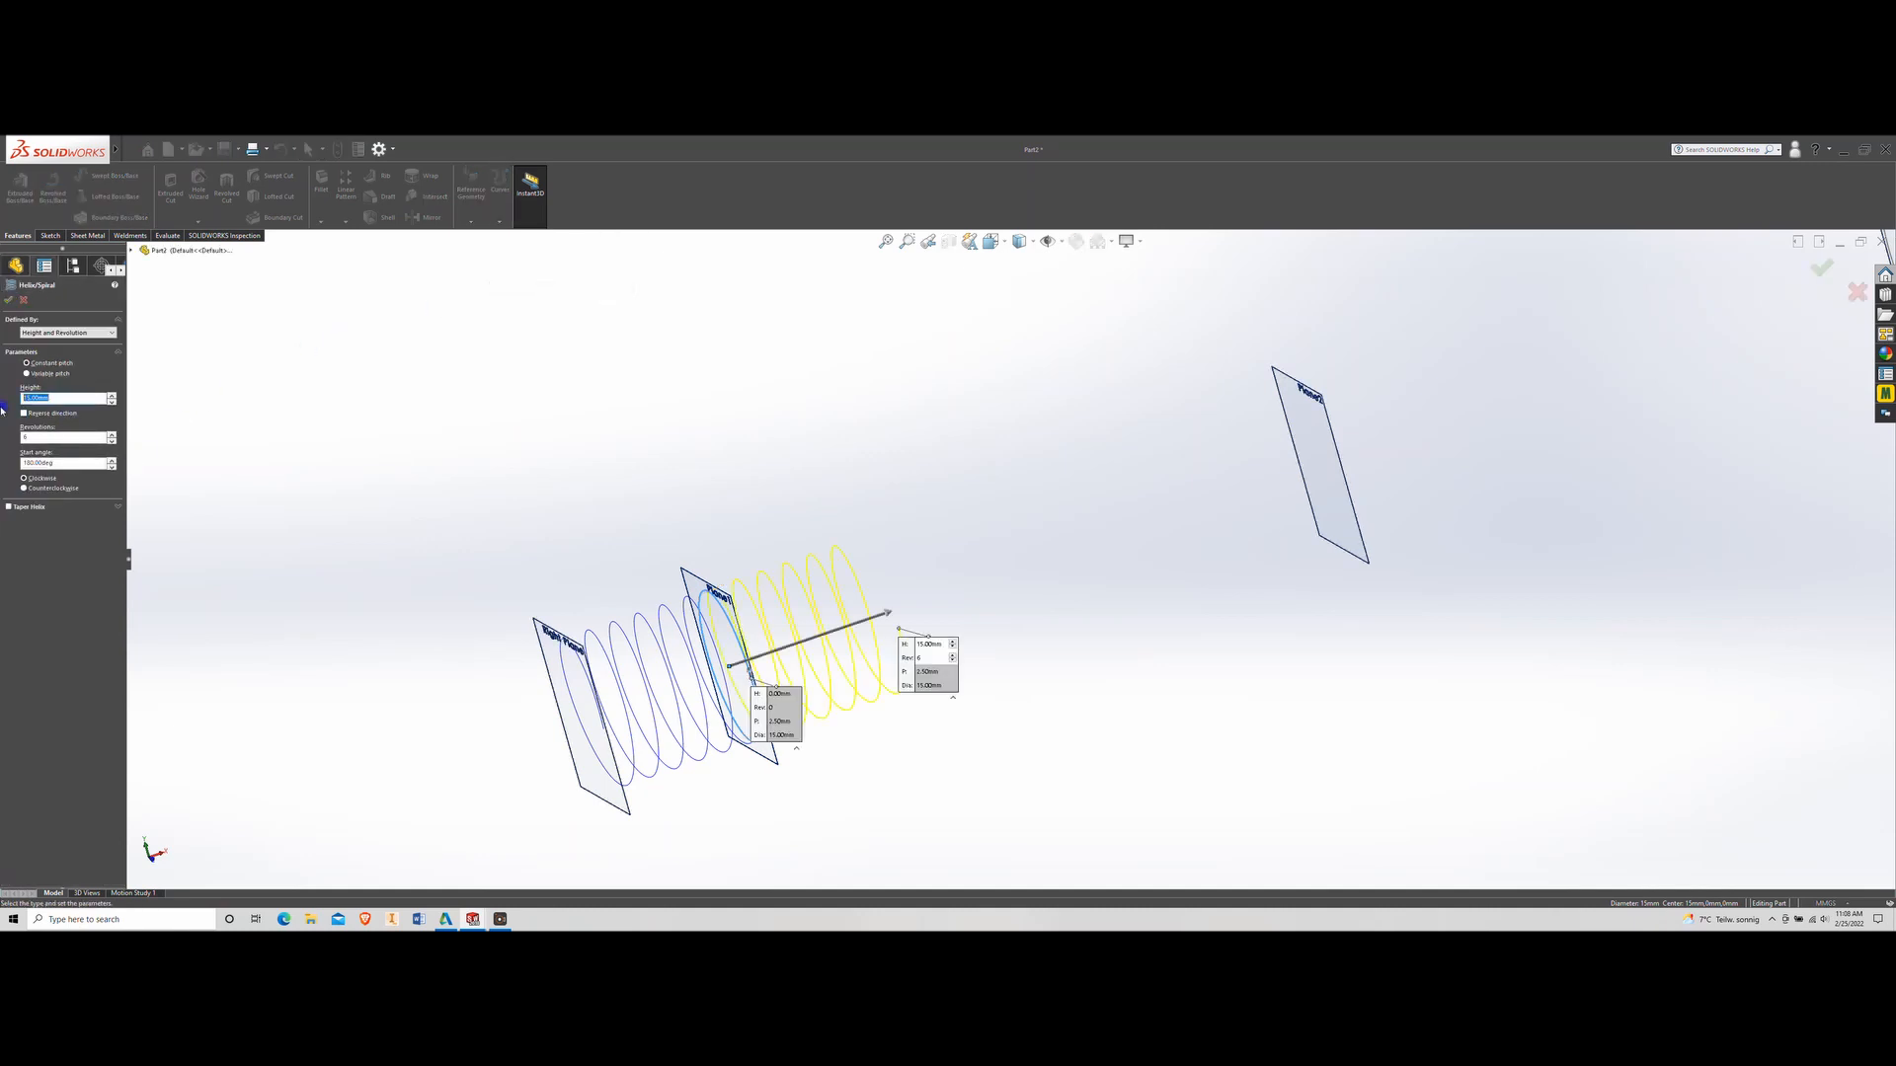
{"action": "key", "text": "Return"}
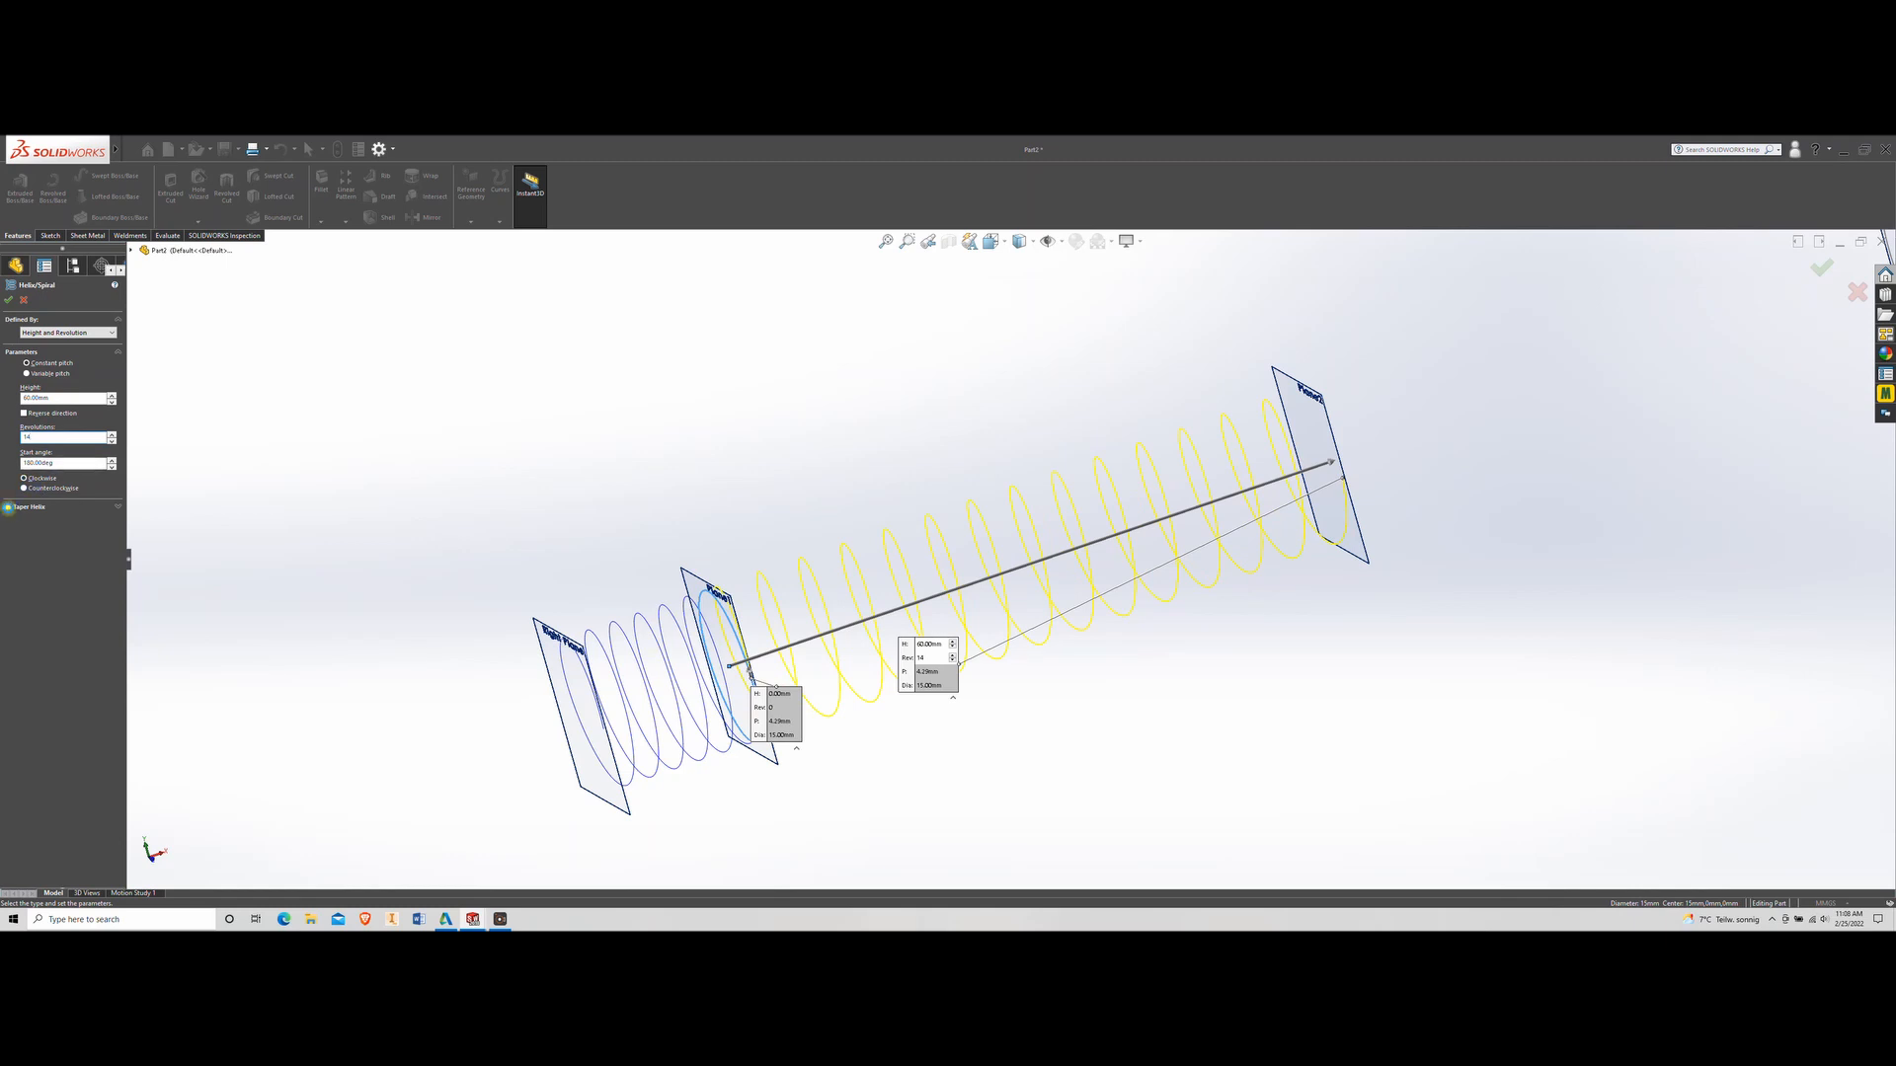
Give the helix on the first offset plane a 7 degree outward taper and accept the curve
{"action": "left_click", "coordinate": [8, 507]}
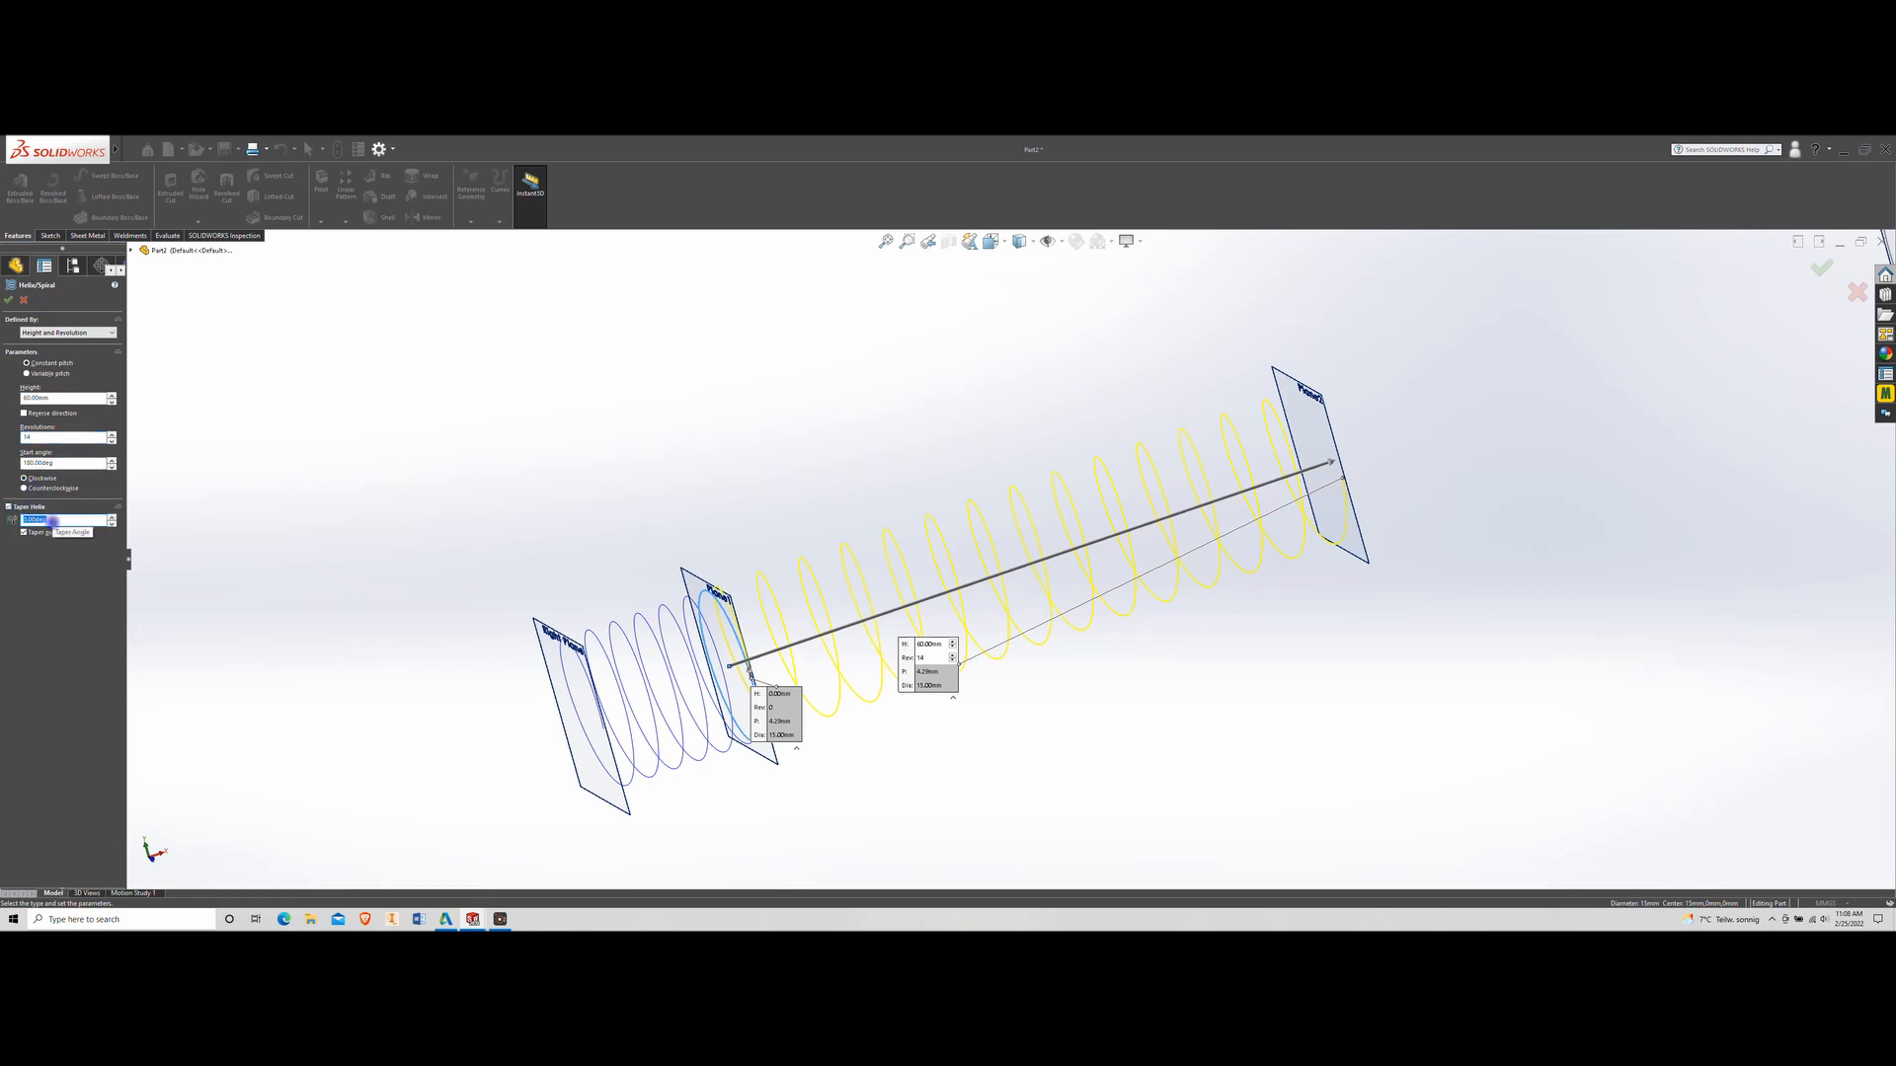
{"action": "key", "text": "Return"}
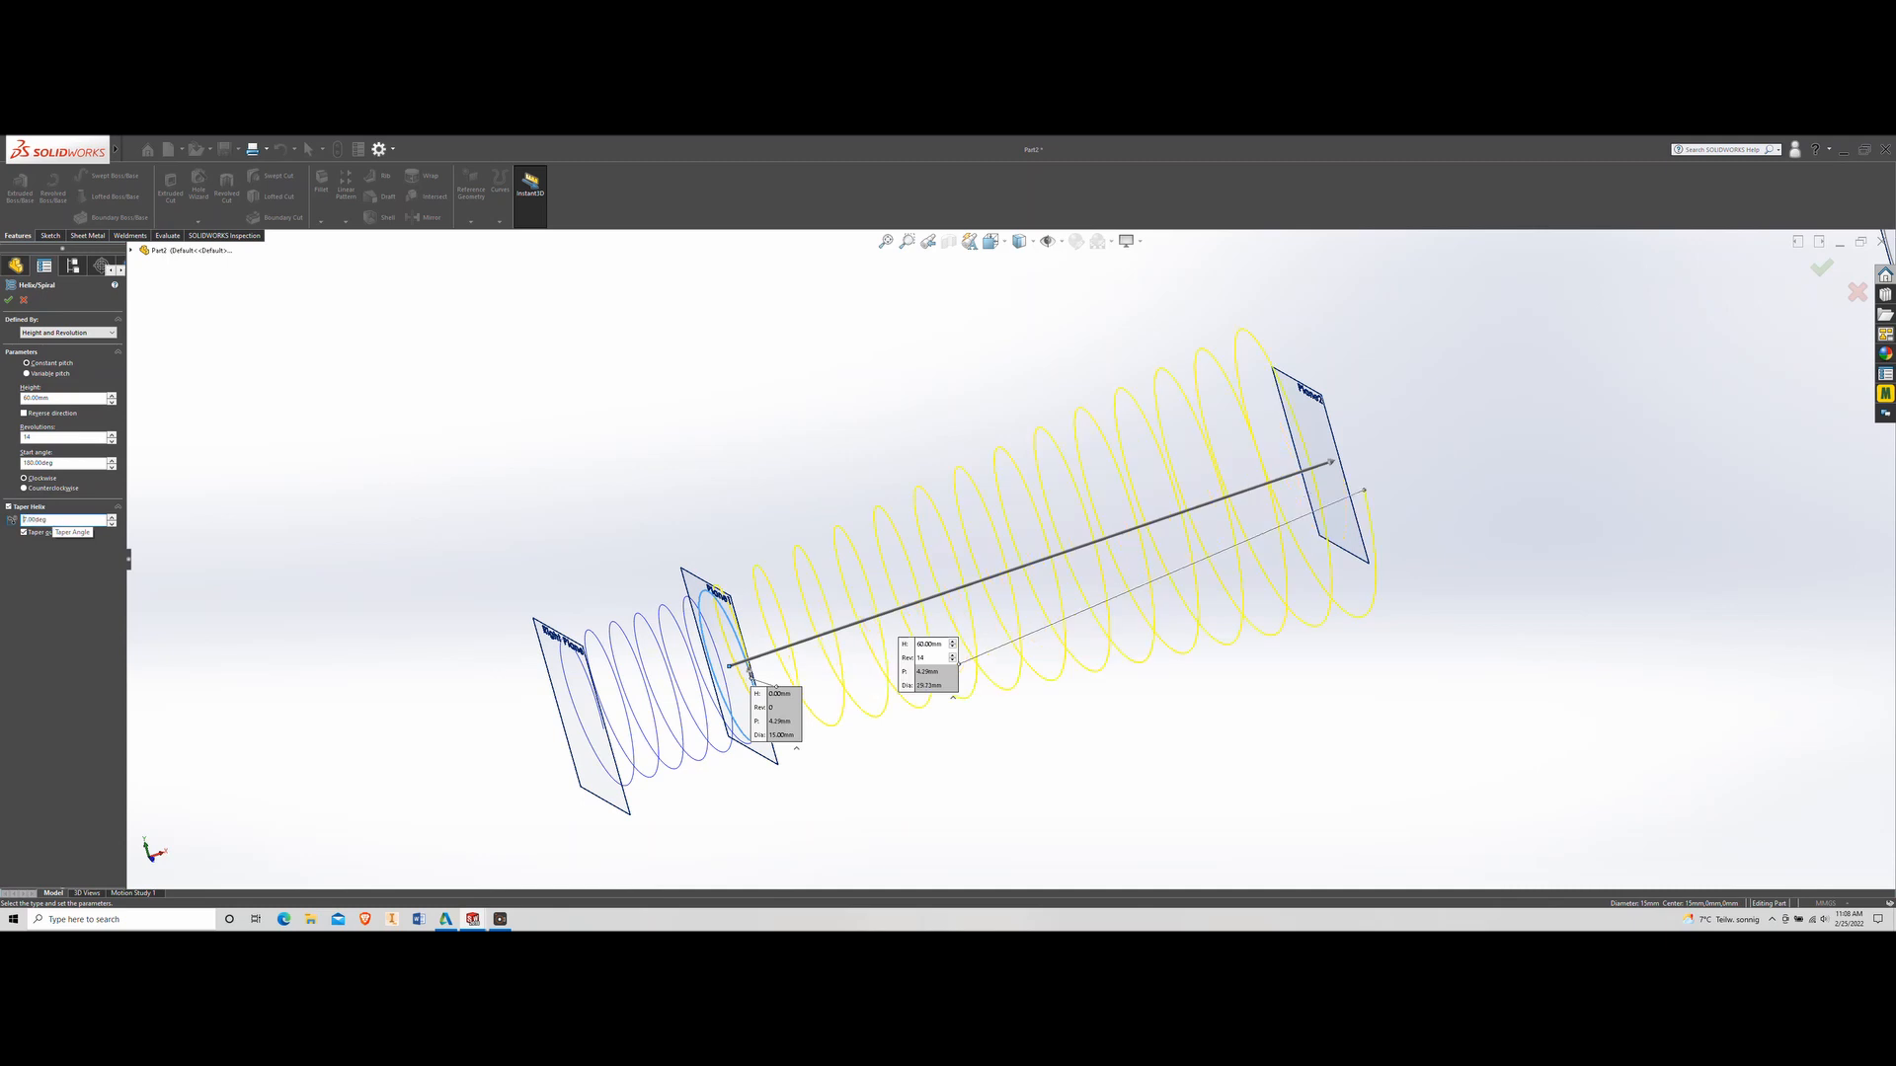
{"action": "left_click", "coordinate": [8, 300]}
{"action": "scroll", "coordinate": [1100, 563], "scroll_direction": "up", "scroll_amount": 4}
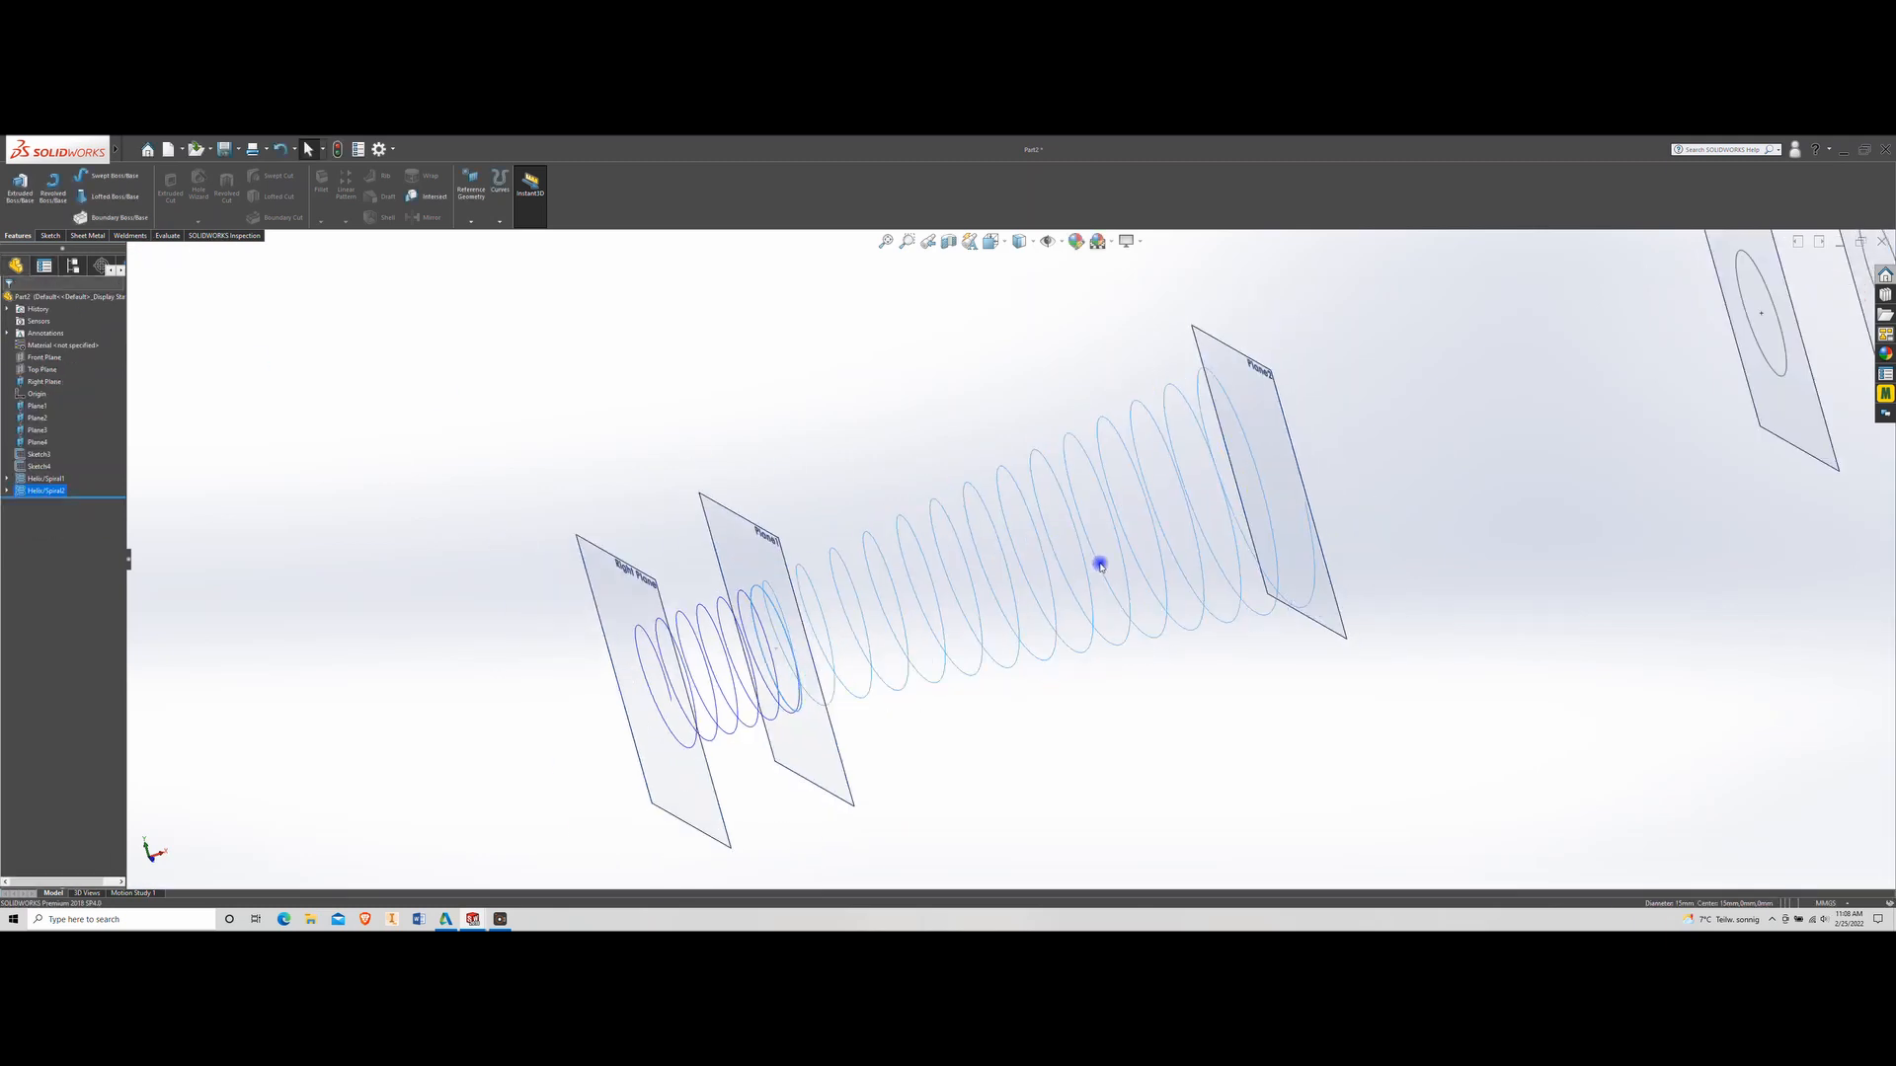
{"action": "scroll", "coordinate": [1161, 553], "scroll_direction": "down", "scroll_amount": 1}
{"action": "middle_click_drag", "start_coordinate": [1200, 546], "coordinate": [1210, 631]}
{"action": "scroll", "coordinate": [1583, 387], "scroll_direction": "down", "scroll_amount": 4}
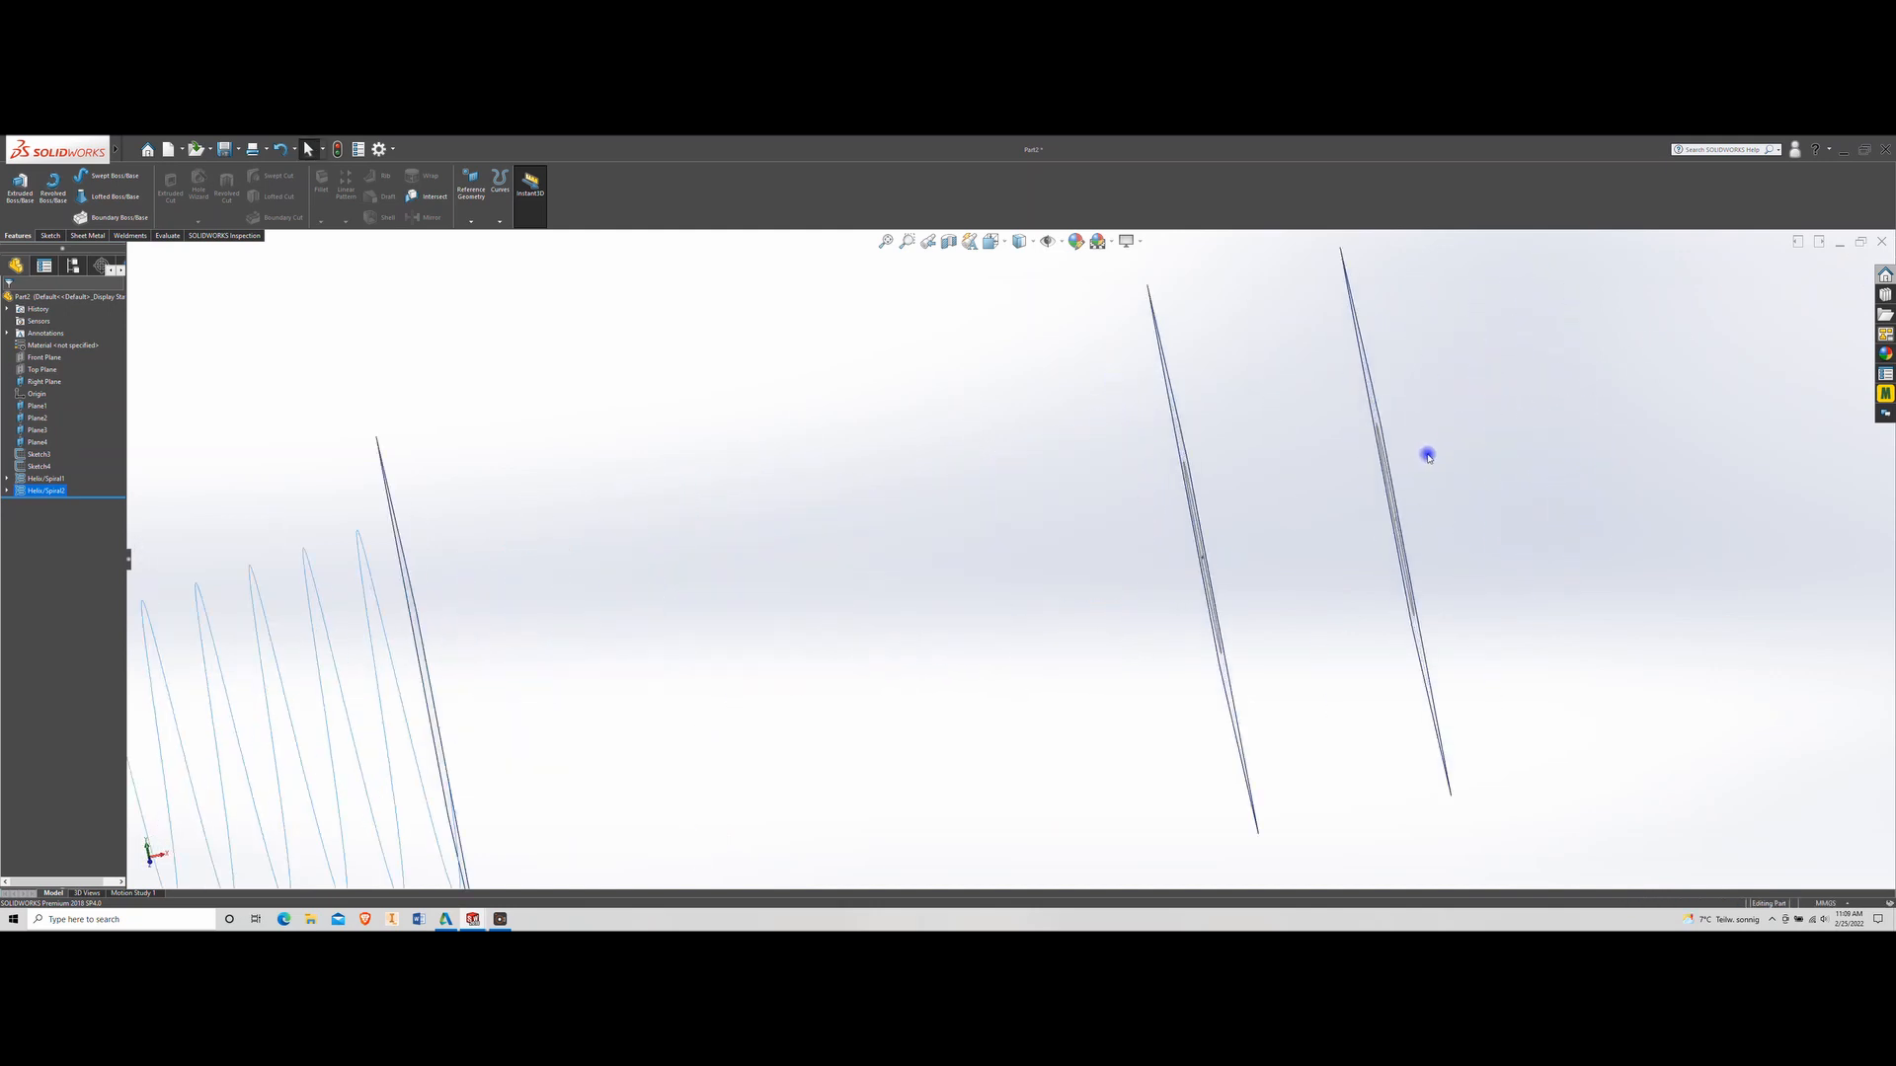
{"action": "middle_click_drag", "start_coordinate": [1426, 453], "coordinate": [1443, 435]}
{"action": "scroll", "coordinate": [993, 565], "scroll_direction": "up", "scroll_amount": 1}
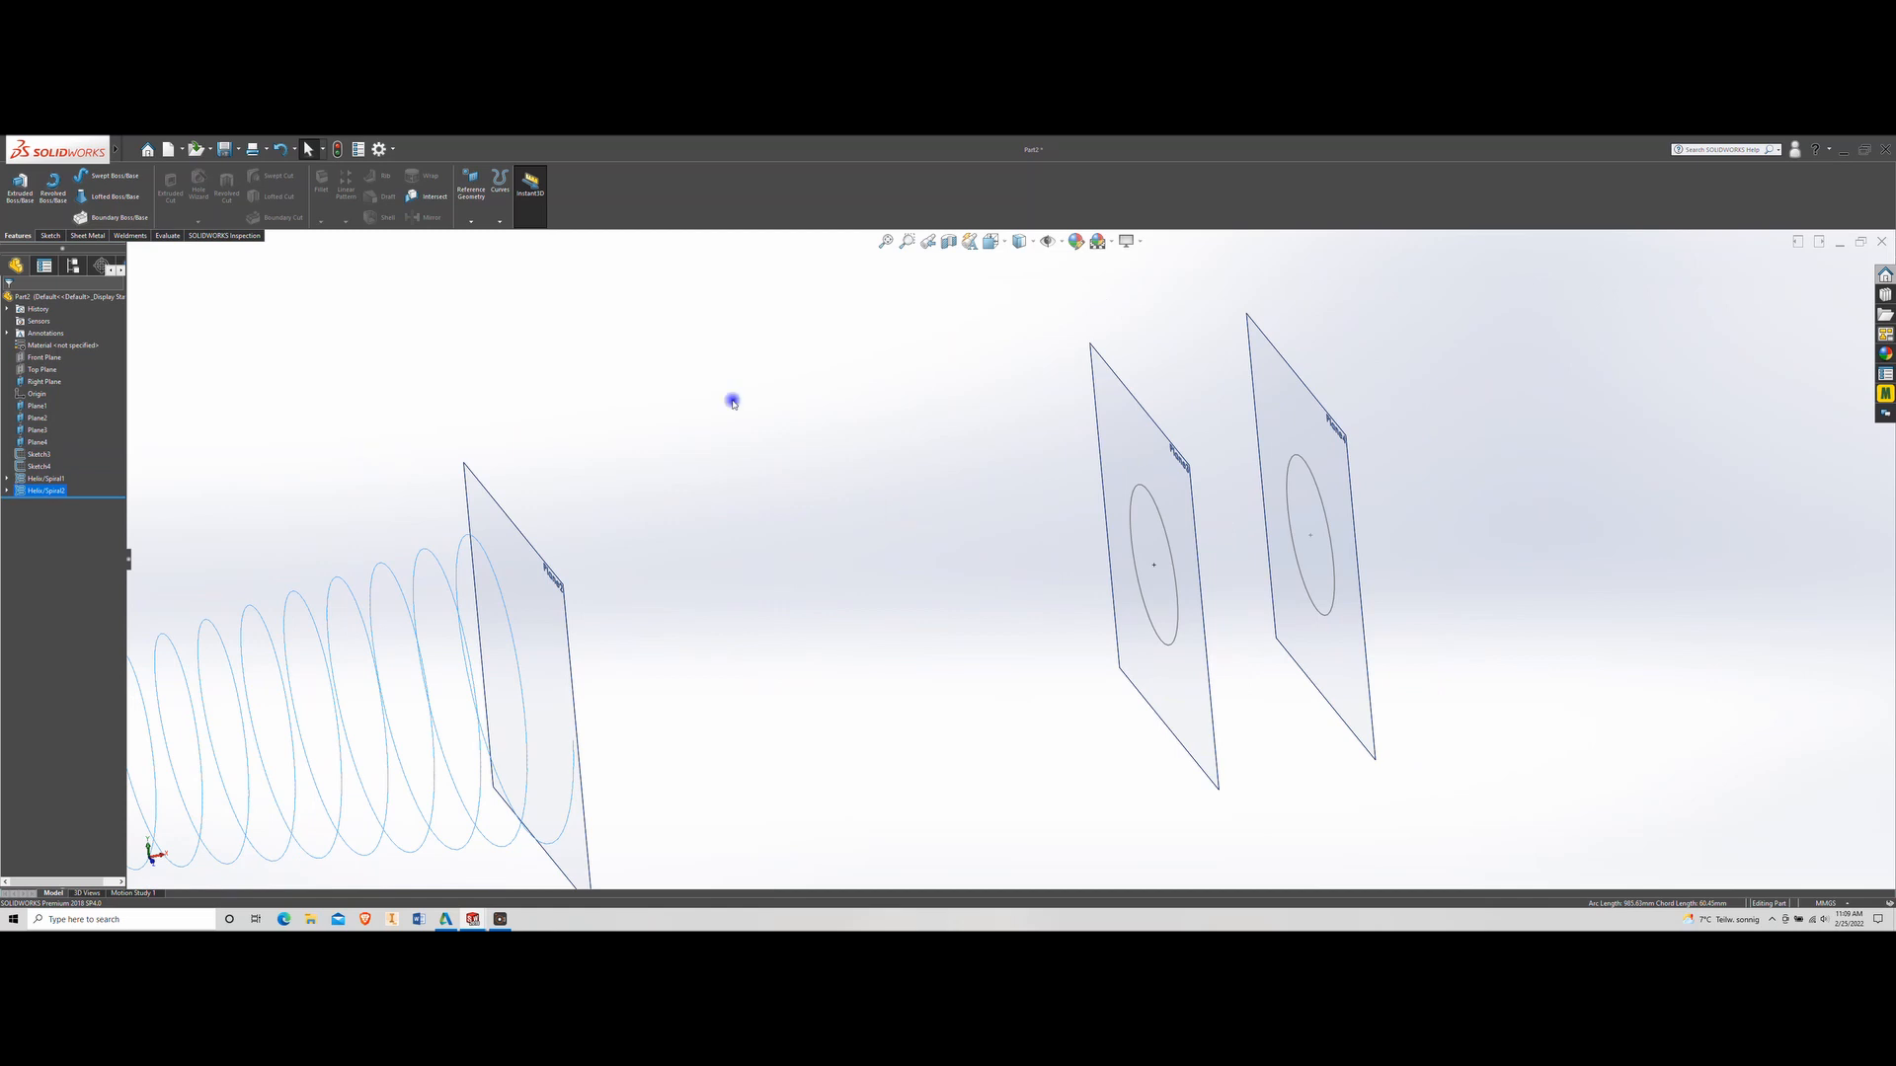
{"action": "left_click", "coordinate": [499, 222]}
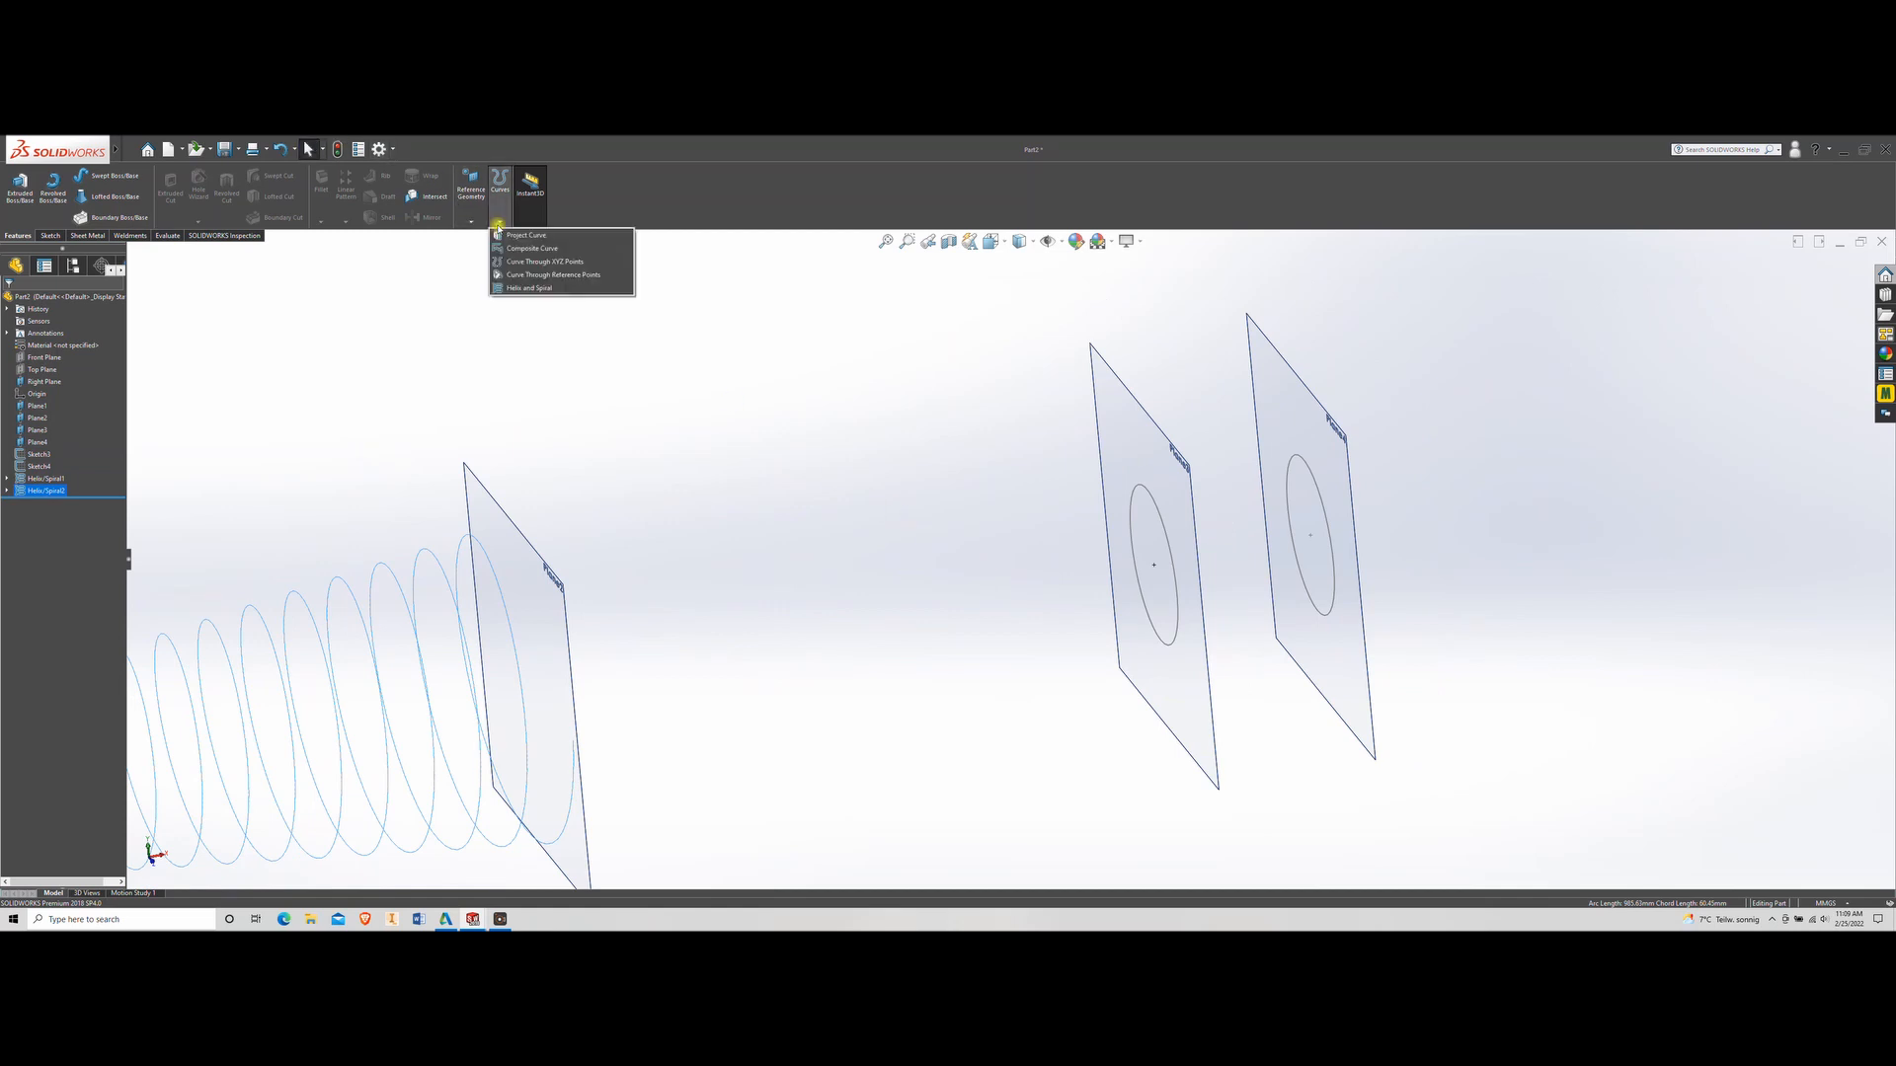
{"action": "left_click", "coordinate": [529, 287]}
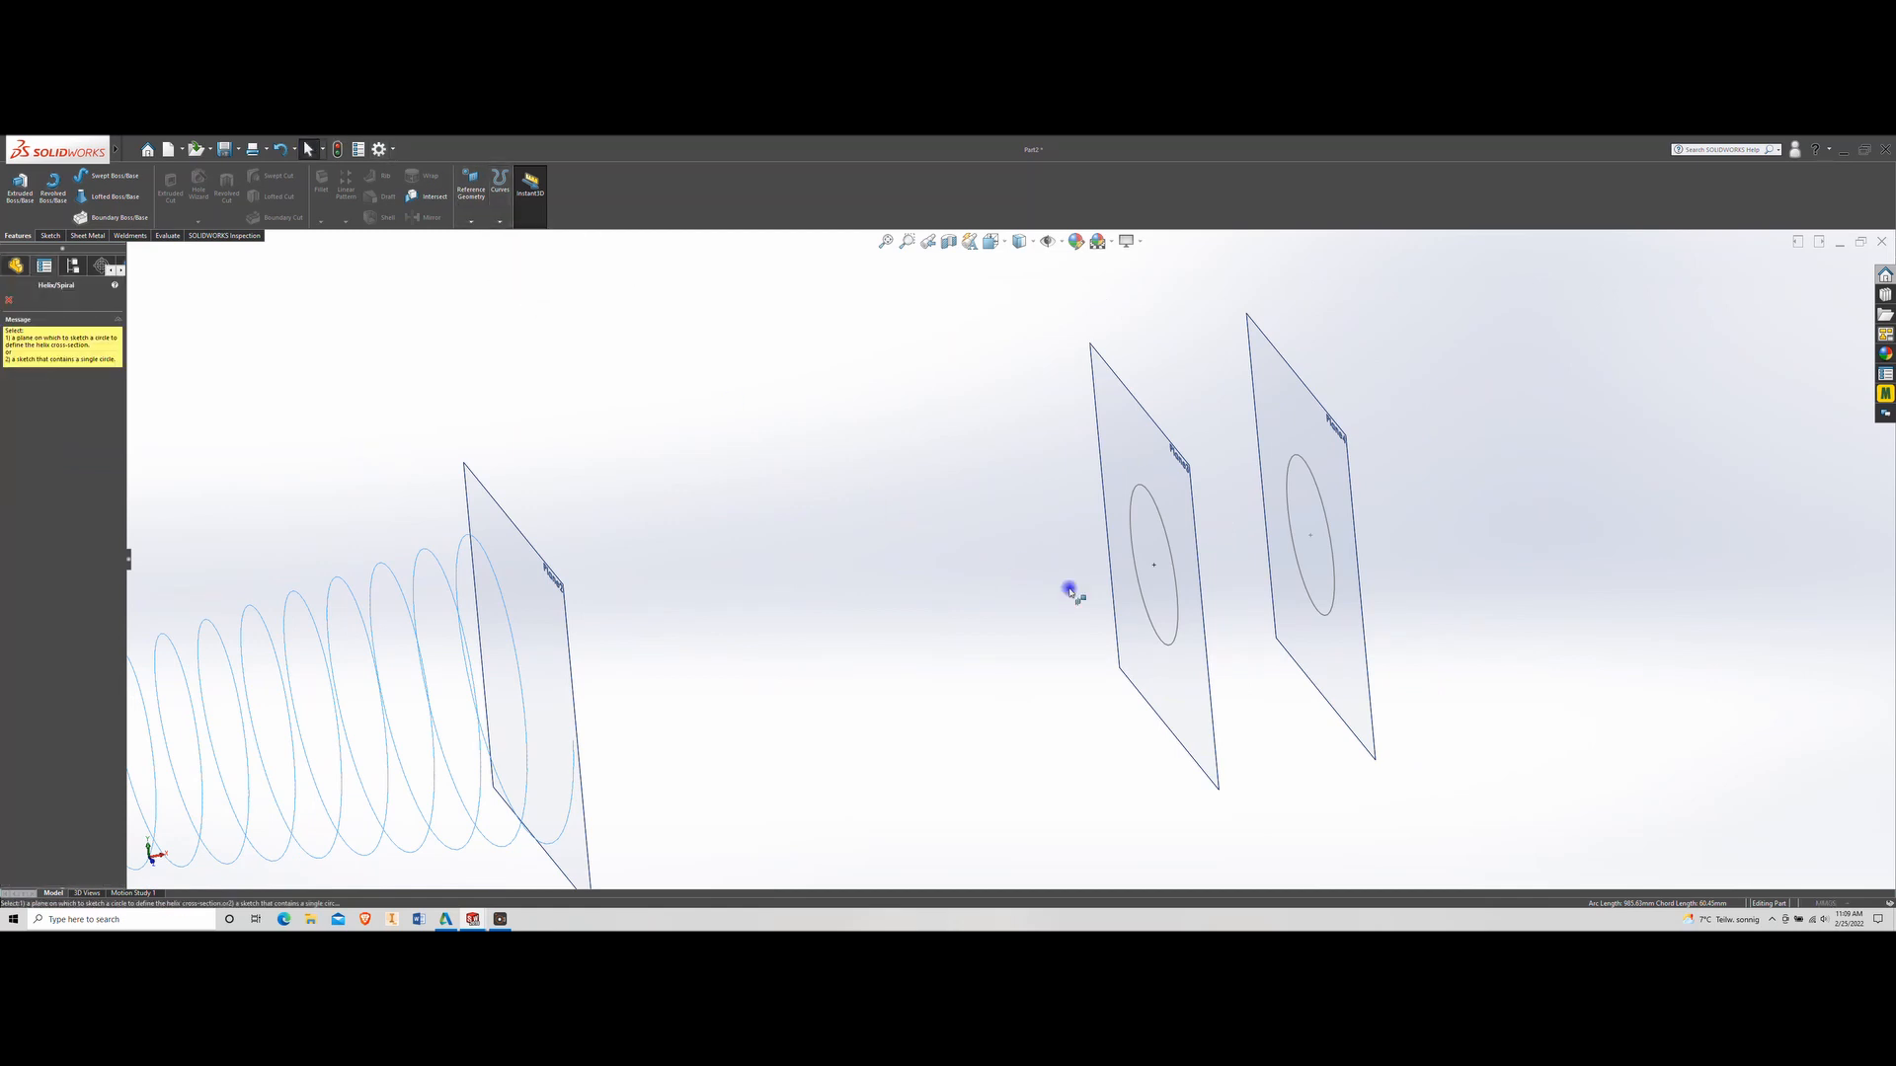
{"action": "left_click", "coordinate": [1161, 521]}
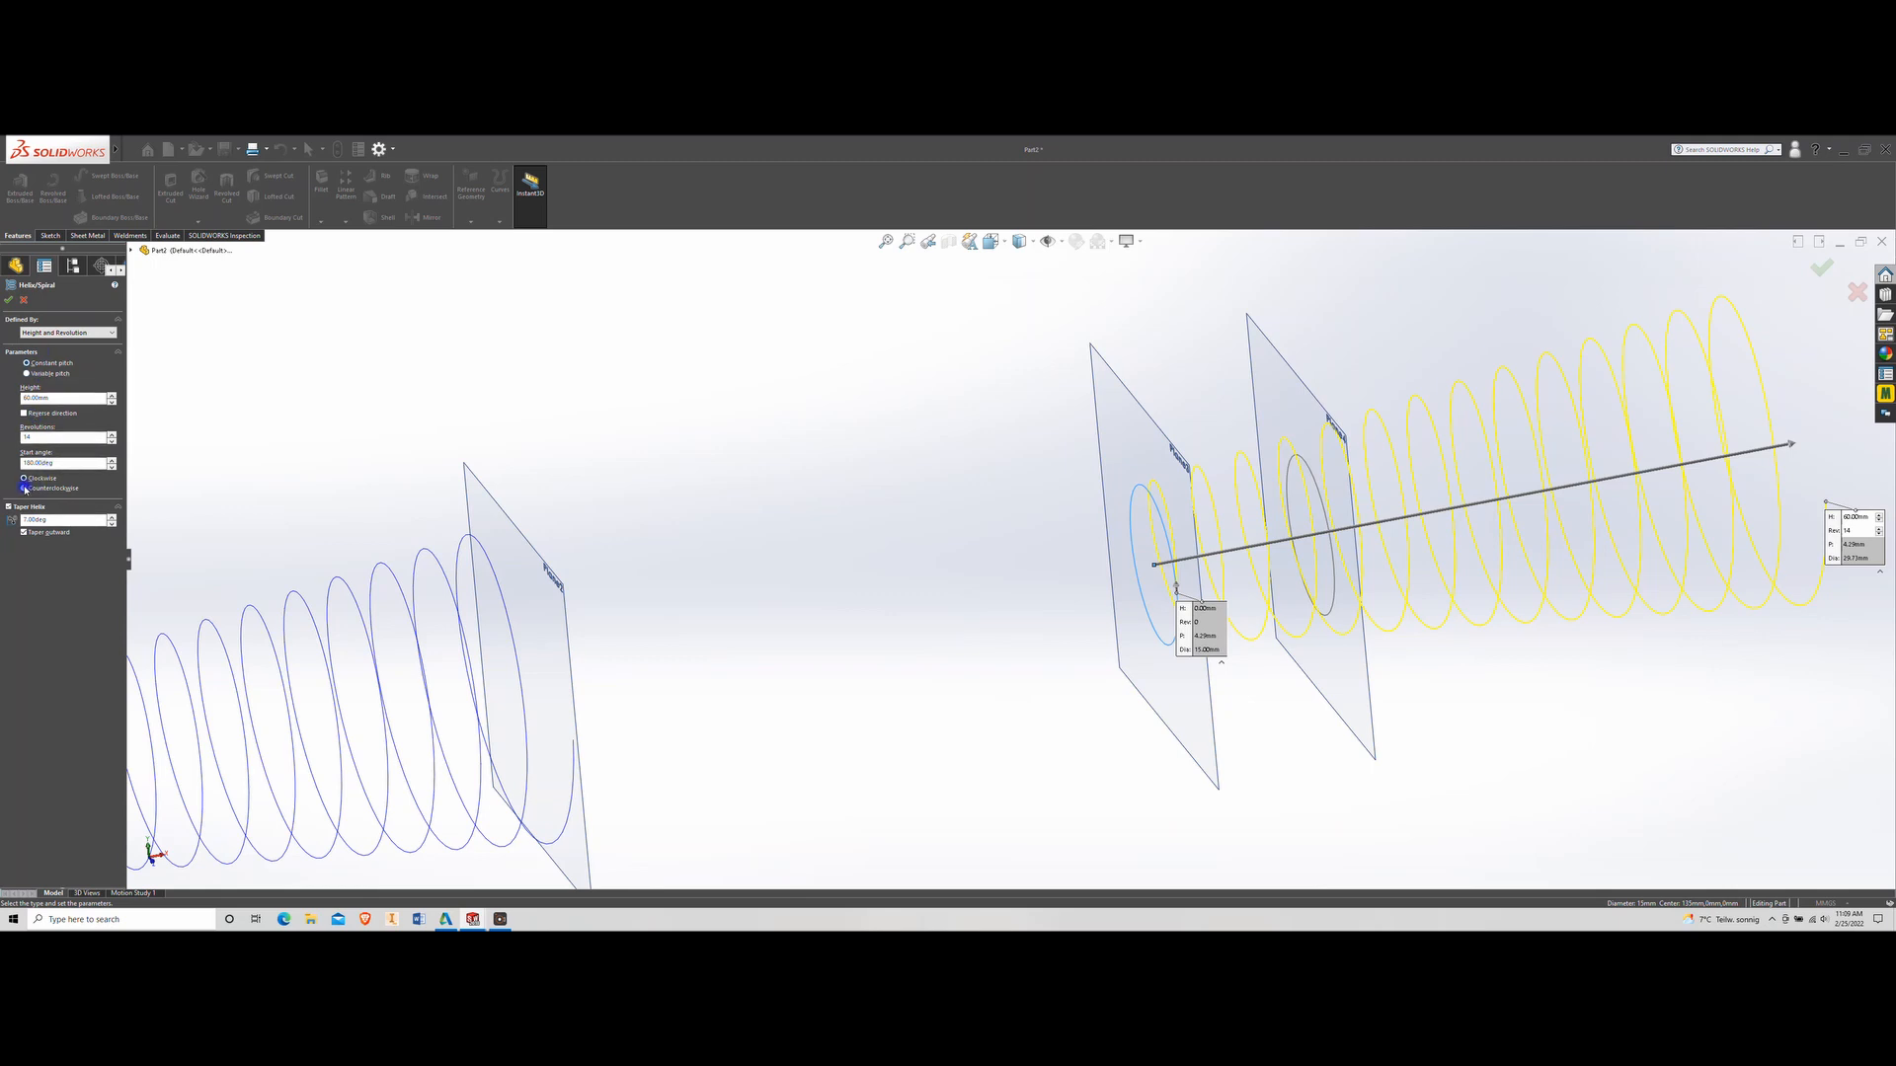
{"action": "left_click", "coordinate": [25, 488]}
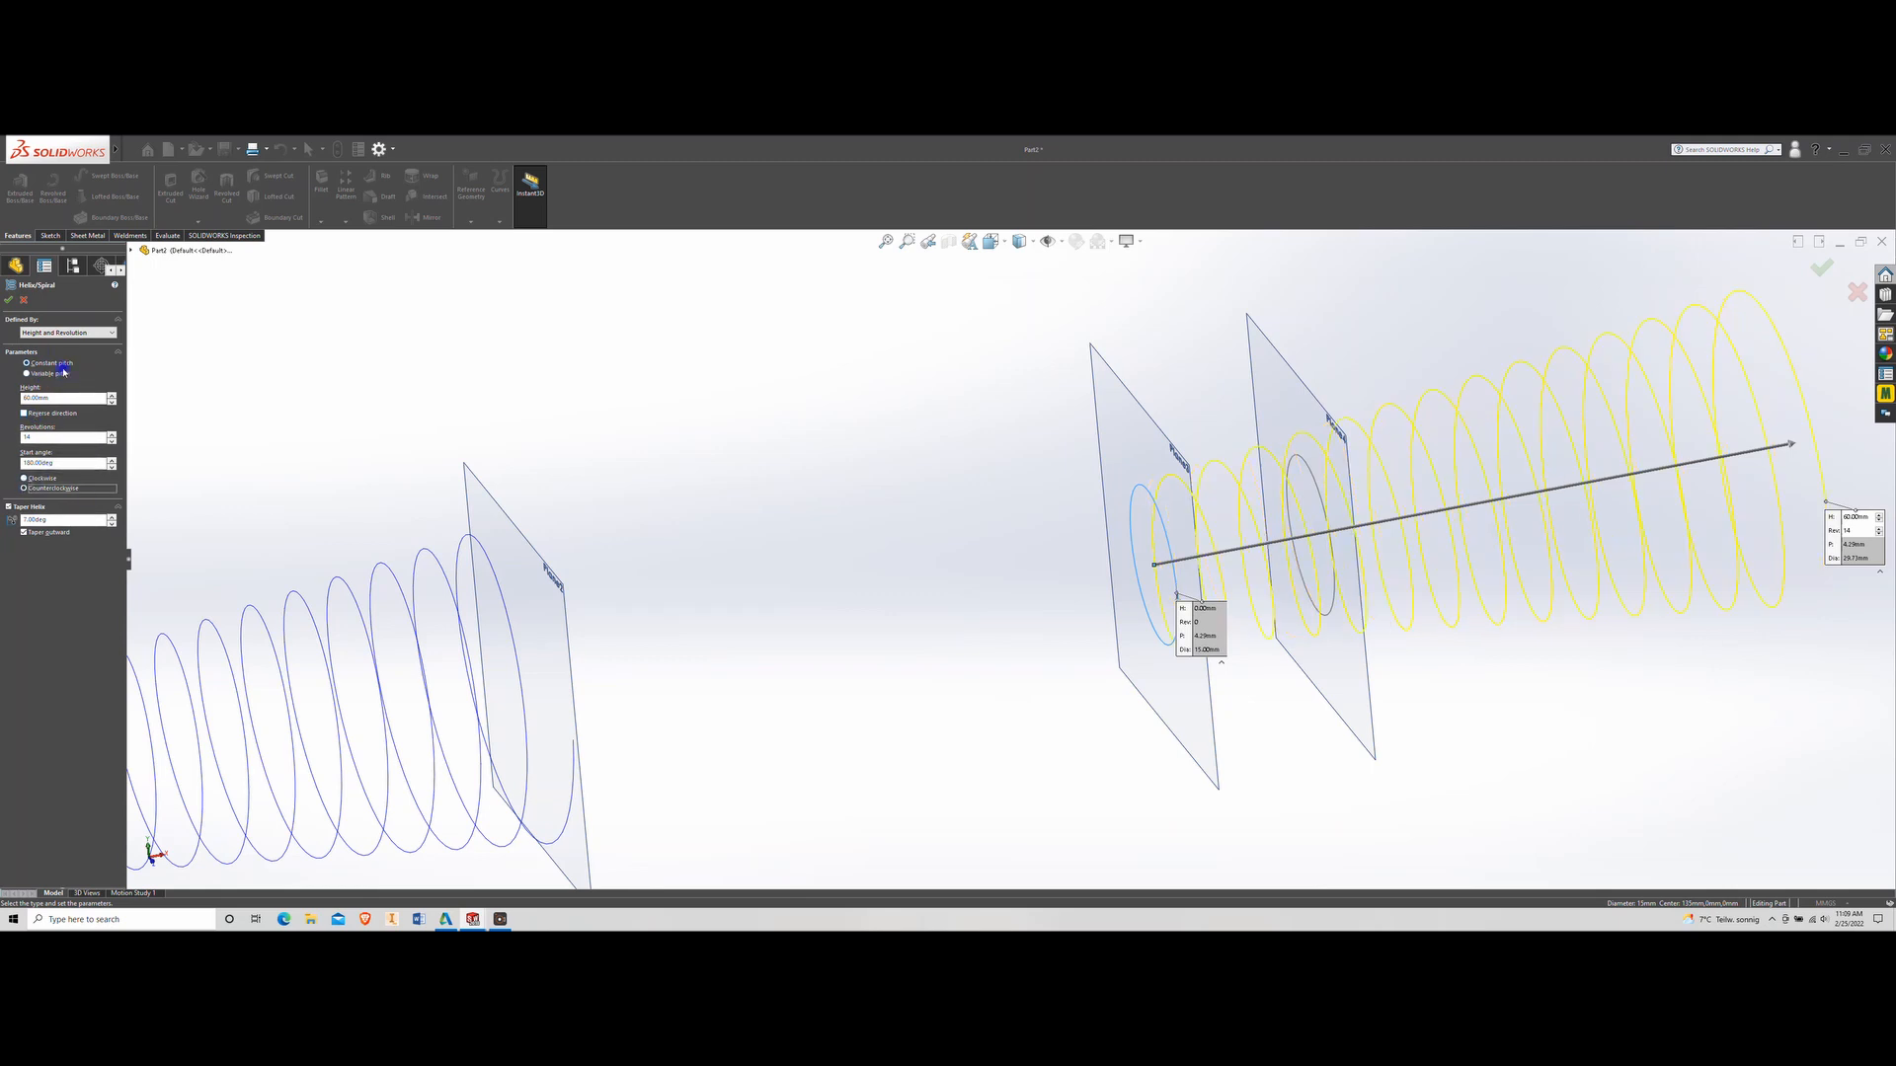
{"action": "left_click", "coordinate": [23, 298]}
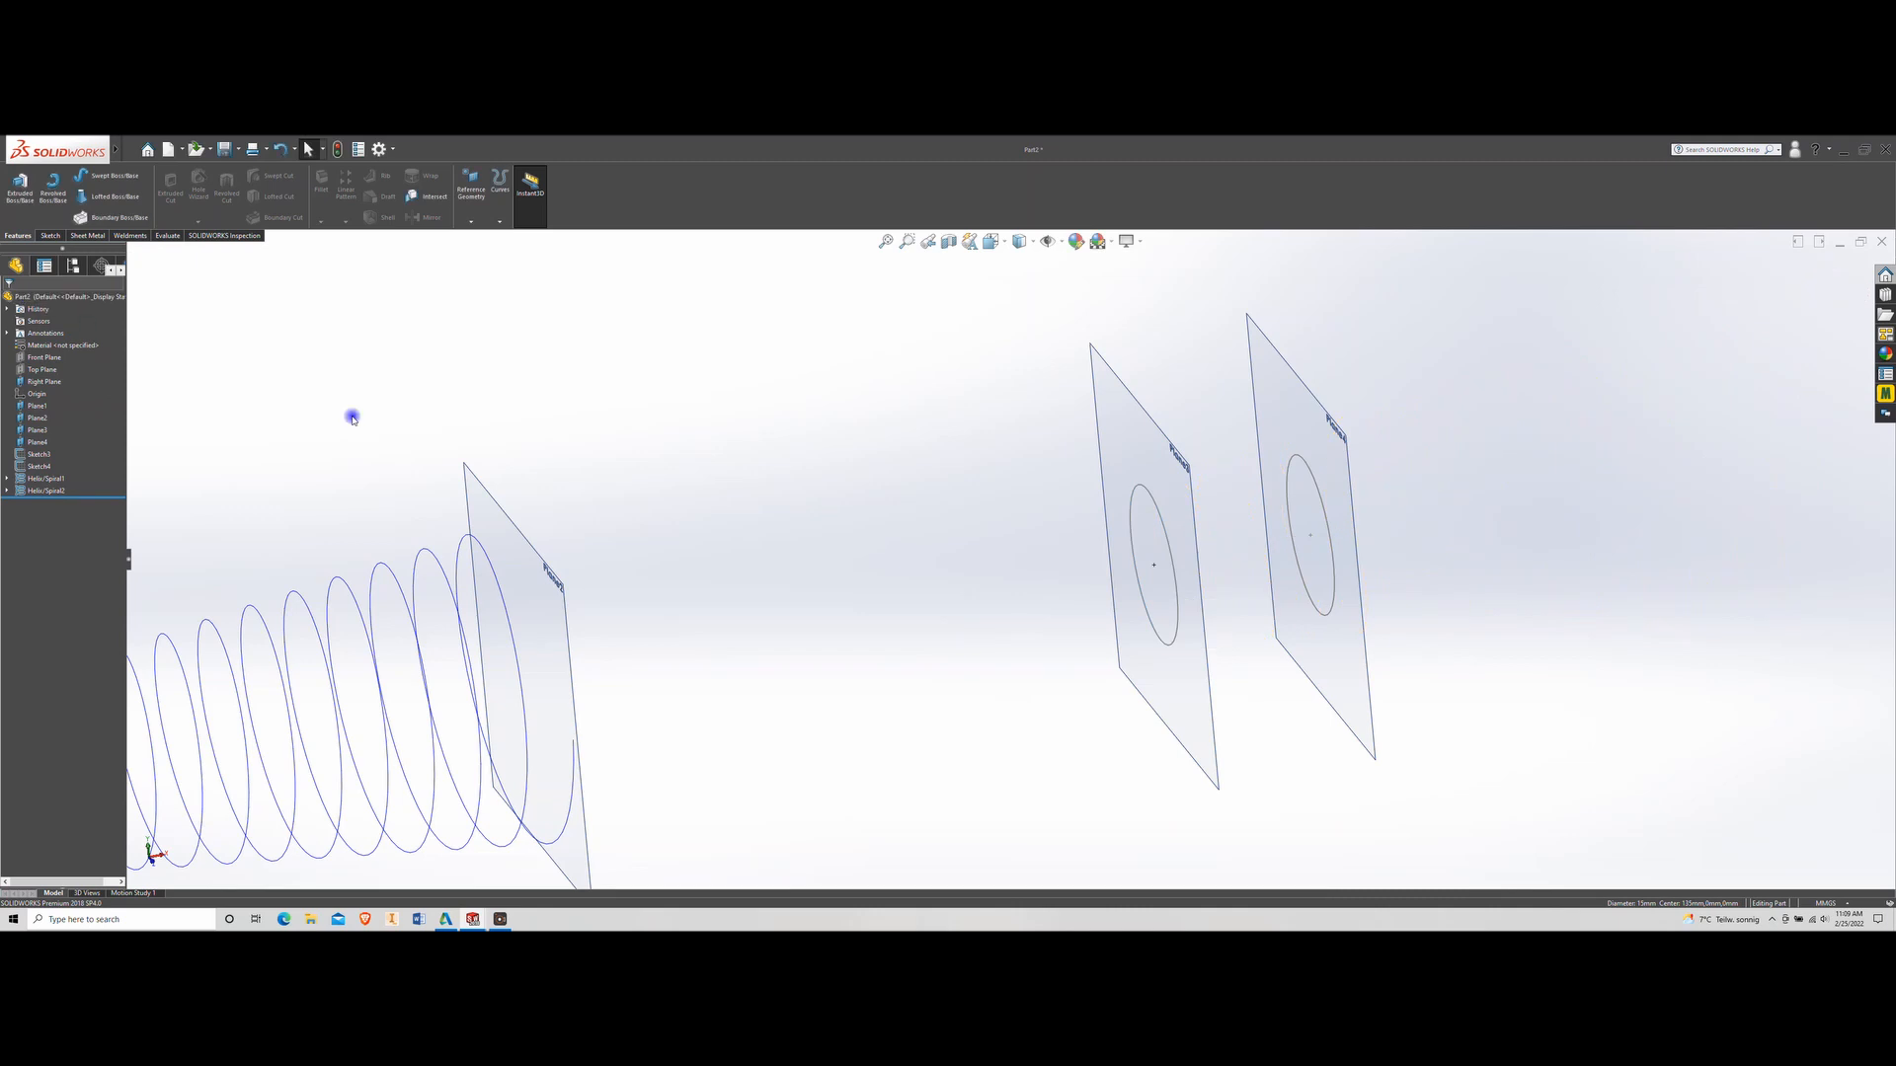
Start a Helix/Spiral curve from the outermost offset plane's circle with a height of 15 mm and 6 revolutions
{"action": "scroll", "coordinate": [1280, 471], "scroll_direction": "down", "scroll_amount": 3}
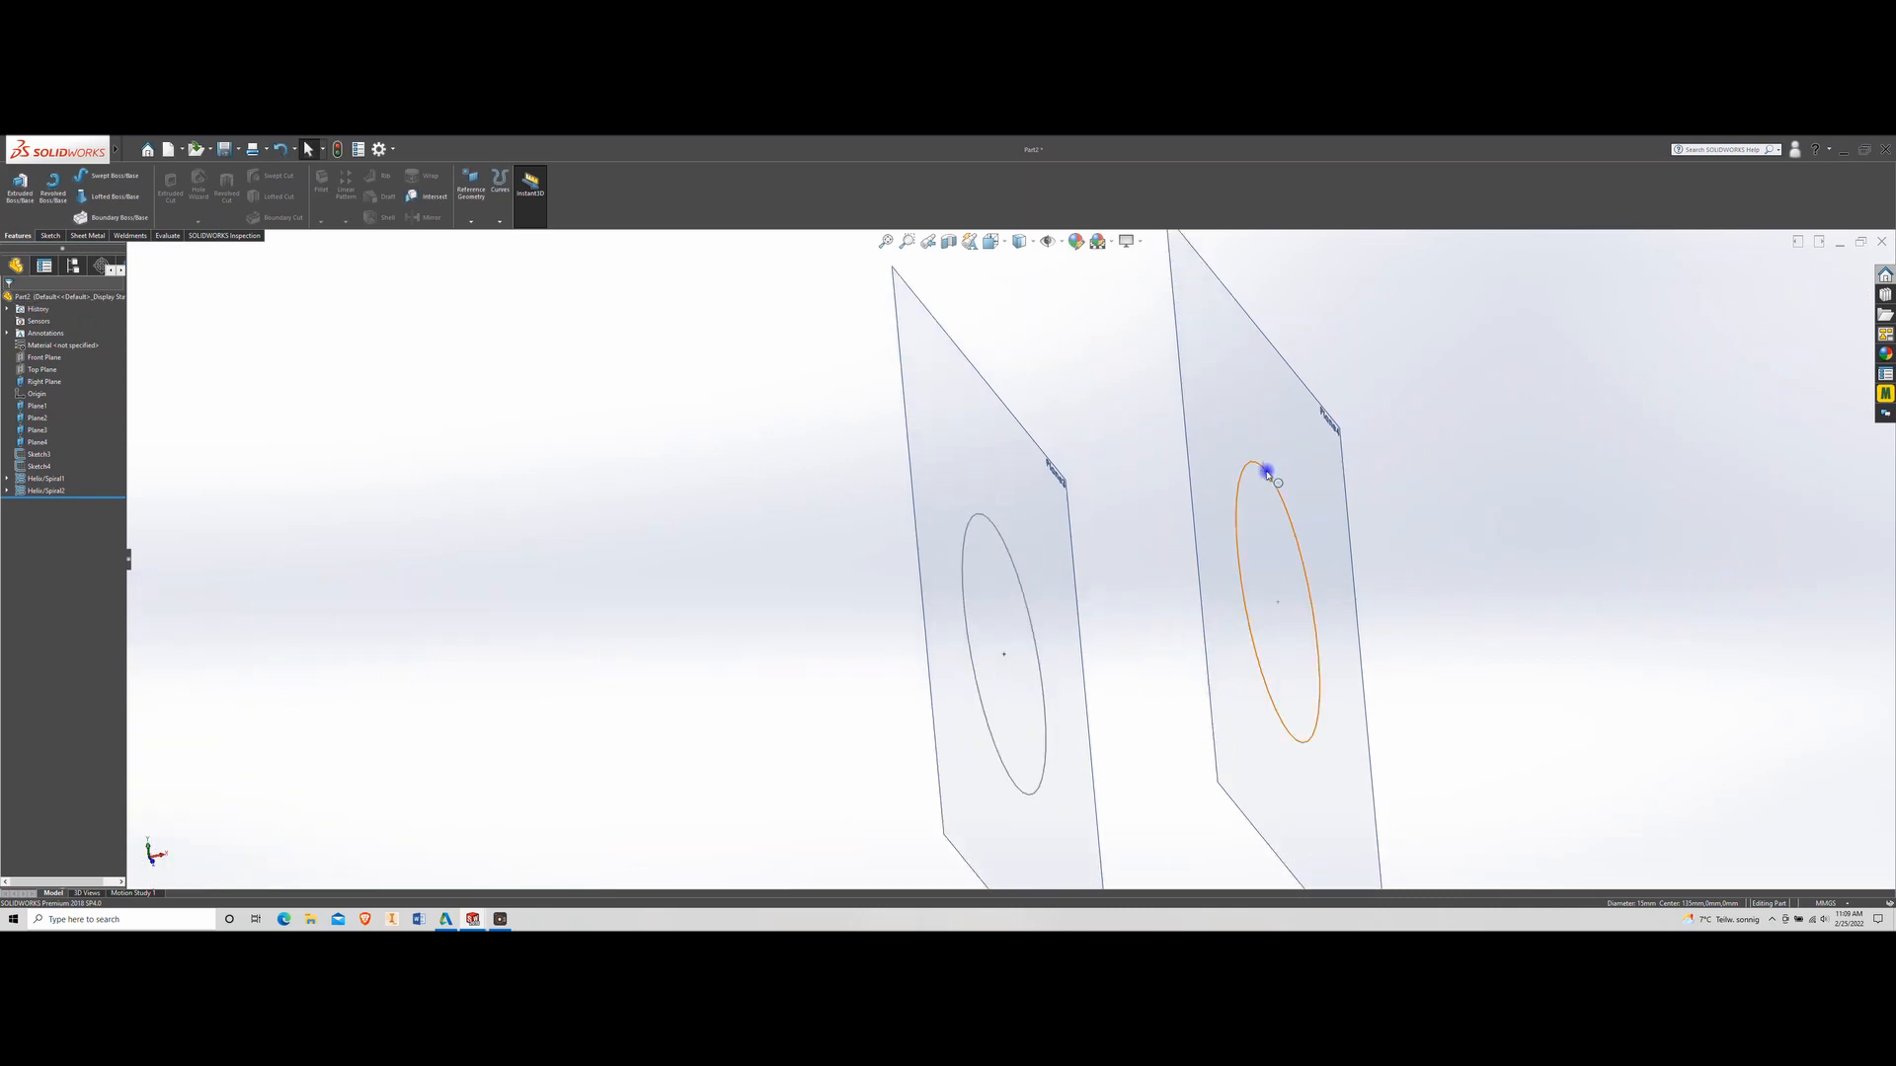
{"action": "left_click", "coordinate": [1268, 474]}
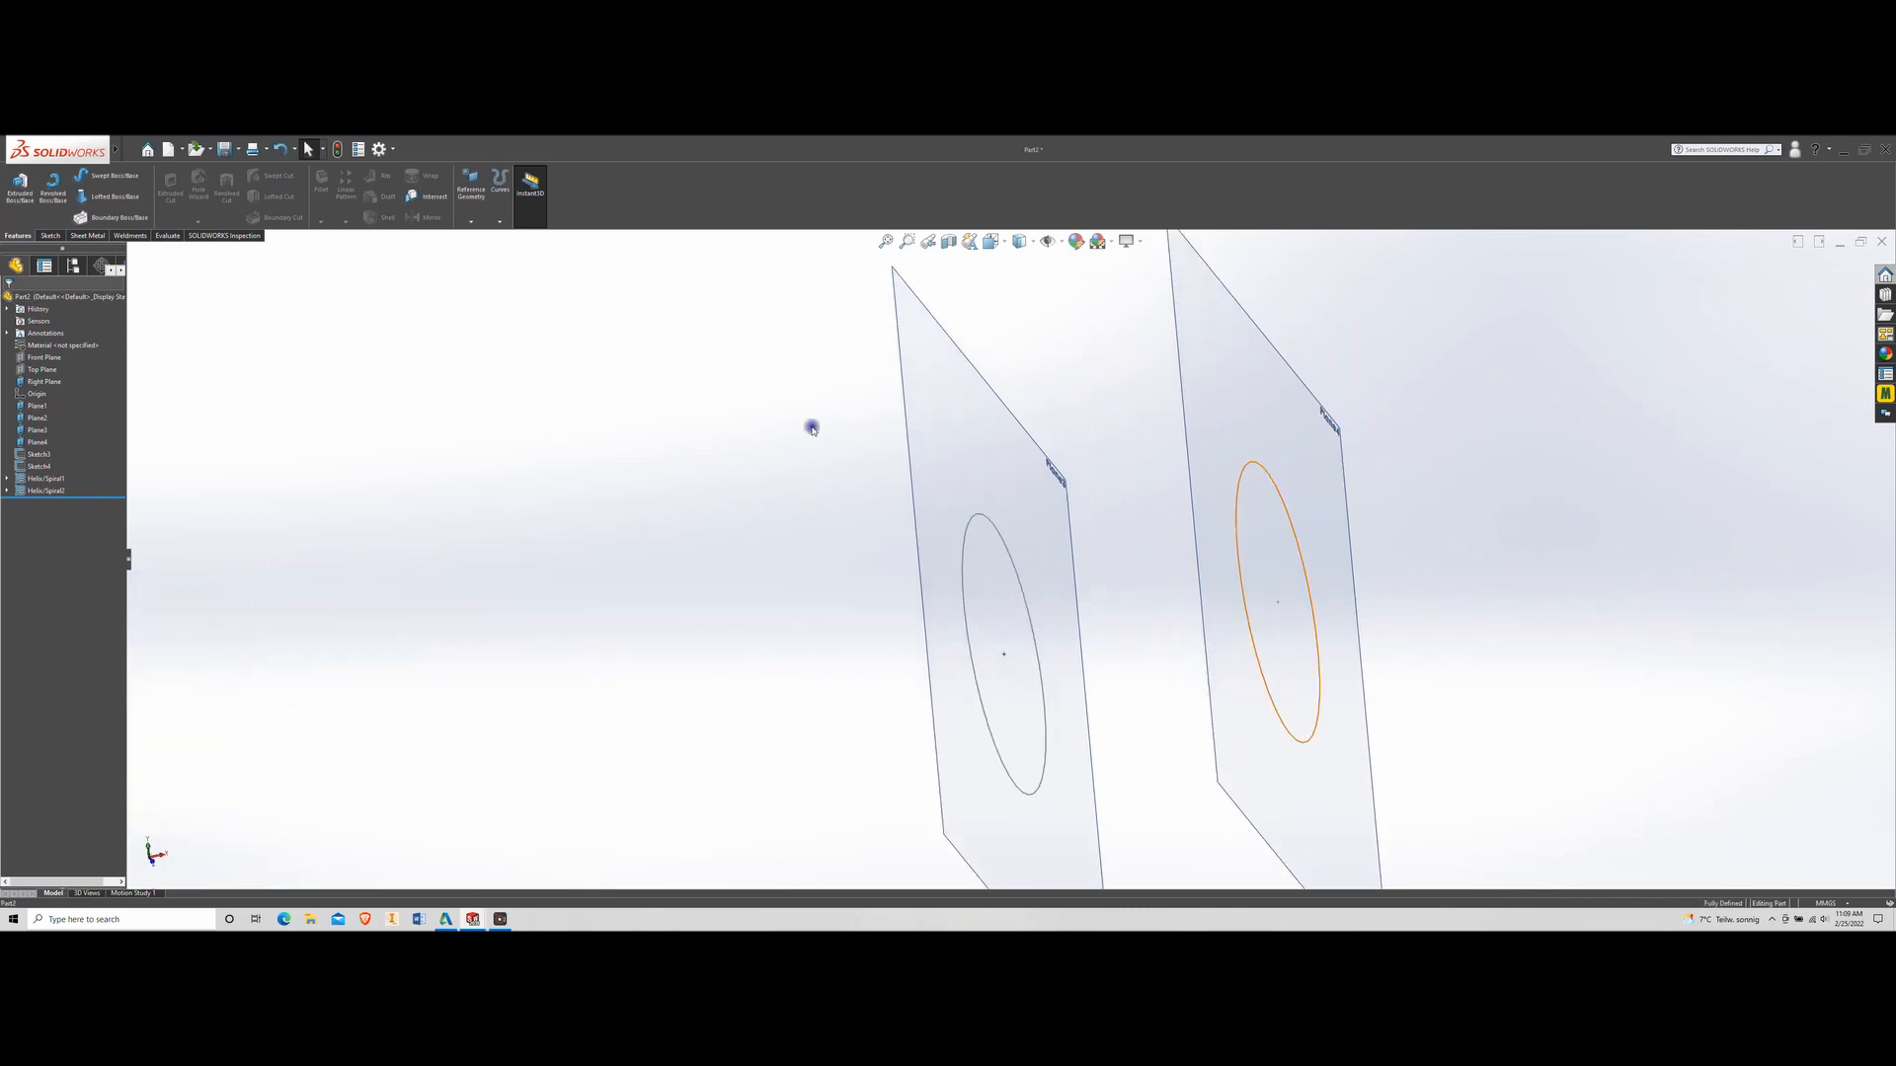
{"action": "left_click", "coordinate": [502, 225]}
{"action": "left_click", "coordinate": [512, 288]}
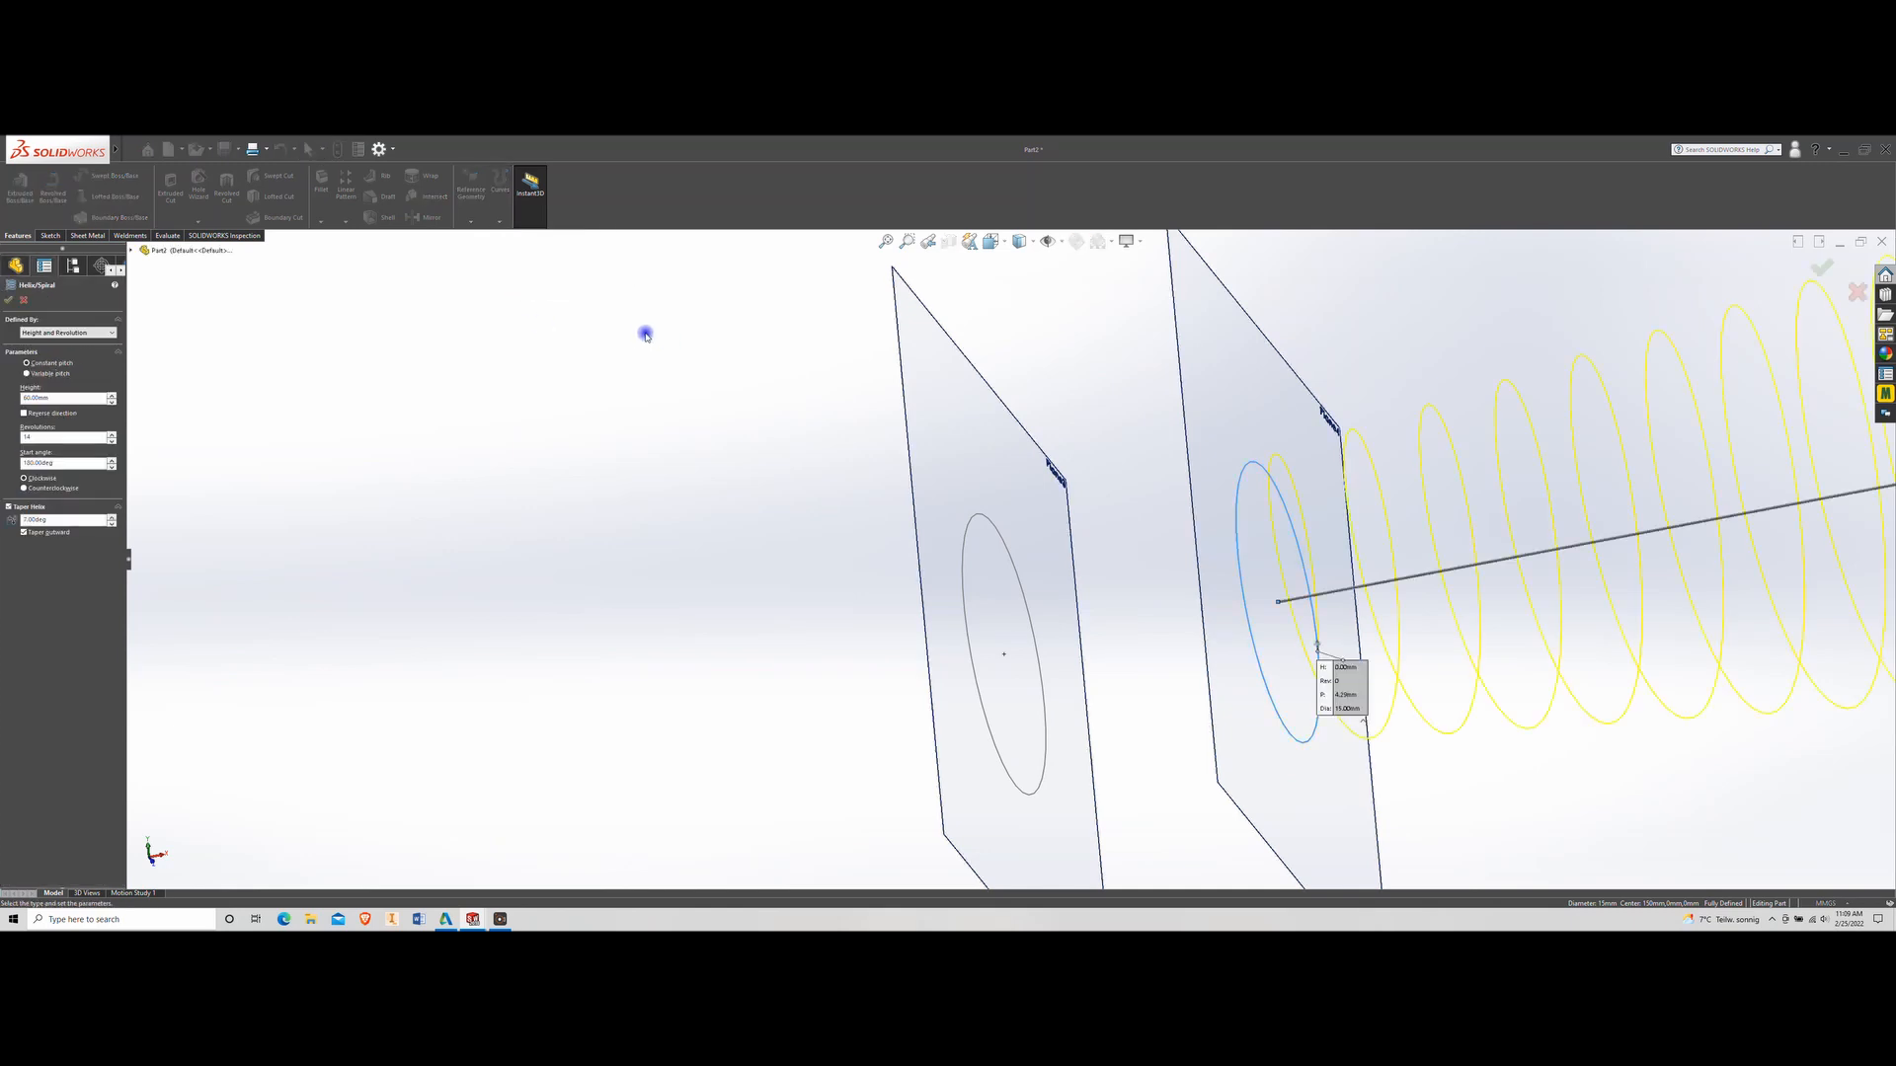
{"action": "double_click", "coordinate": [27, 437]}
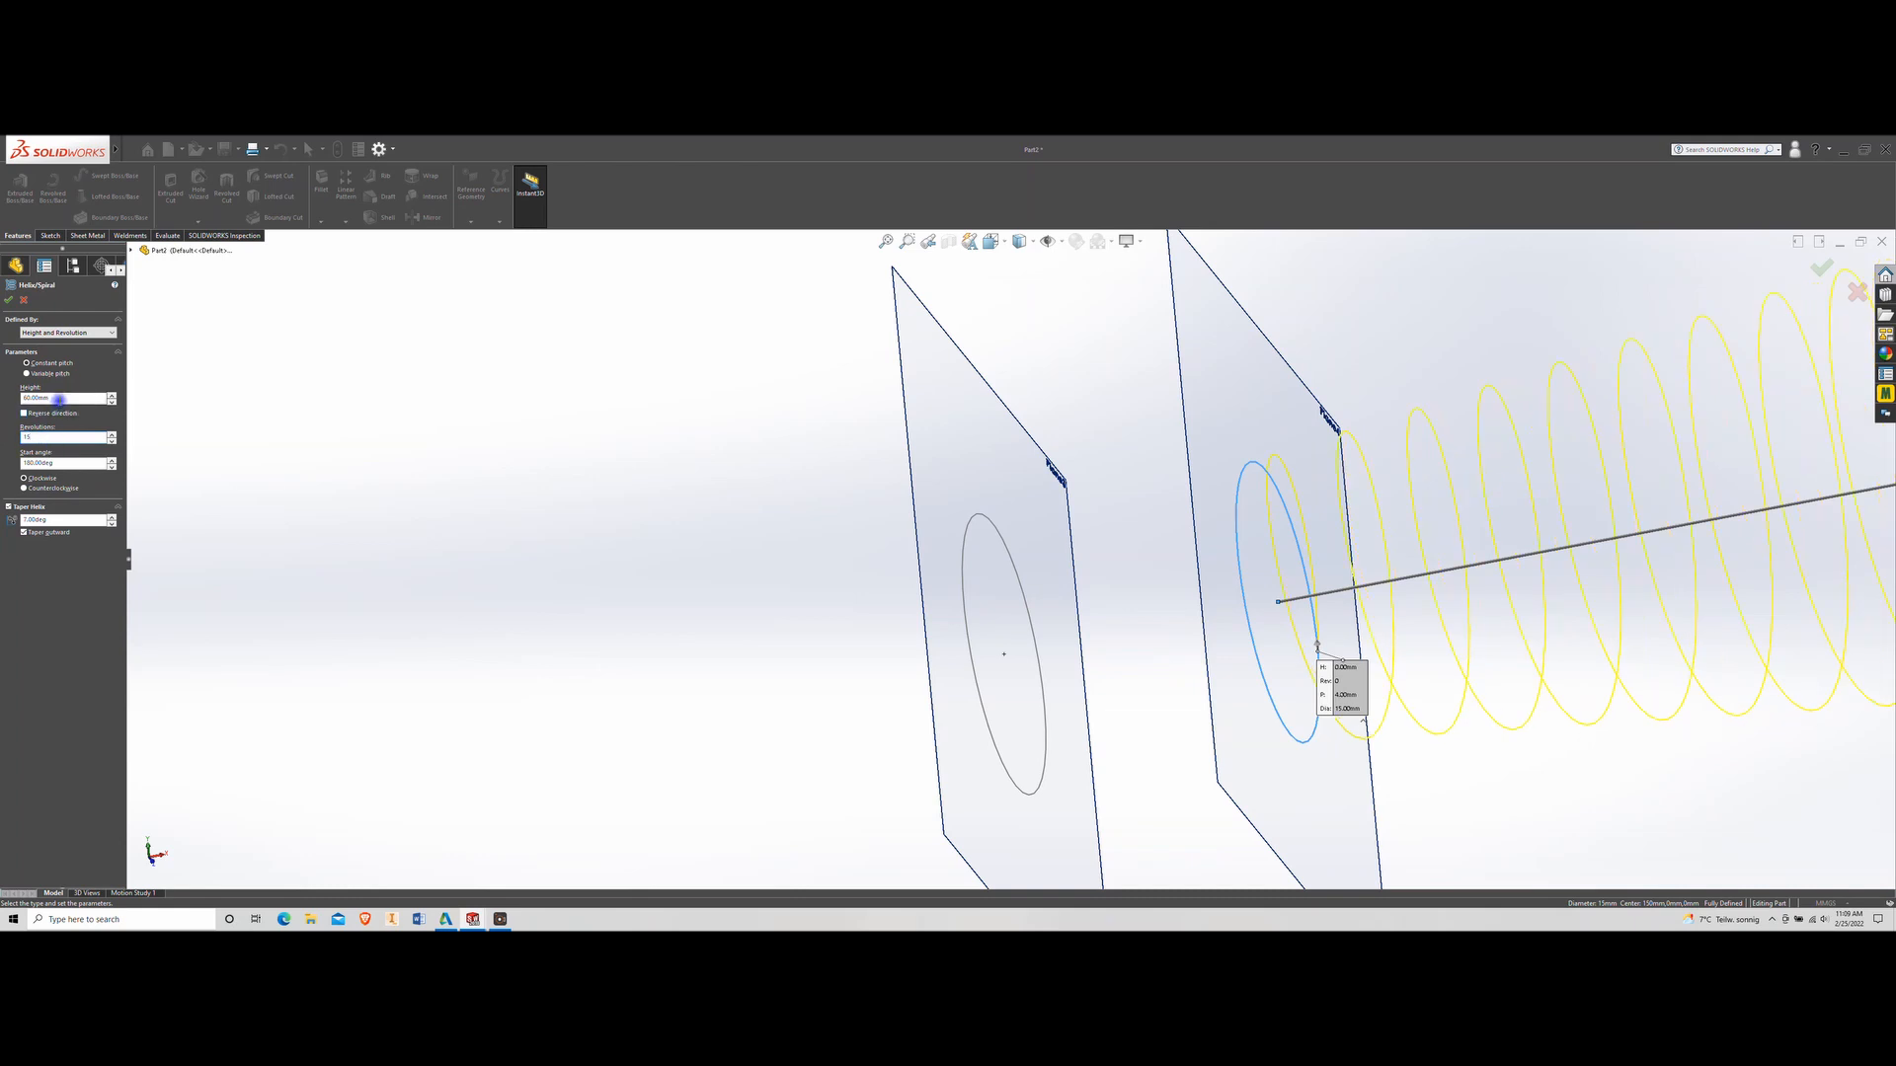
{"action": "type", "text": "15"}
{"action": "key", "text": "Return"}
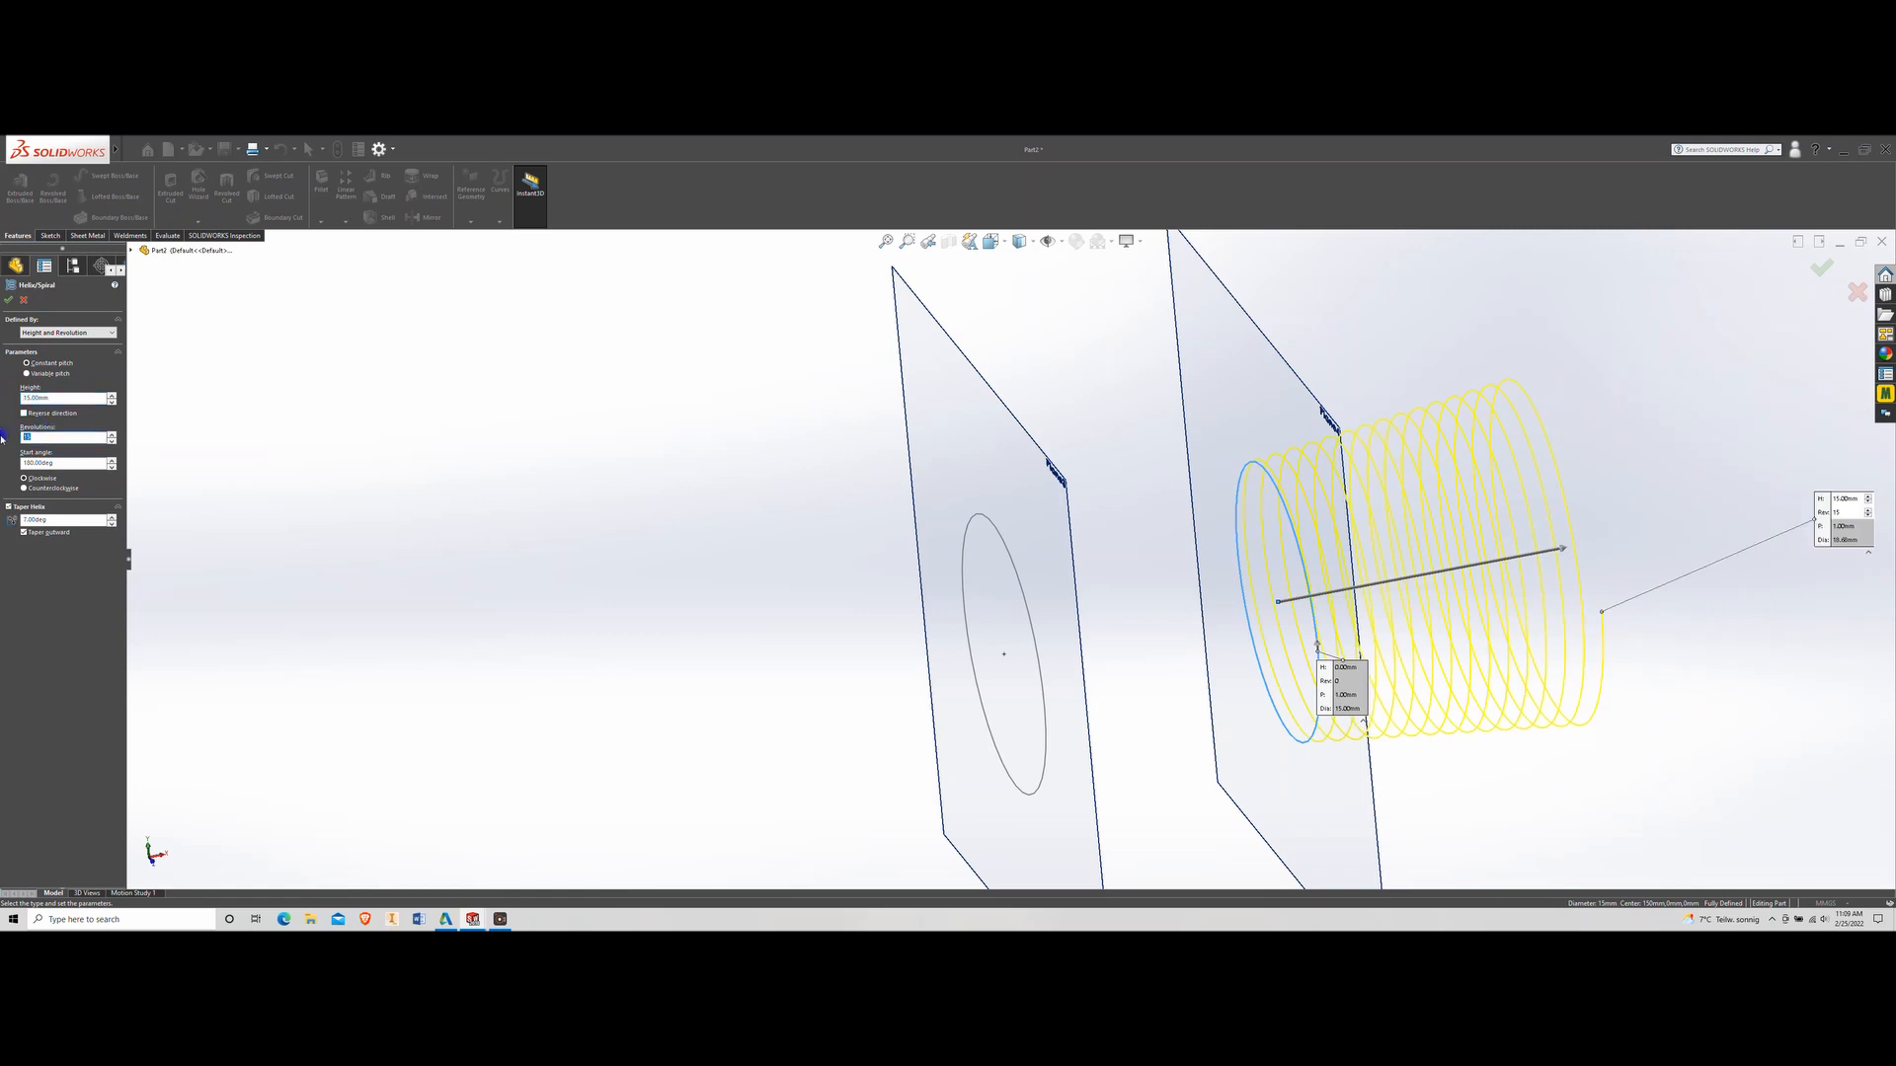
{"action": "type", "text": "6"}
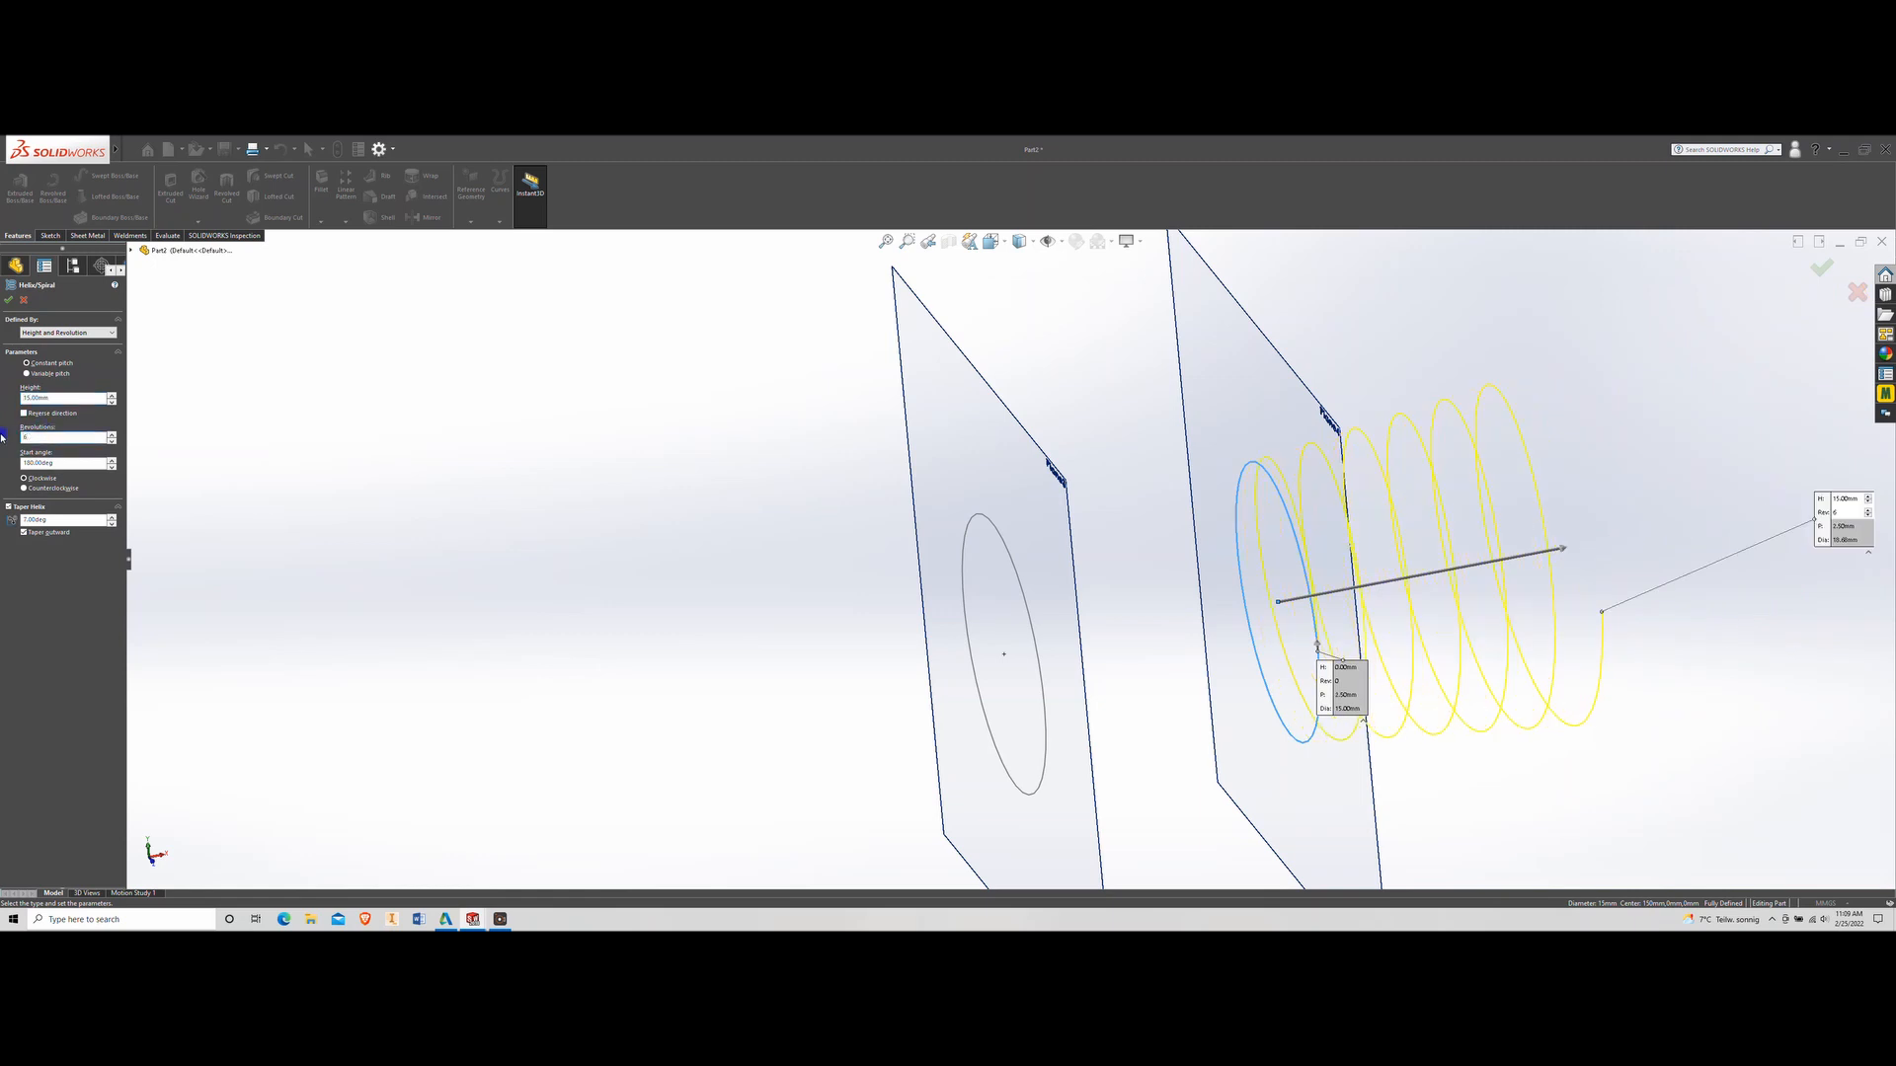
Turn off the taper, switch the helix to counterclockwise, reverse its direction toward the neighbouring plane and accept the curve
{"action": "left_click", "coordinate": [8, 508]}
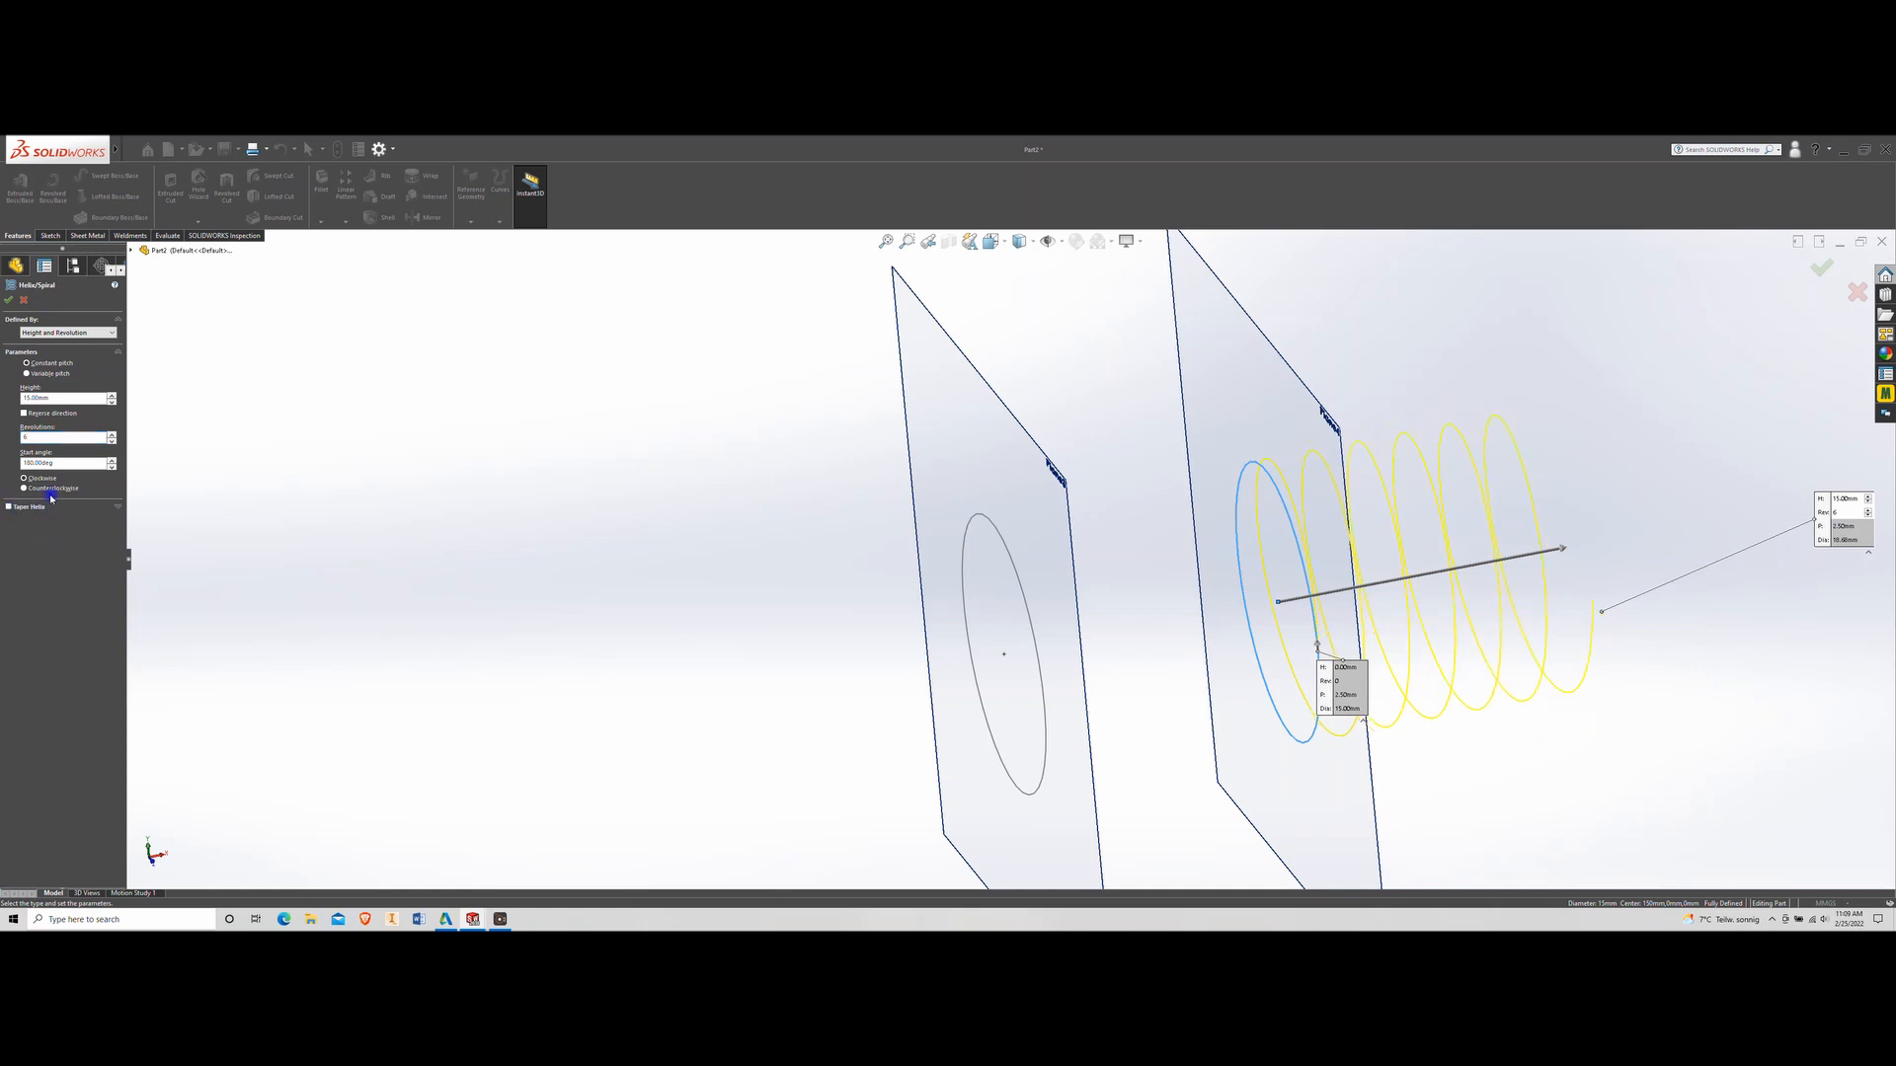
{"action": "left_click", "coordinate": [45, 490]}
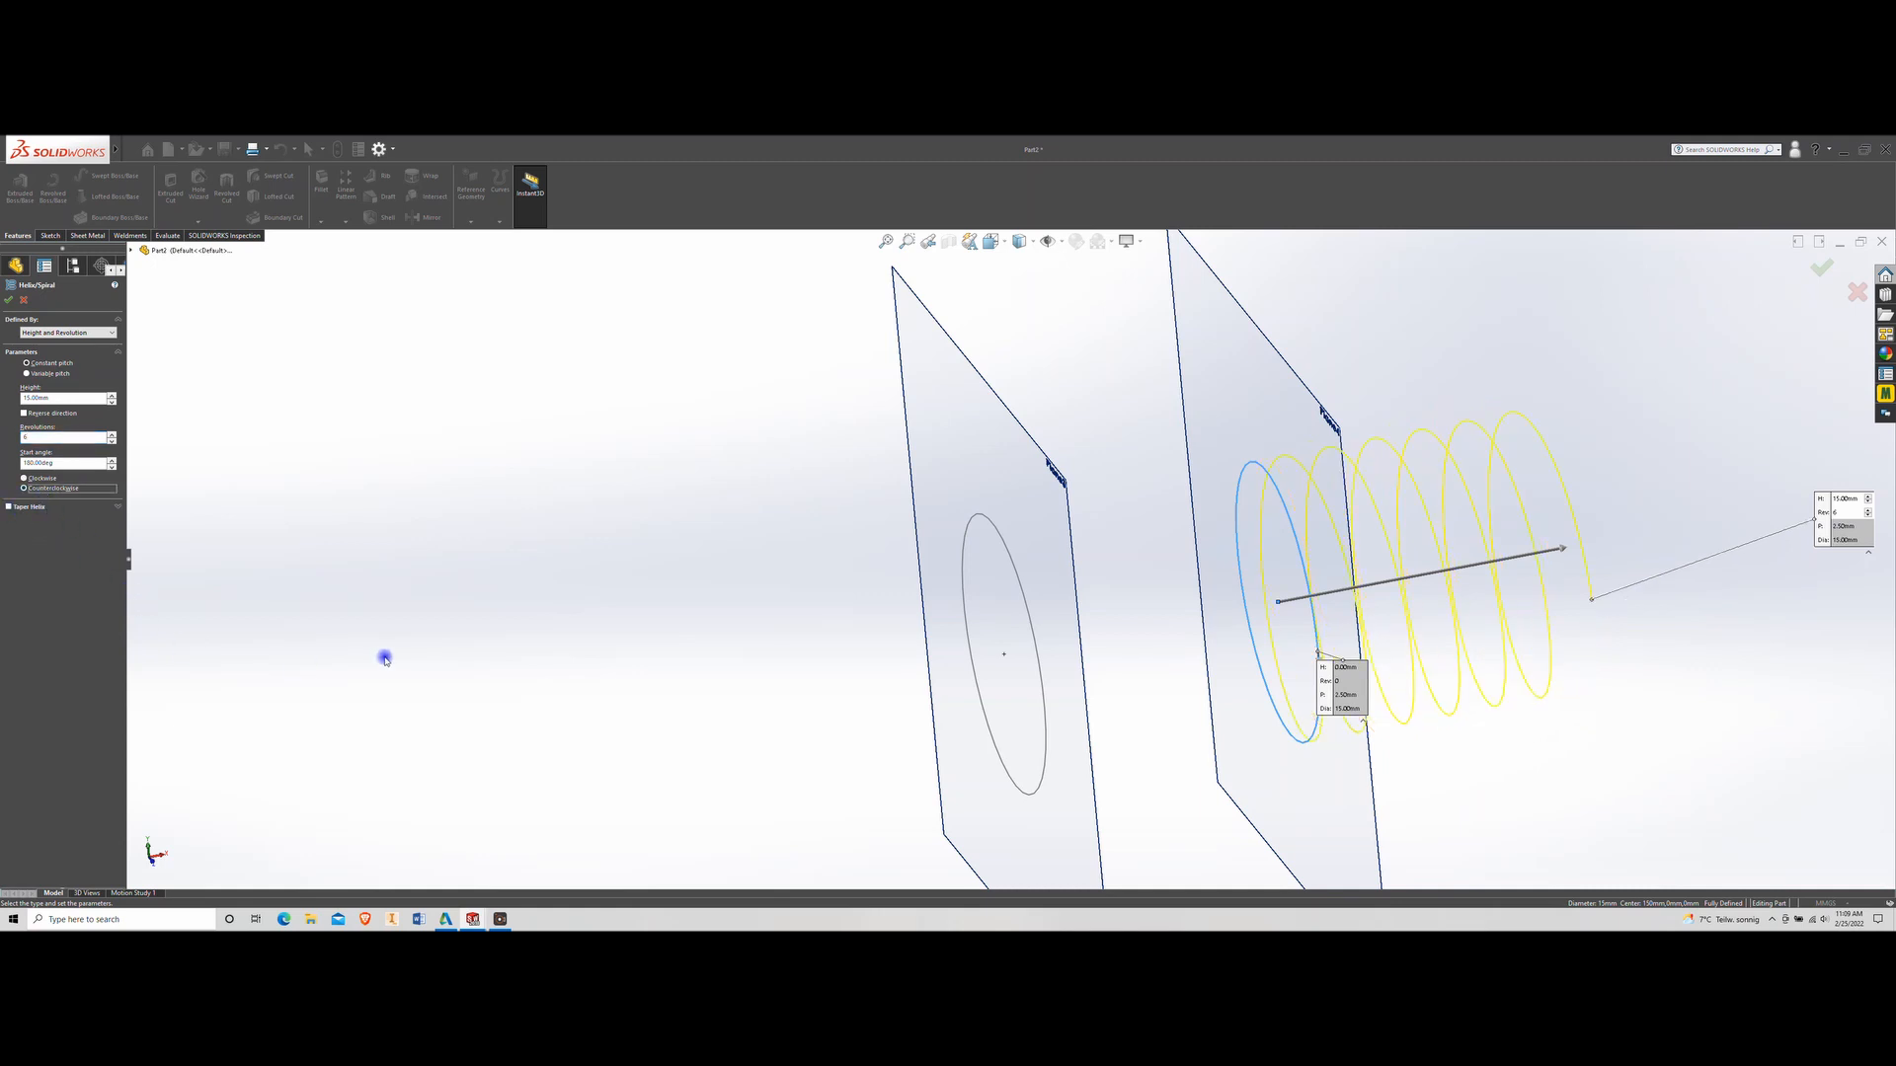
{"action": "middle_click_drag", "start_coordinate": [1089, 559], "coordinate": [1127, 569]}
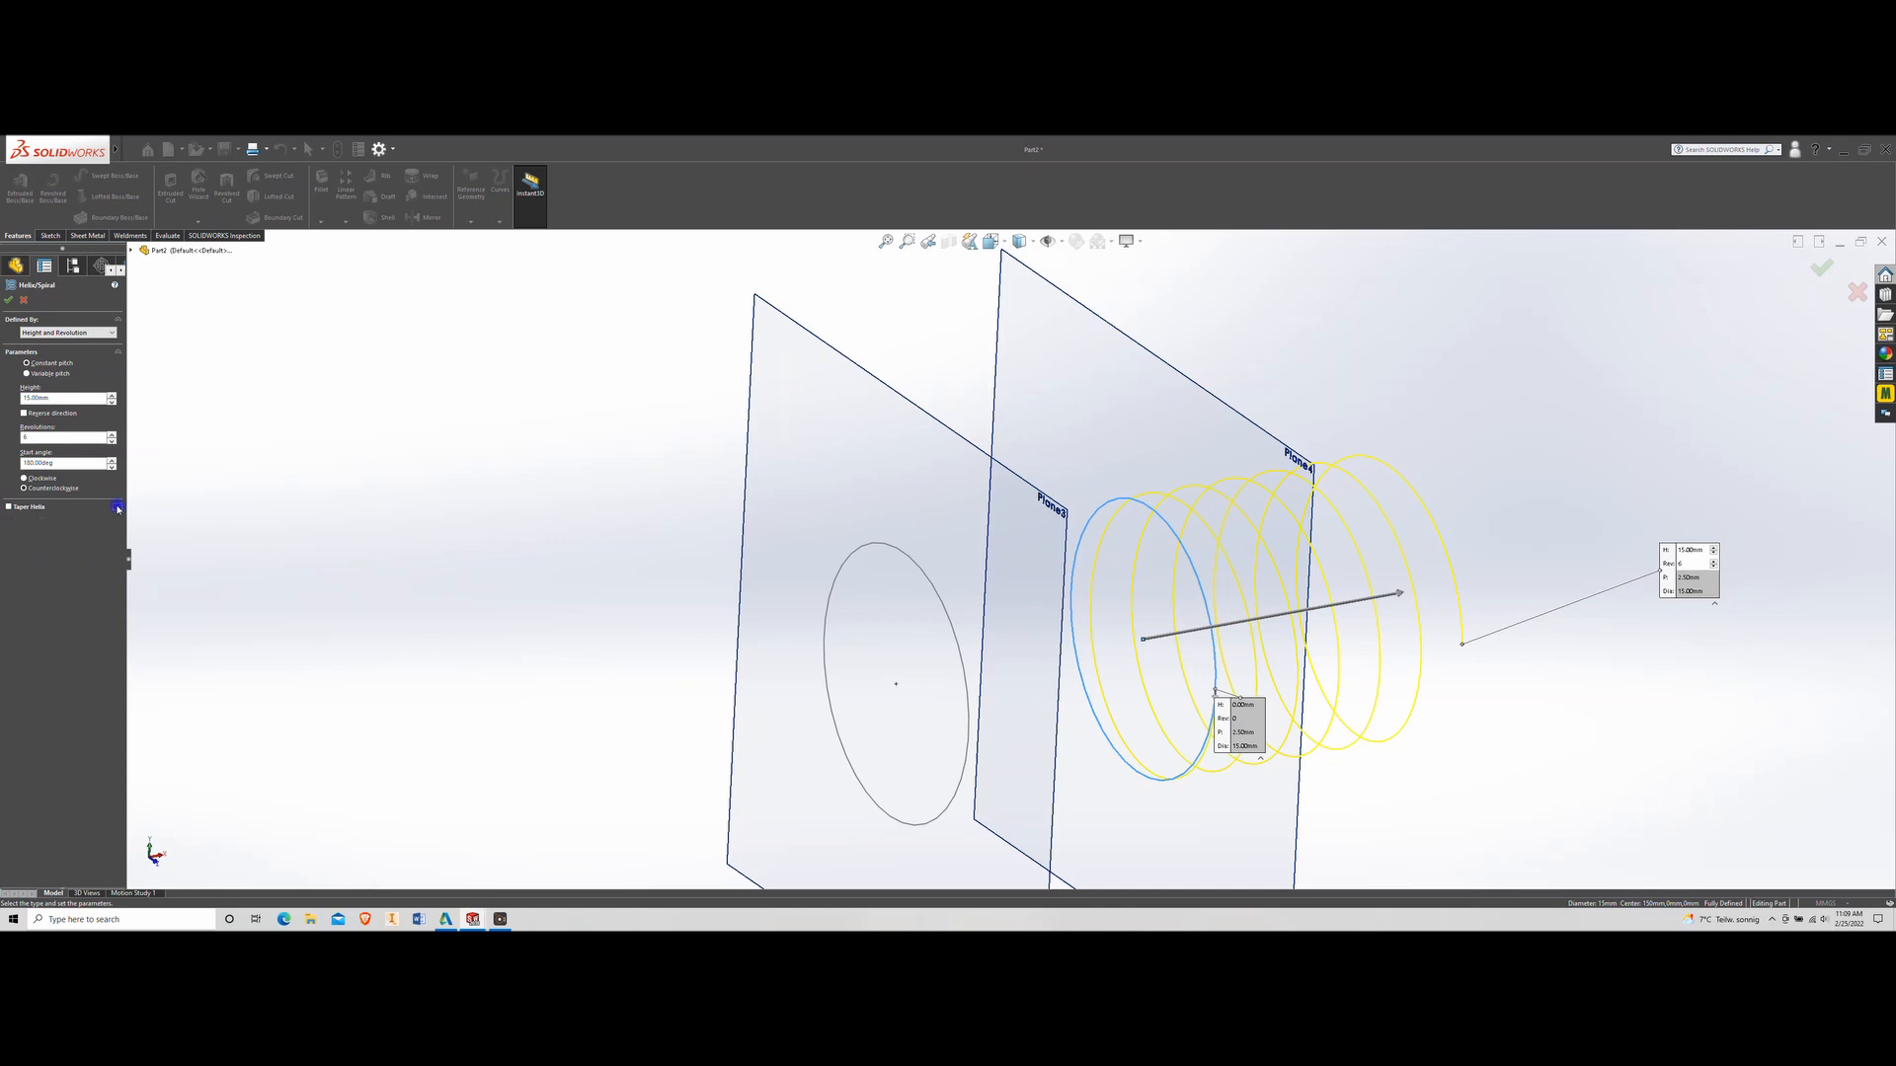
{"action": "left_click", "coordinate": [35, 415]}
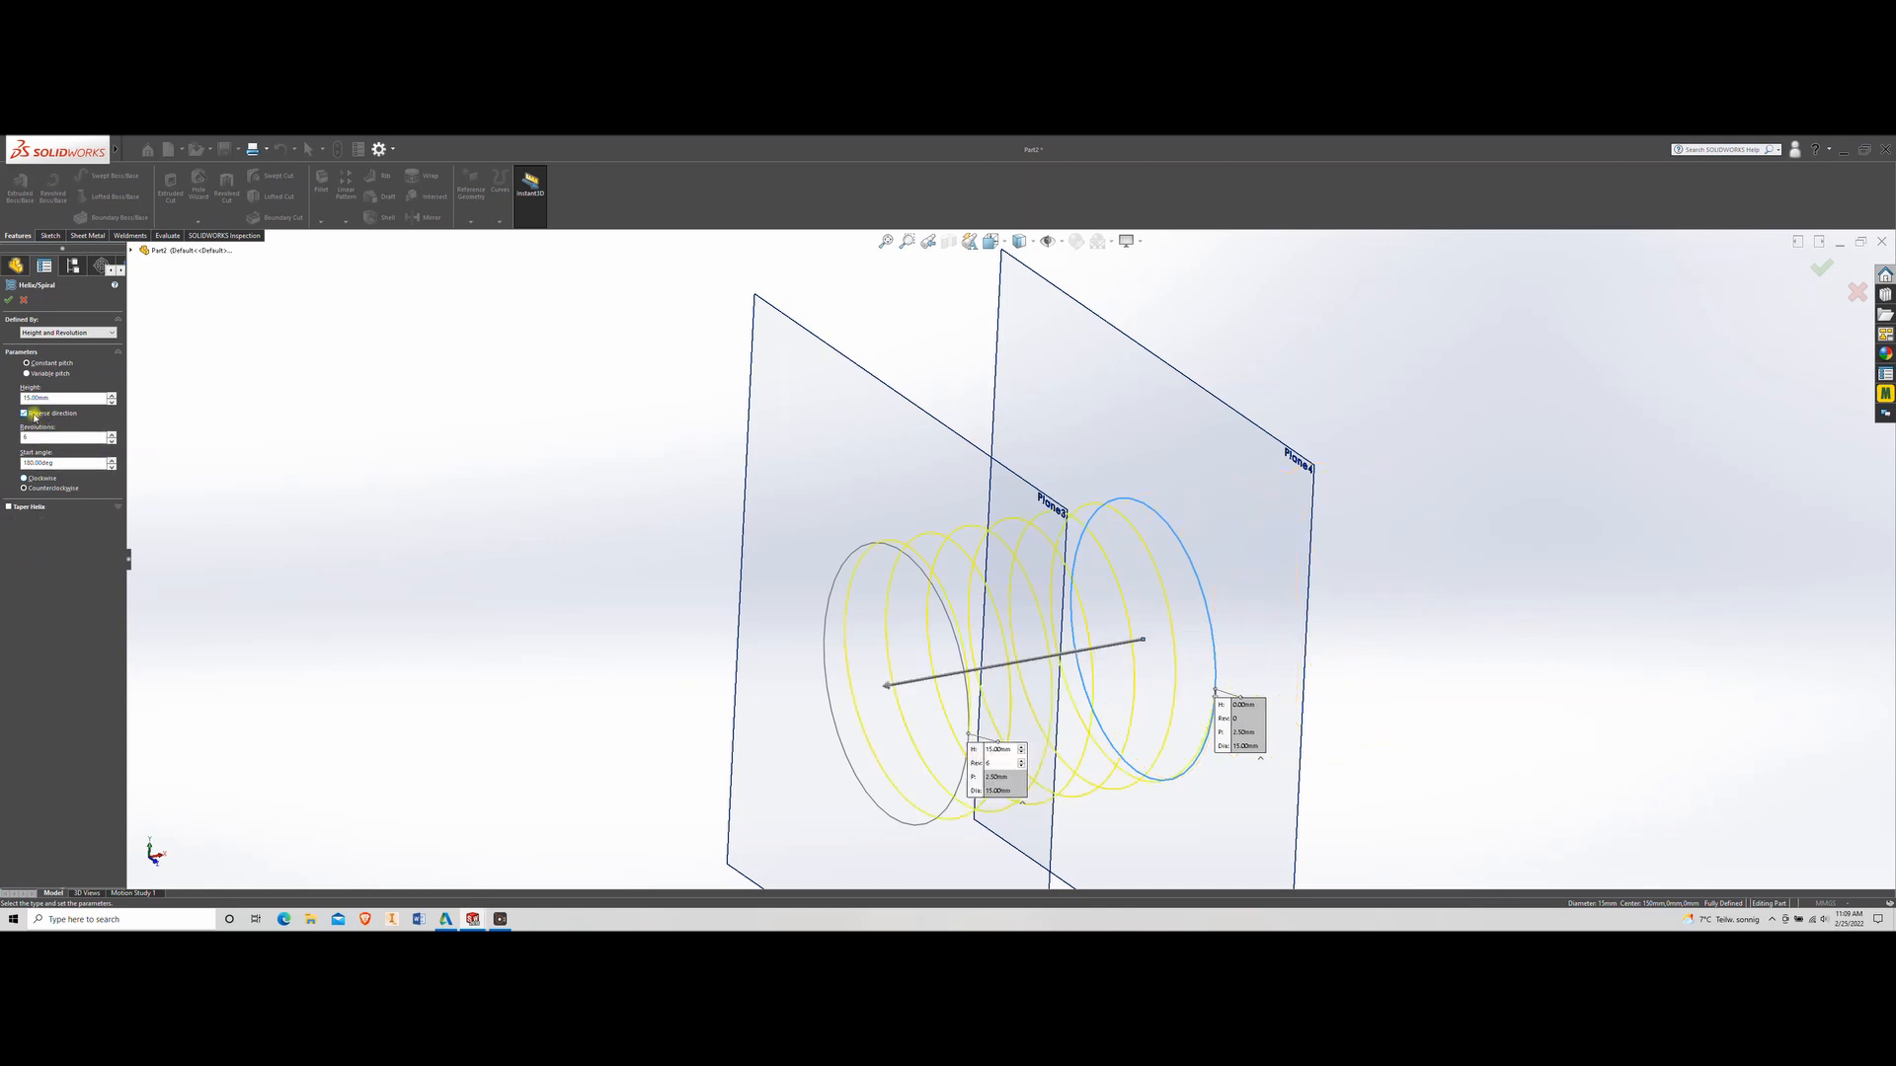
{"action": "middle_click_drag", "start_coordinate": [527, 517], "coordinate": [672, 583]}
{"action": "right_click", "coordinate": [720, 578]}
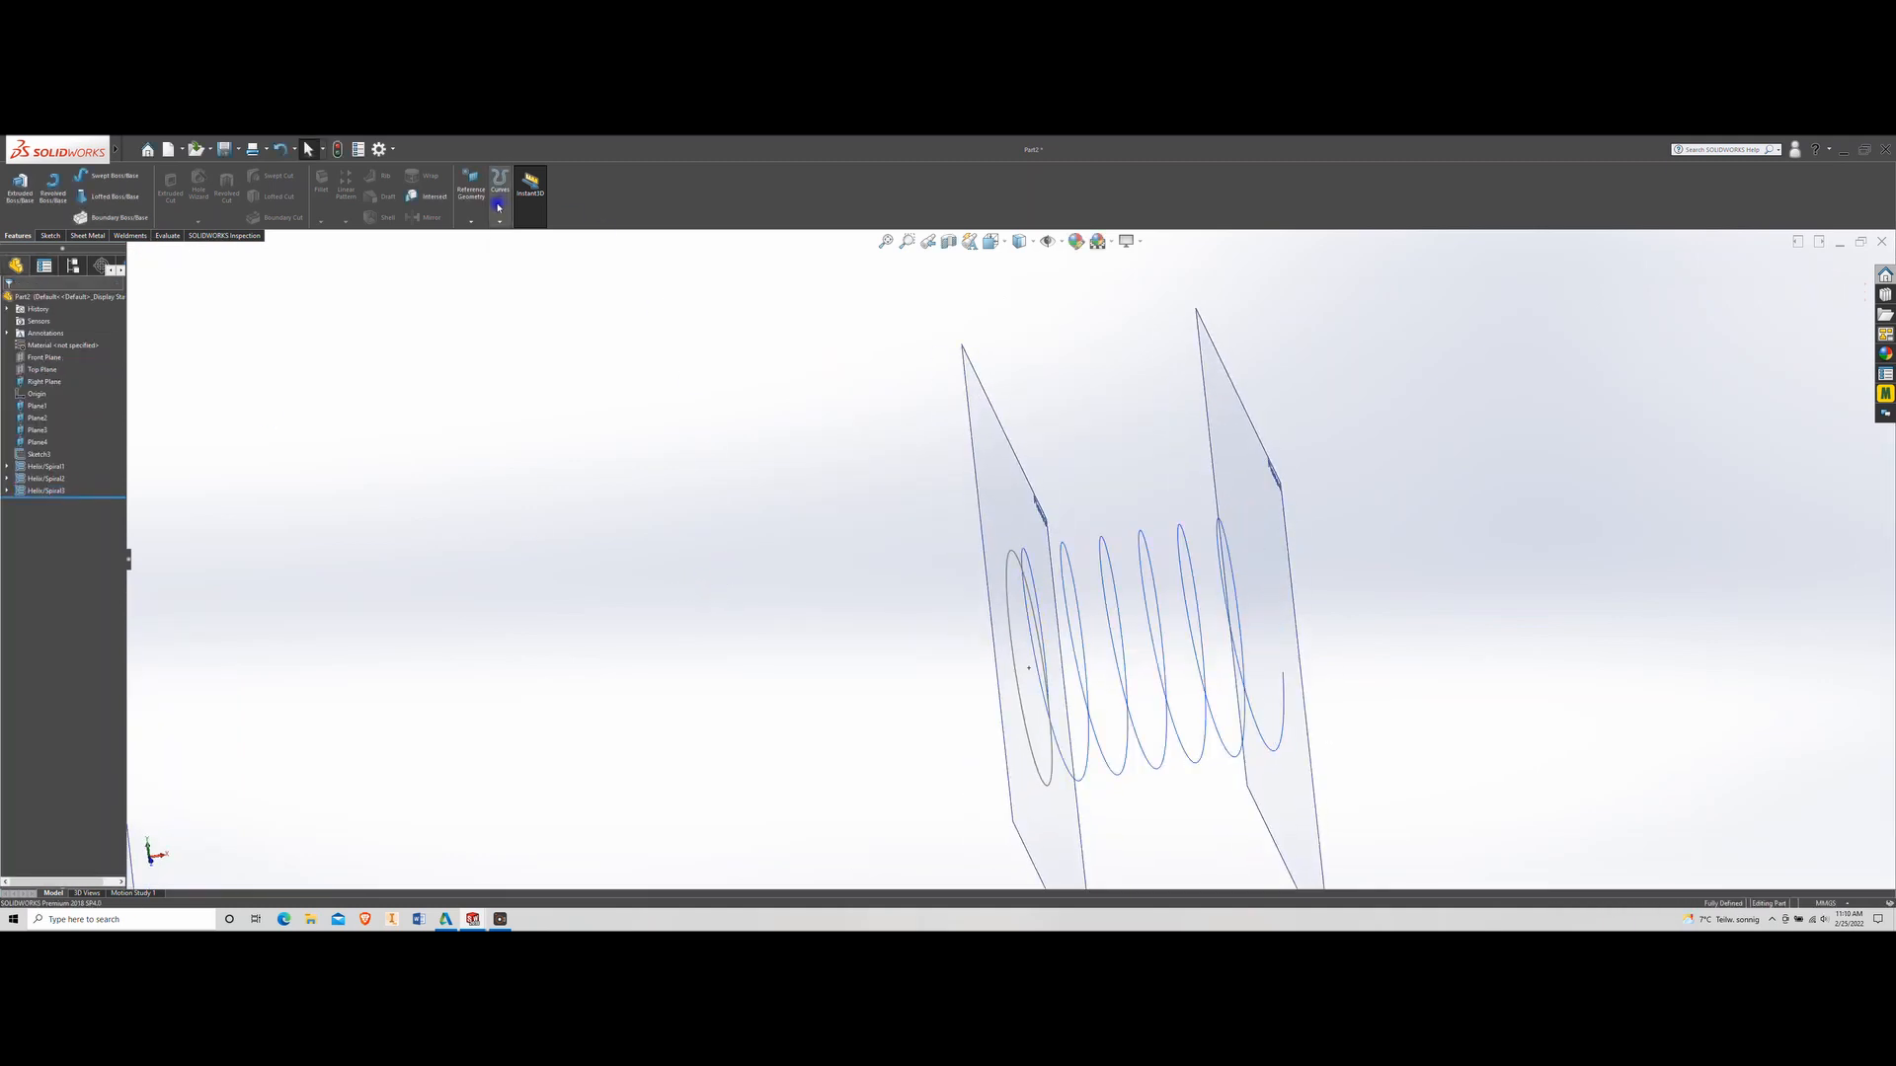
Start a Helix/Spiral curve from the third offset plane's circle with a height of 60 mm and 14 revolutions
{"action": "left_click", "coordinate": [498, 217]}
{"action": "left_click", "coordinate": [717, 431]}
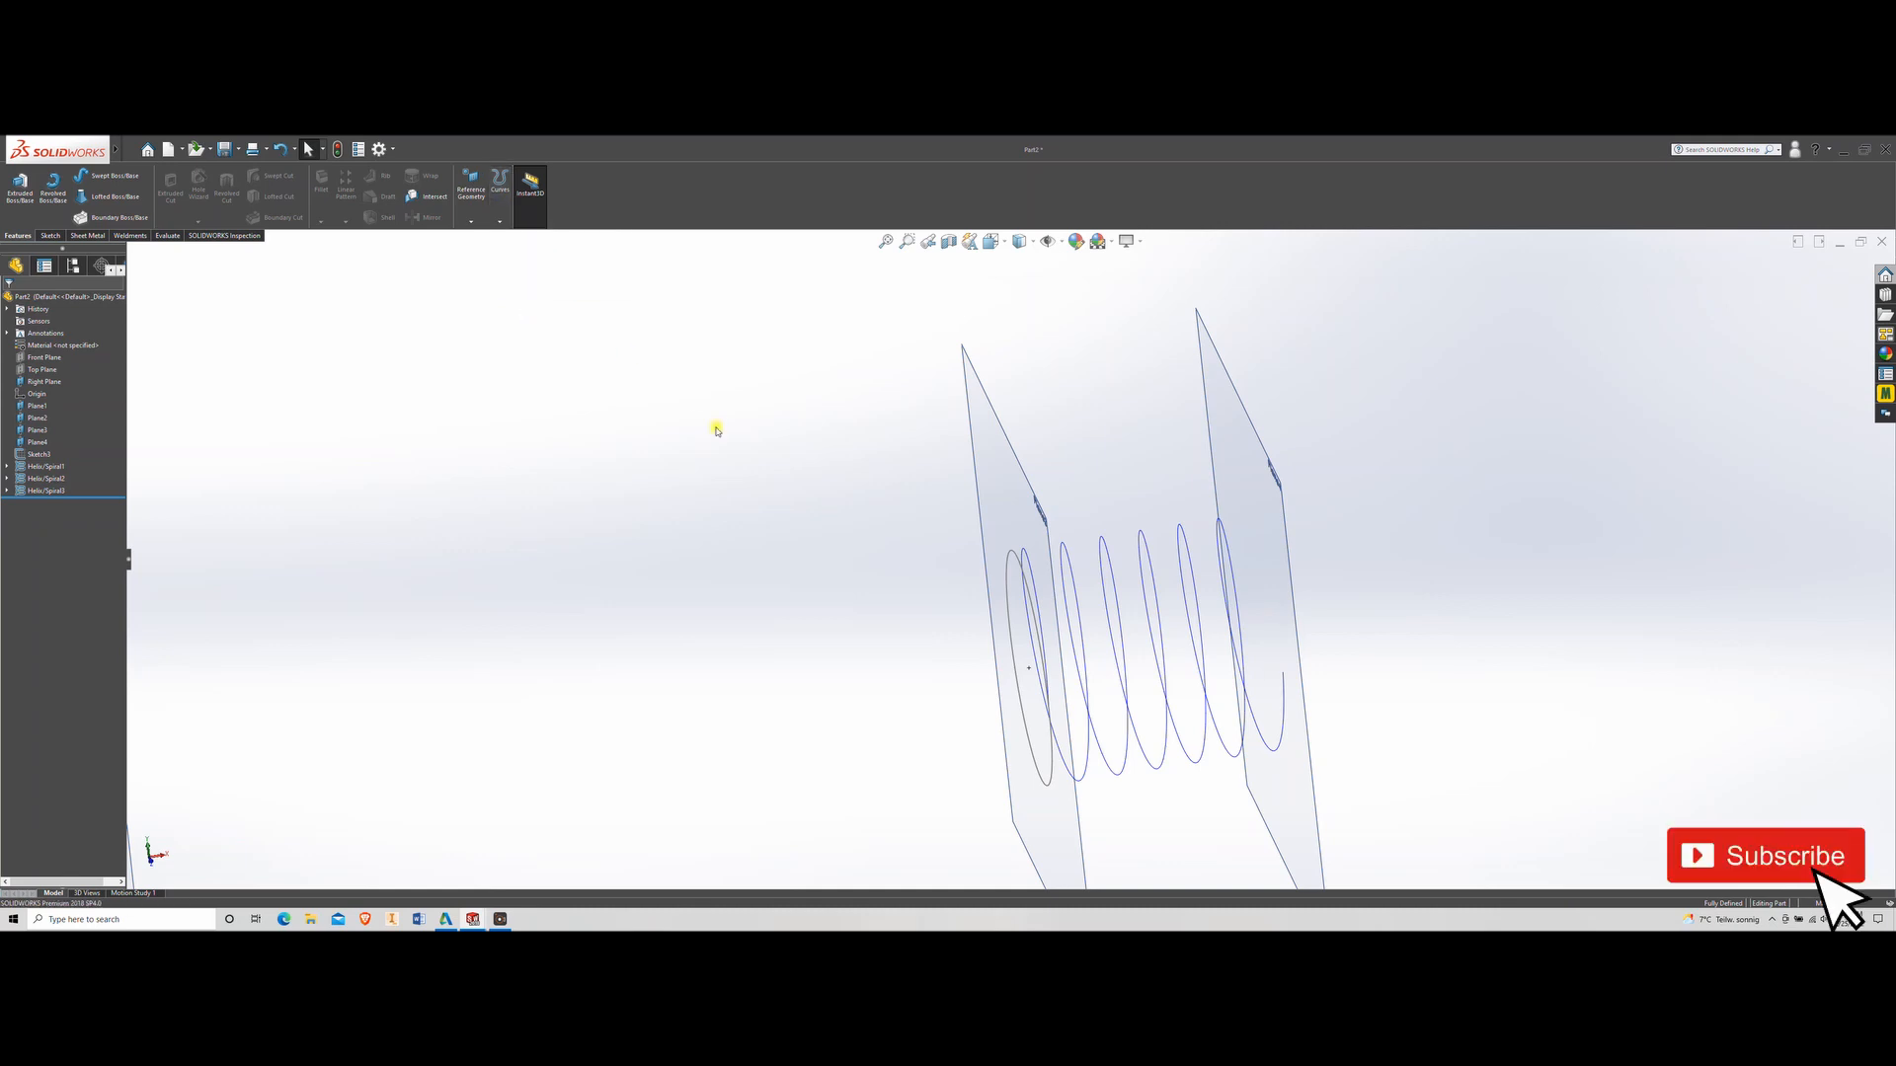
{"action": "left_click", "coordinate": [1015, 559]}
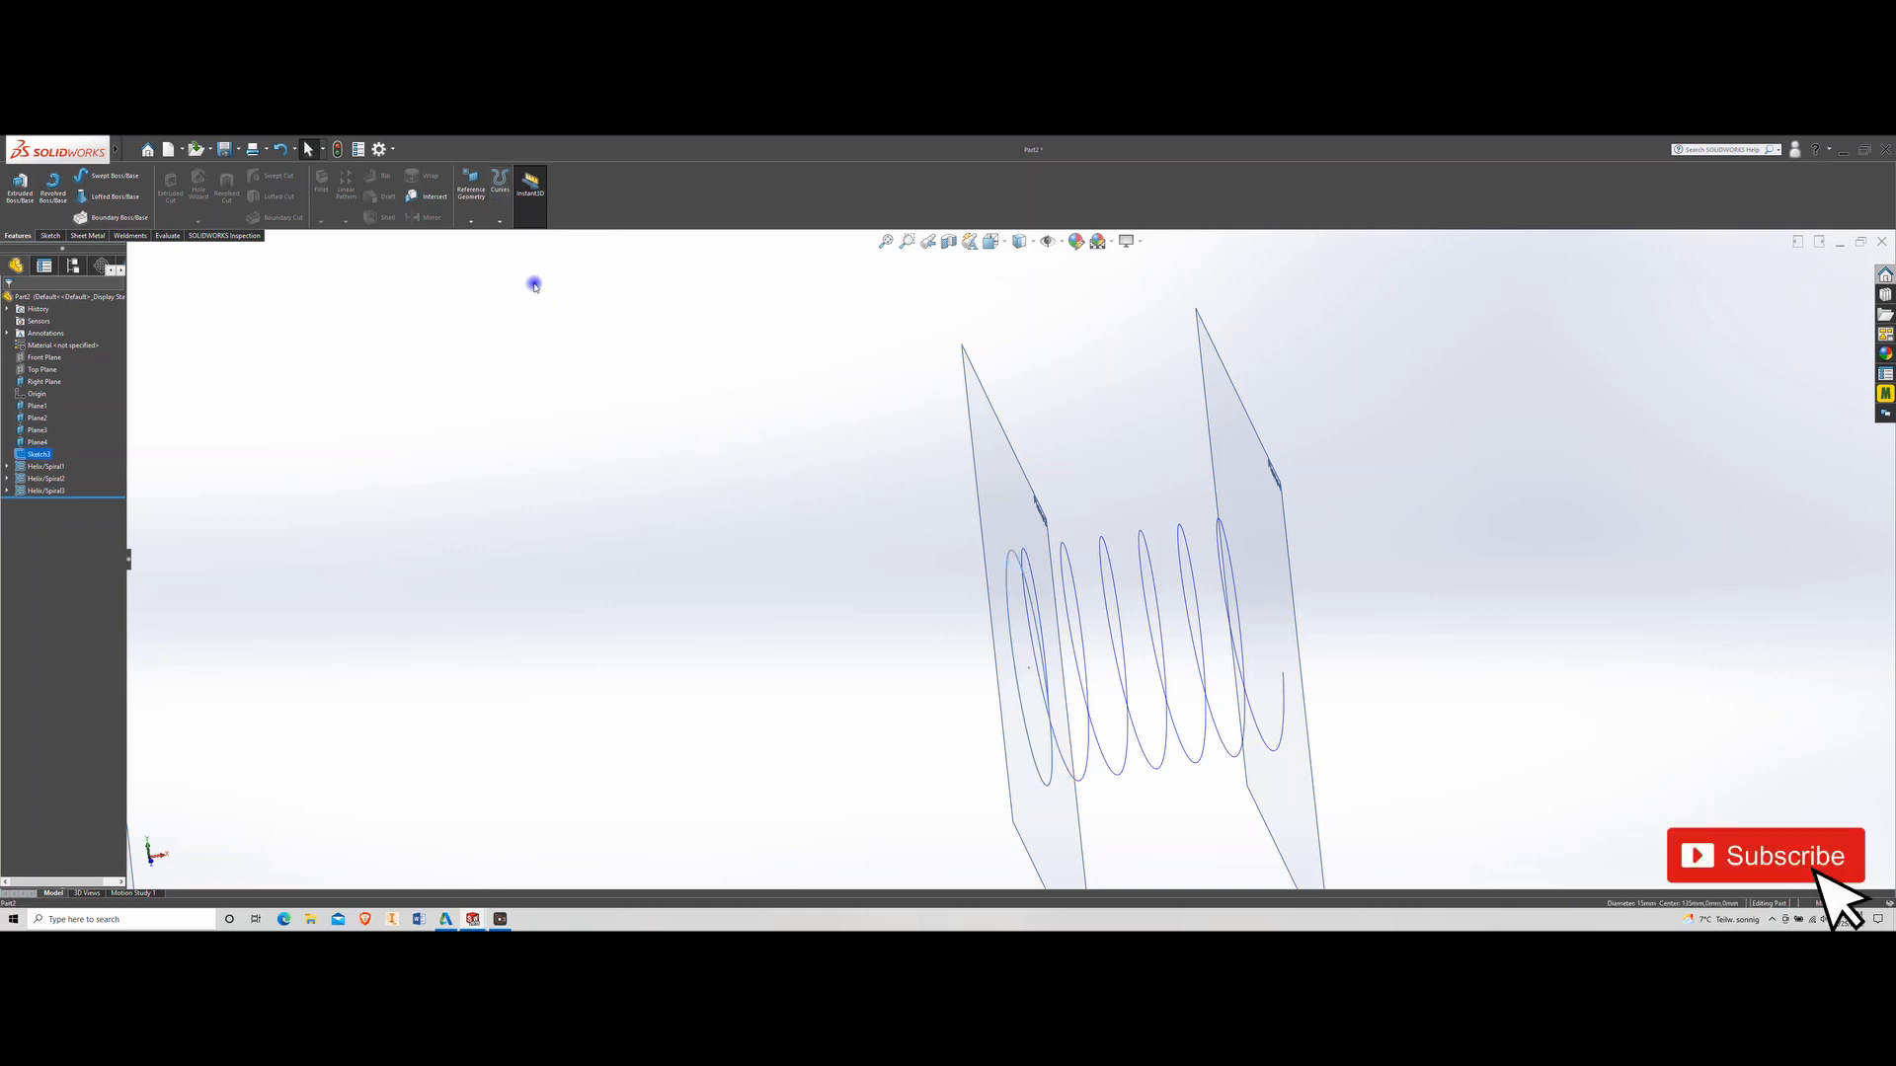
{"action": "left_click", "coordinate": [500, 221]}
{"action": "left_click", "coordinate": [523, 288]}
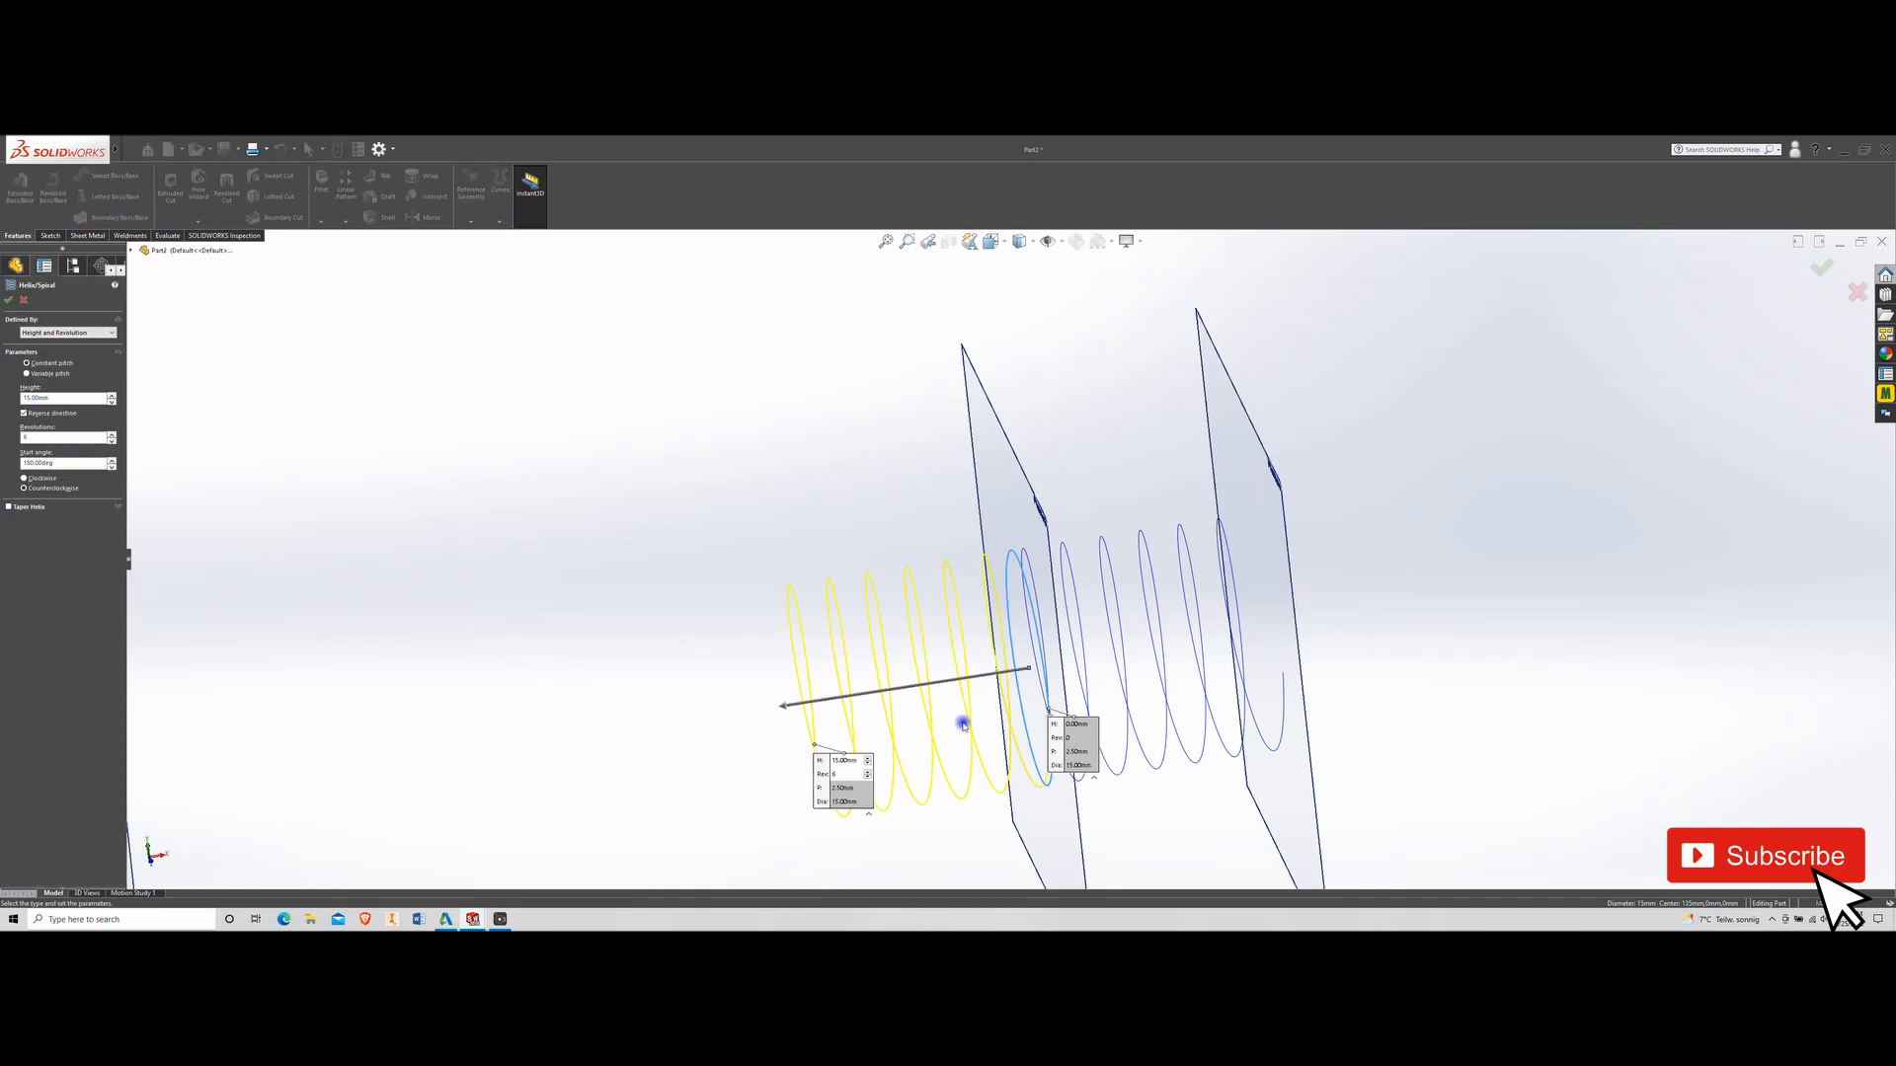
{"action": "double_click", "coordinate": [71, 397]}
{"action": "type", "text": "60"}
{"action": "key", "text": "Return"}
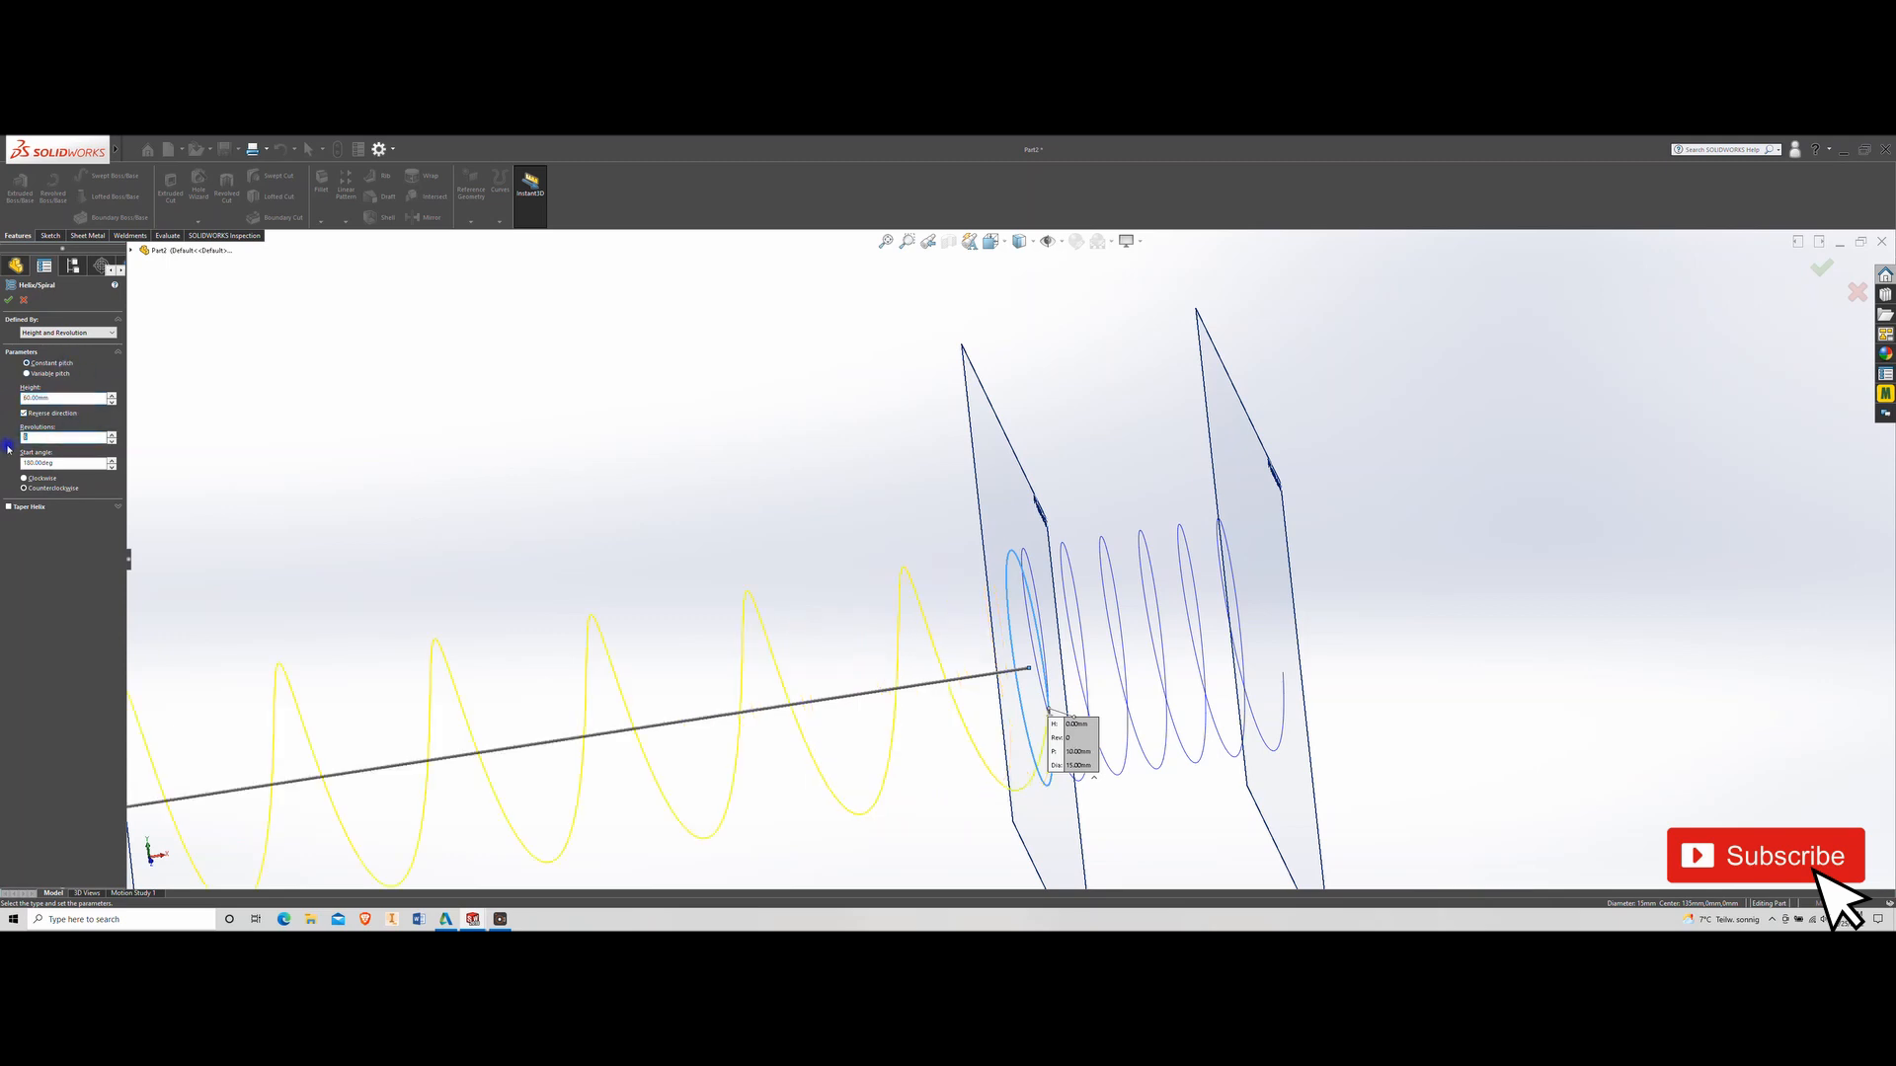
{"action": "type", "text": "14"}
{"action": "key", "text": "Return"}
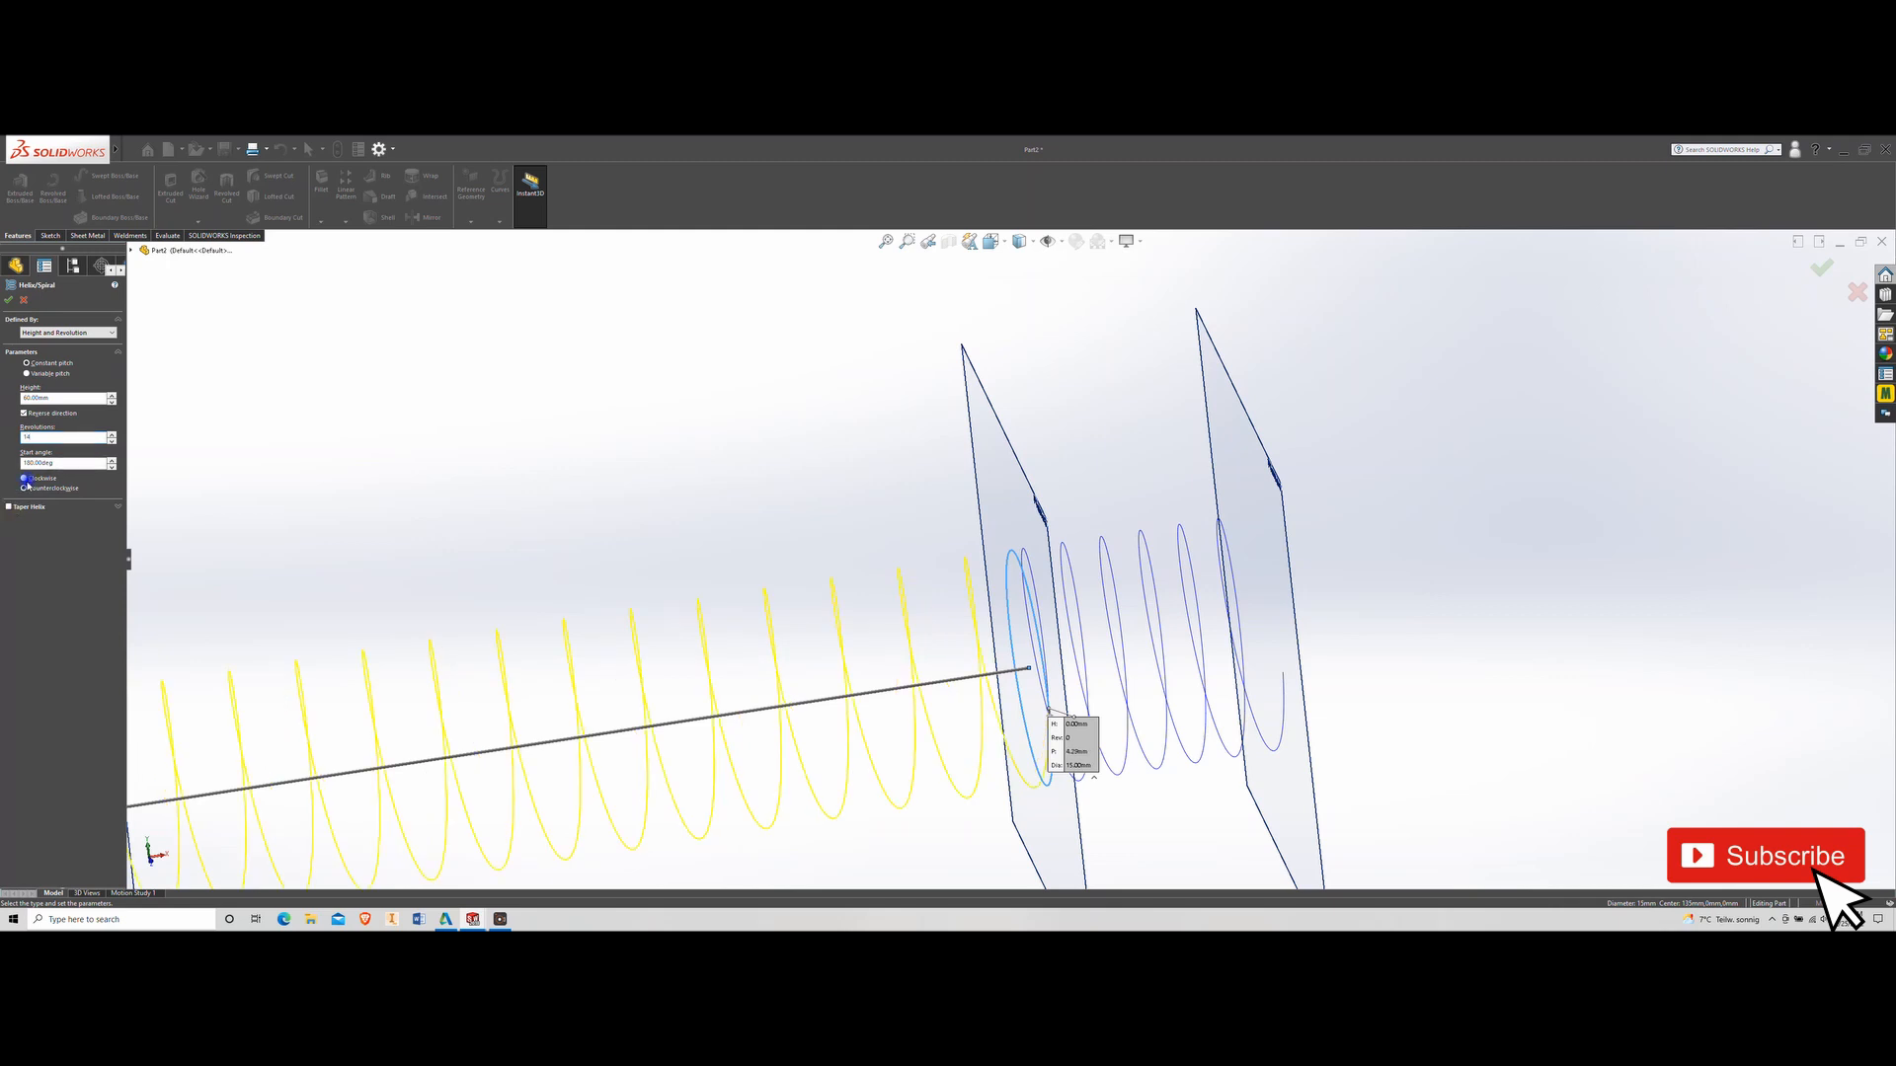
Give the helix on the third offset plane a 7 degree outward taper and accept the curve
{"action": "left_click", "coordinate": [10, 507]}
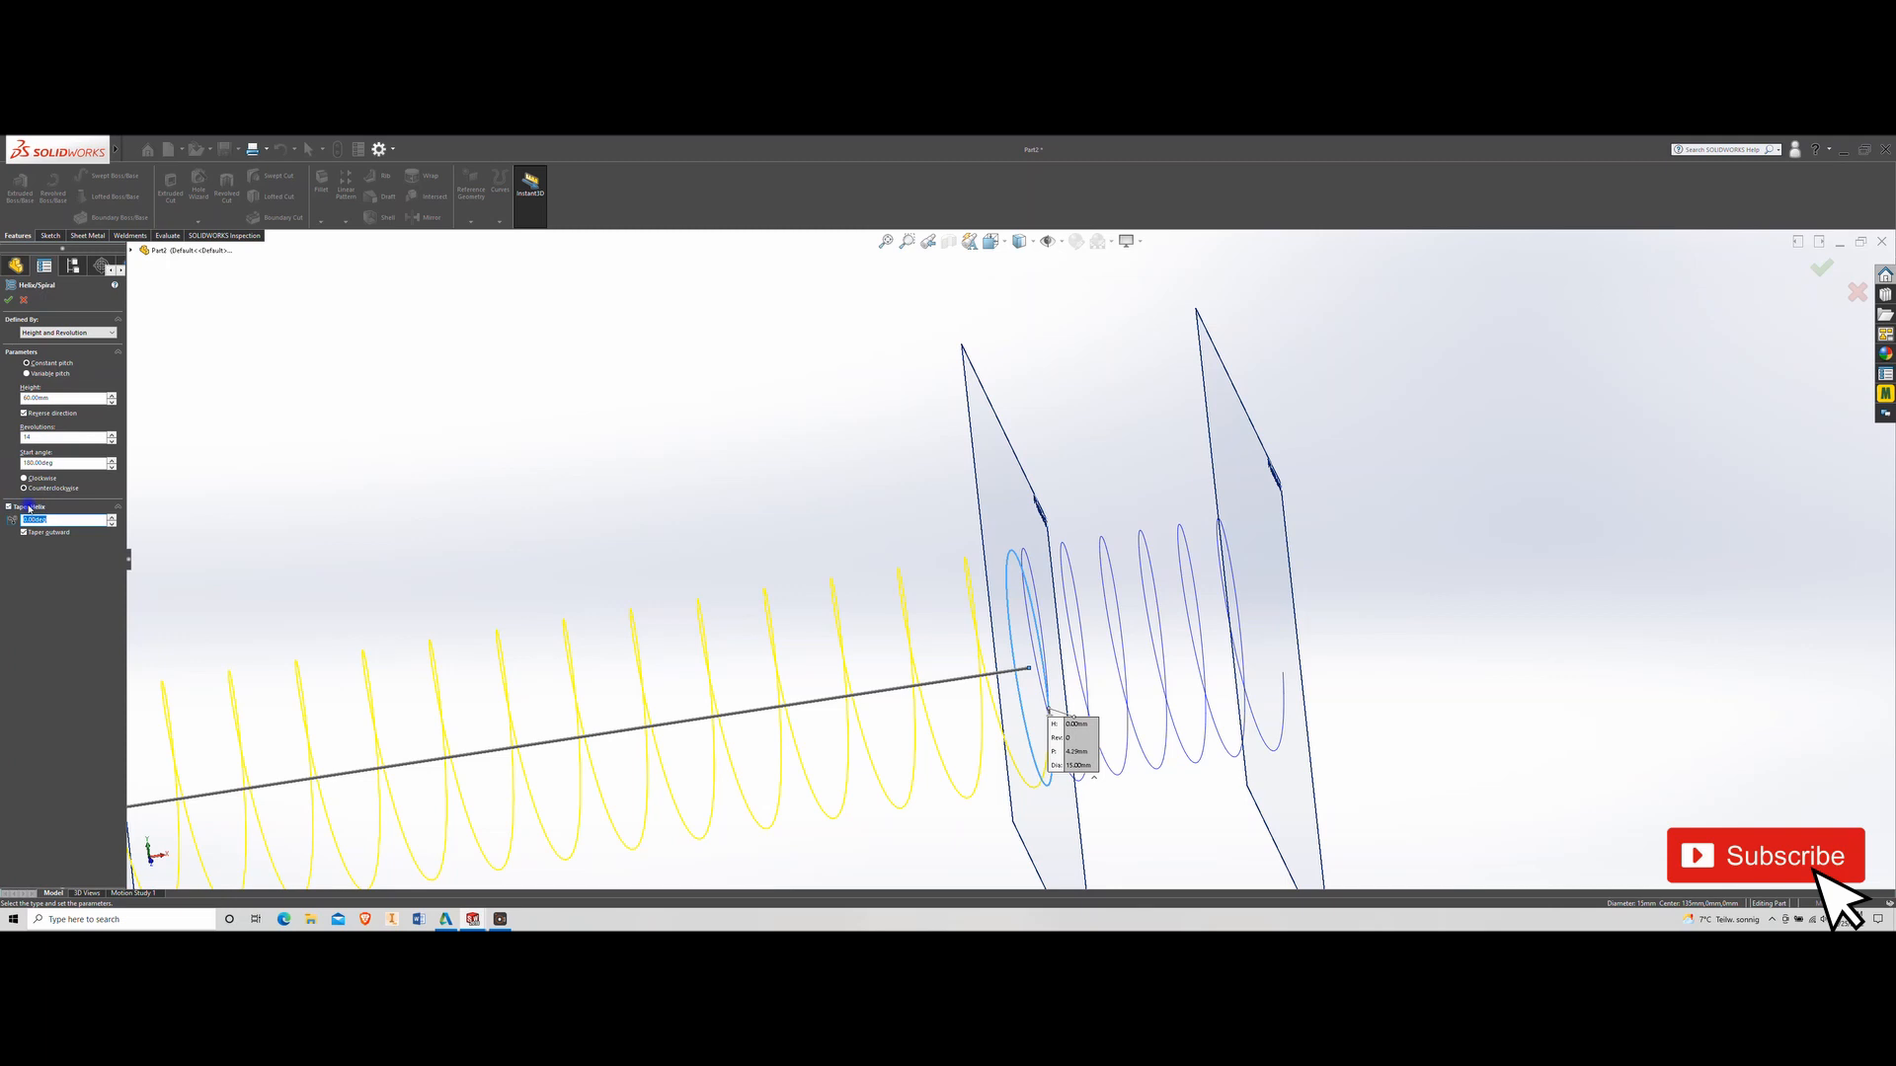
{"action": "key", "text": "Return"}
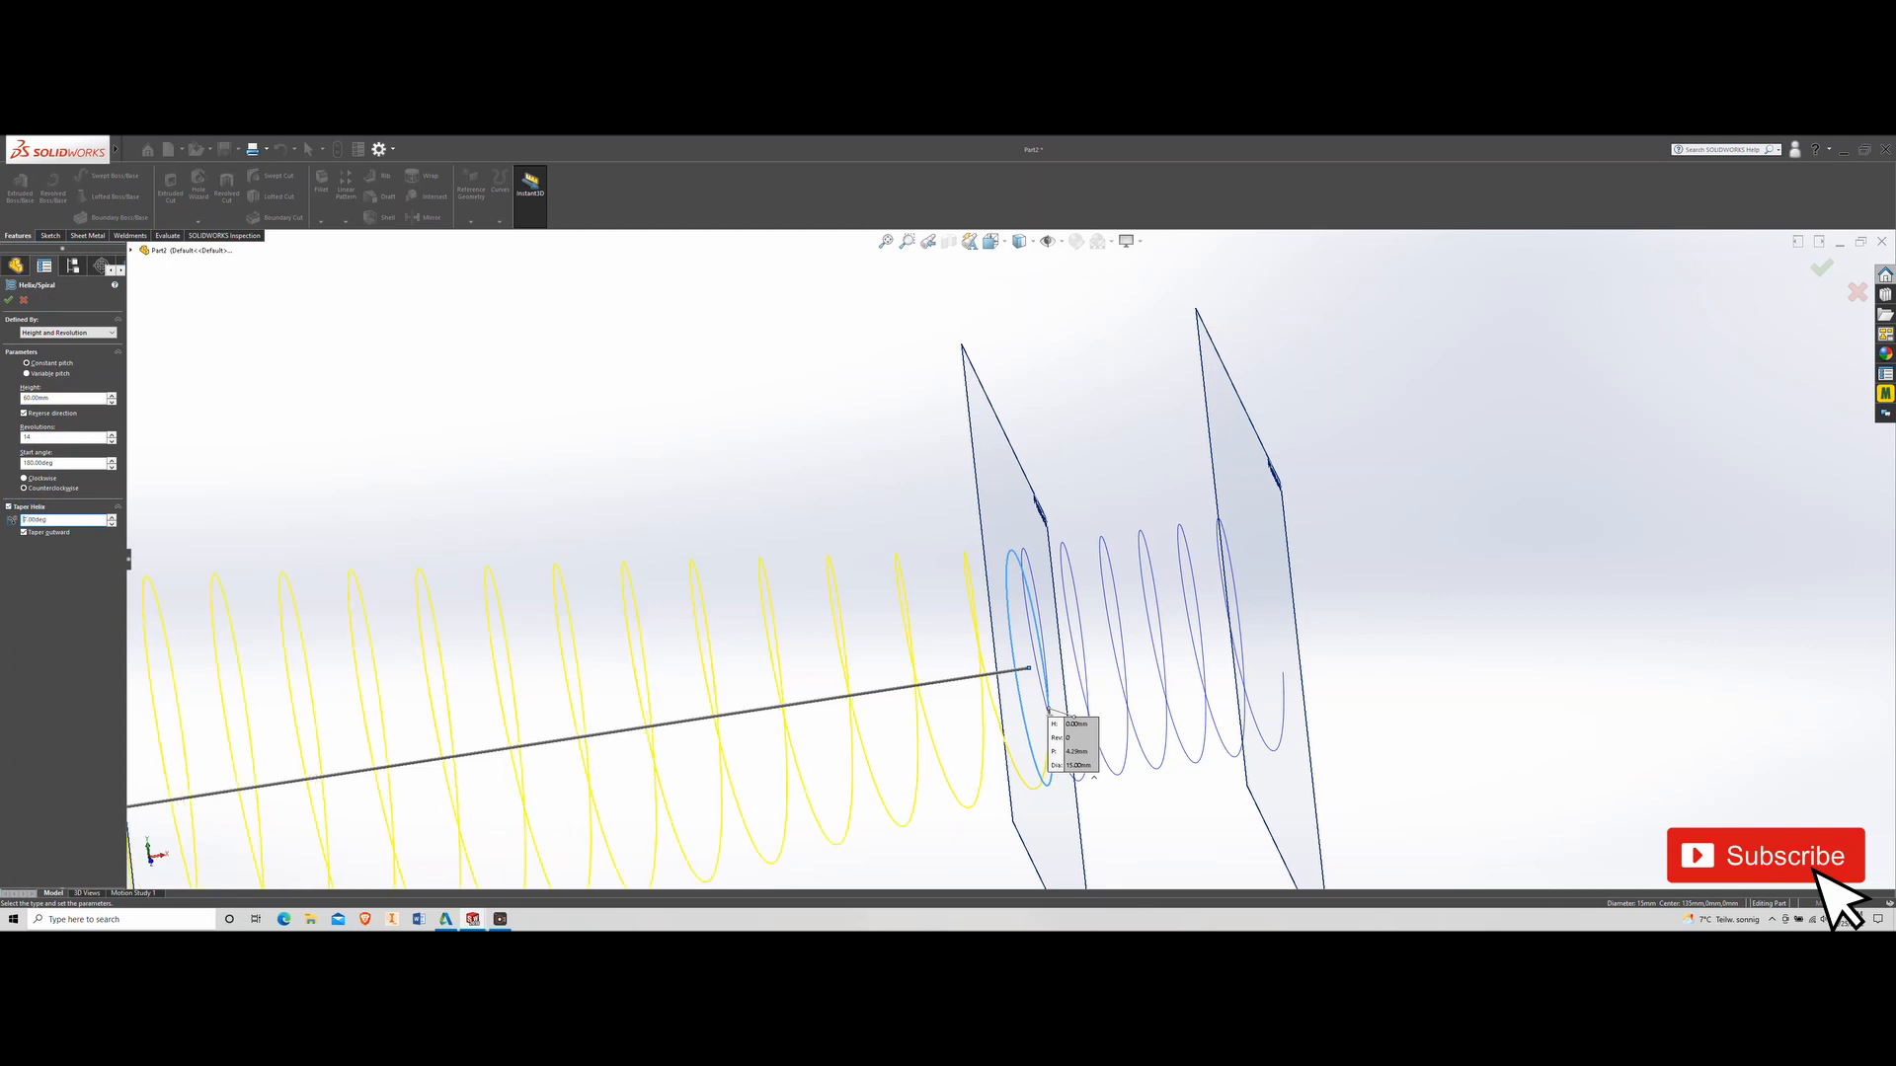
{"action": "left_click", "coordinate": [26, 489]}
{"action": "left_click", "coordinate": [10, 301]}
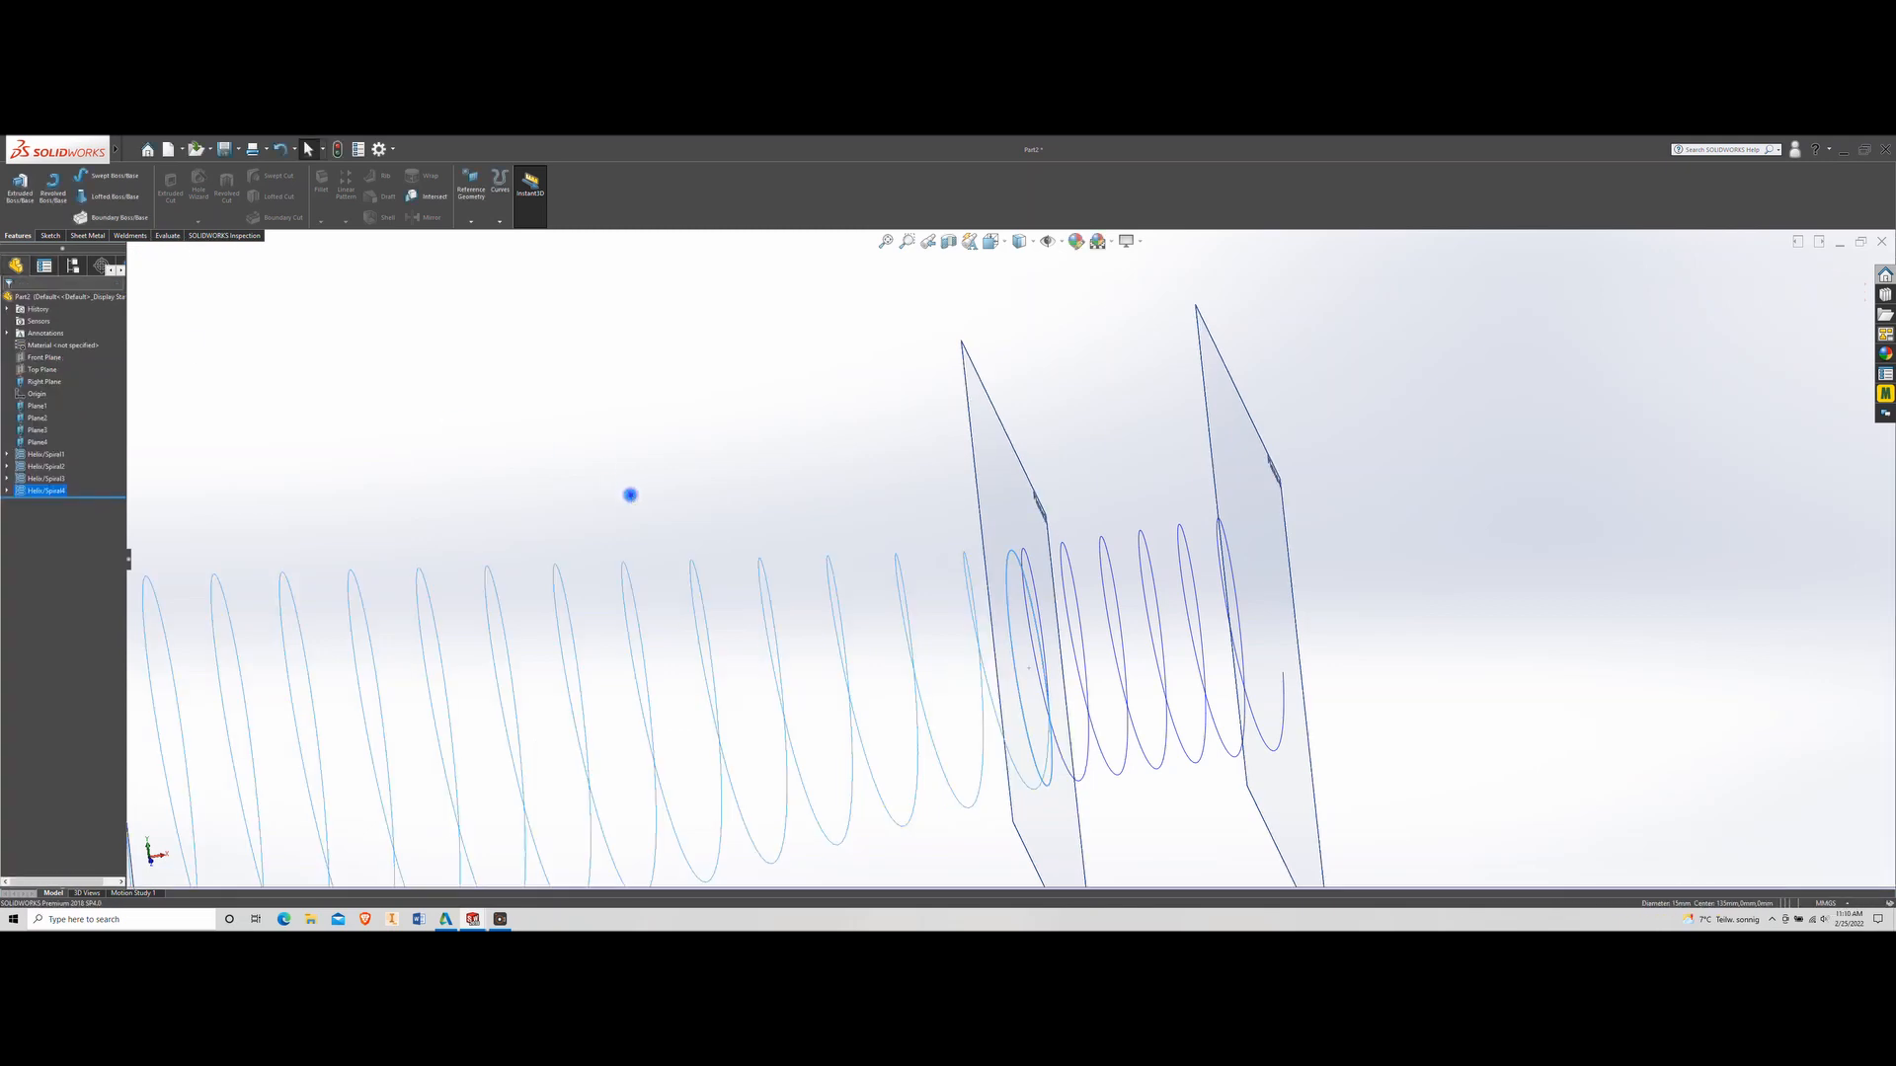
Hide the Right Plane and all four offset planes so only the helices are displayed
{"action": "key", "text": "f"}
{"action": "scroll", "coordinate": [637, 568], "scroll_direction": "up", "scroll_amount": 2}
{"action": "middle_click_drag", "start_coordinate": [587, 646], "coordinate": [601, 672]}
{"action": "left_click", "coordinate": [451, 747]}
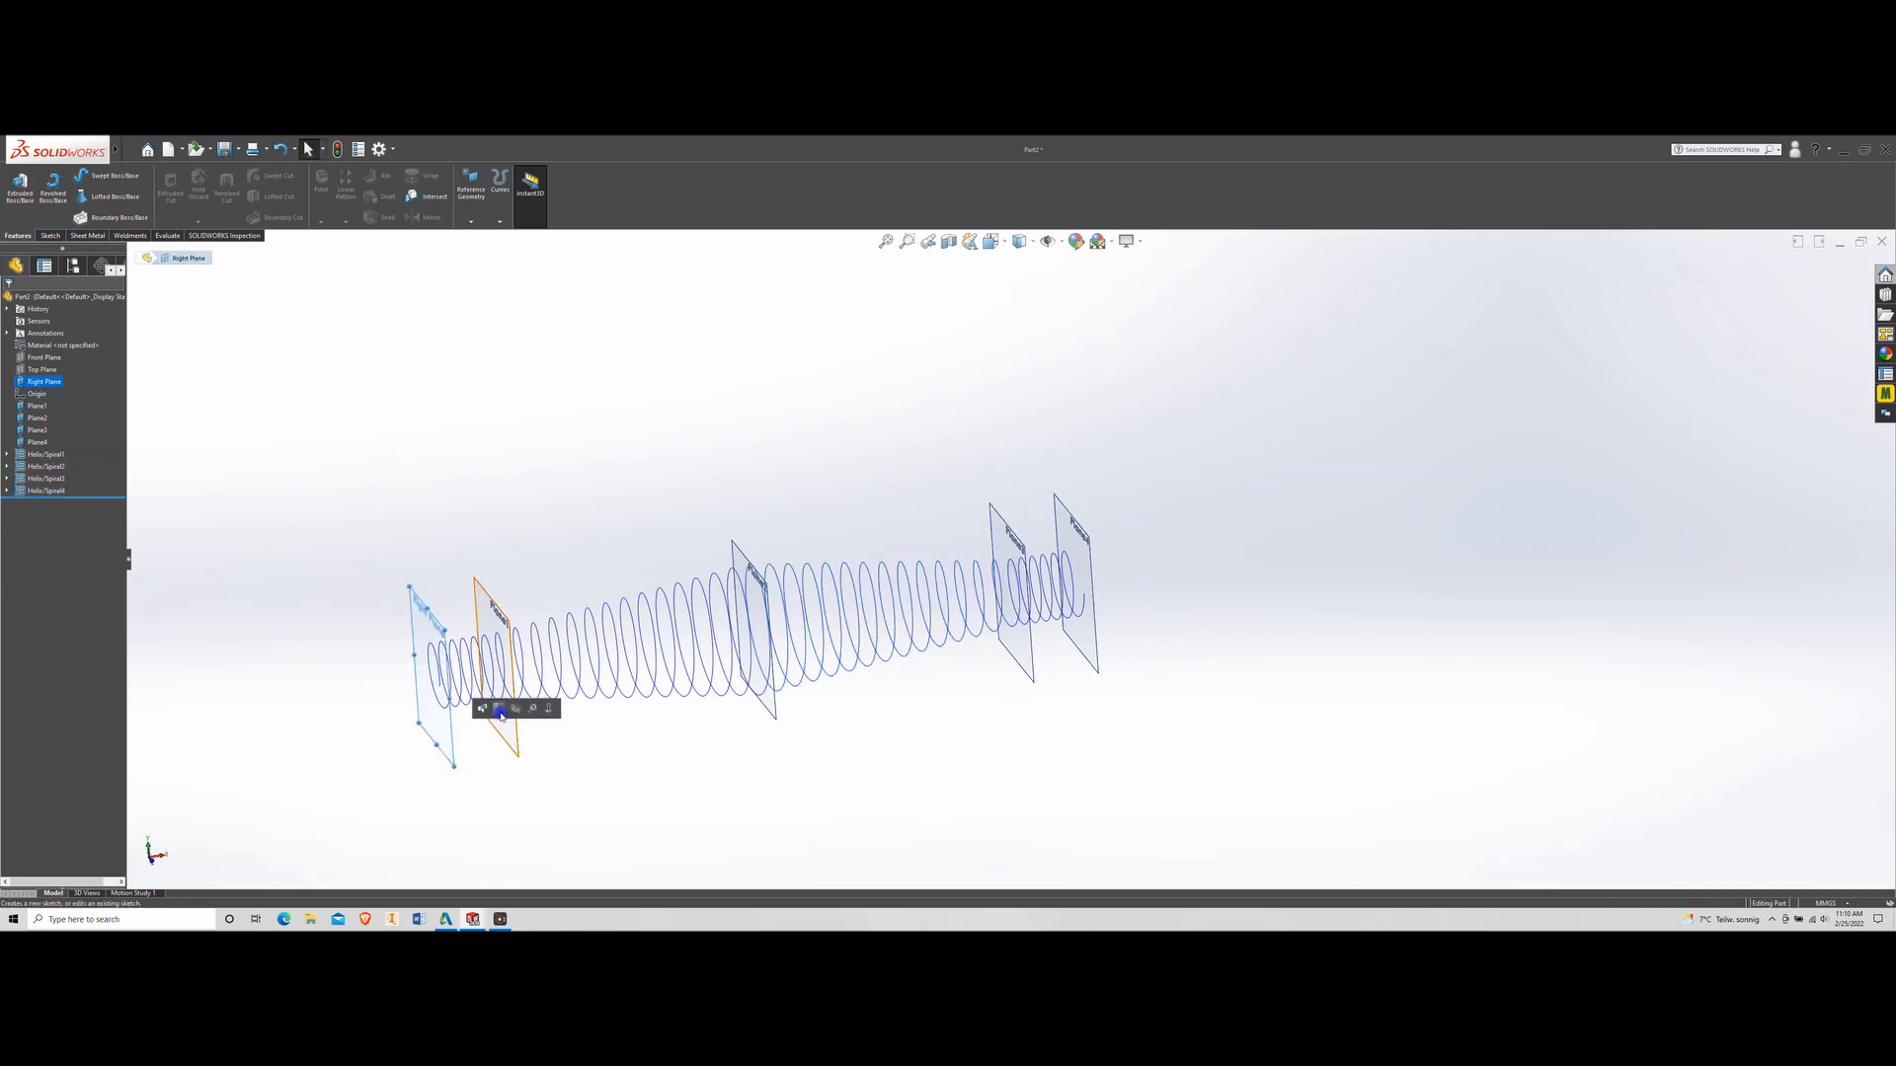
{"action": "left_click", "coordinate": [521, 711]}
{"action": "left_click", "coordinate": [517, 733]}
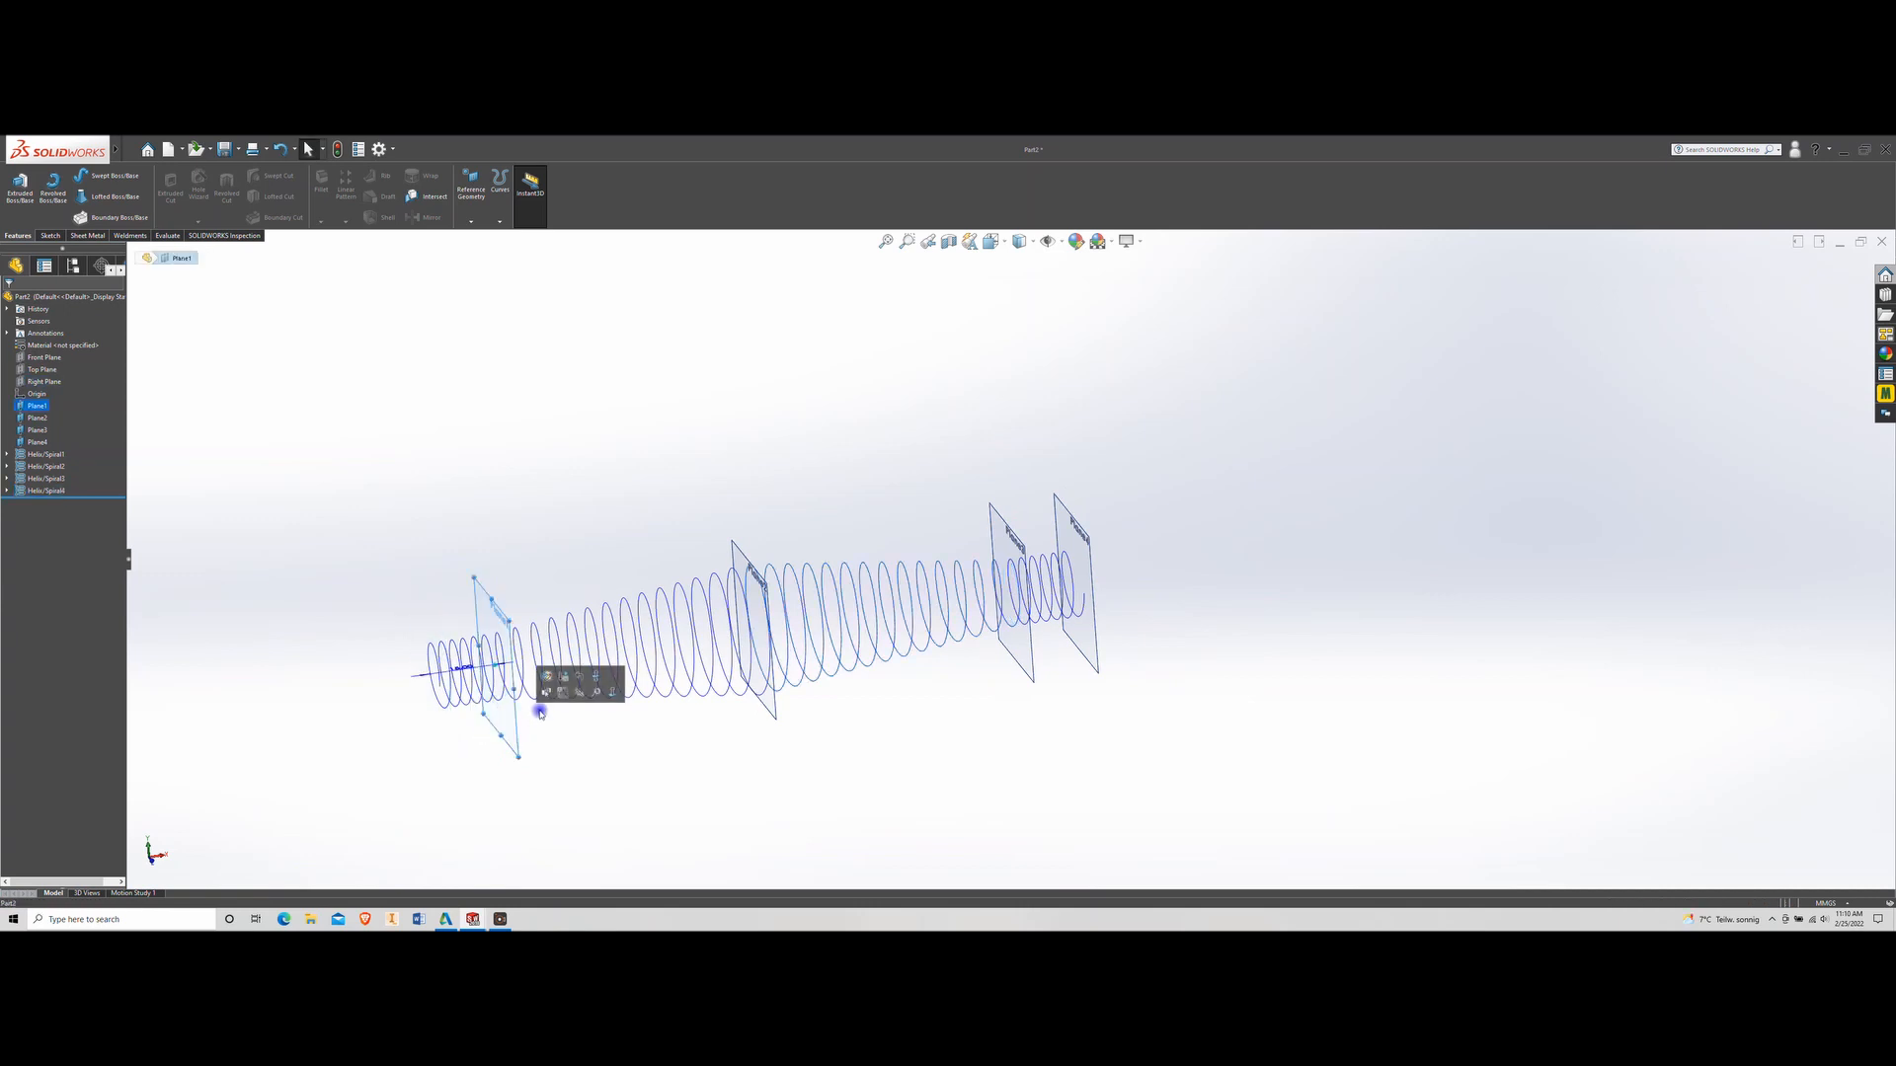
{"action": "left_click", "coordinate": [573, 694]}
{"action": "left_click", "coordinate": [776, 713]}
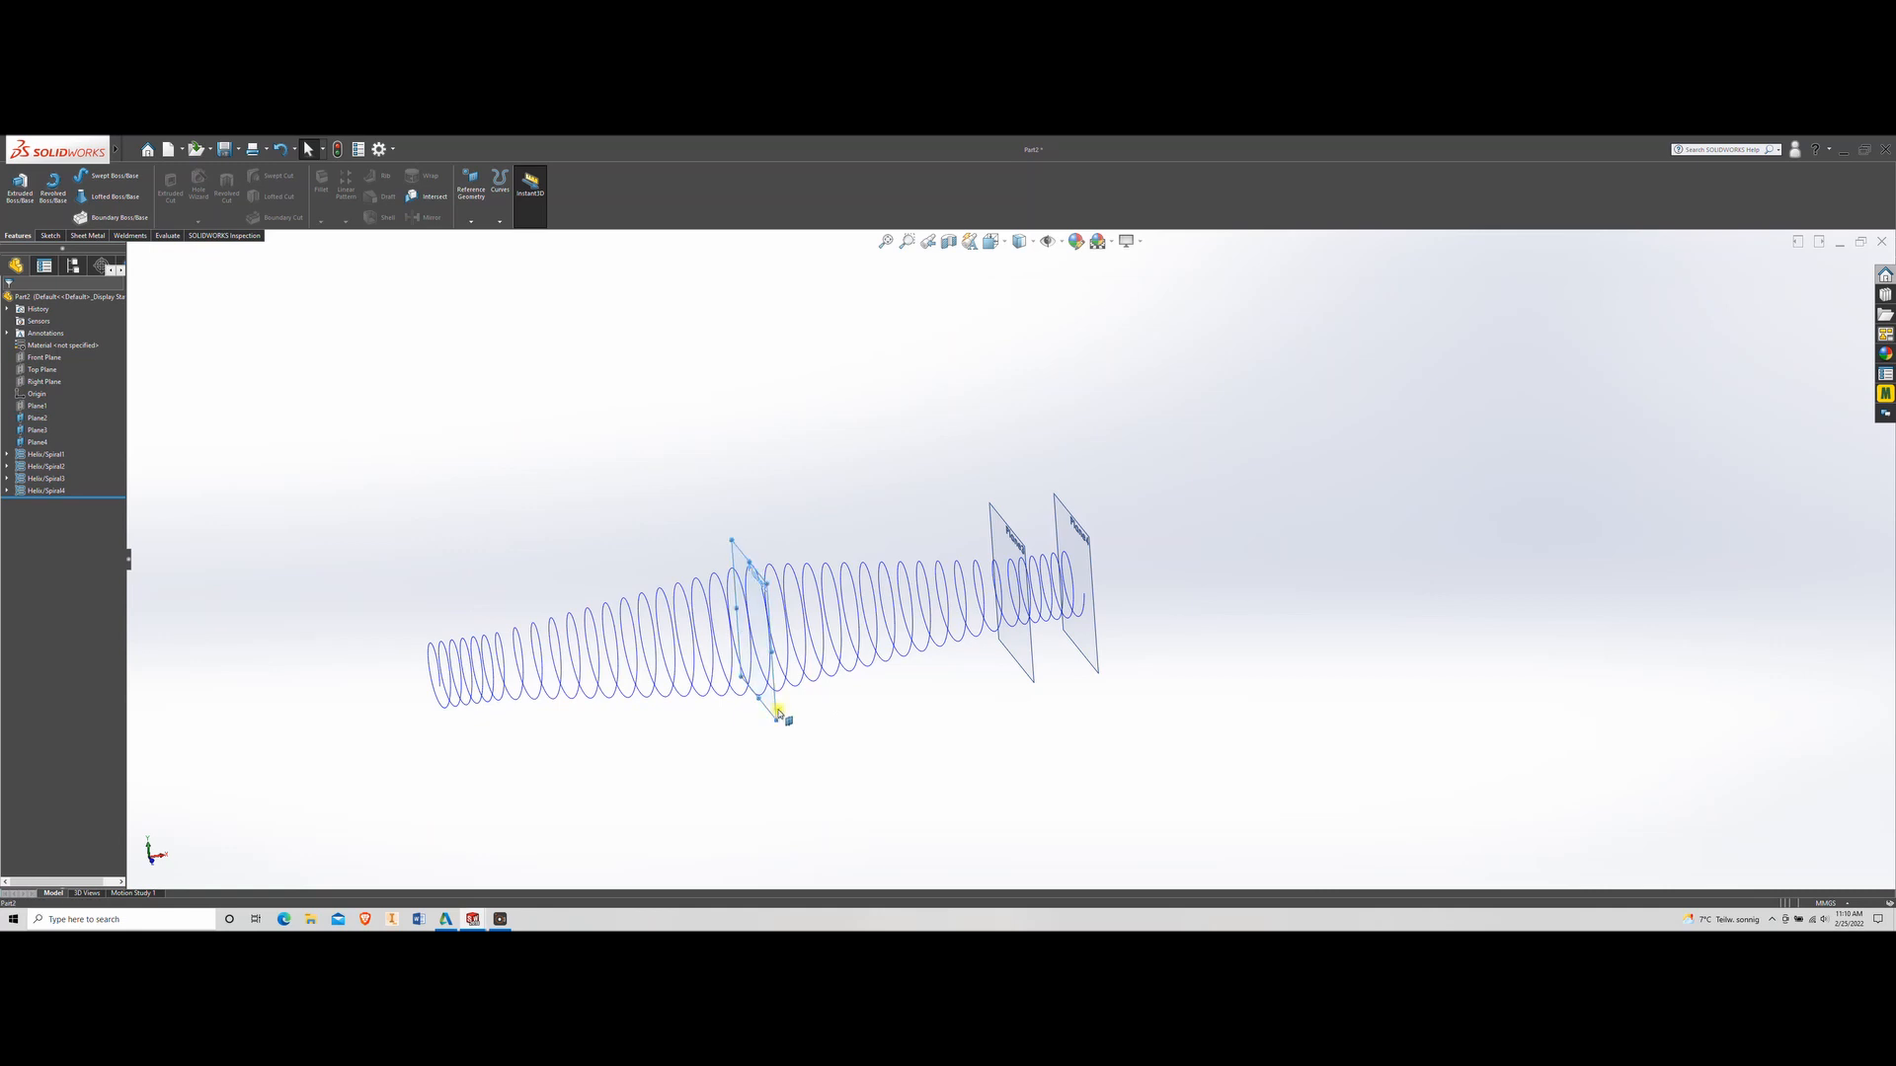
{"action": "left_click", "coordinate": [842, 675]}
{"action": "left_click", "coordinate": [1029, 664]}
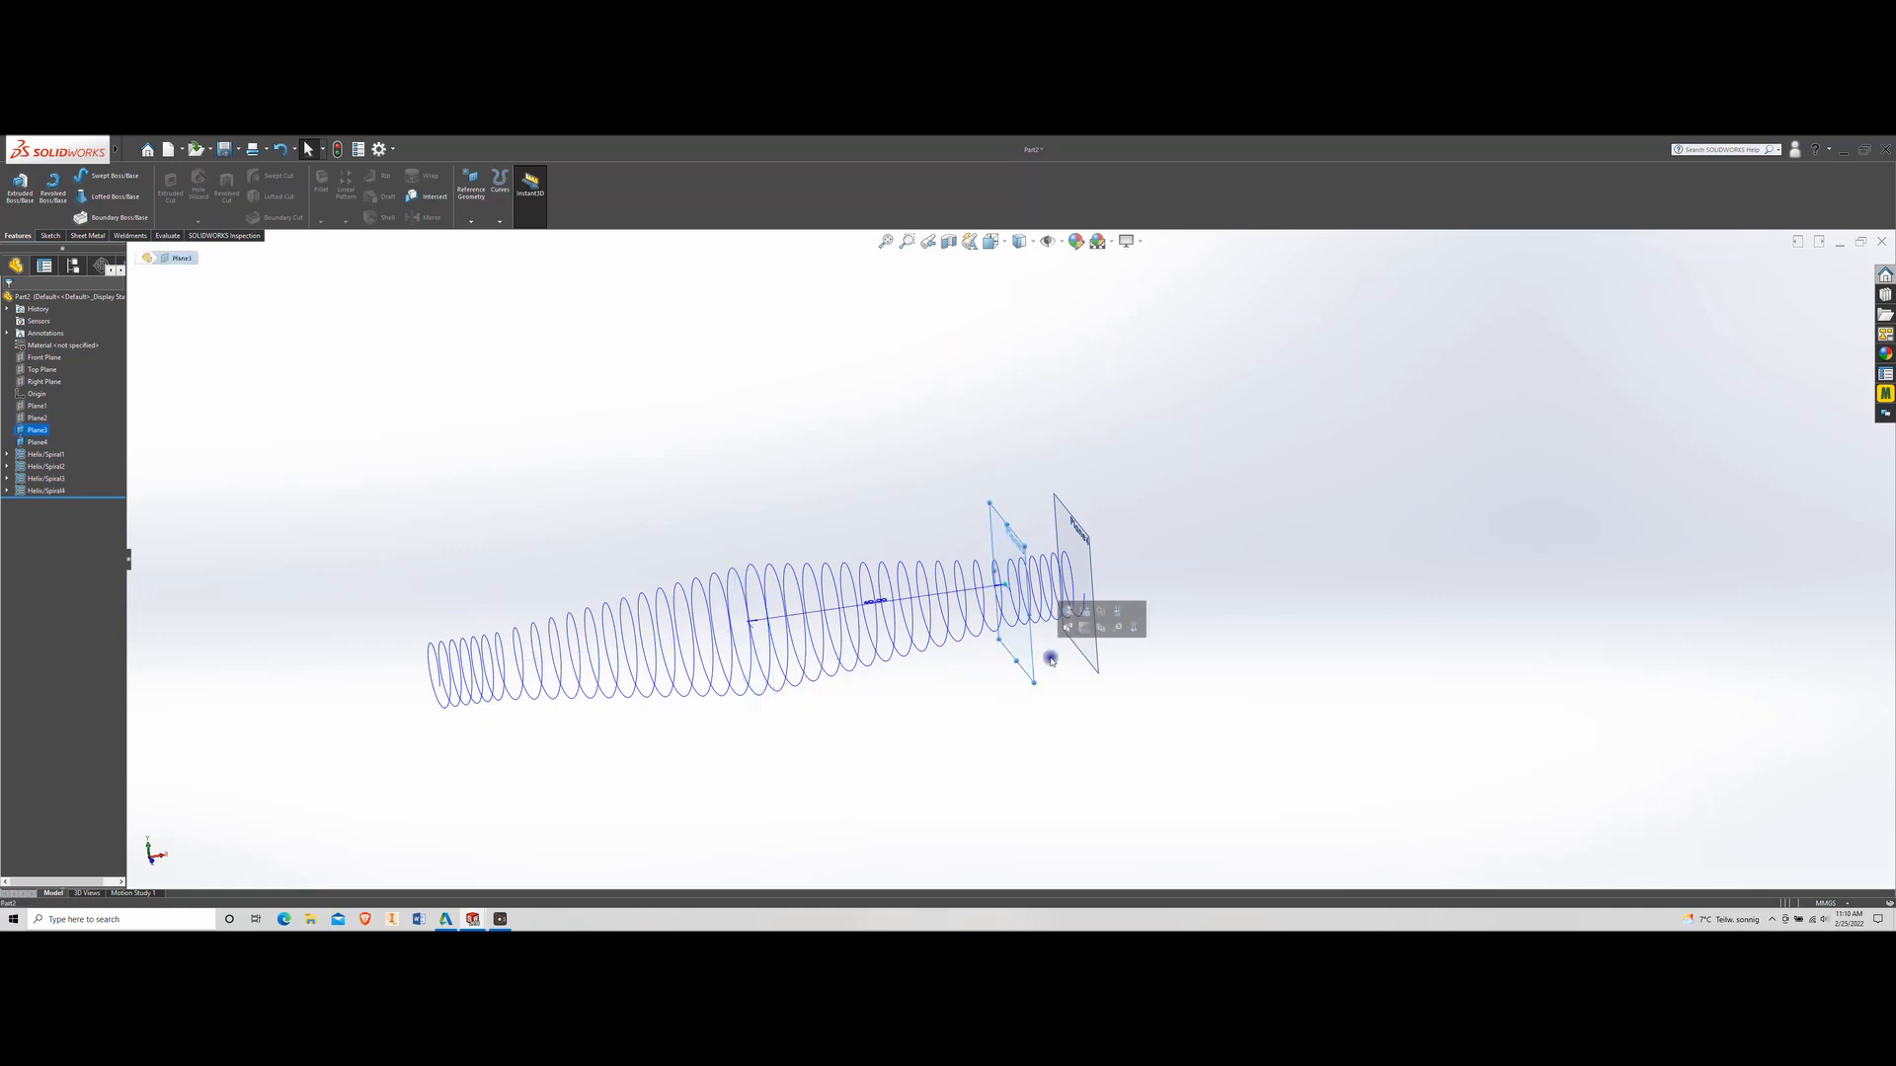
{"action": "left_click", "coordinate": [1097, 633]}
{"action": "left_click", "coordinate": [1093, 639]}
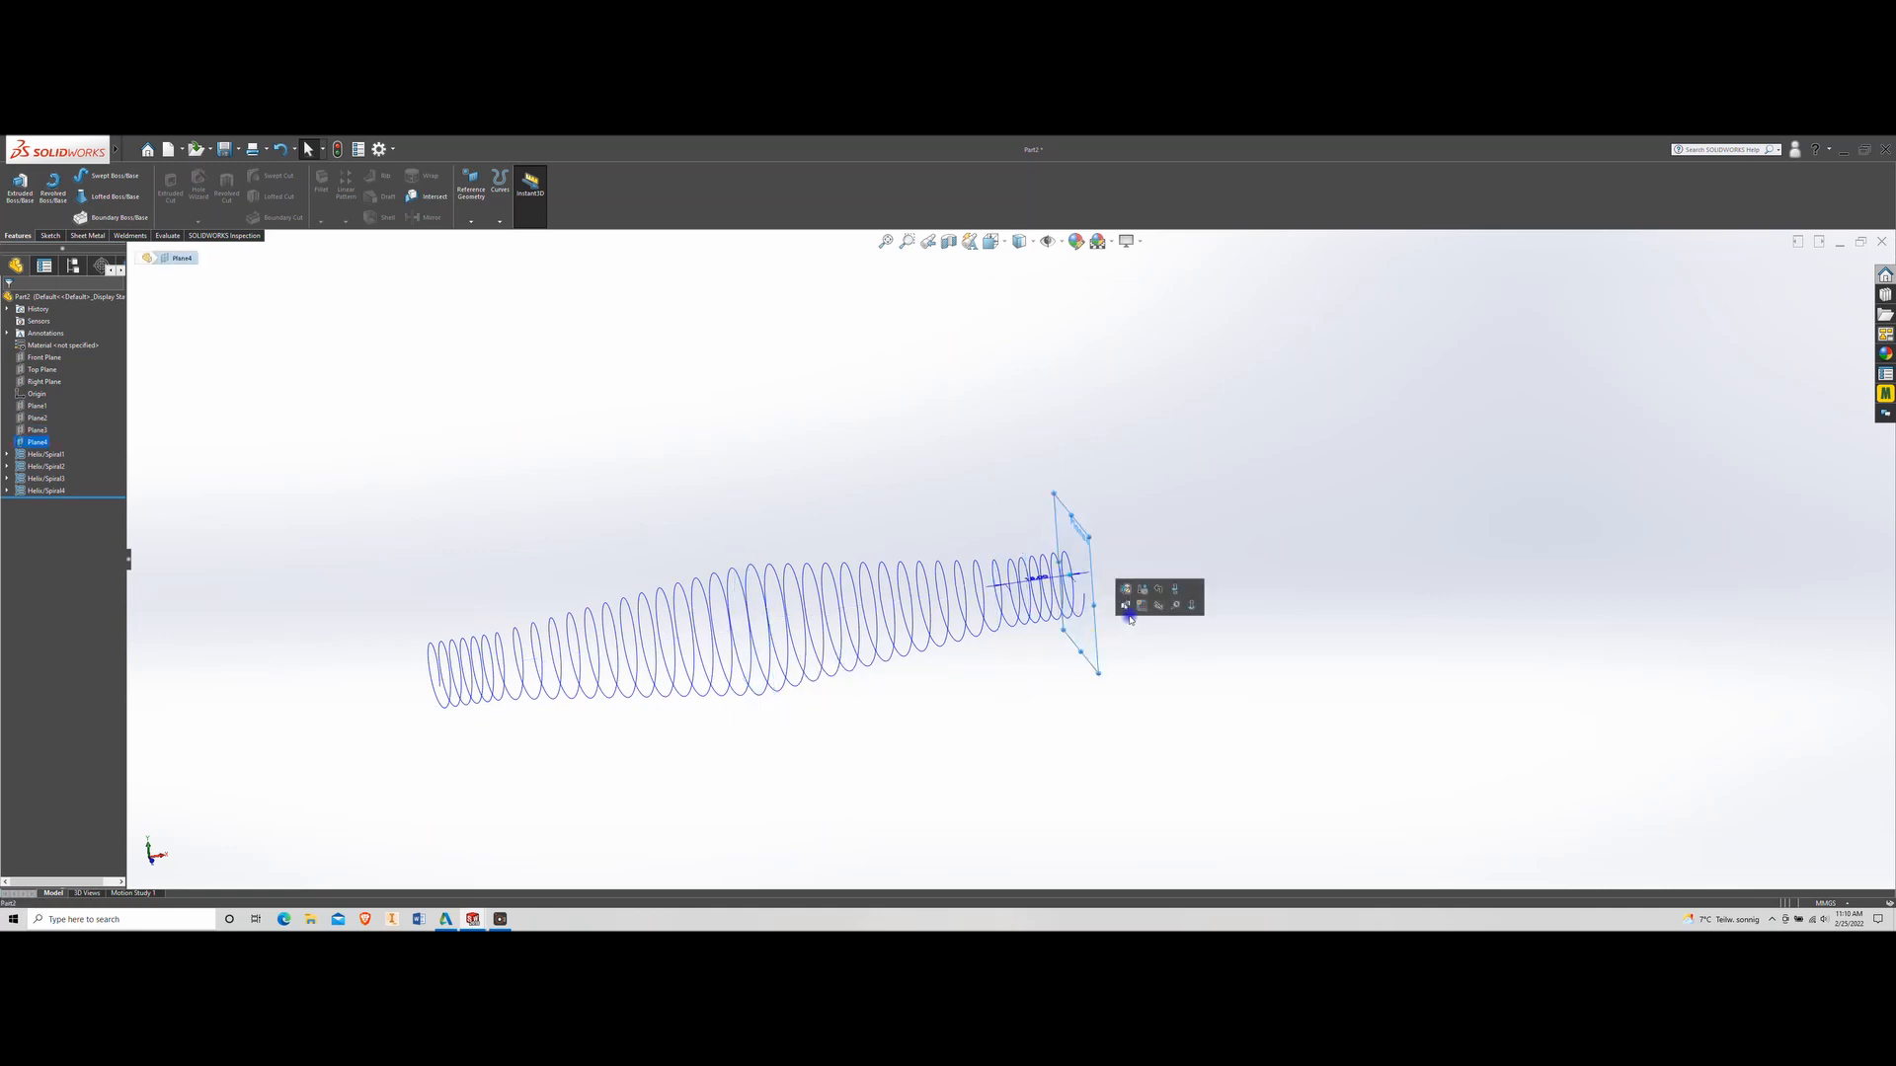
{"action": "left_click", "coordinate": [1153, 611]}
Sweep a 2 mm circular profile along the first straight helix, at the origin end of the coil
{"action": "middle_click_drag", "start_coordinate": [704, 622], "coordinate": [377, 703]}
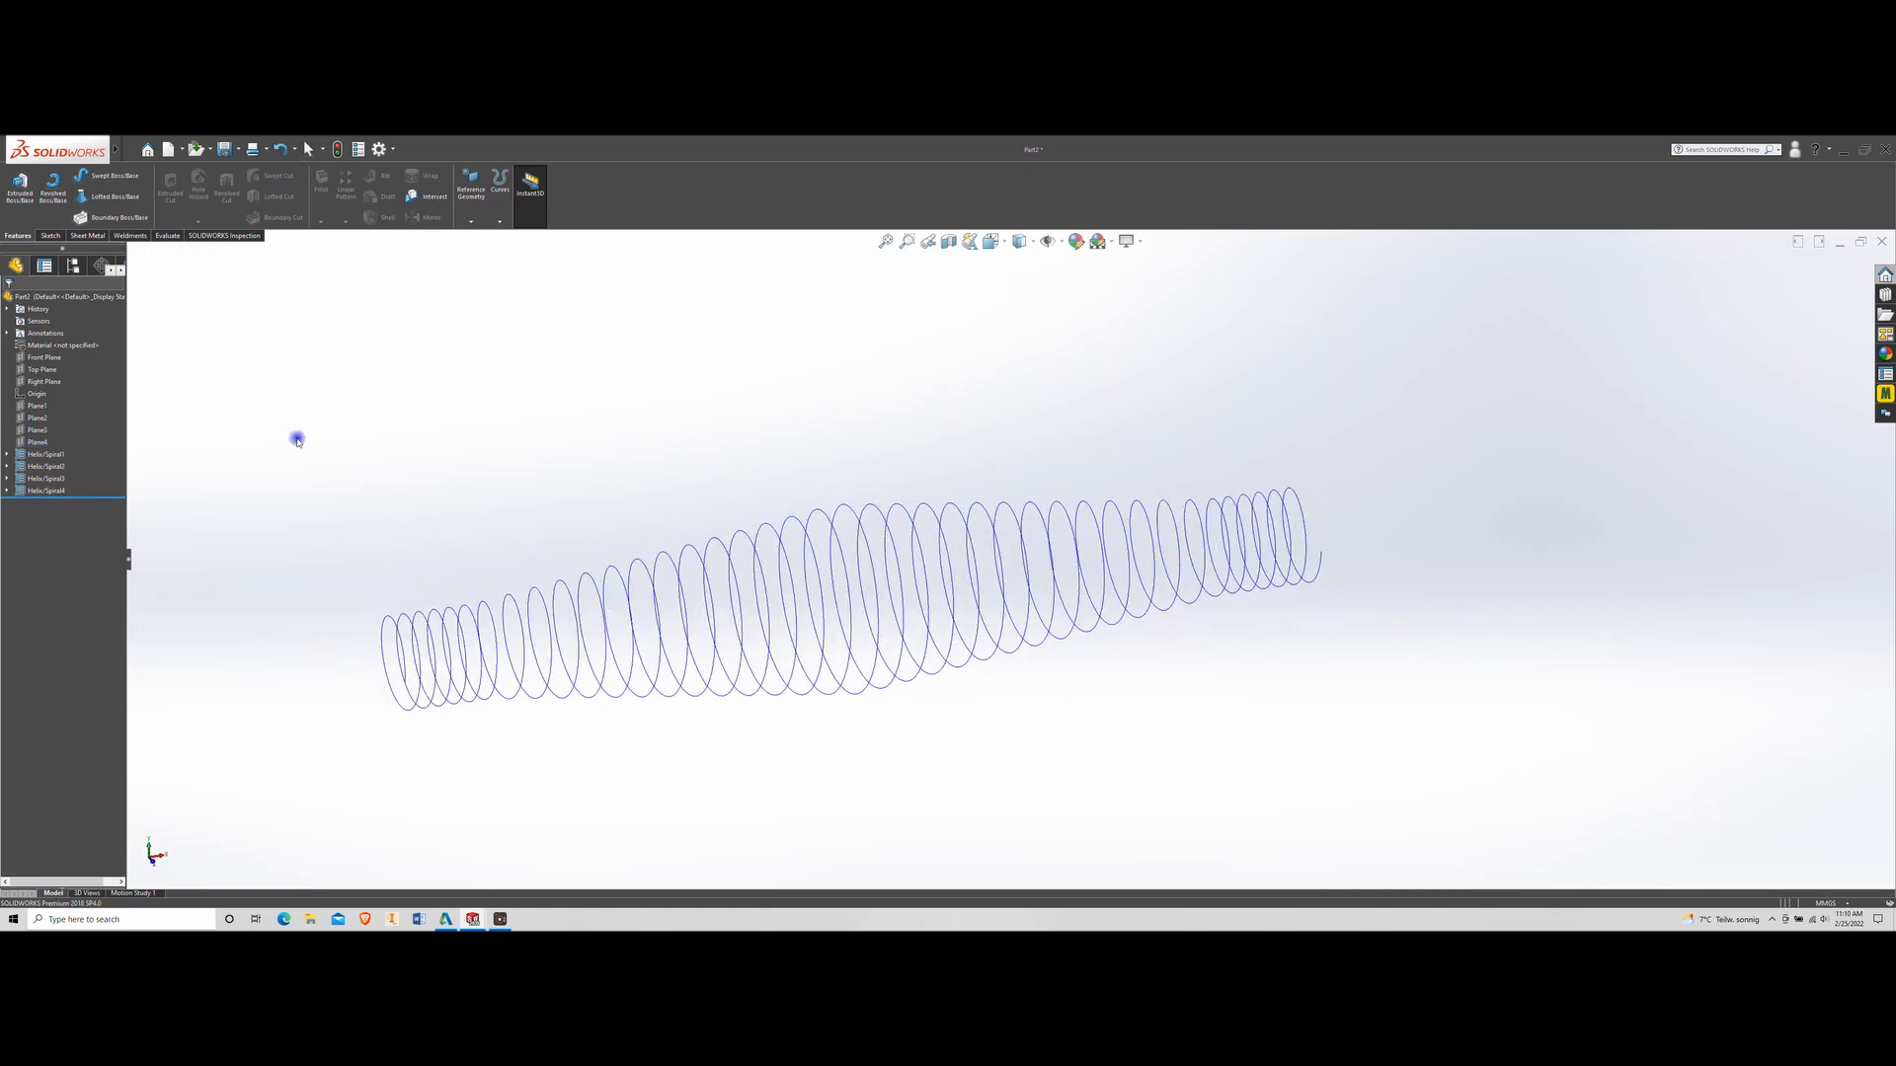
{"action": "left_click", "coordinate": [95, 178]}
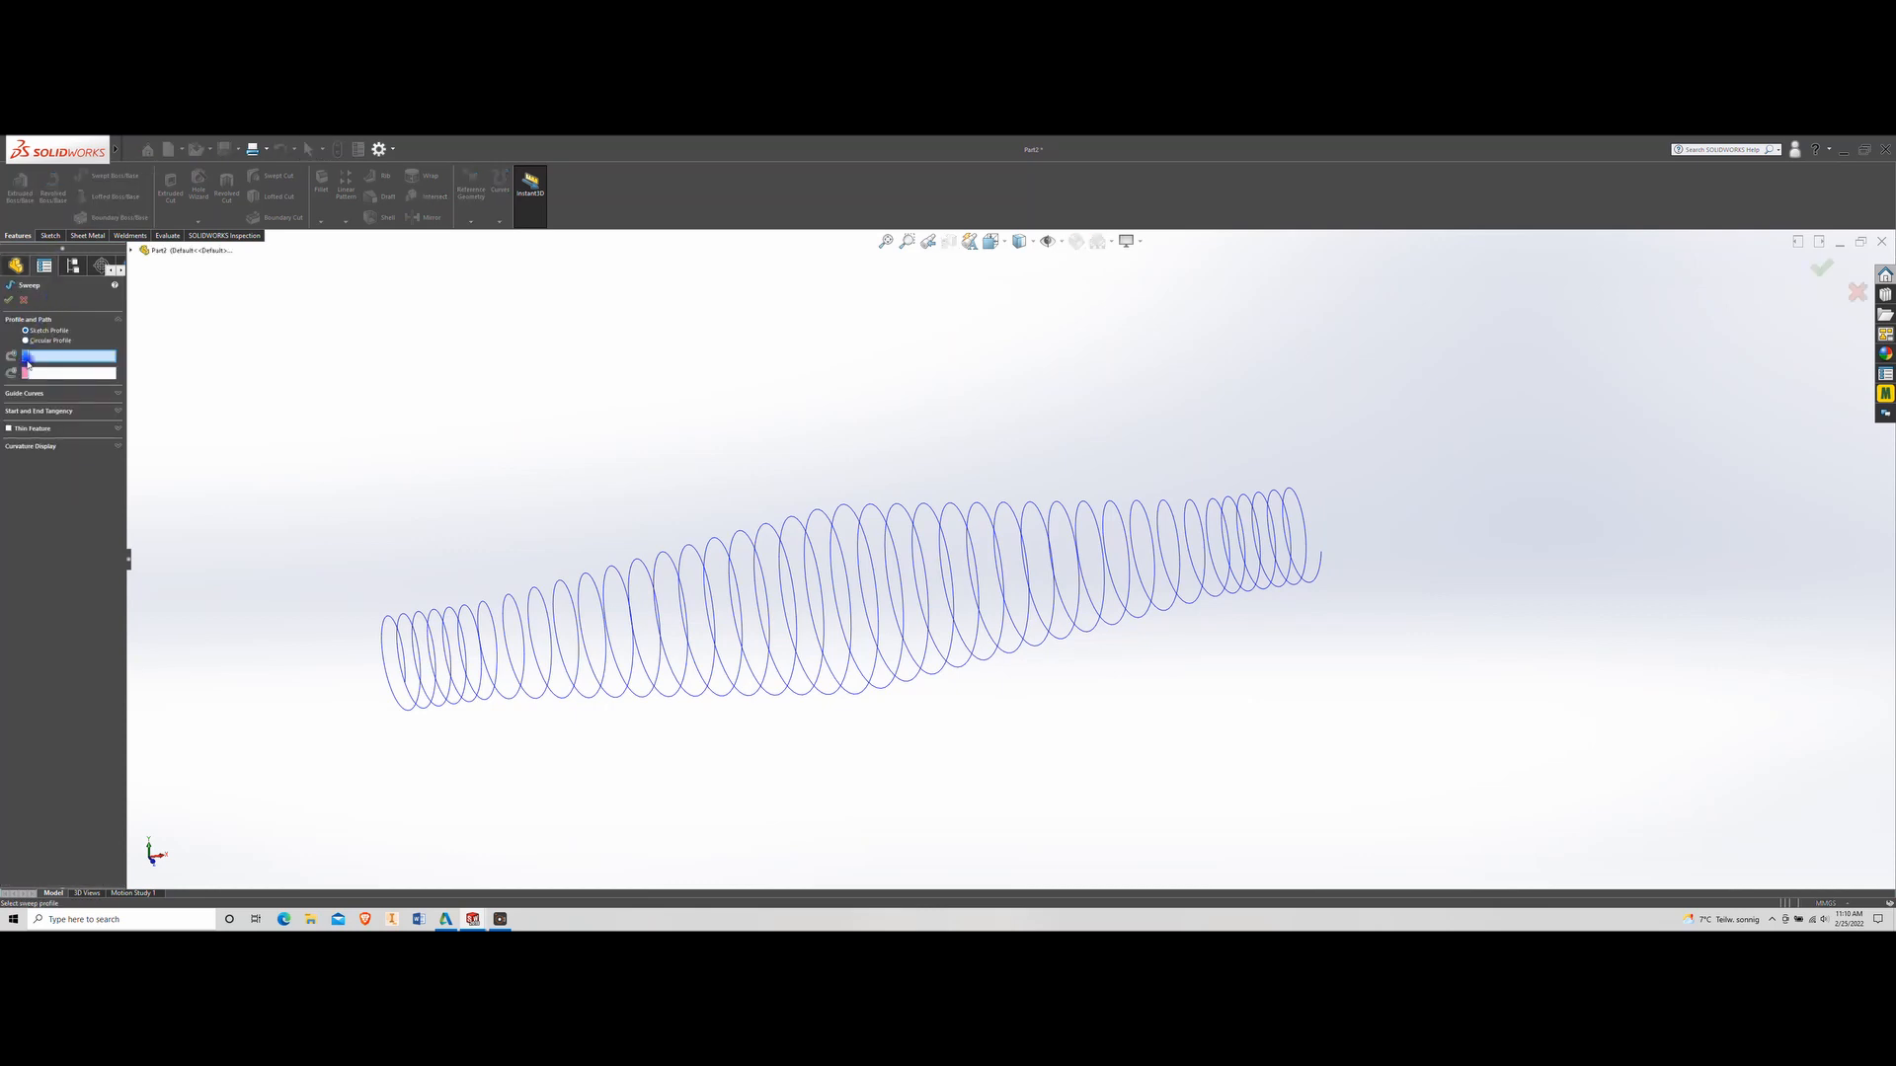
{"action": "left_click", "coordinate": [34, 342]}
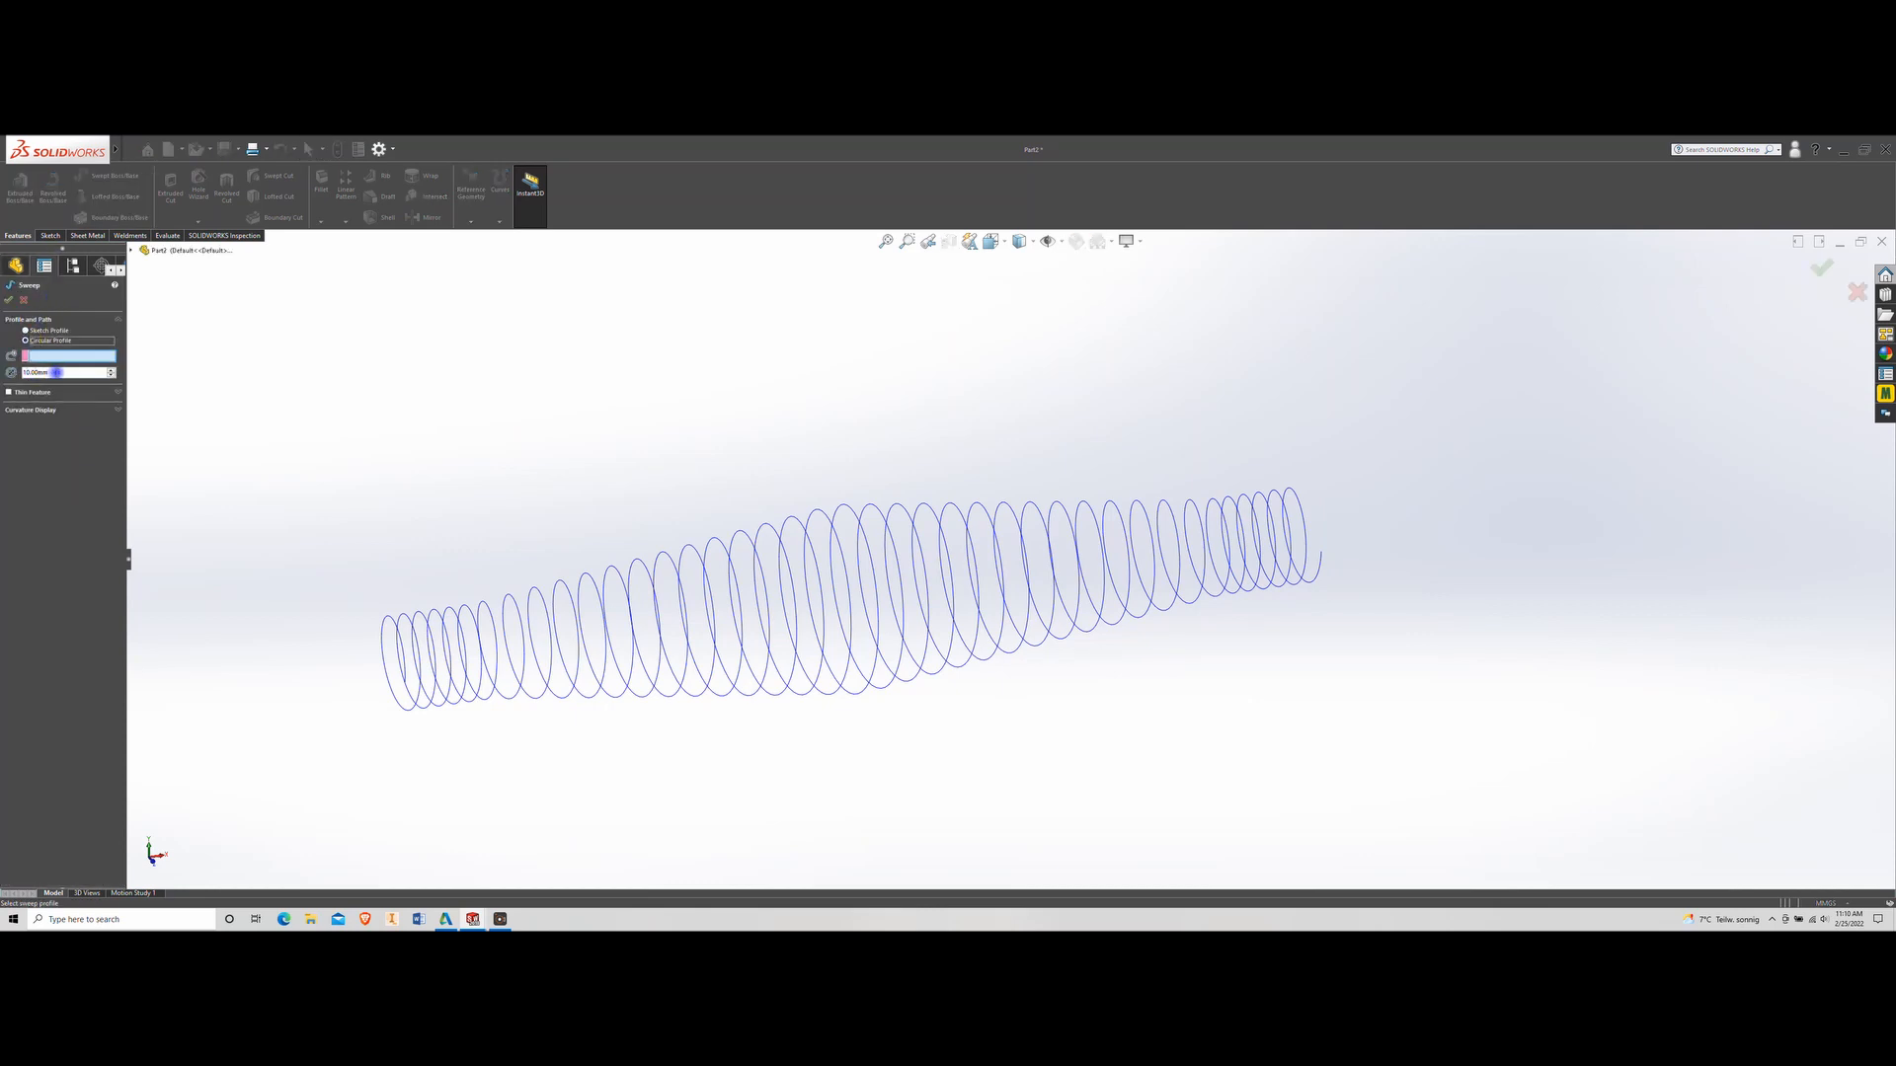
{"action": "type", "text": "2"}
{"action": "key", "text": "Return"}
{"action": "left_click", "coordinate": [385, 632]}
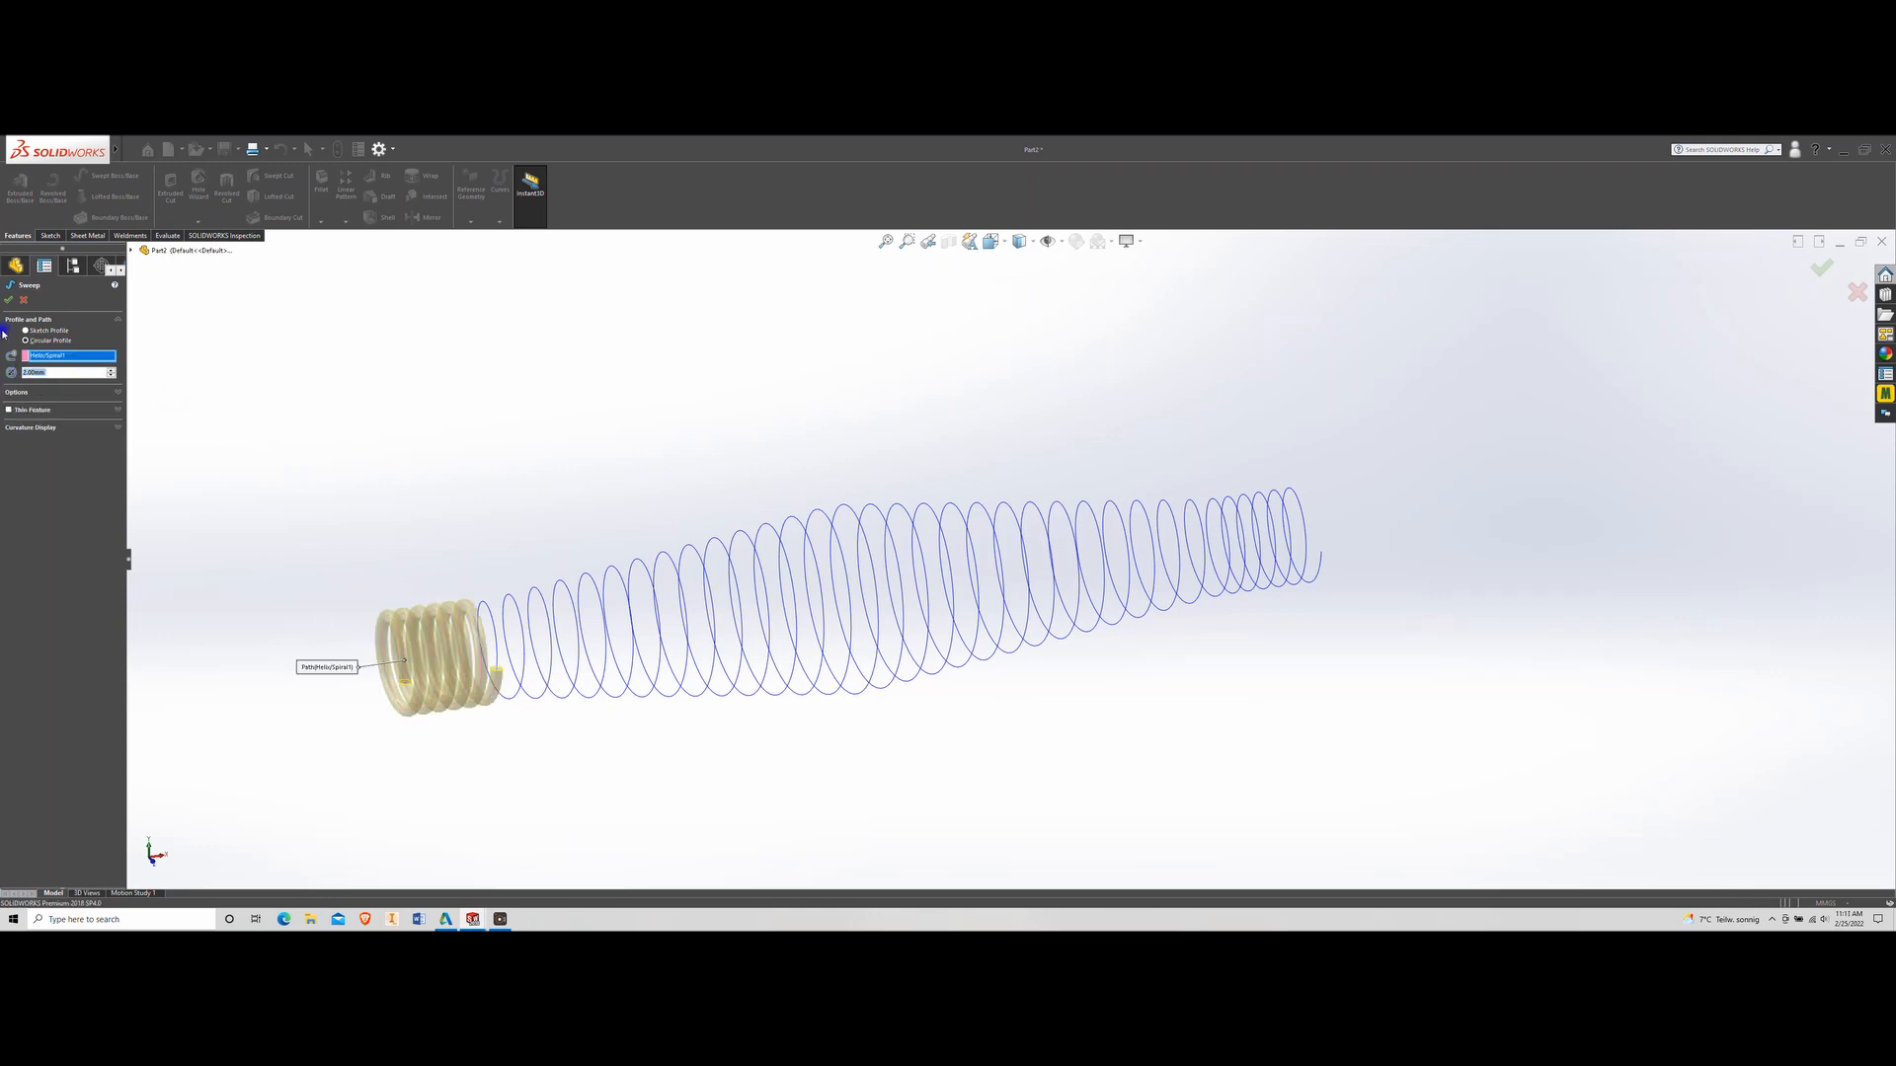
{"action": "left_click", "coordinate": [9, 300]}
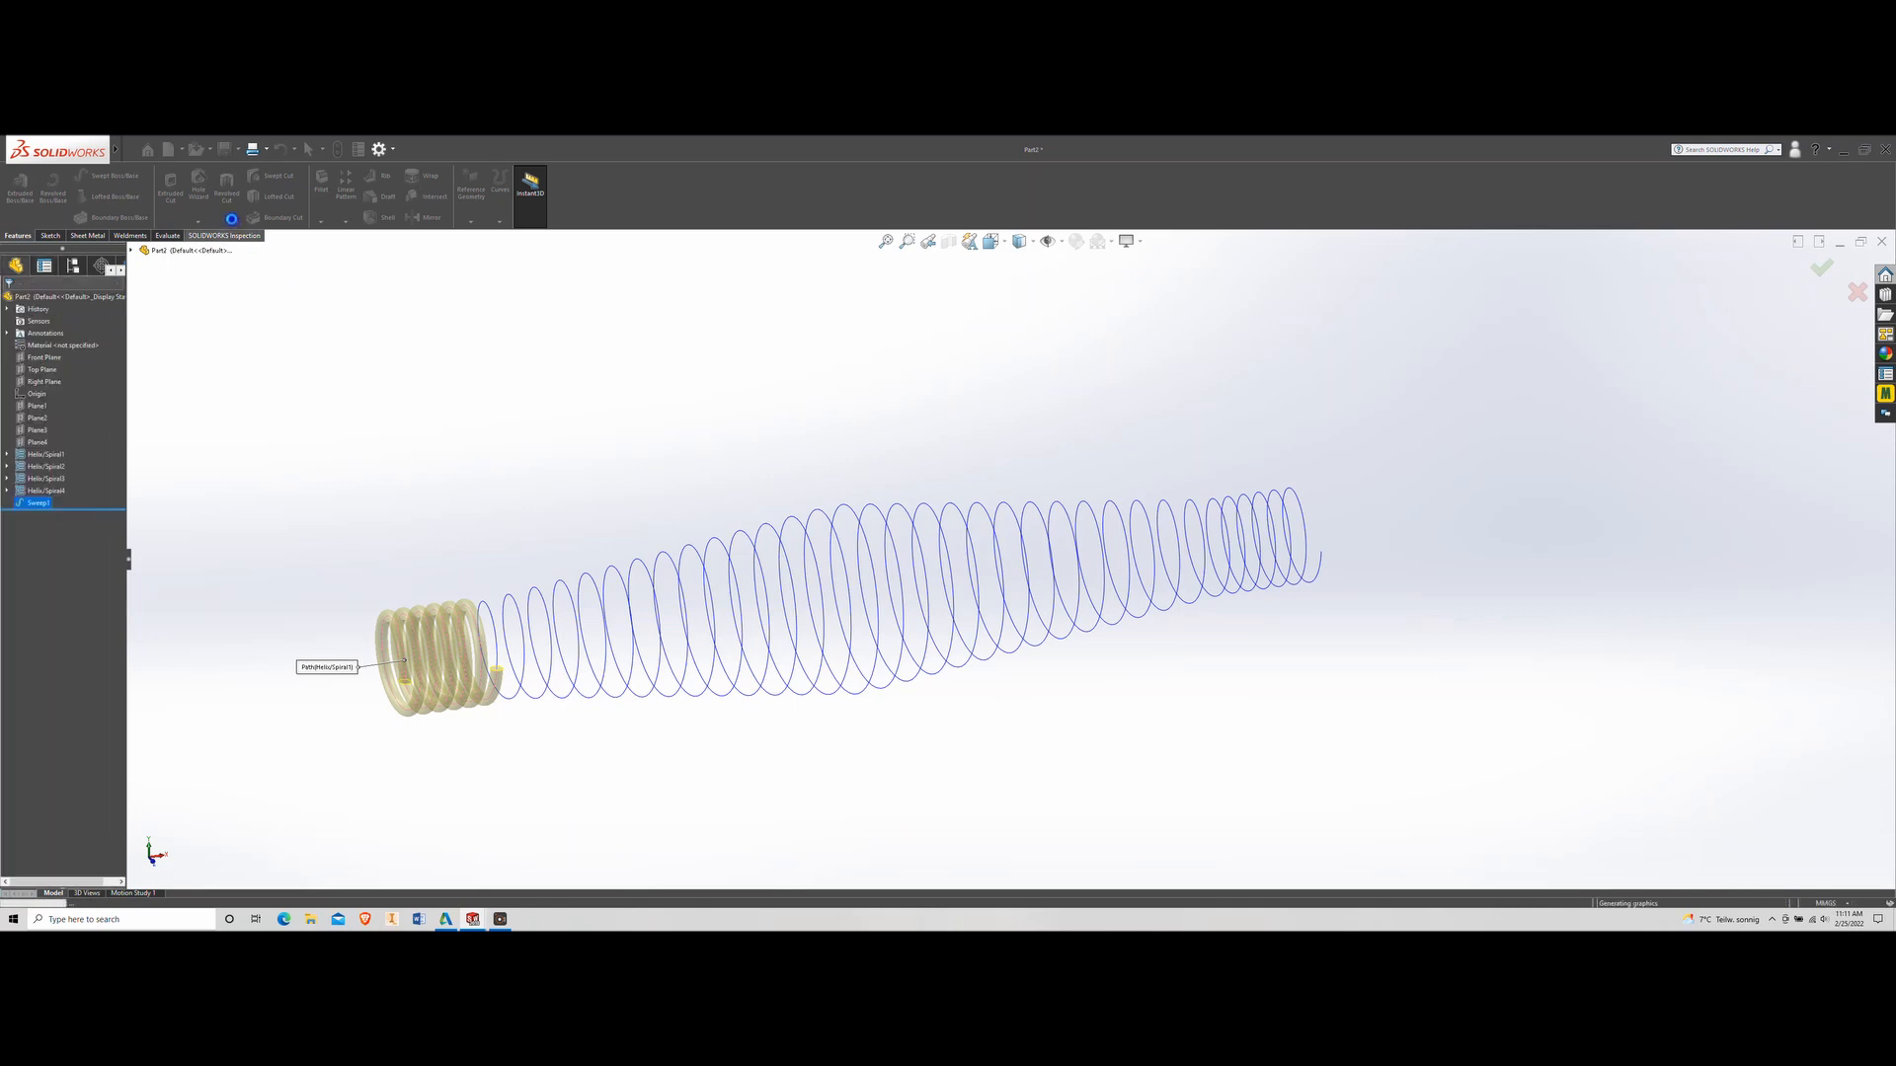
Sweep a 2 mm circular profile along the tapered helix that widens from the first straight section
{"action": "left_click", "coordinate": [109, 176]}
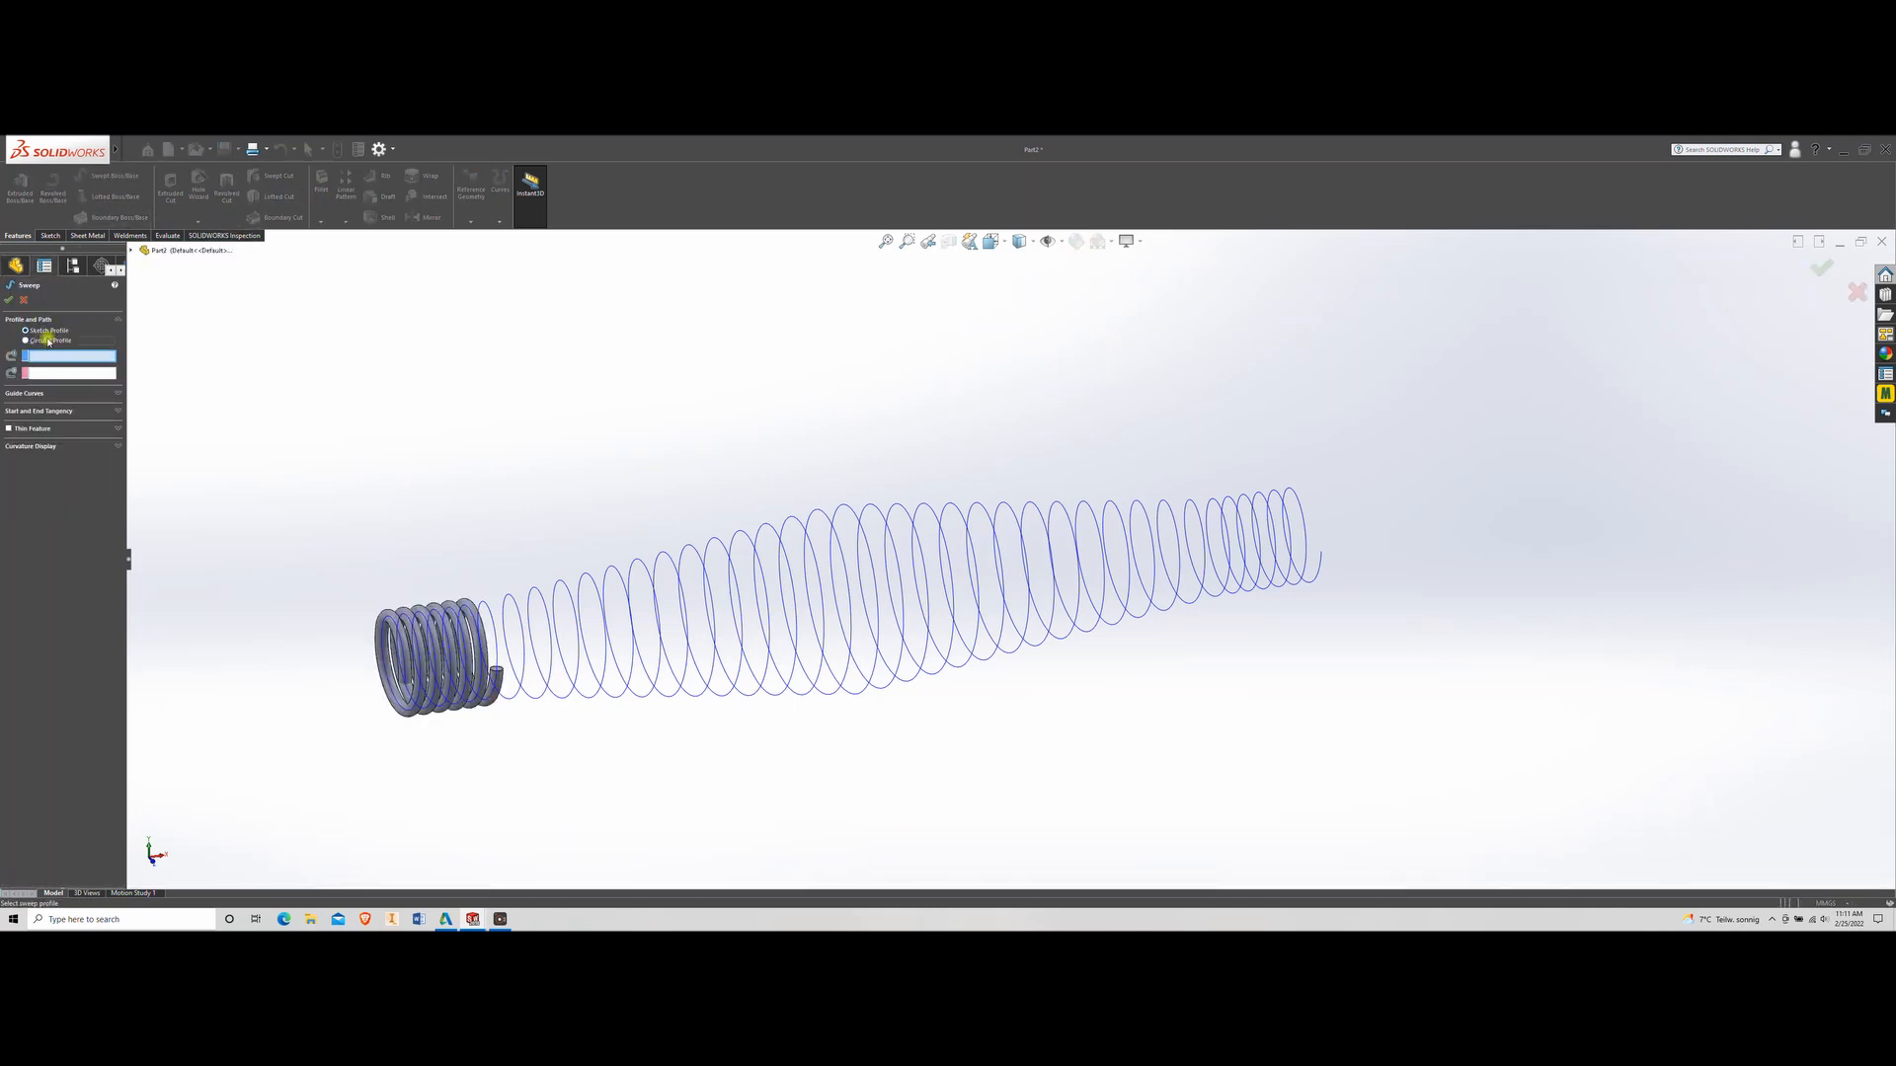
{"action": "left_click", "coordinate": [47, 341]}
{"action": "double_click", "coordinate": [24, 373]}
{"action": "type", "text": "2"}
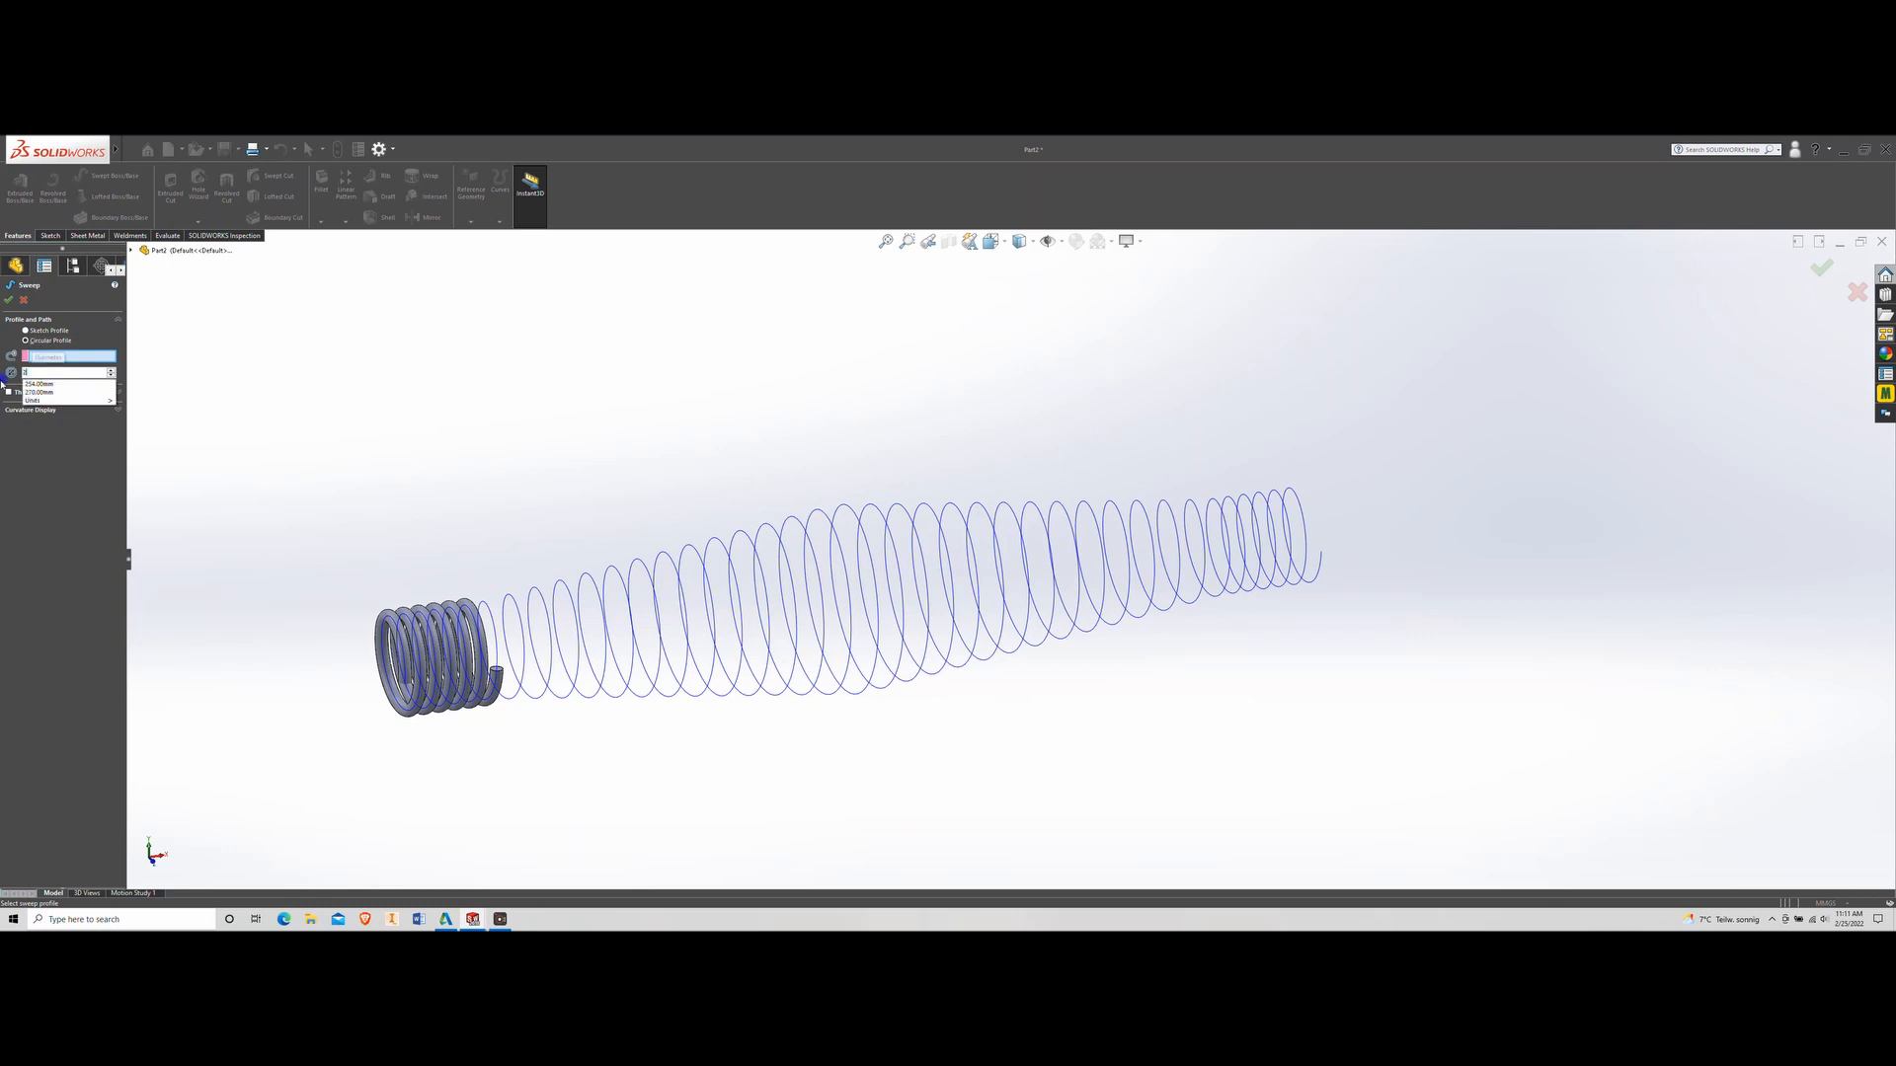
{"action": "key", "text": "Return"}
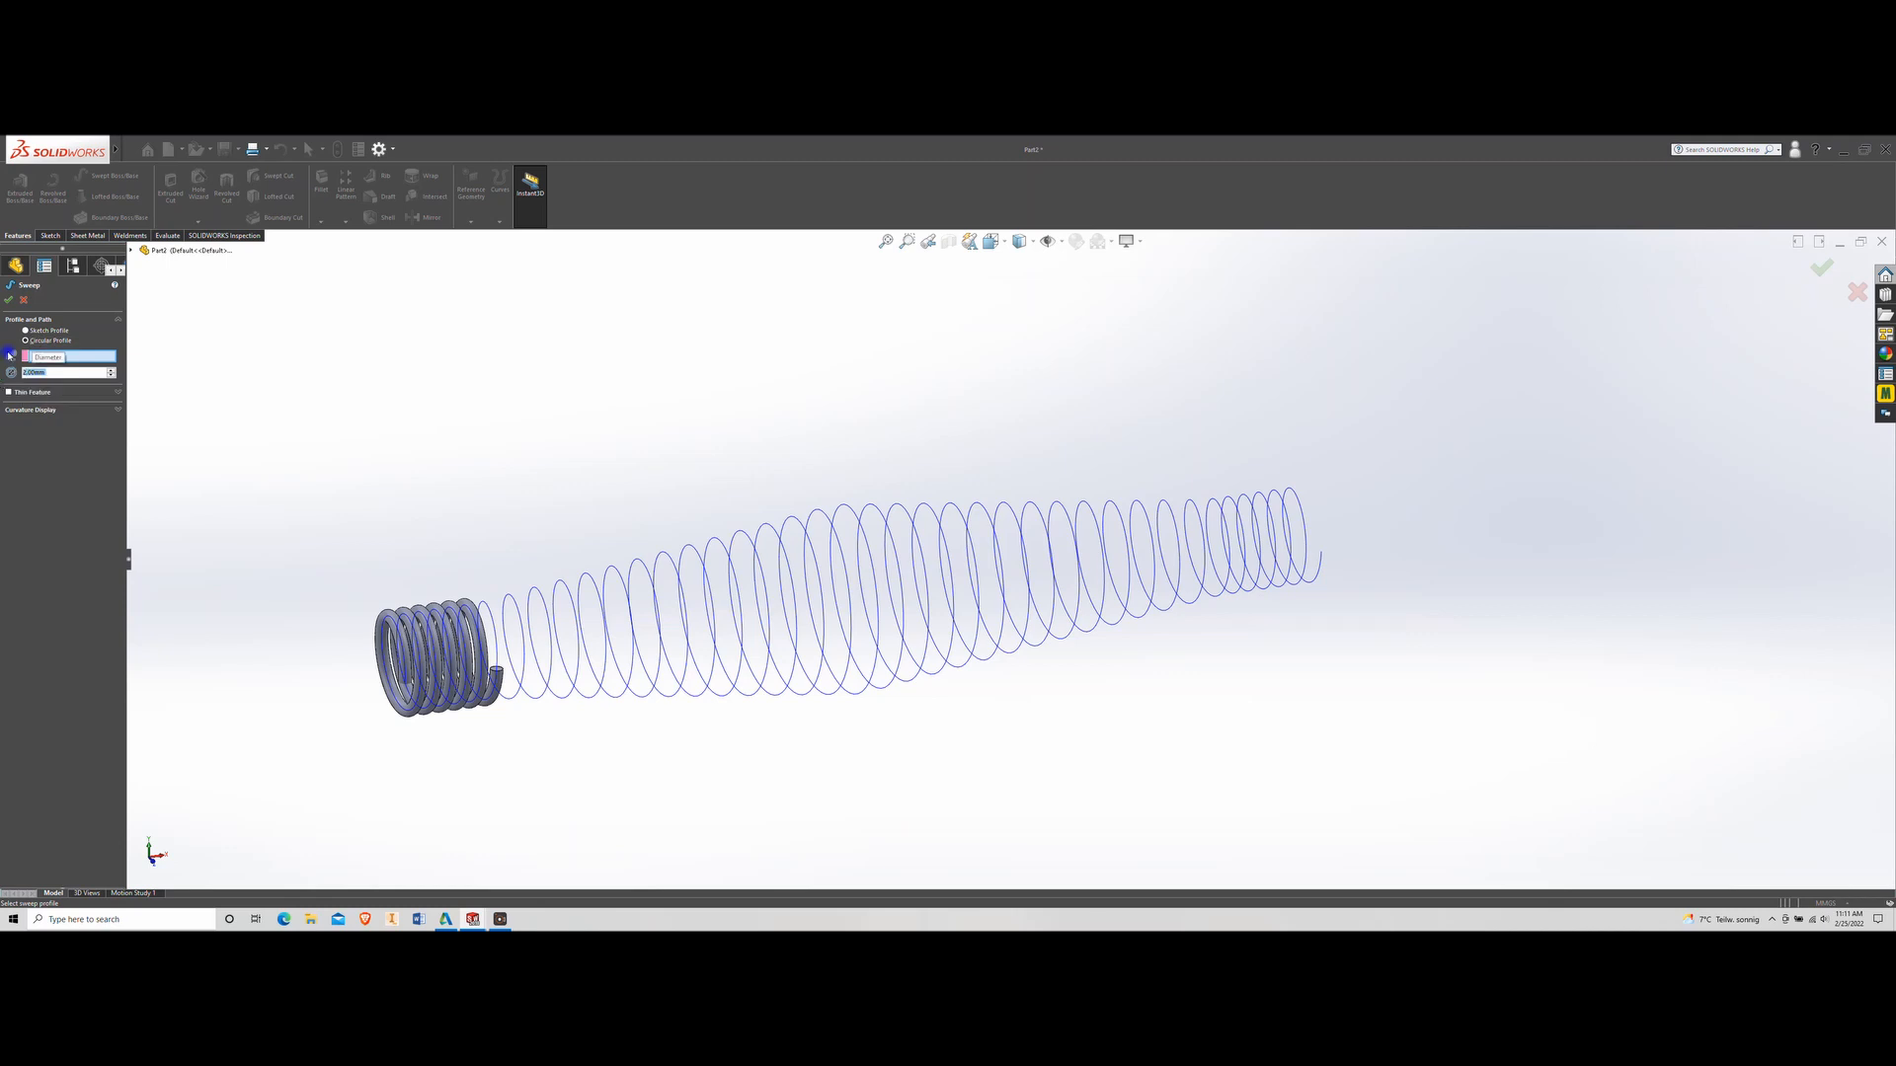
{"action": "left_click", "coordinate": [549, 637]}
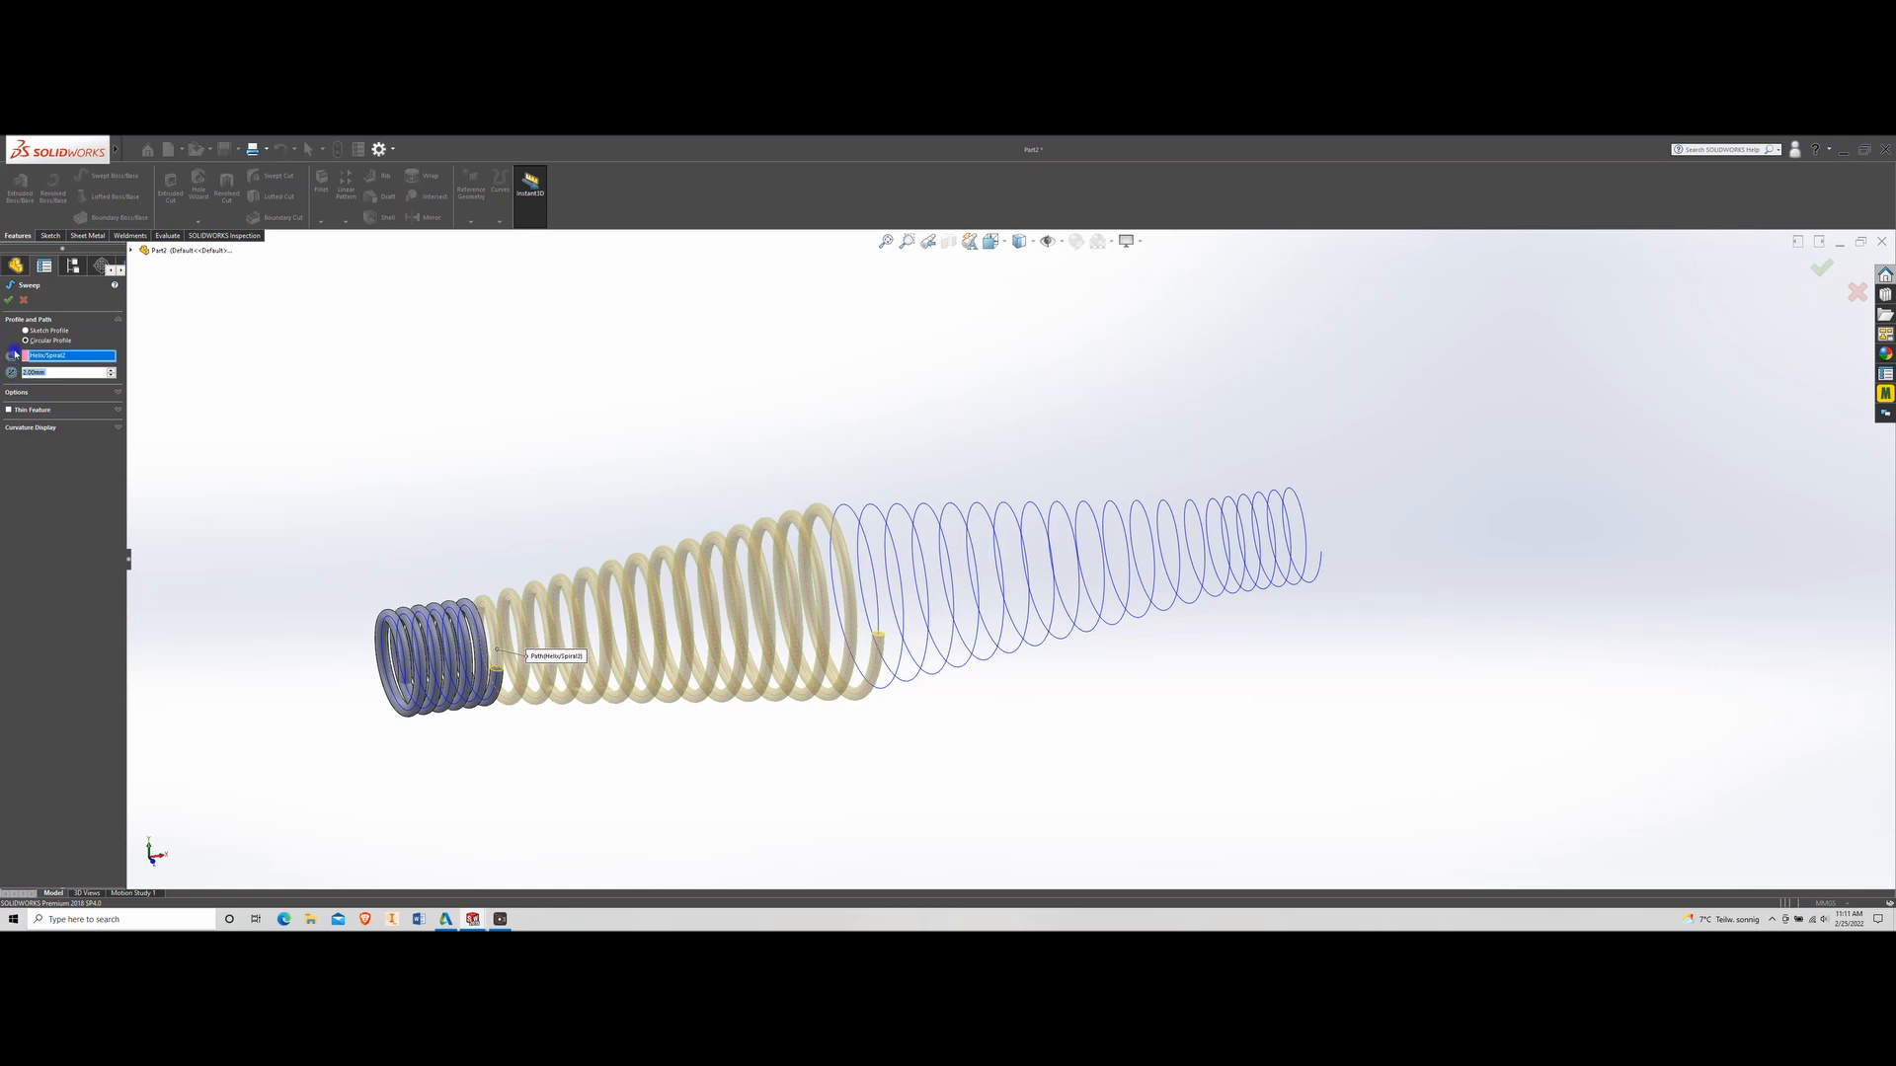
{"action": "right_click", "coordinate": [934, 517]}
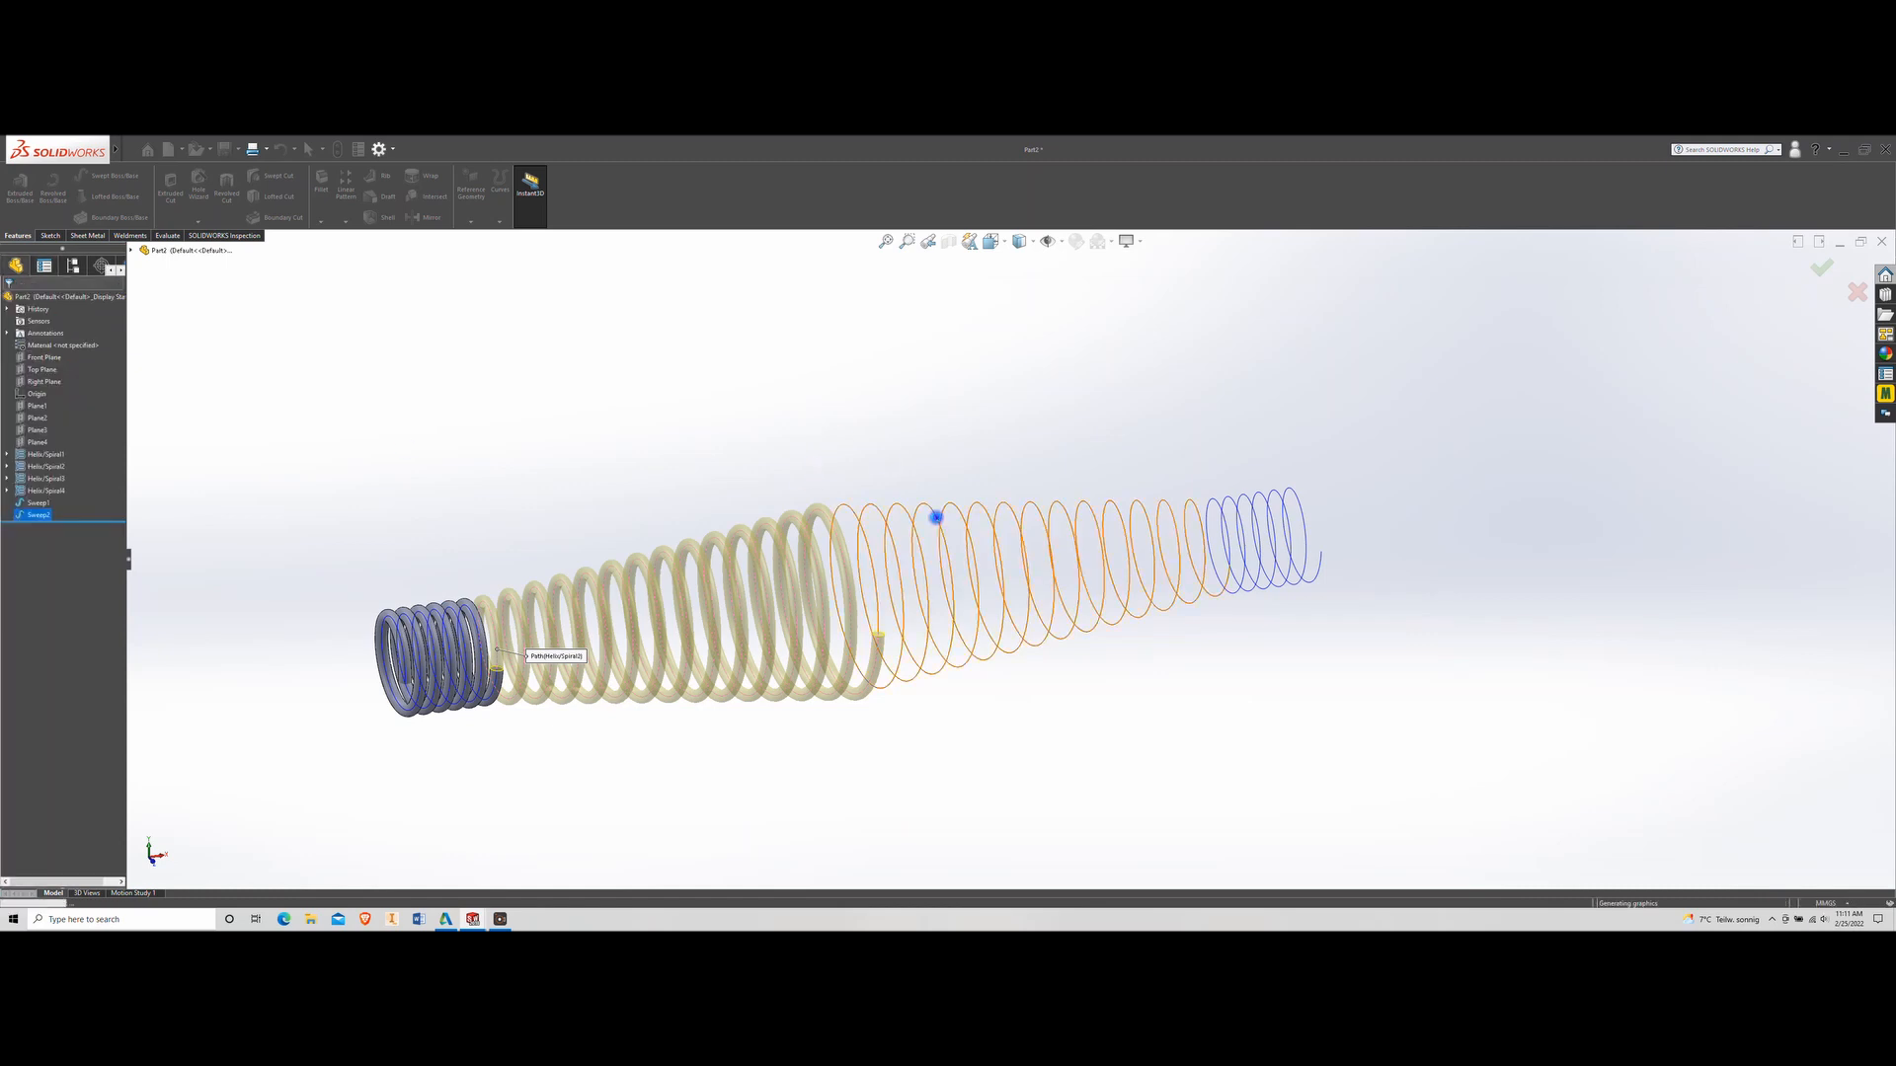
Sweep a 2 mm circular profile along the second tapered helix, which narrows from the middle of the coil toward its far end
{"action": "scroll", "coordinate": [934, 519], "scroll_direction": "down", "scroll_amount": 1}
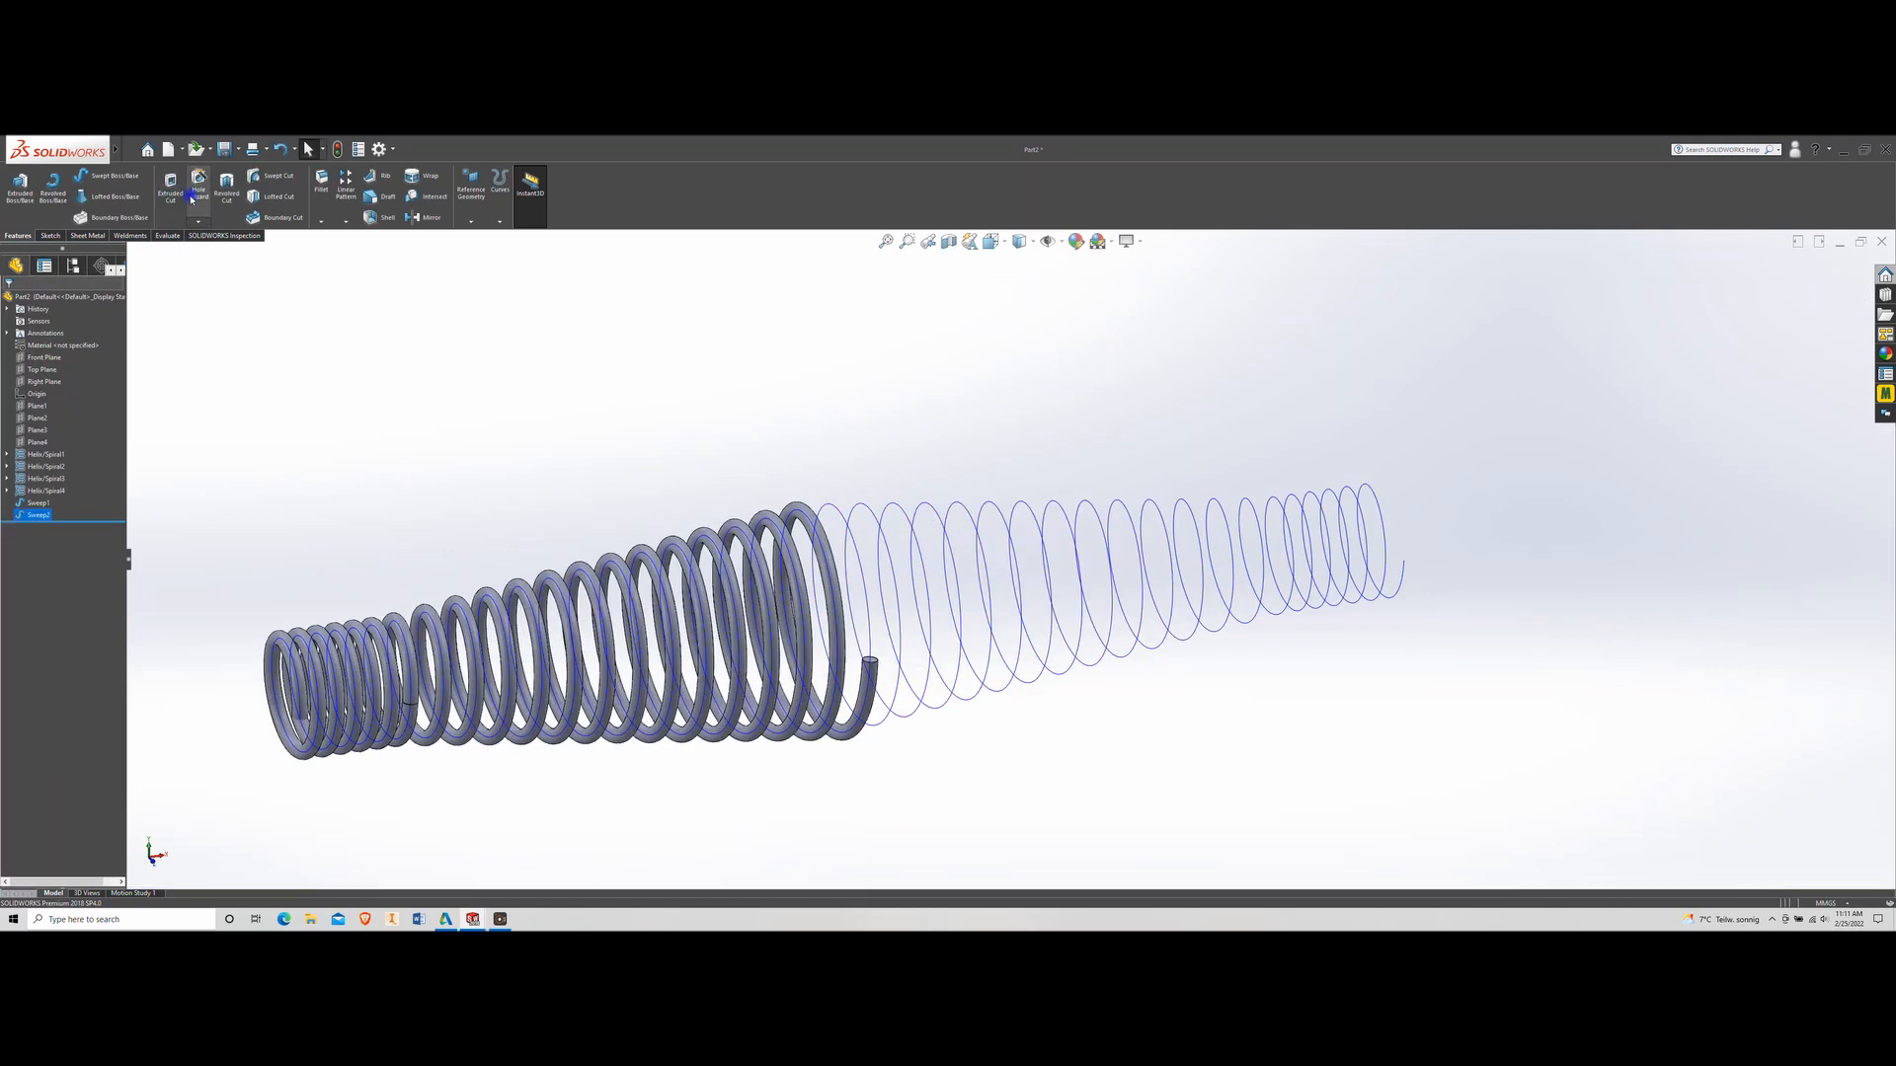
{"action": "left_click", "coordinate": [114, 175]}
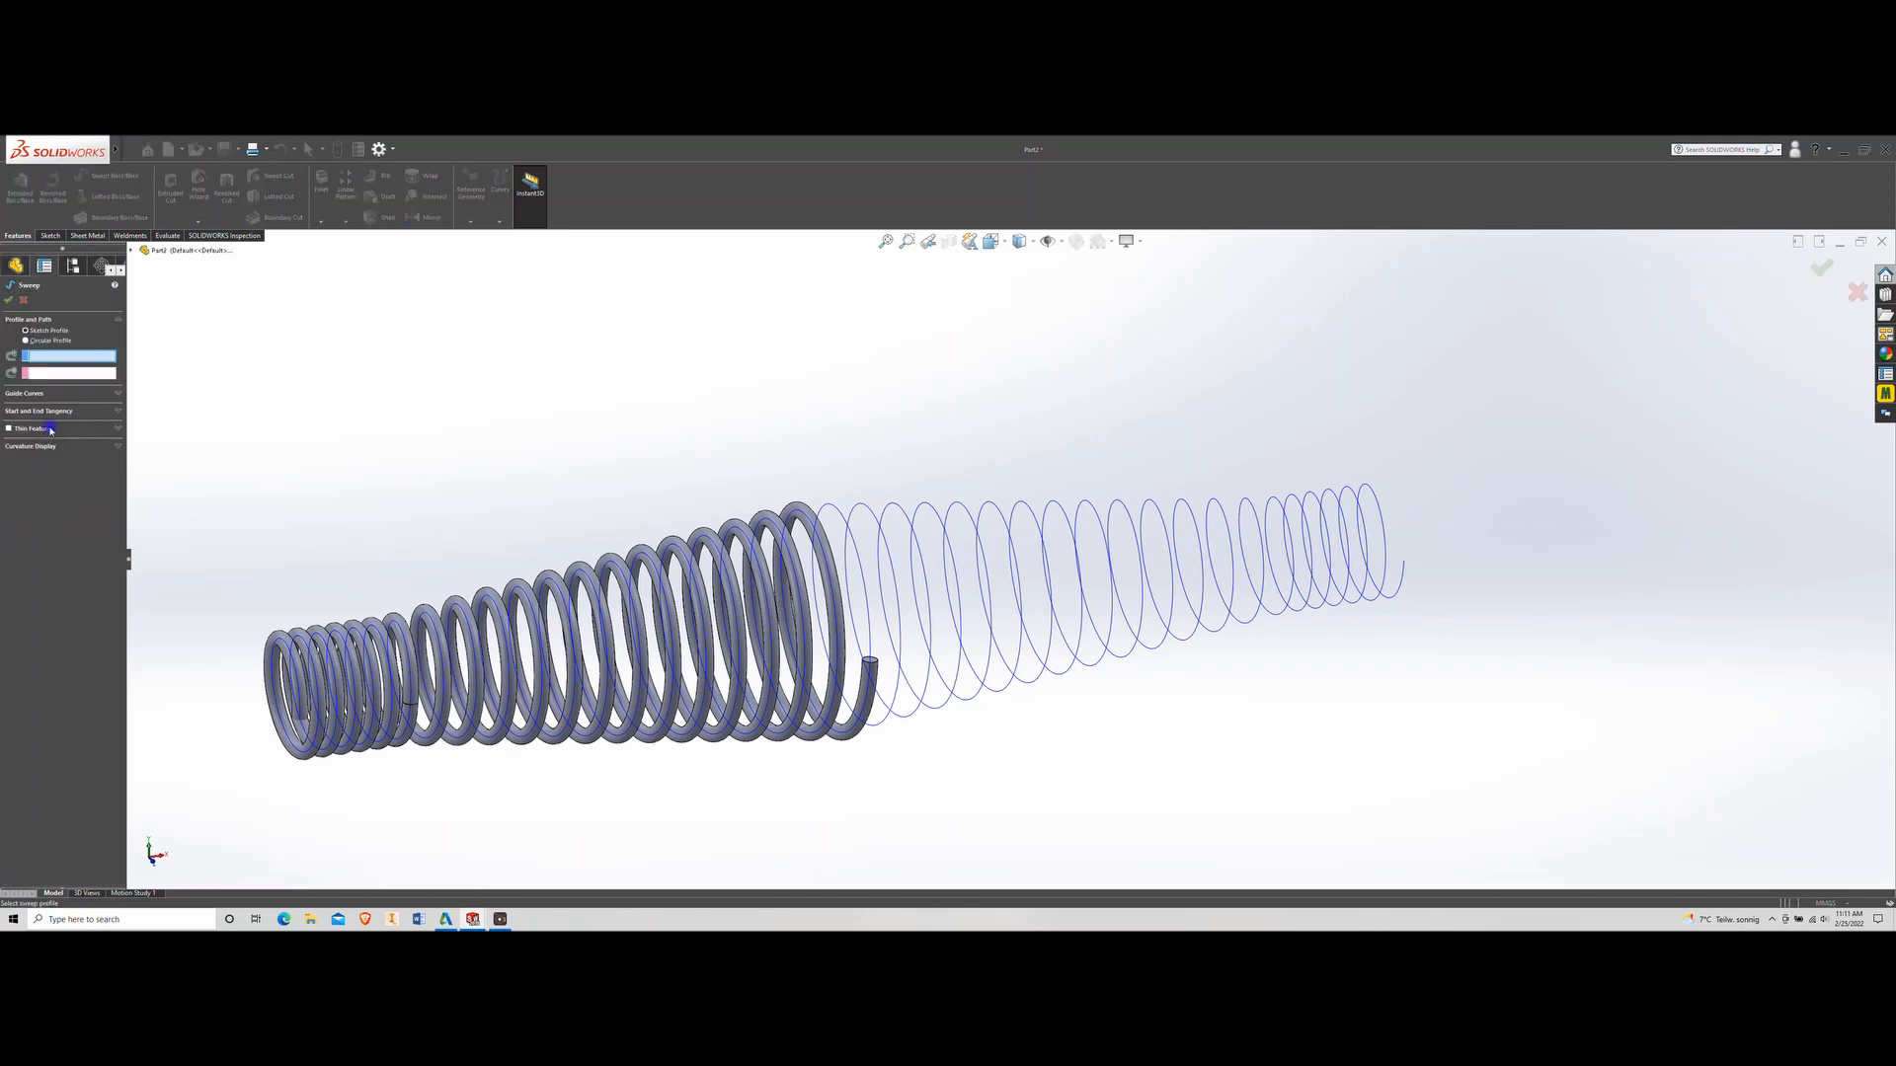
{"action": "left_click", "coordinate": [27, 341]}
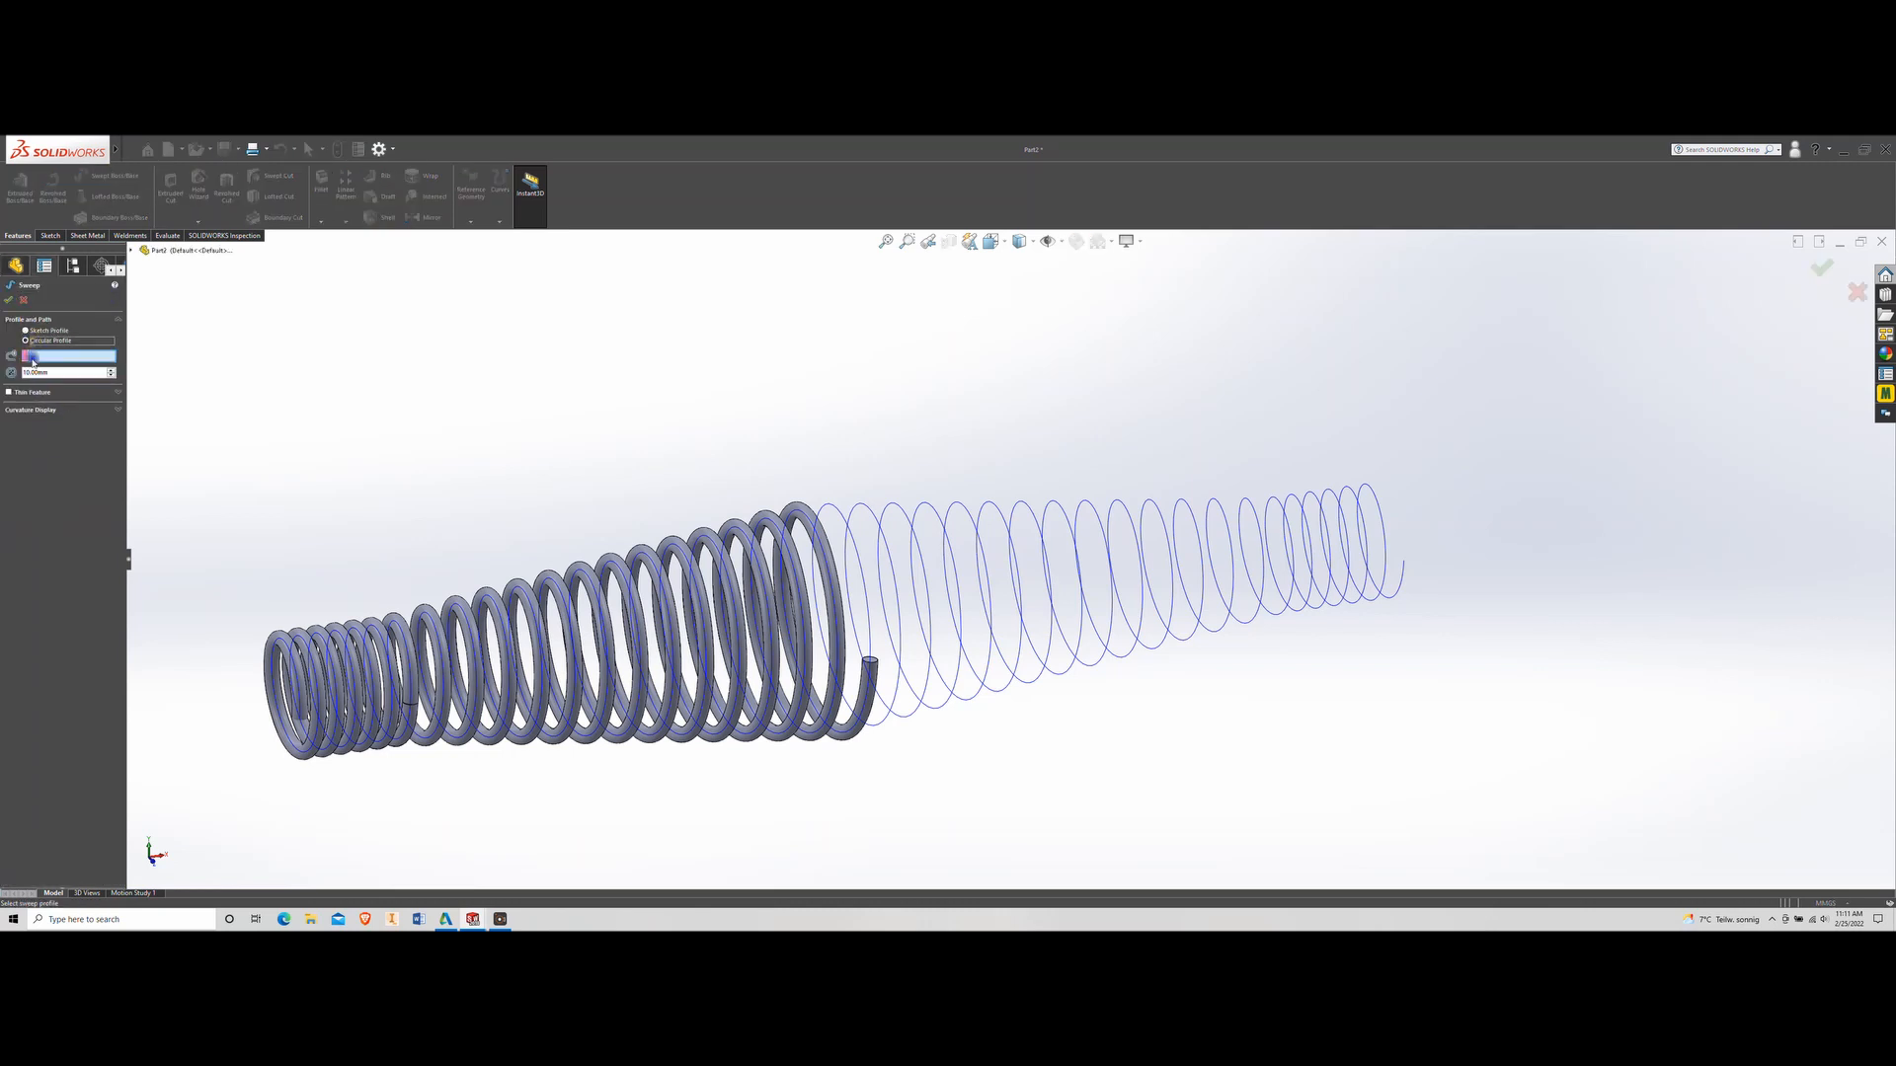
{"action": "double_click", "coordinate": [54, 373]}
{"action": "type", "text": "2"}
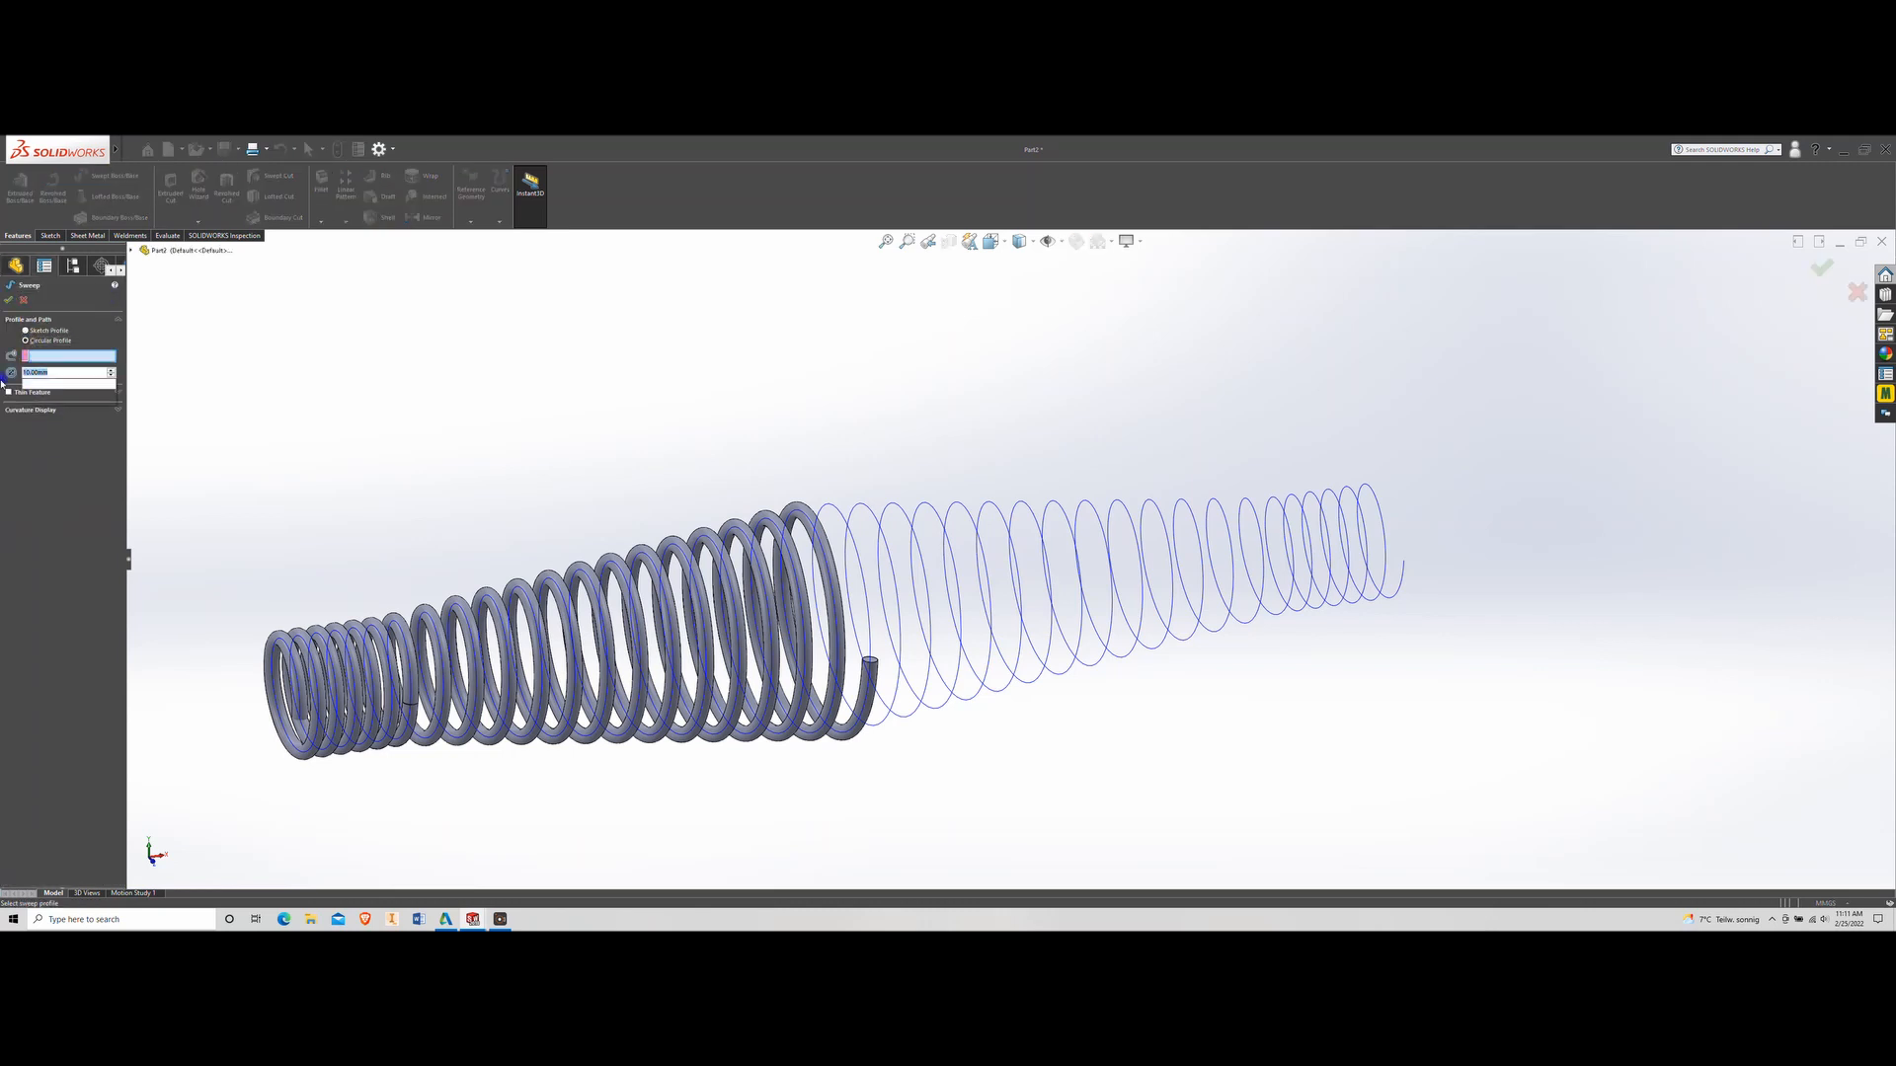
{"action": "key", "text": "Return"}
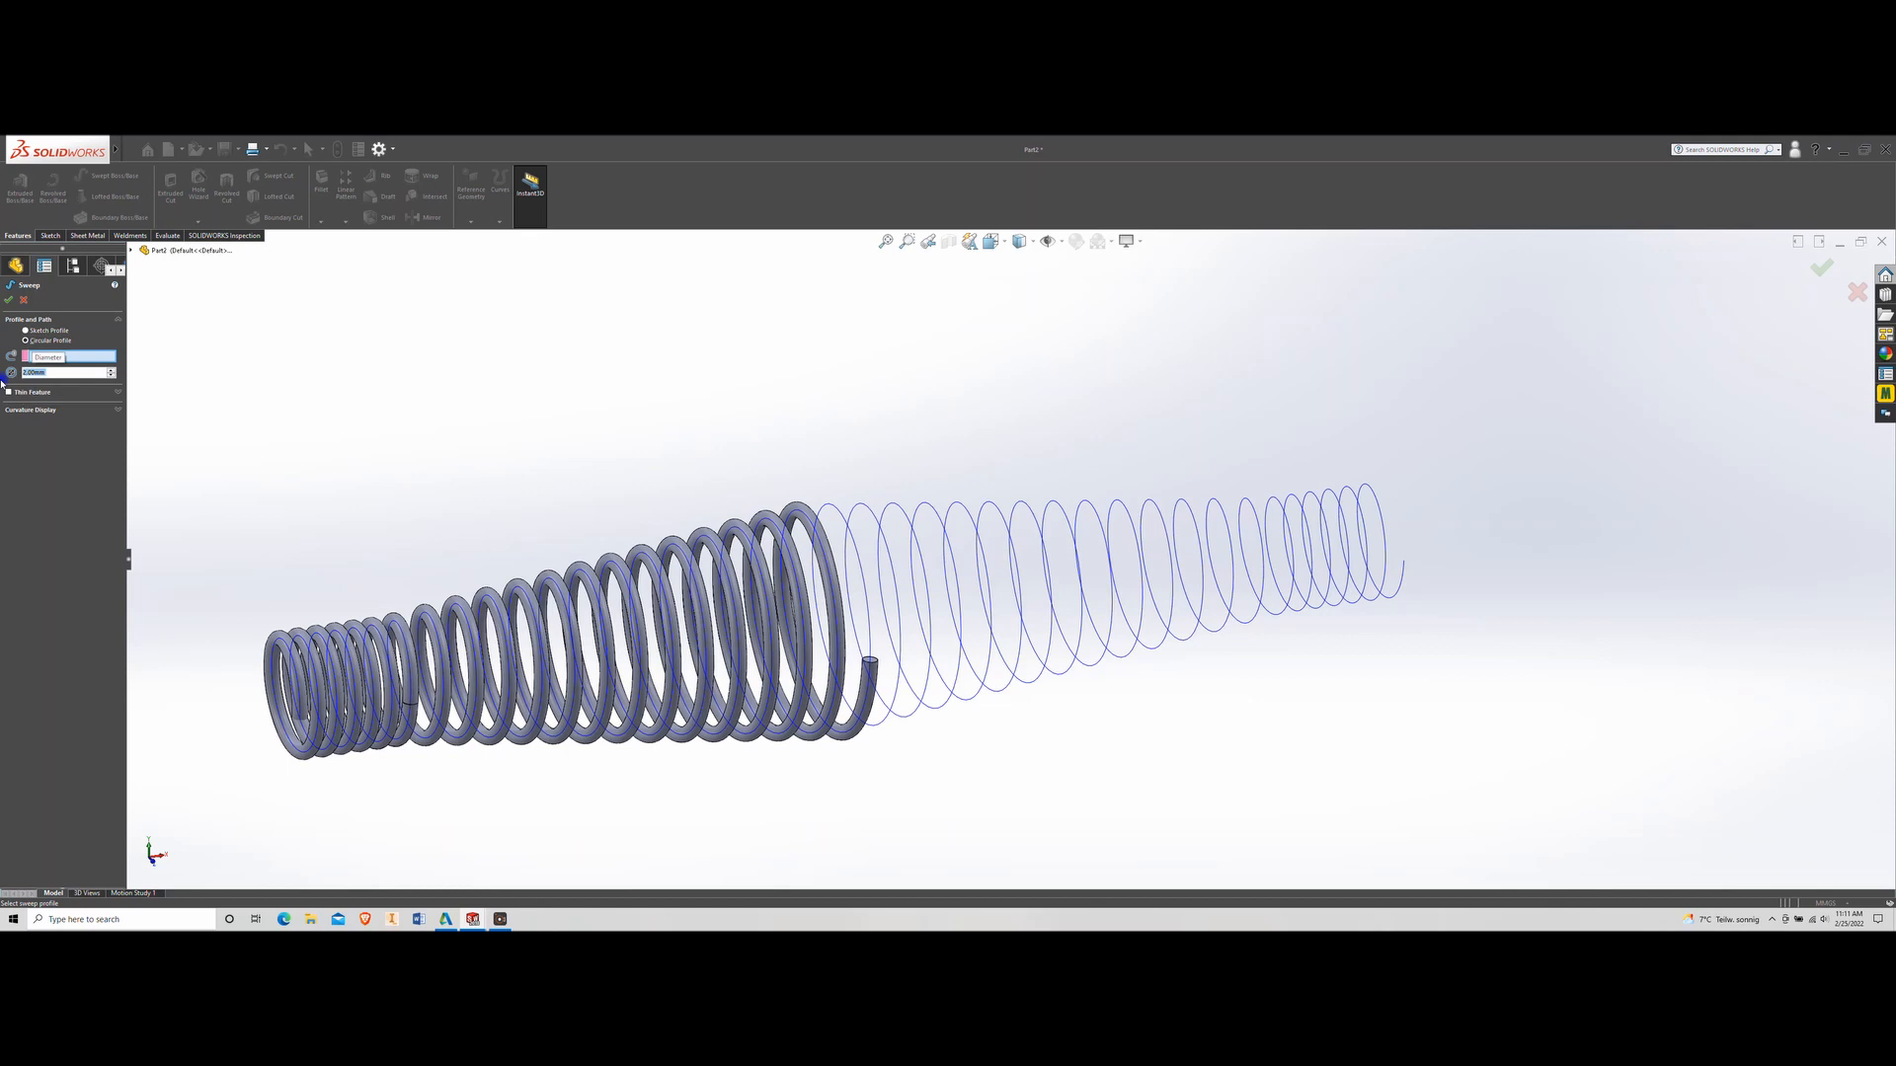
{"action": "left_click", "coordinate": [923, 592]}
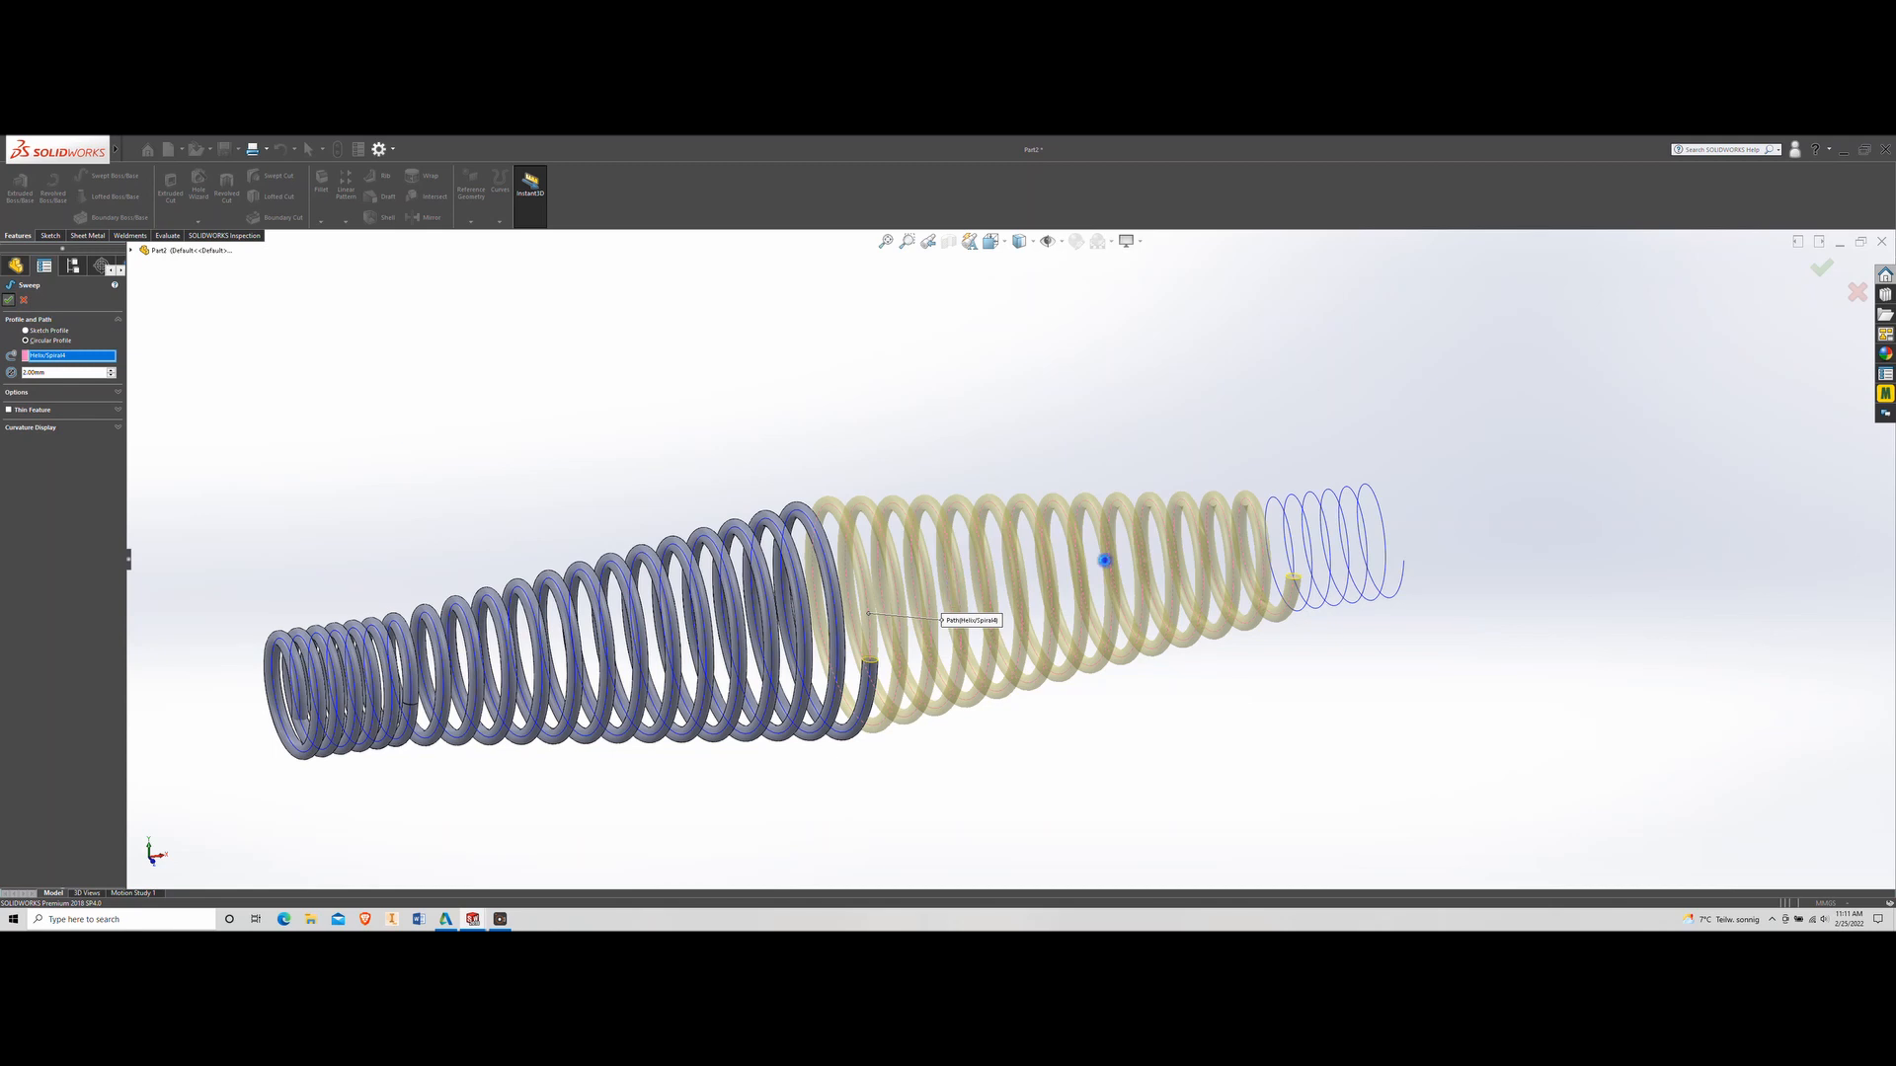
{"action": "key", "text": "Return"}
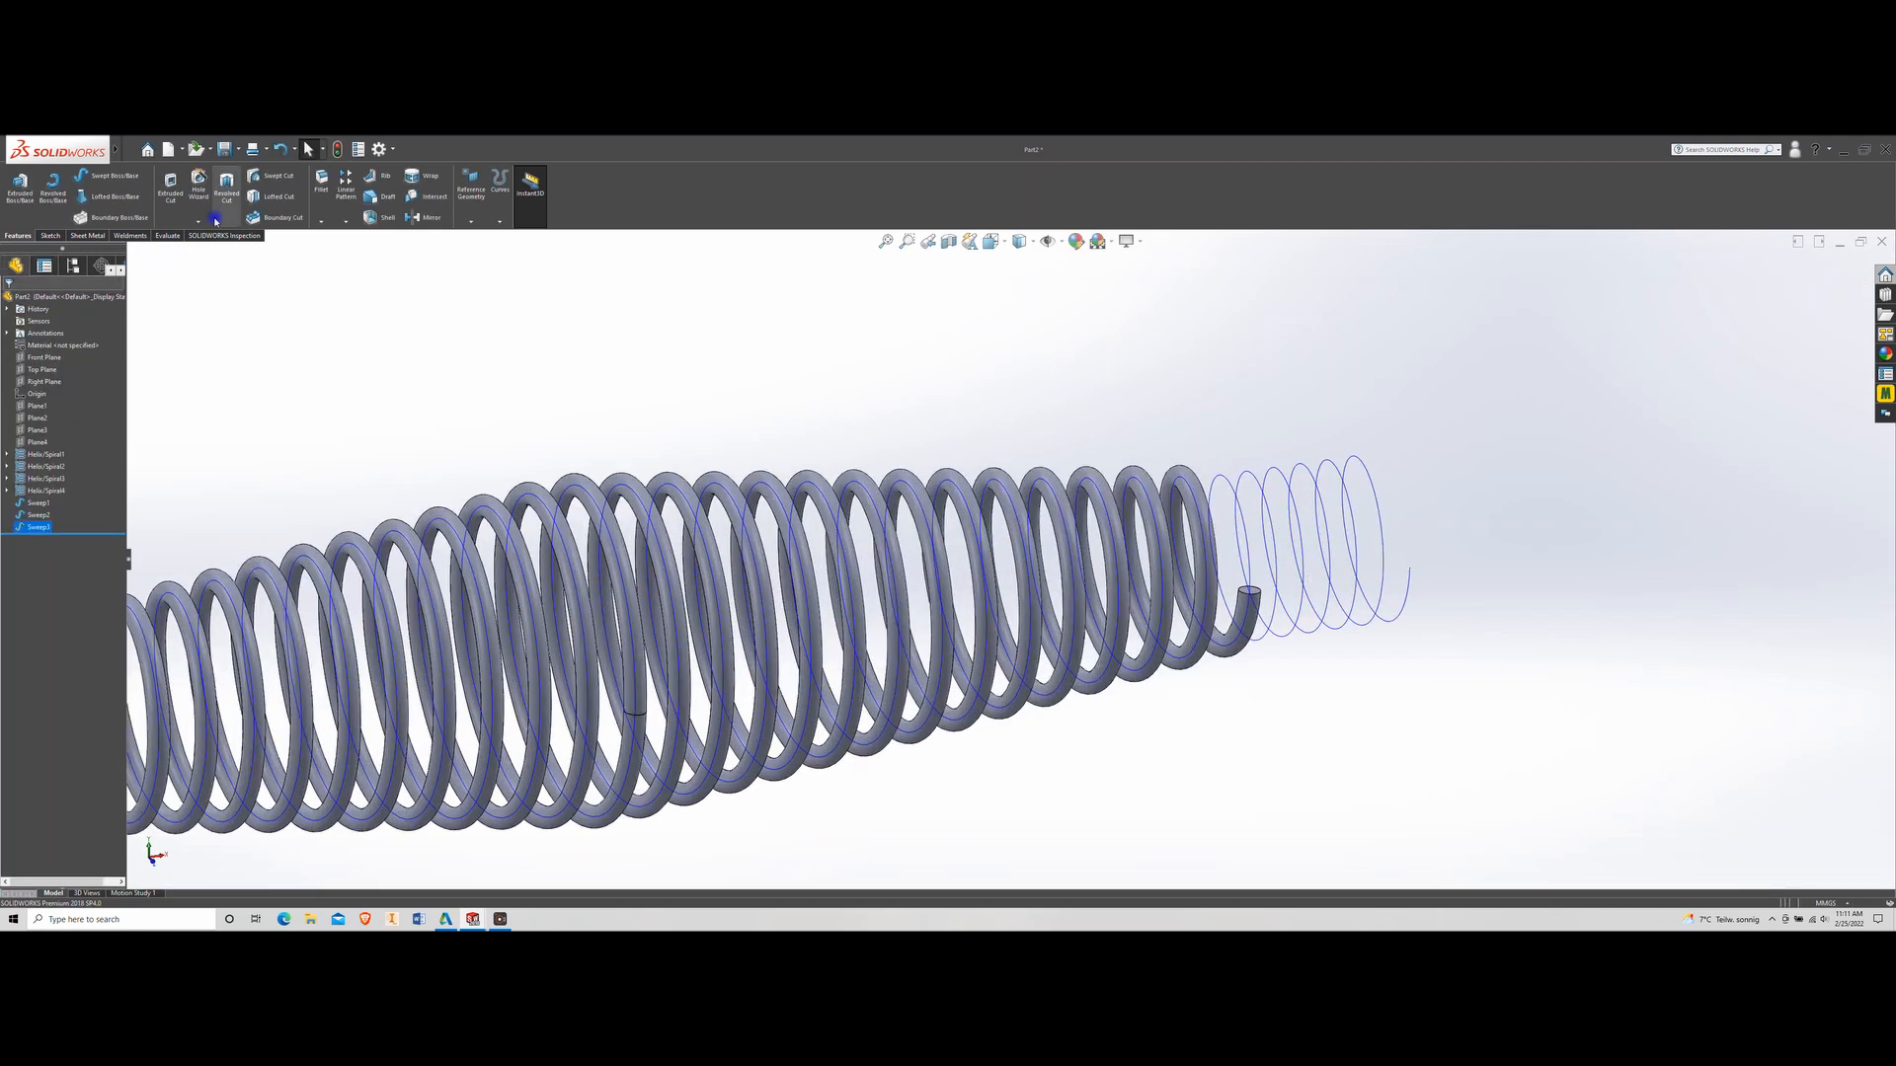
Sweep a 2 mm circular profile along the remaining straight helix at the far end of the coil
{"action": "left_click", "coordinate": [111, 175]}
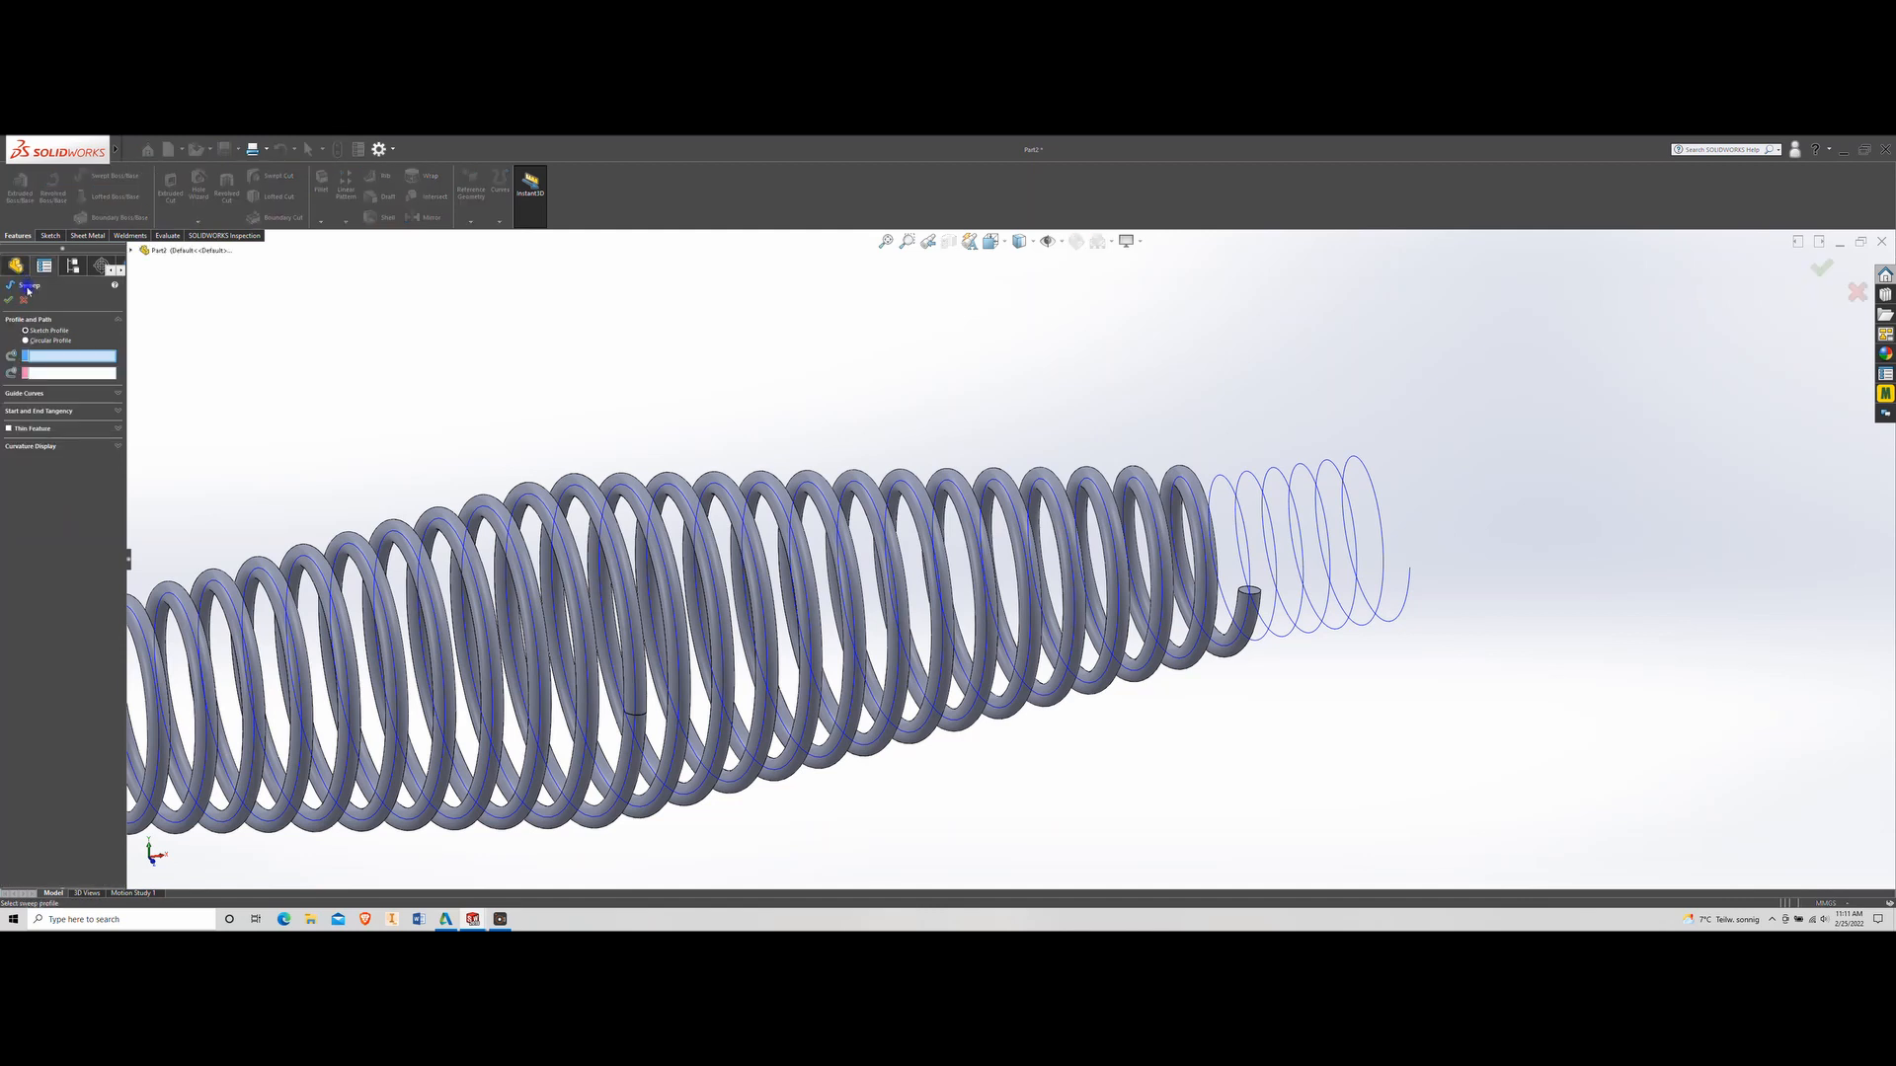
{"action": "left_click", "coordinate": [26, 341]}
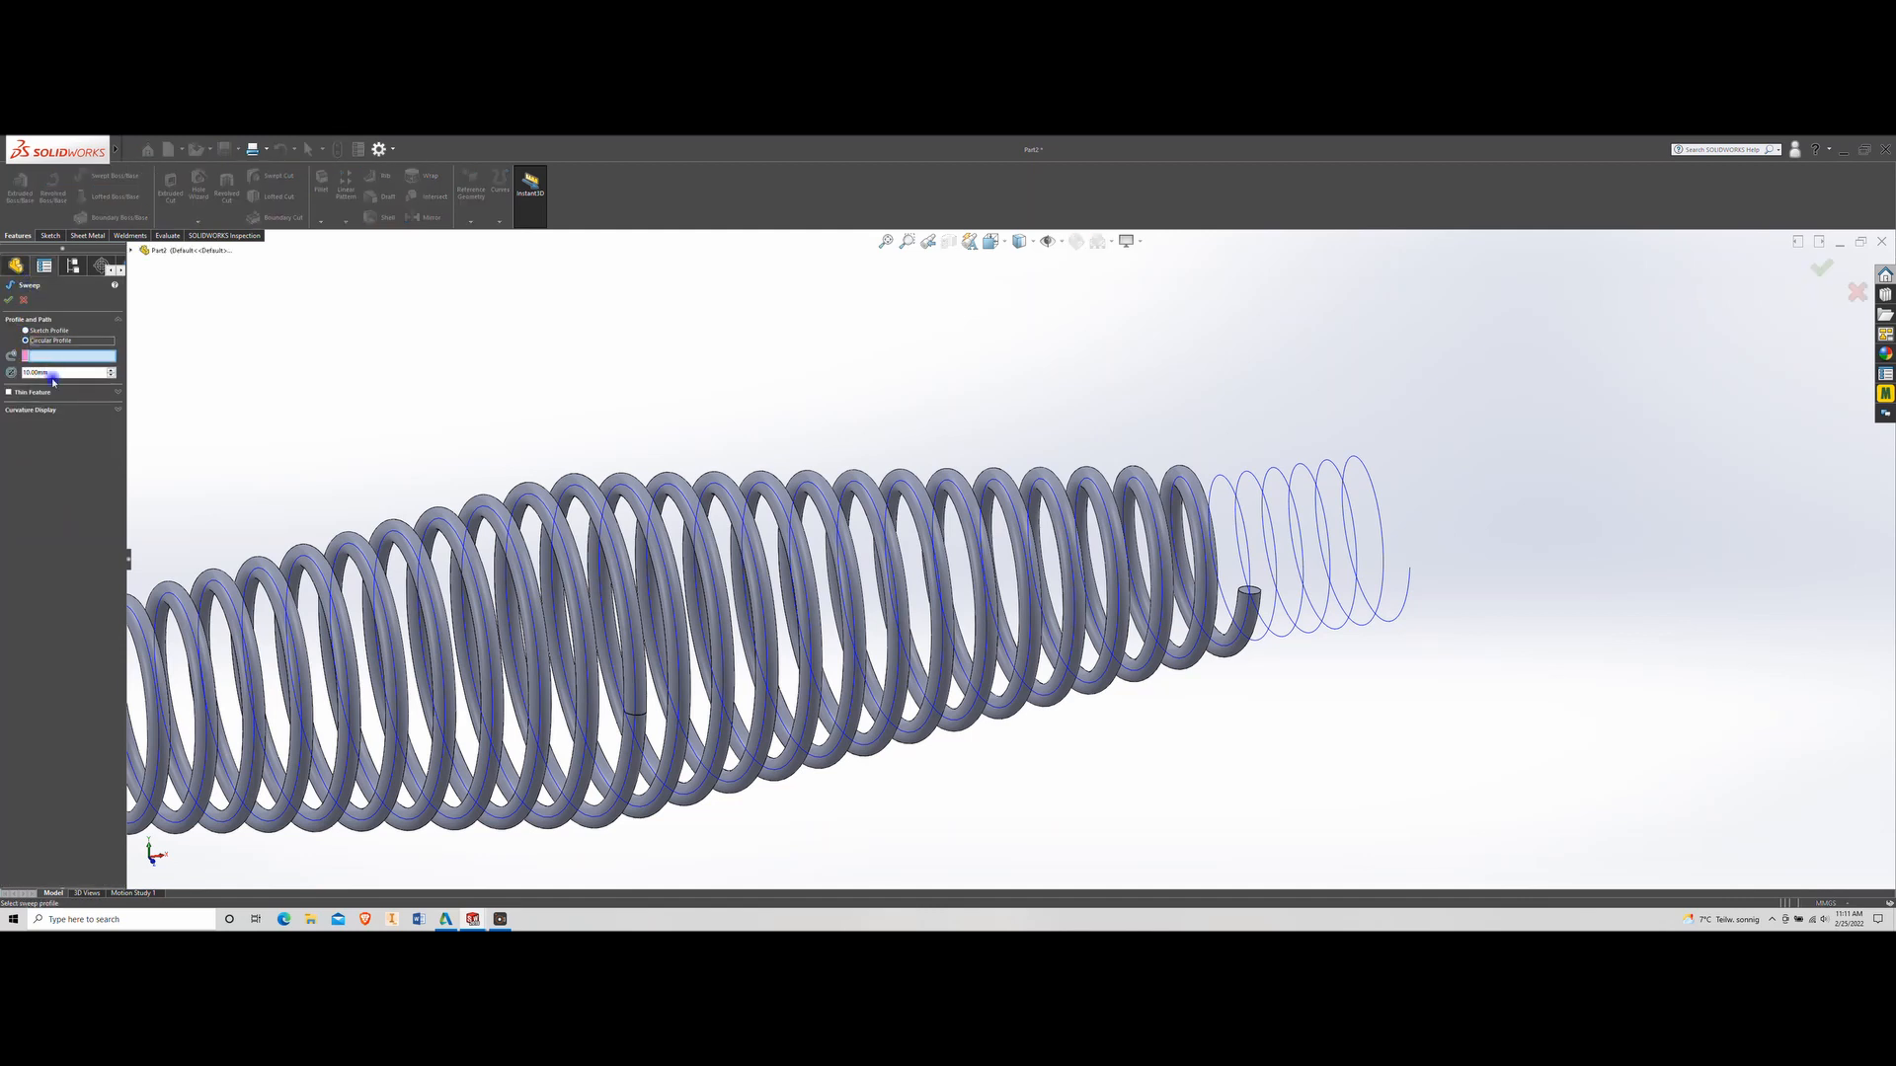
{"action": "double_click", "coordinate": [51, 373]}
{"action": "type", "text": "2"}
{"action": "key", "text": "Return"}
{"action": "left_click", "coordinate": [78, 356]}
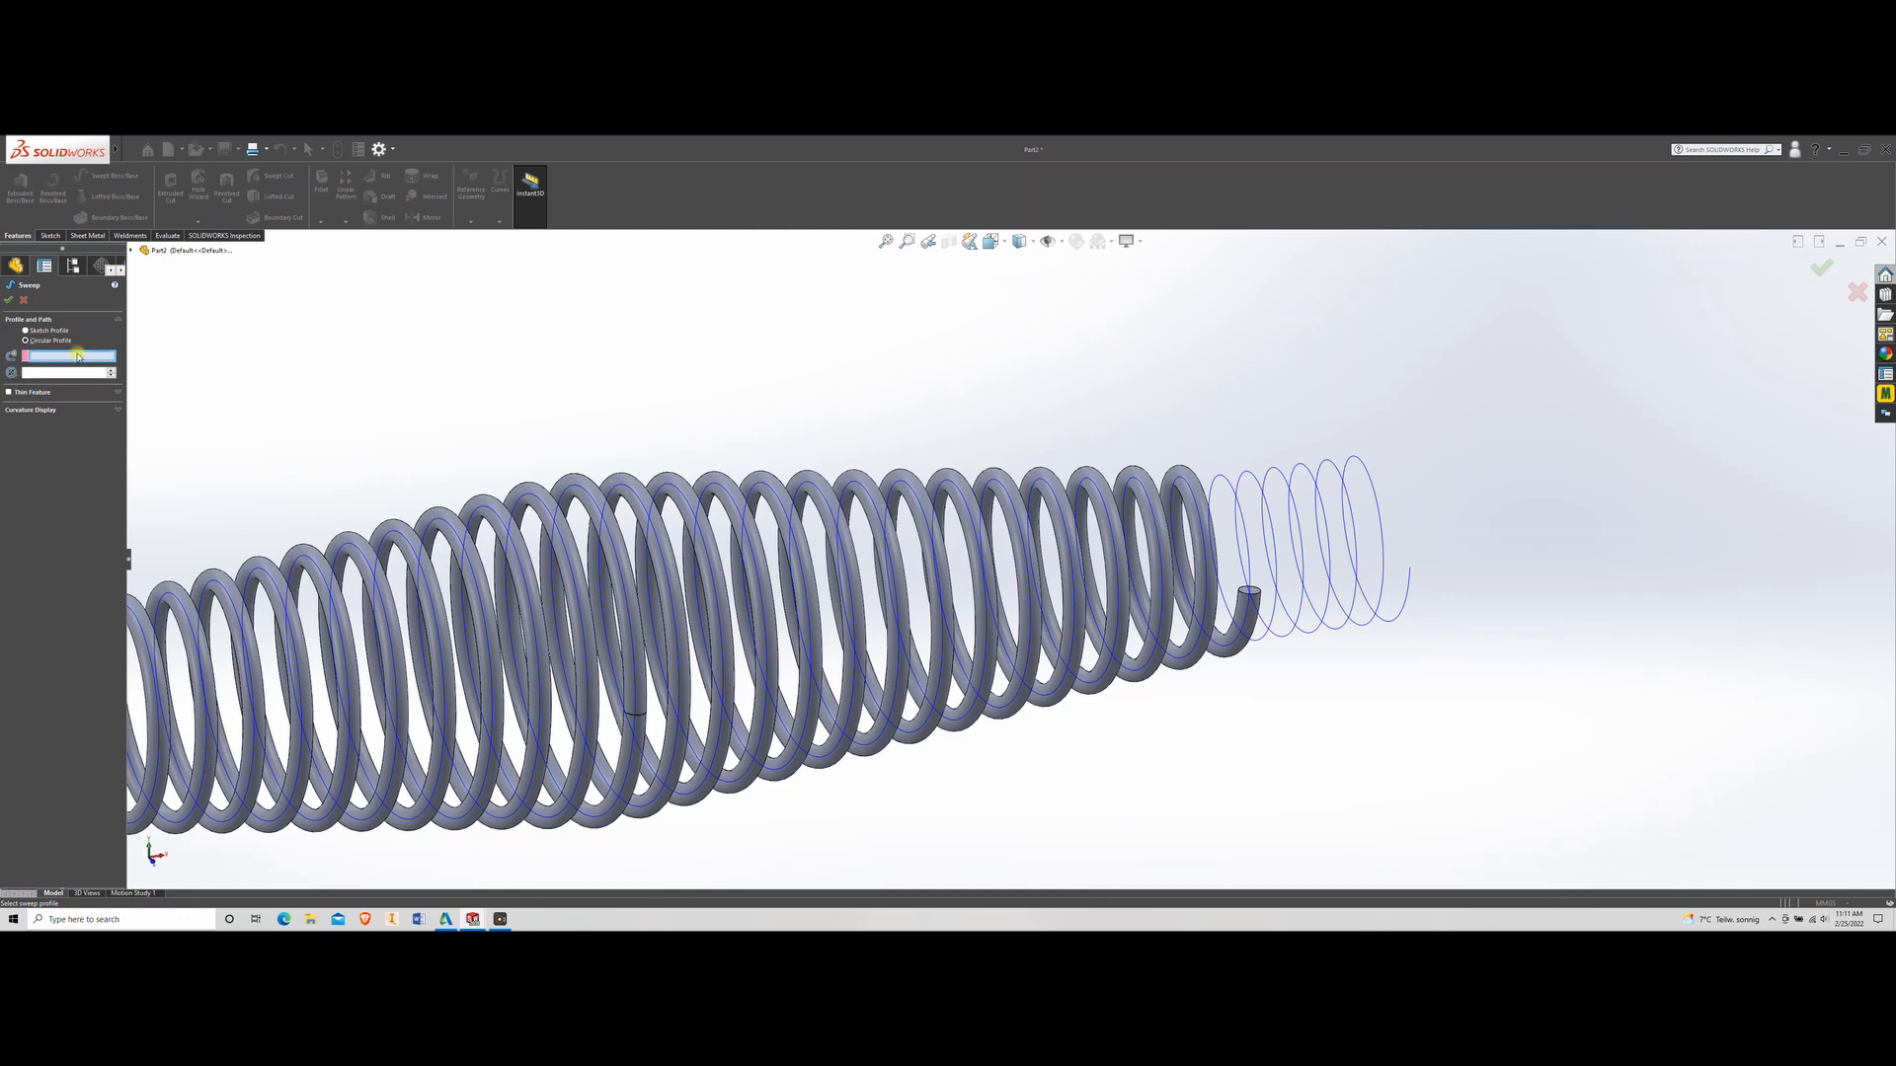
{"action": "left_click", "coordinate": [1248, 524]}
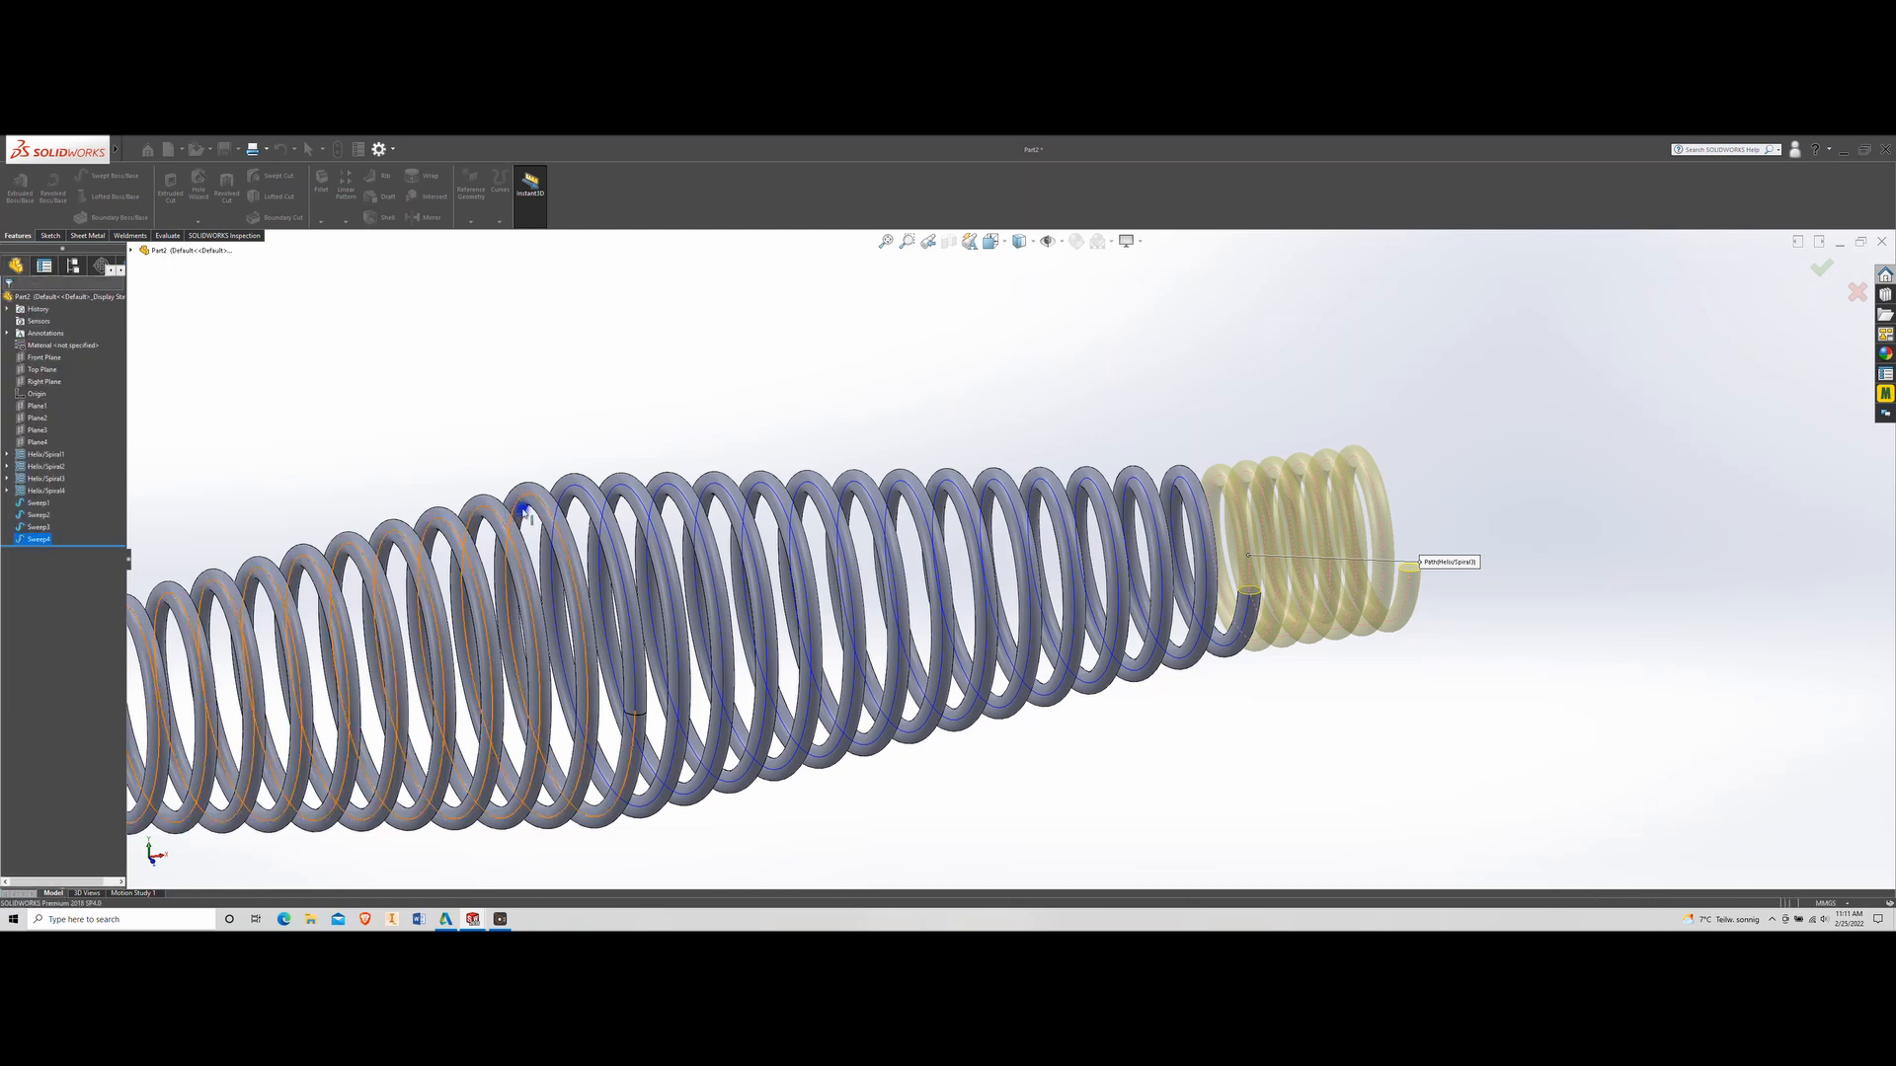
Assign the material 1.0037 (S235JR) to the part and apply the Plain White scene
{"action": "scroll", "coordinate": [402, 507], "scroll_direction": "up", "scroll_amount": 5}
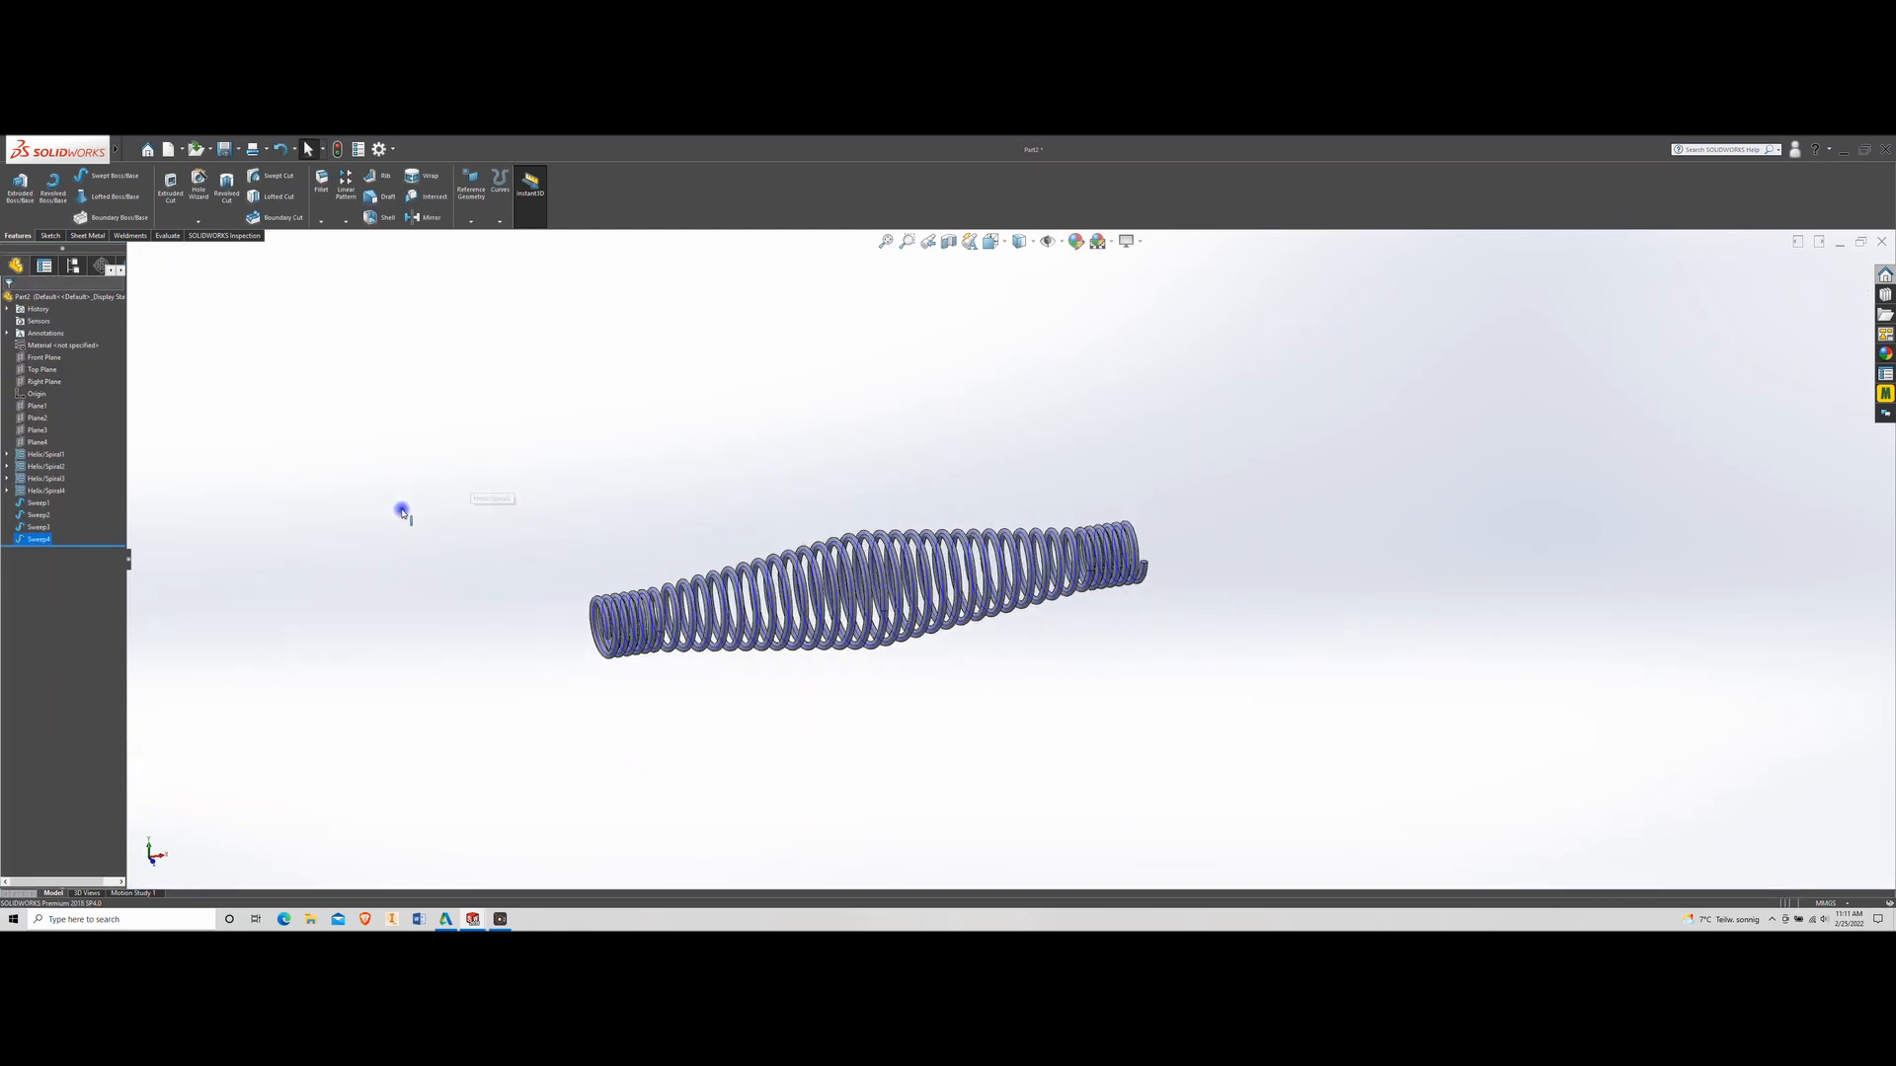
{"action": "scroll", "coordinate": [788, 591], "scroll_direction": "down", "scroll_amount": 2}
{"action": "scroll", "coordinate": [788, 592], "scroll_direction": "down", "scroll_amount": 2}
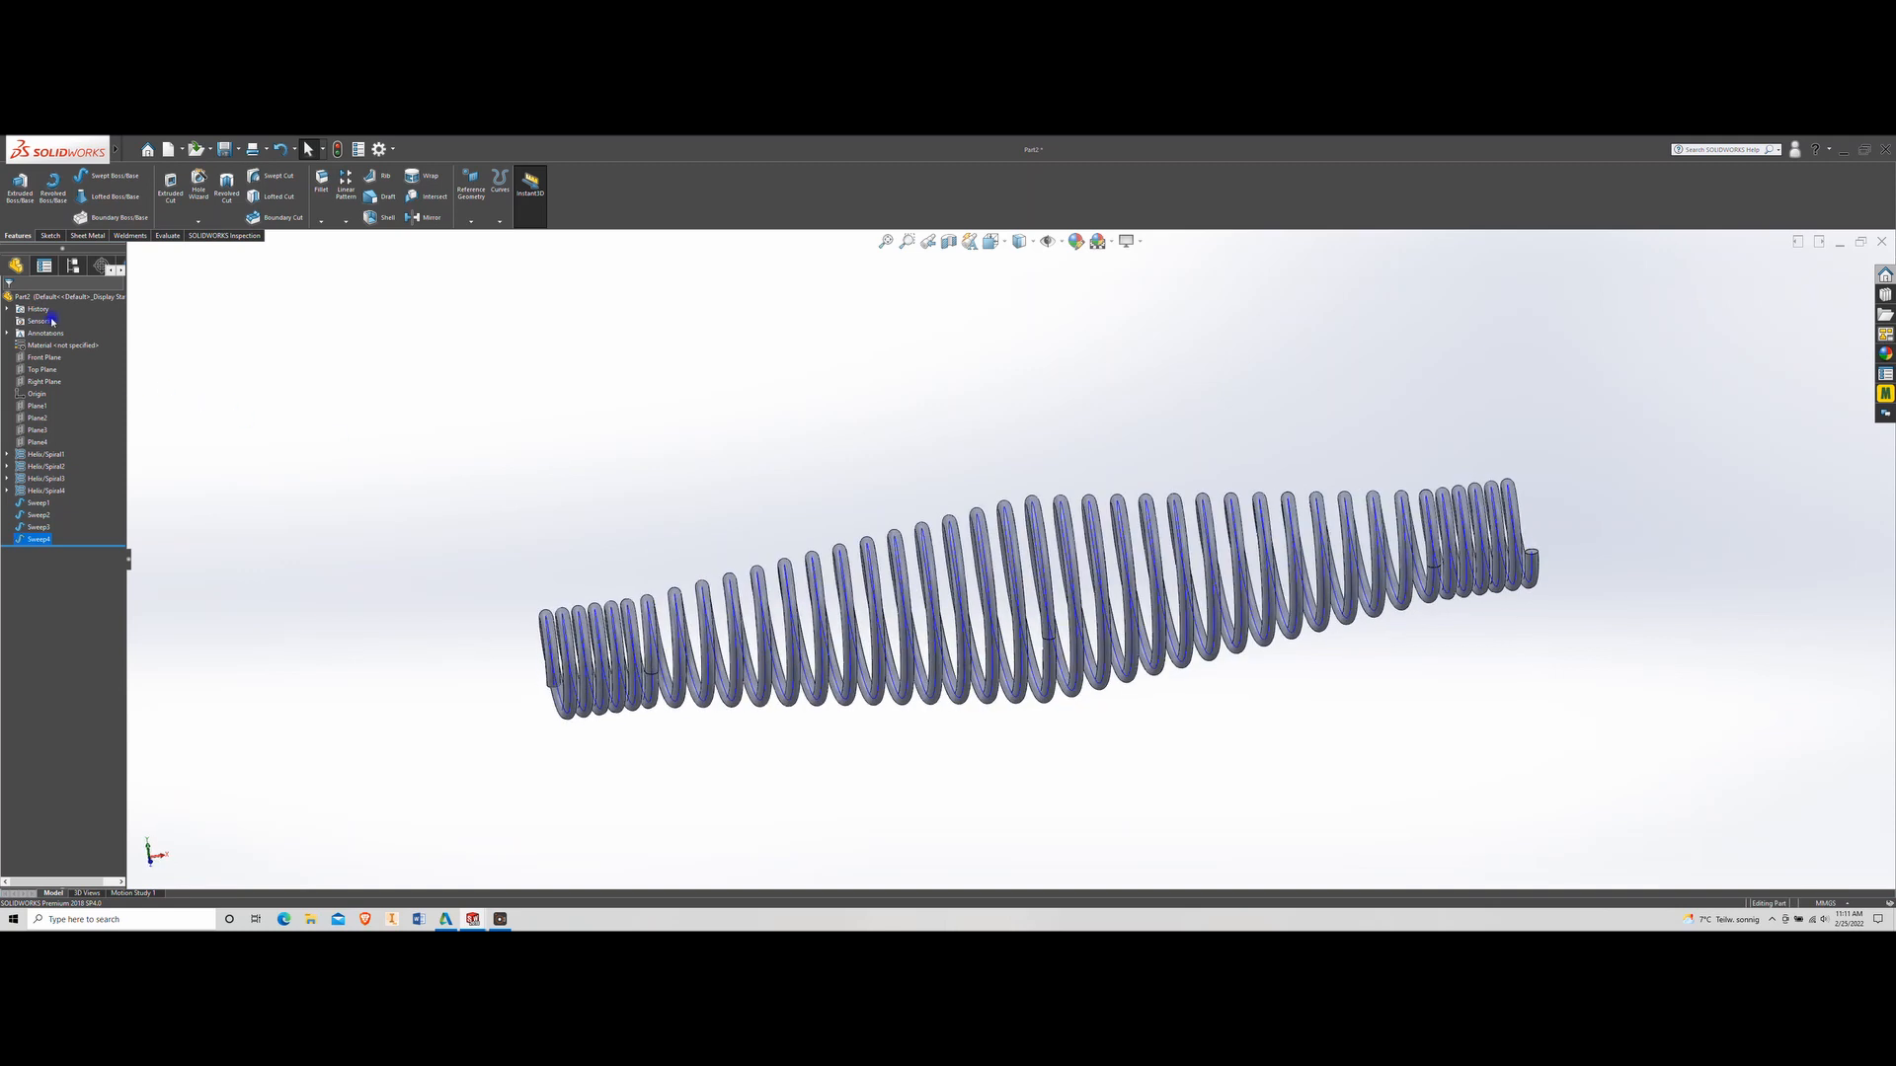
{"action": "right_click", "coordinate": [54, 344]}
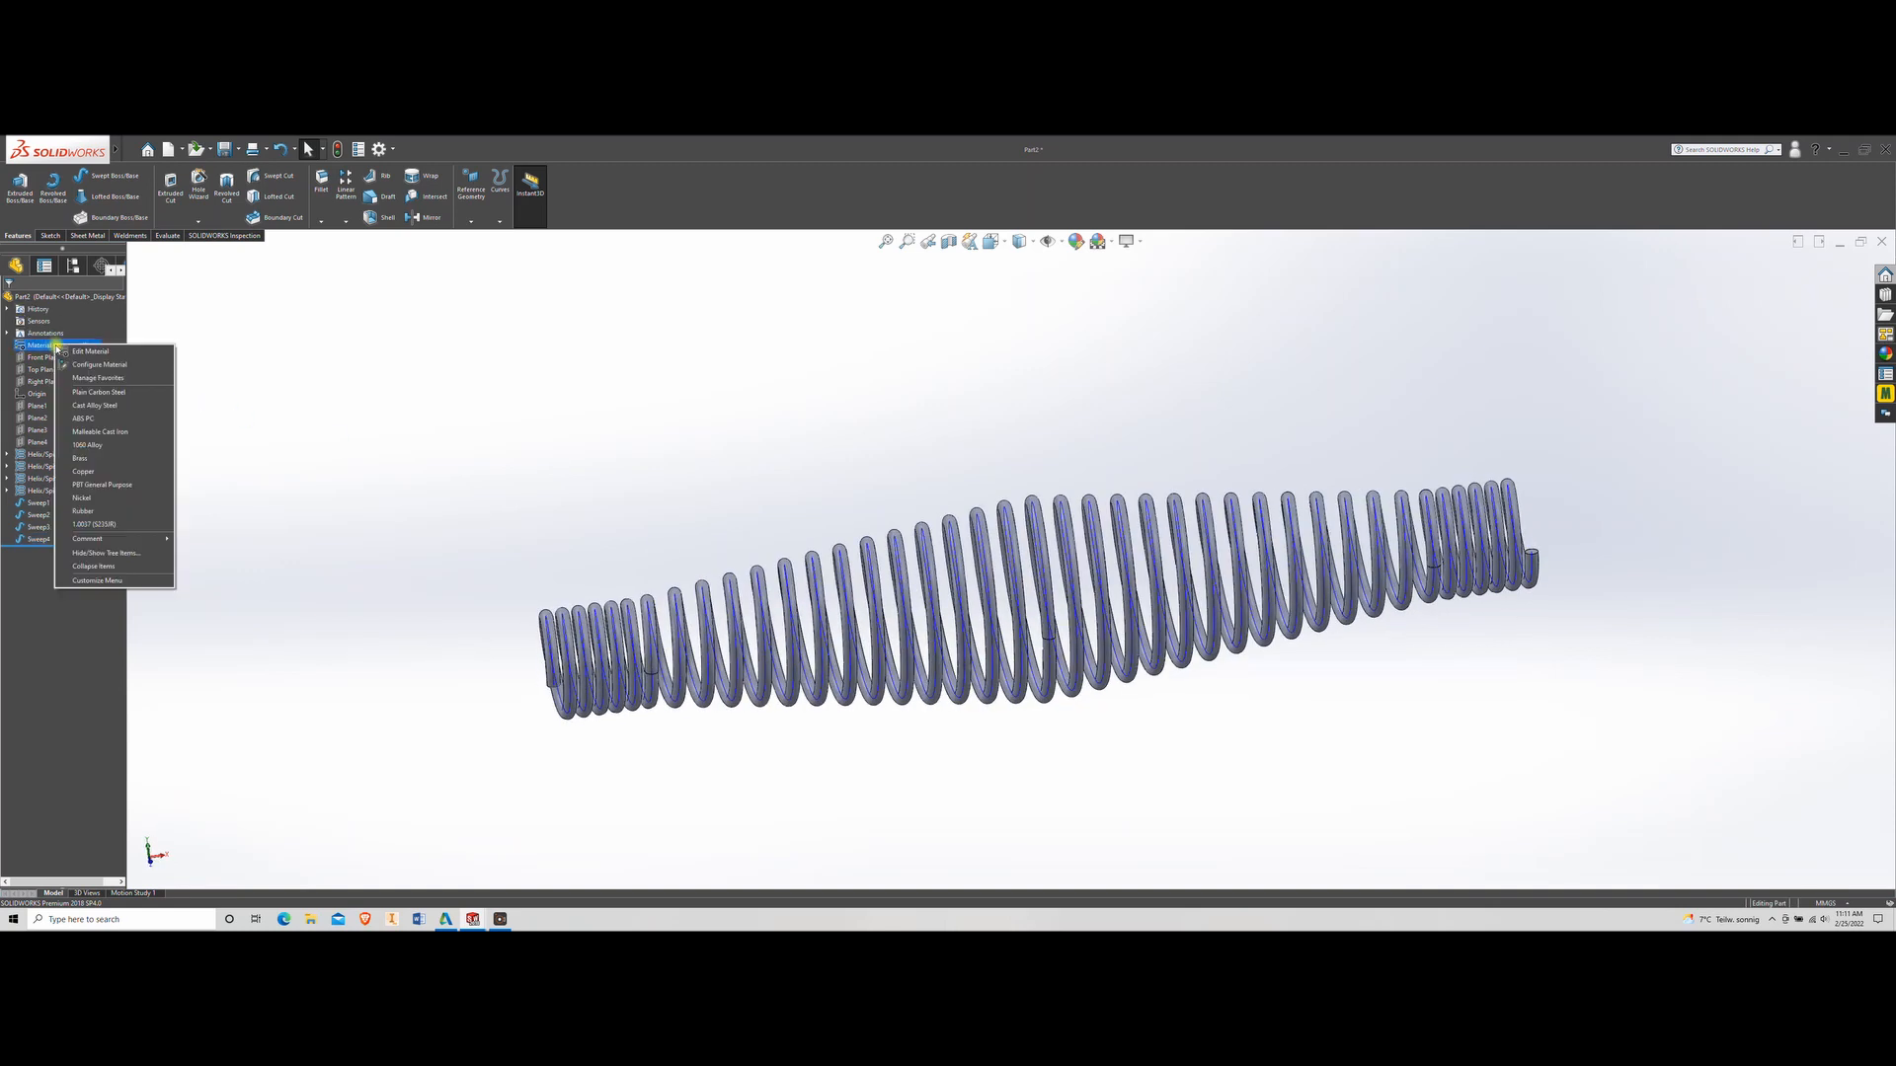
{"action": "left_click", "coordinate": [94, 523]}
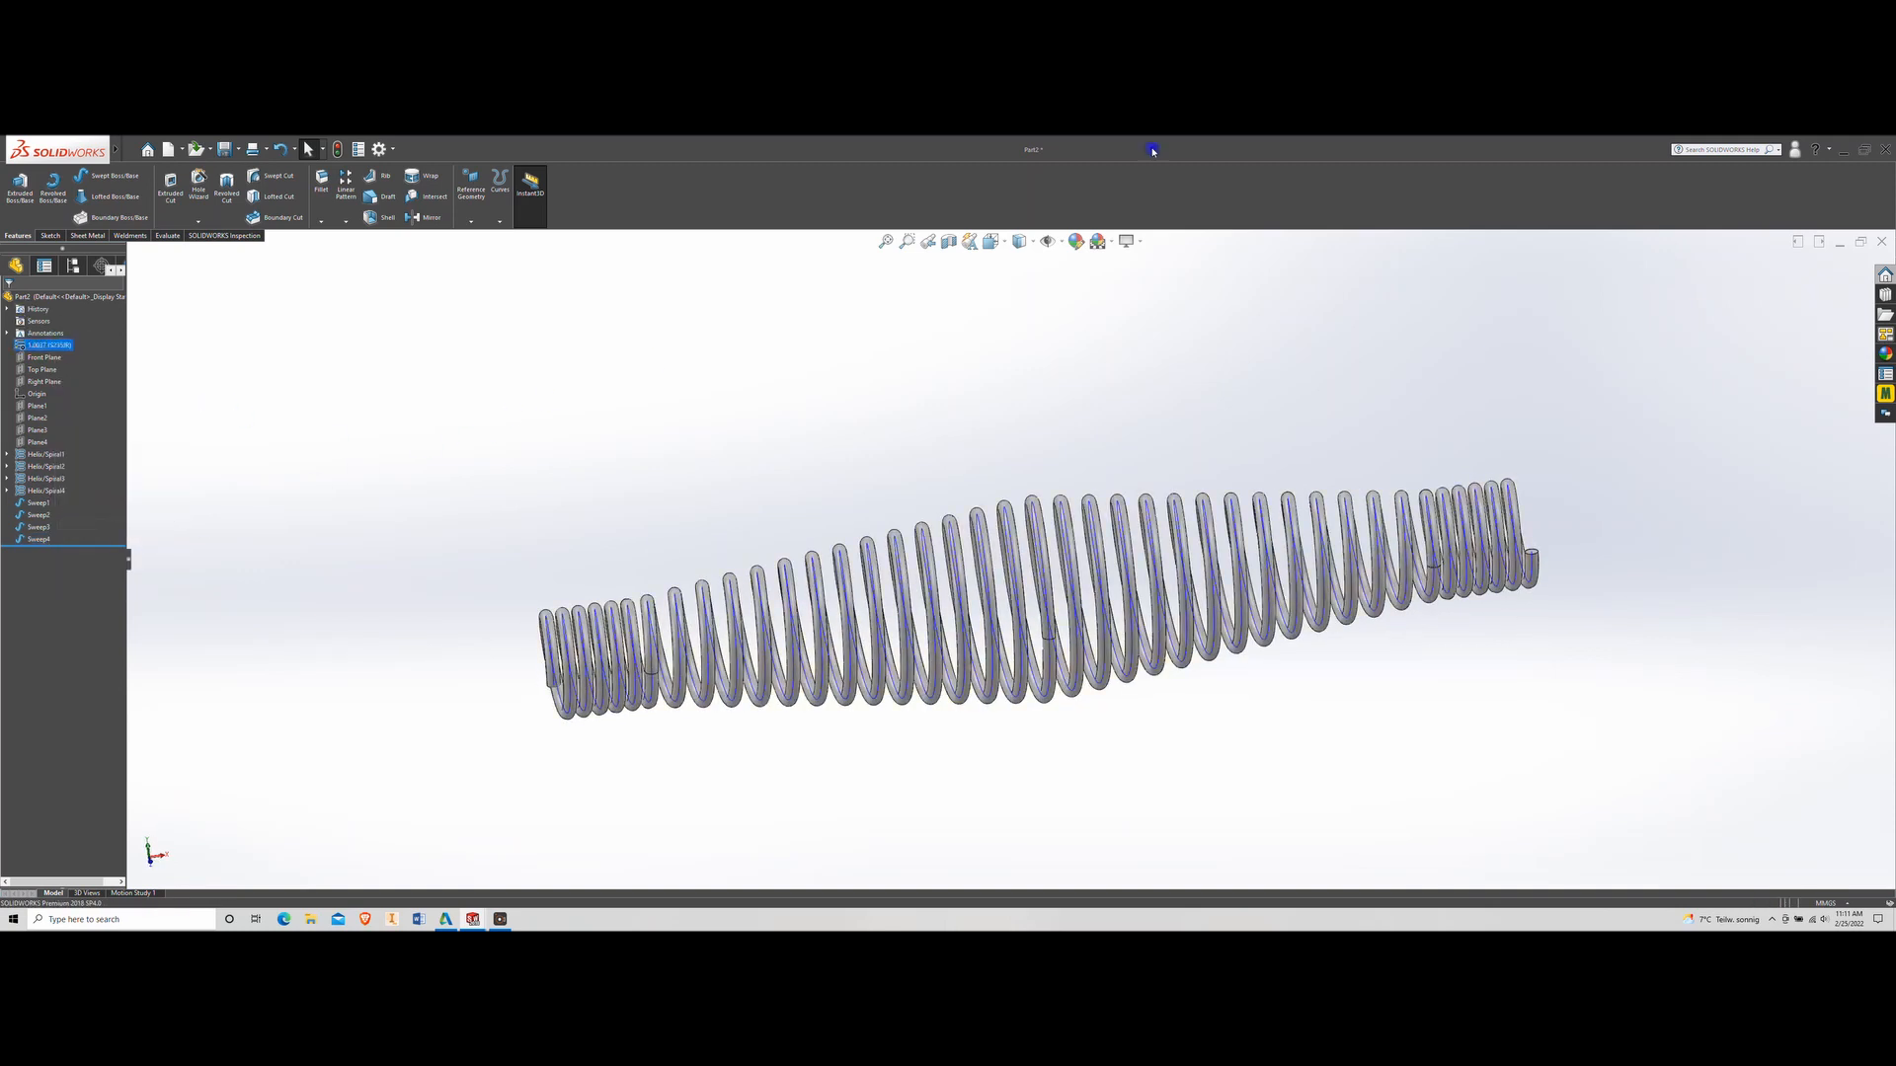
{"action": "left_click", "coordinate": [1110, 242]}
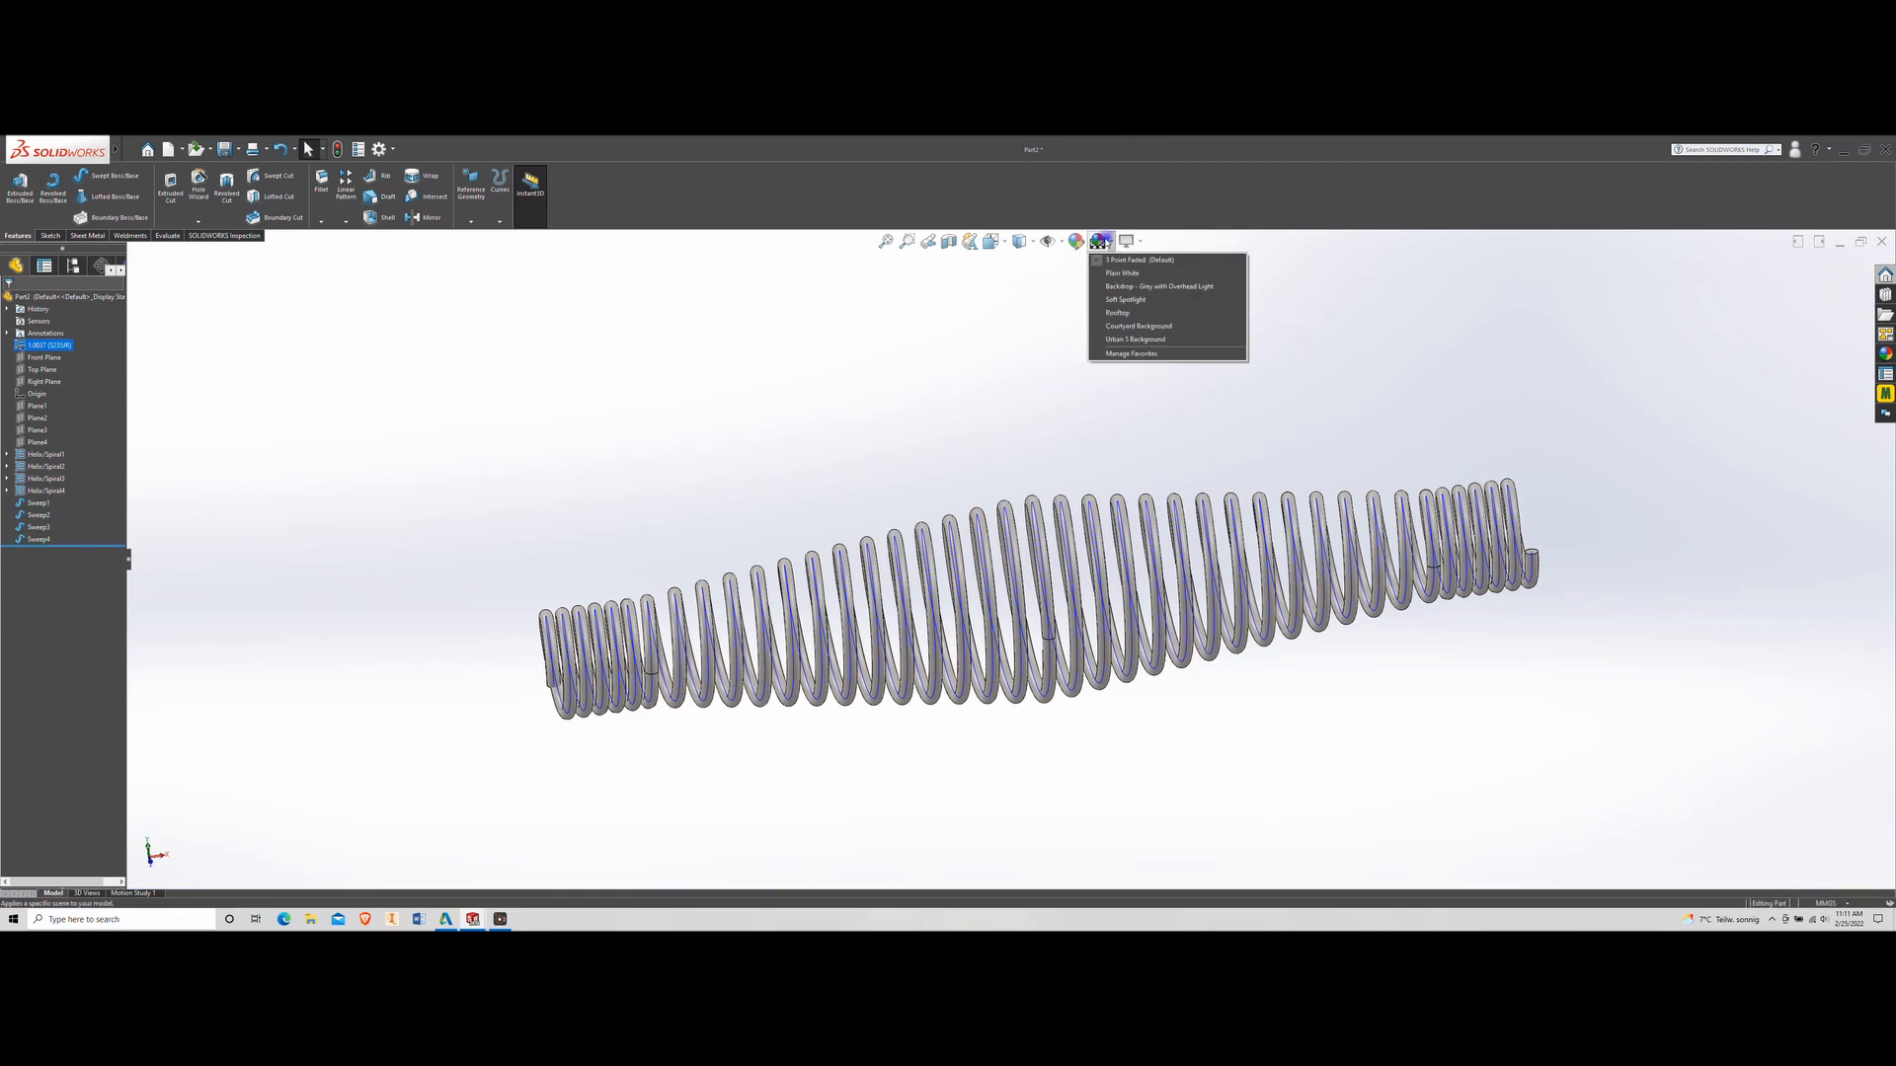
{"action": "left_click", "coordinate": [1113, 274]}
Hide the first helix curve inside the straight section at the origin end
{"action": "mouse_move", "coordinate": [877, 742]}
{"action": "middle_mouse_down"}
{"action": "mouse_move", "coordinate": [919, 713]}
{"action": "mouse_move", "coordinate": [963, 747]}
{"action": "mouse_move", "coordinate": [889, 747]}
{"action": "middle_mouse_up"}
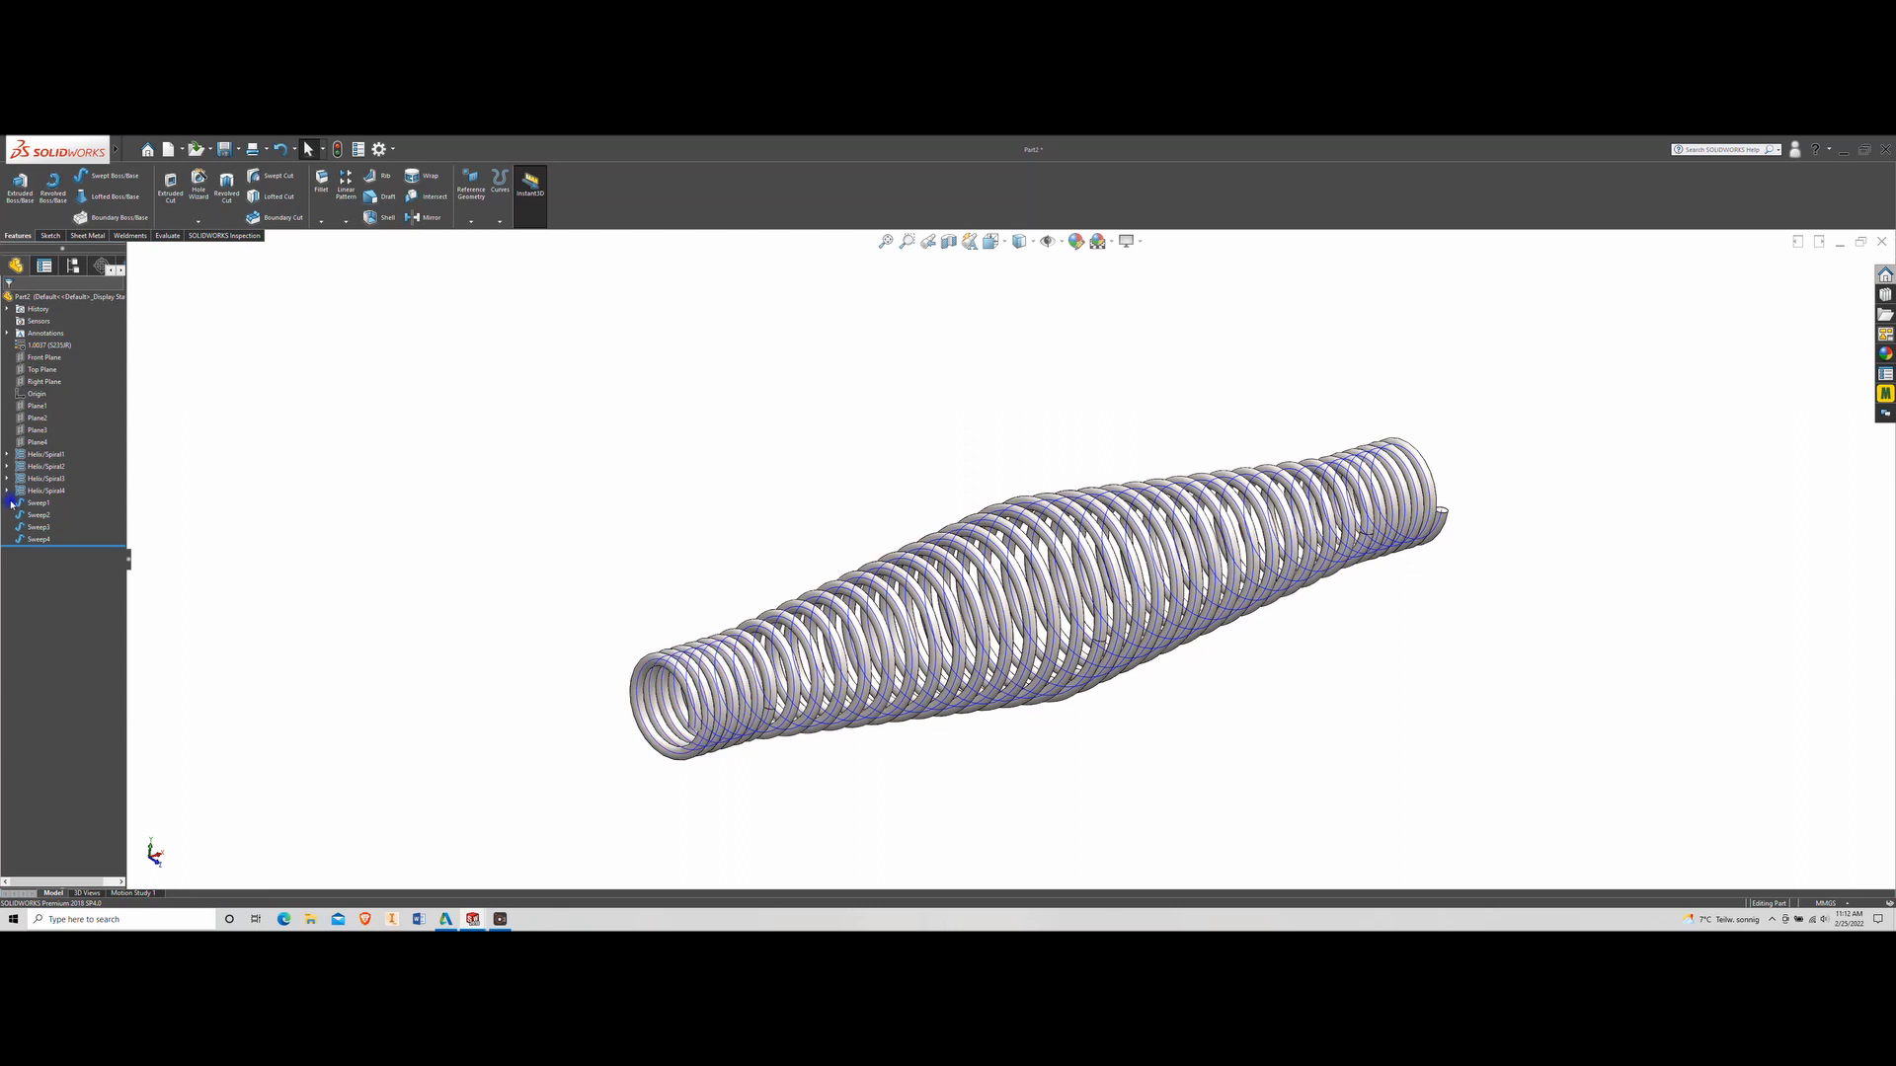
{"action": "left_click", "coordinate": [59, 456]}
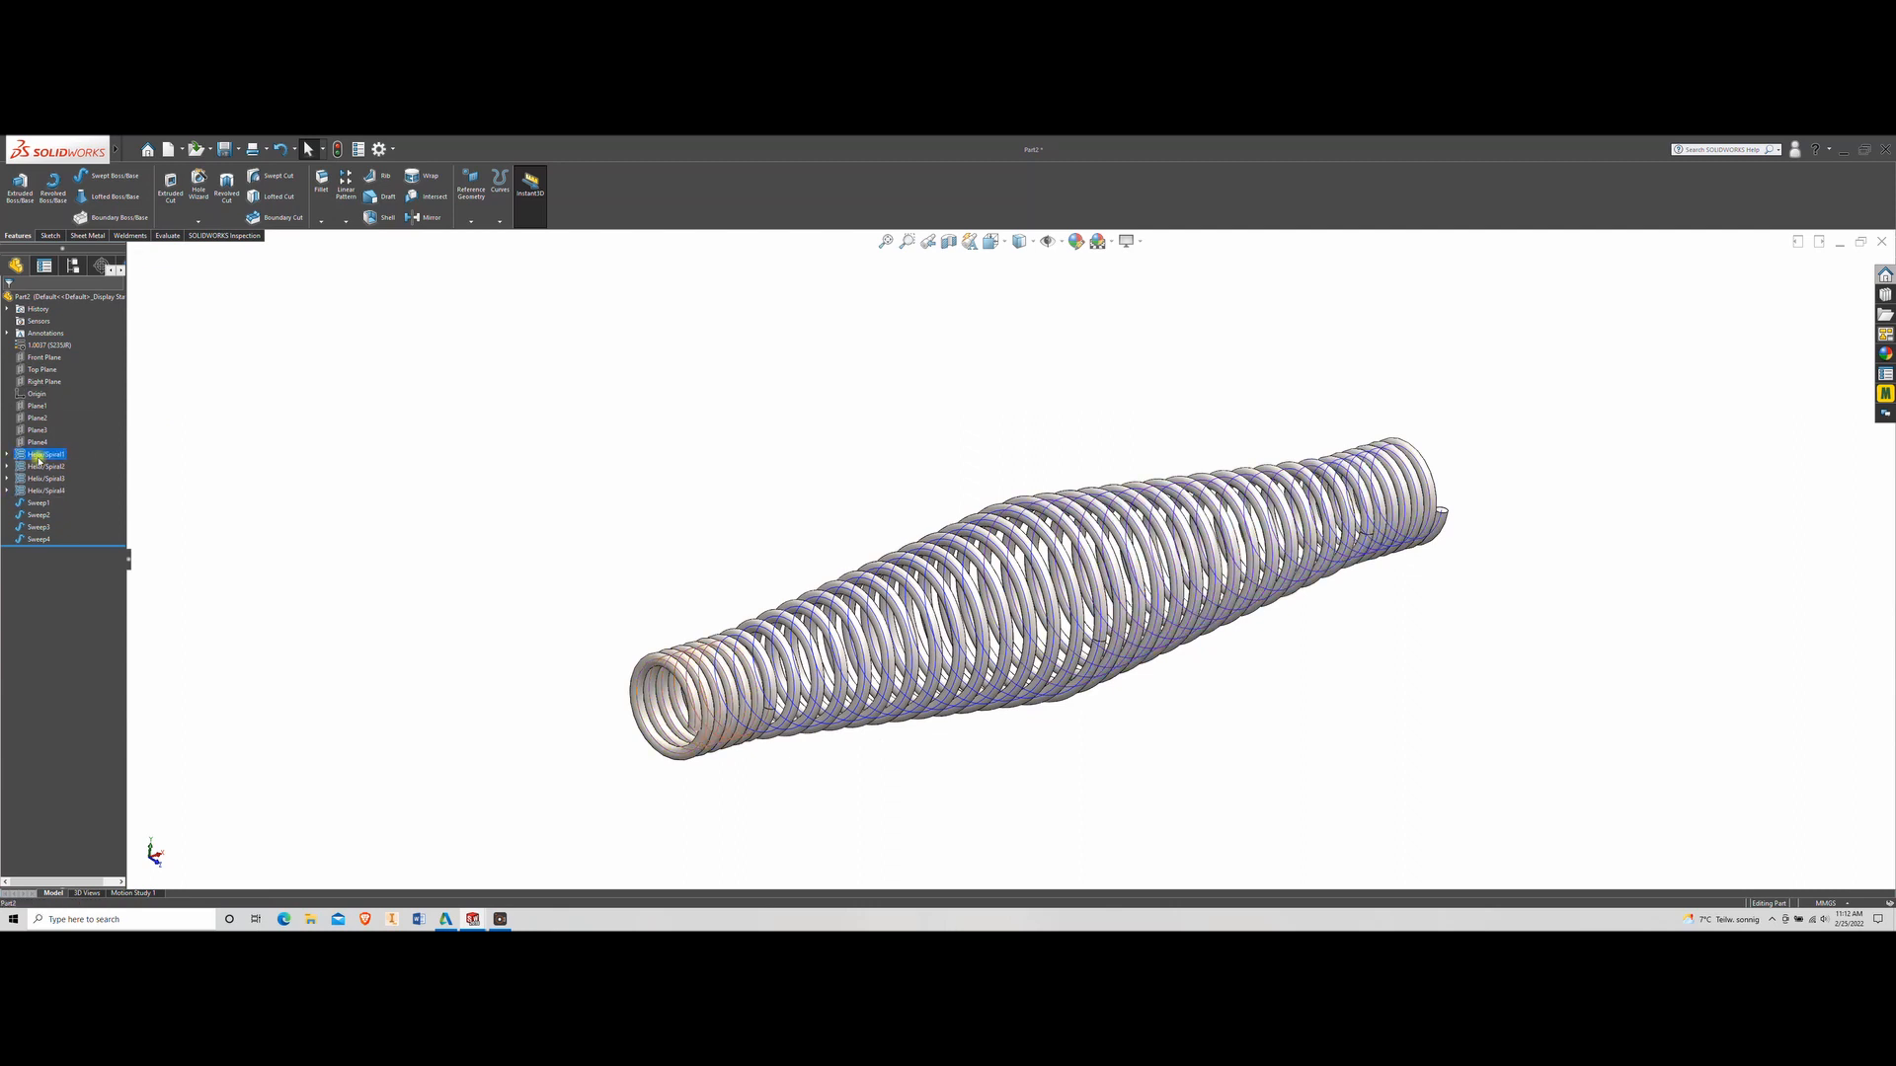
{"action": "left_click", "coordinate": [49, 443]}
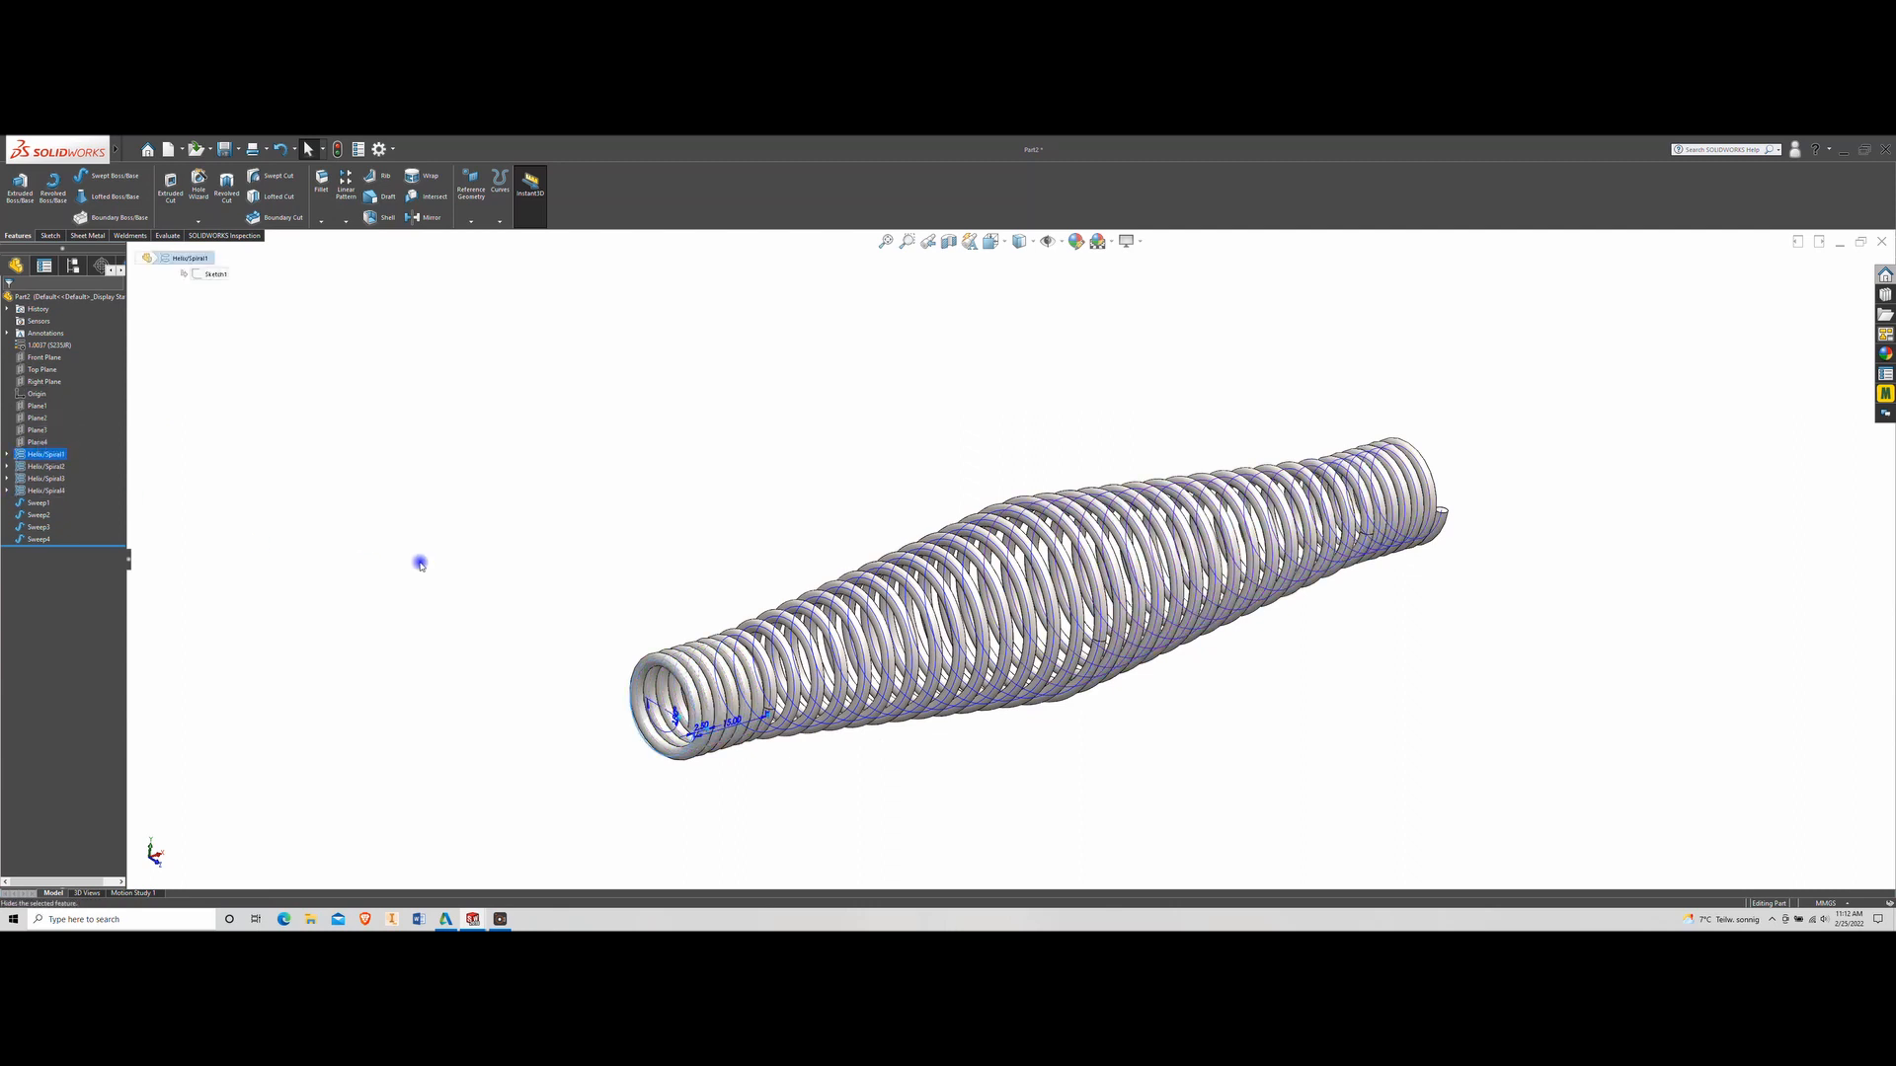
Save the part in the BBQ folder under the file name 000052
{"action": "scroll", "coordinate": [999, 549], "scroll_direction": "up", "scroll_amount": 2}
{"action": "middle_click_drag", "start_coordinate": [1053, 685], "coordinate": [445, 259]}
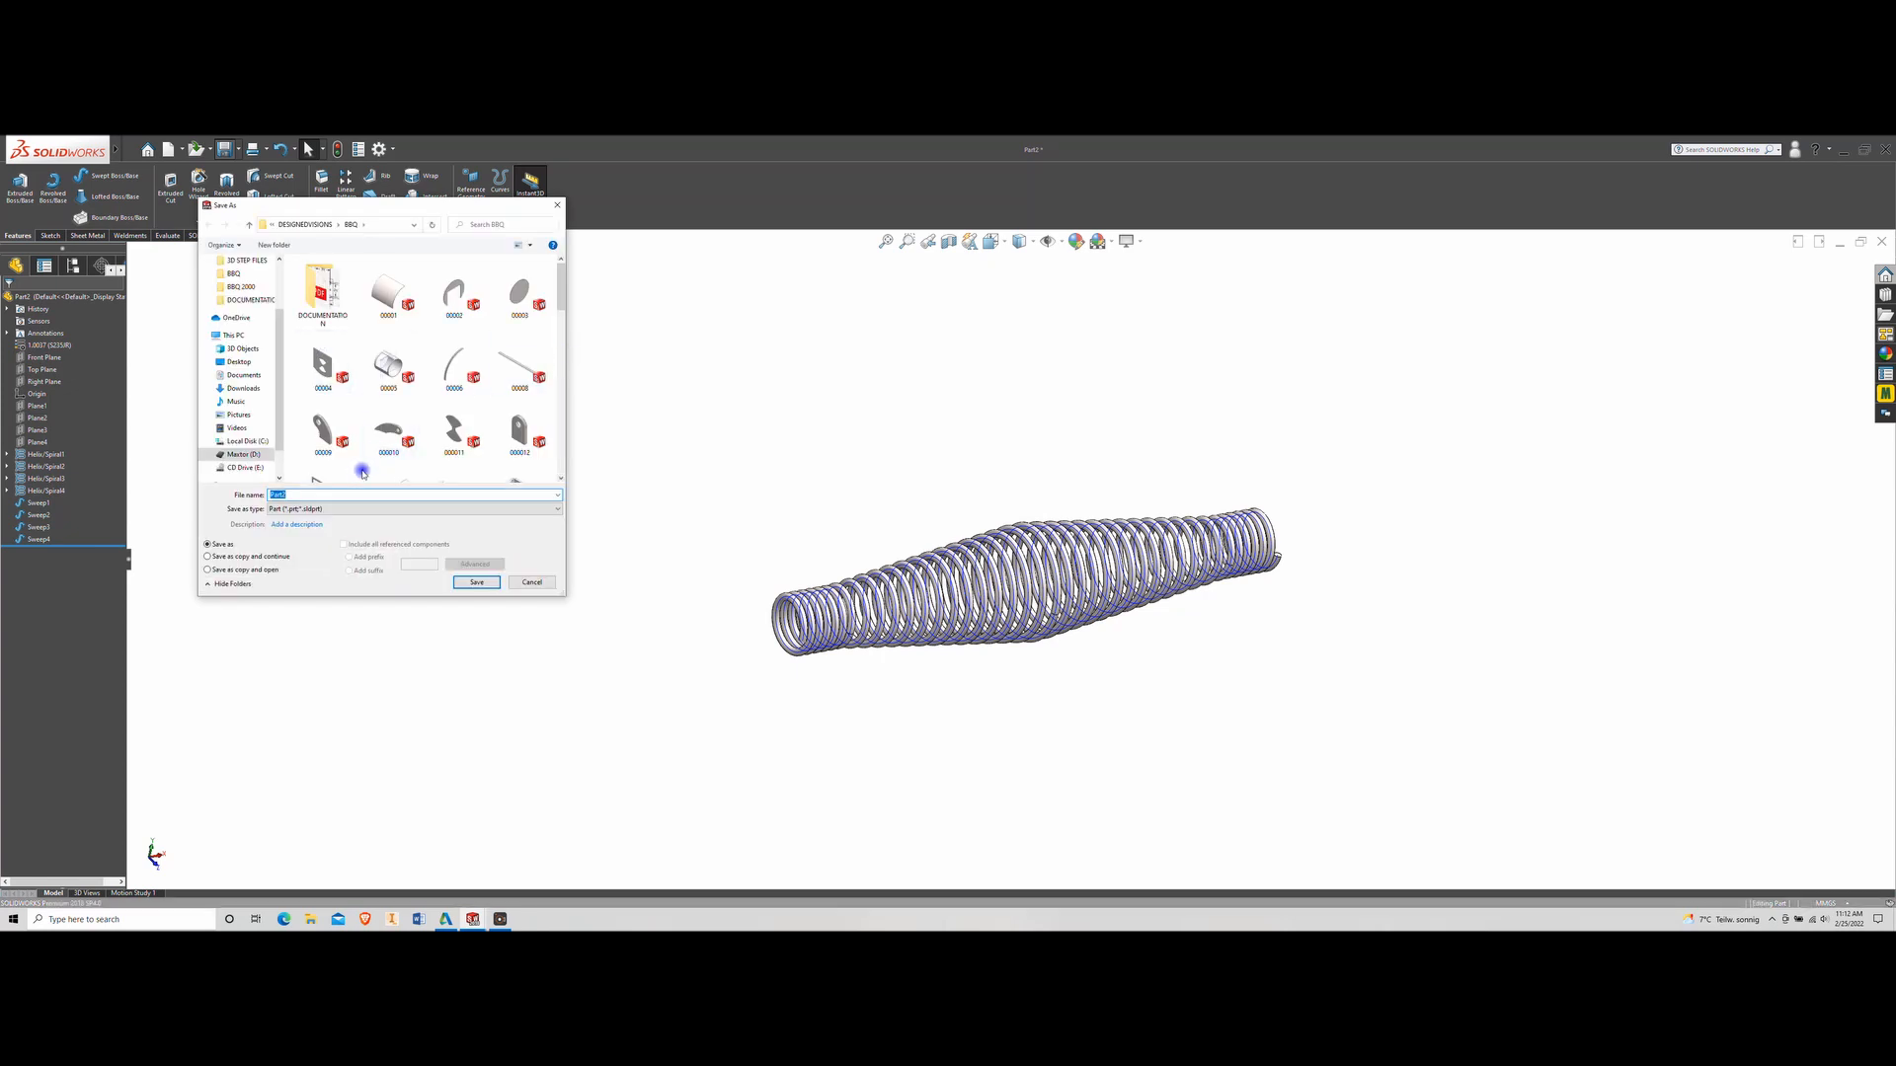
{"action": "scroll", "coordinate": [362, 473], "scroll_direction": "down", "scroll_amount": 10}
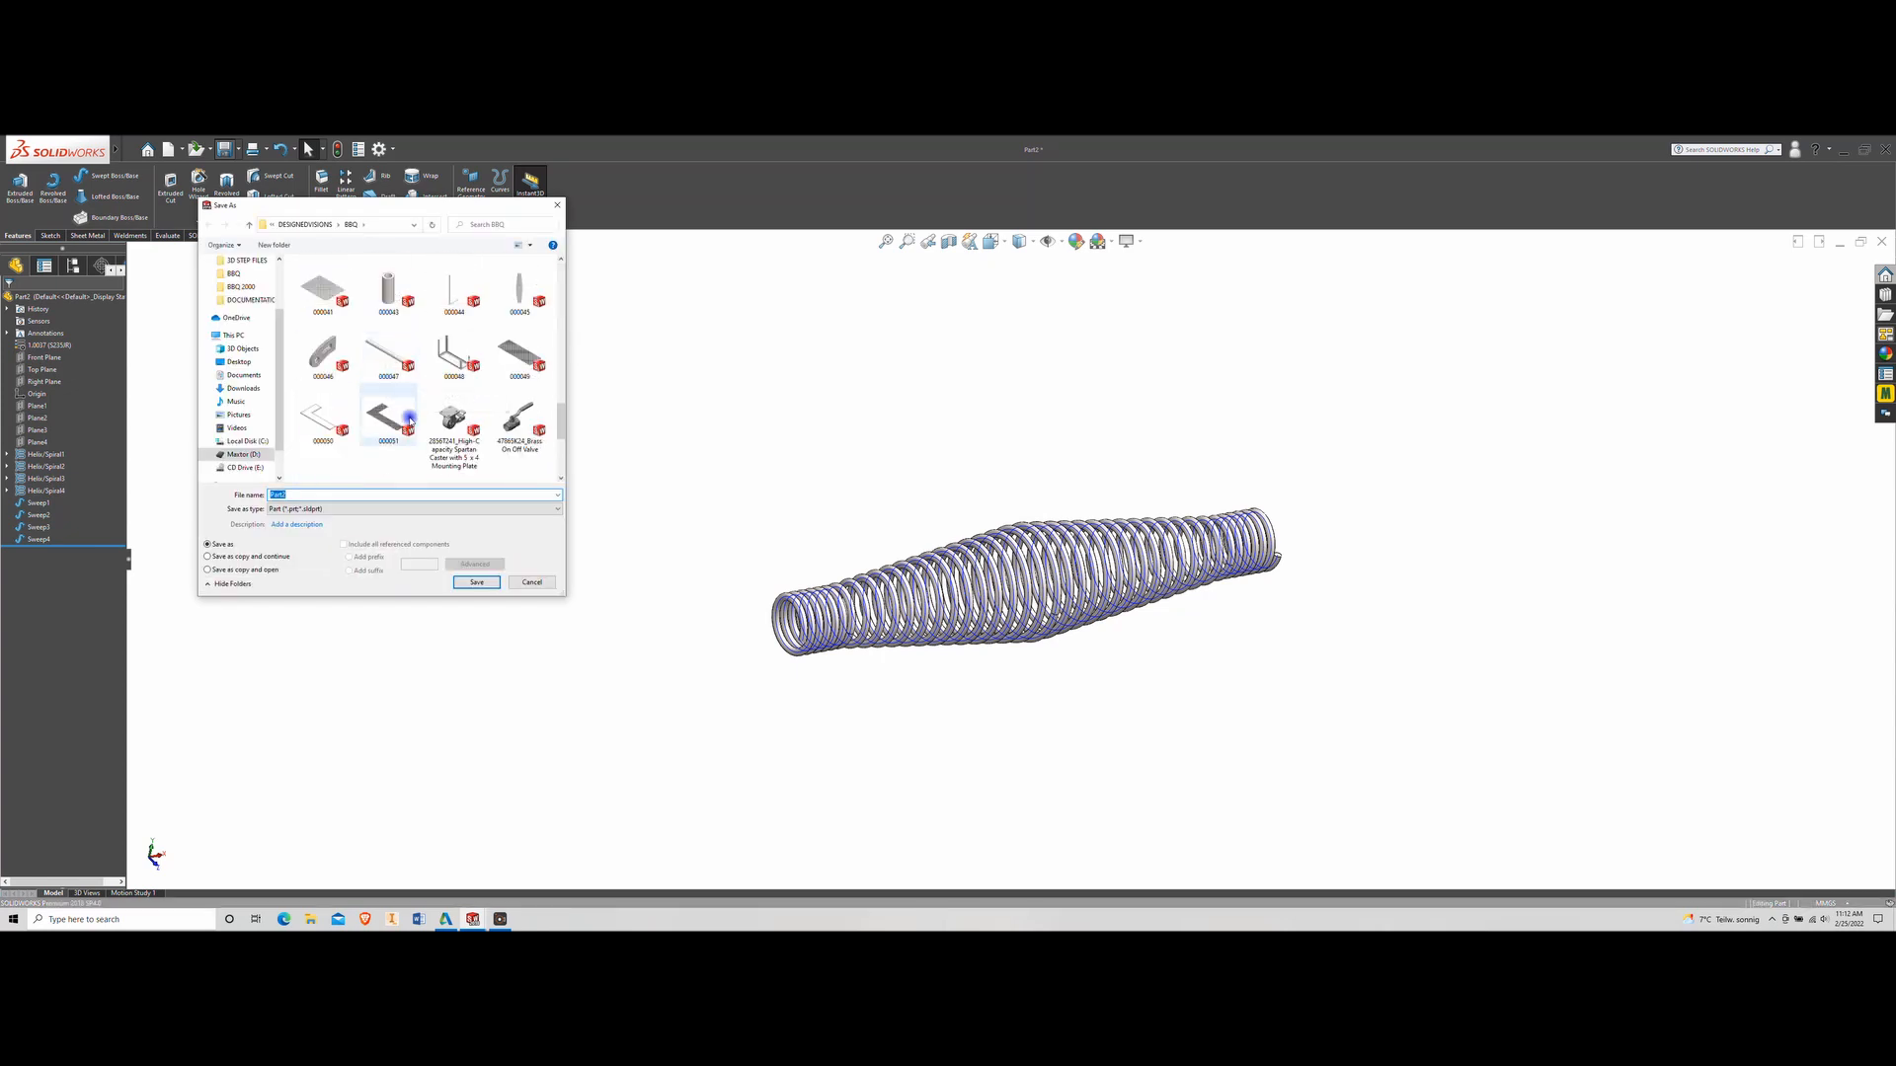
{"action": "double_click", "coordinate": [312, 494]}
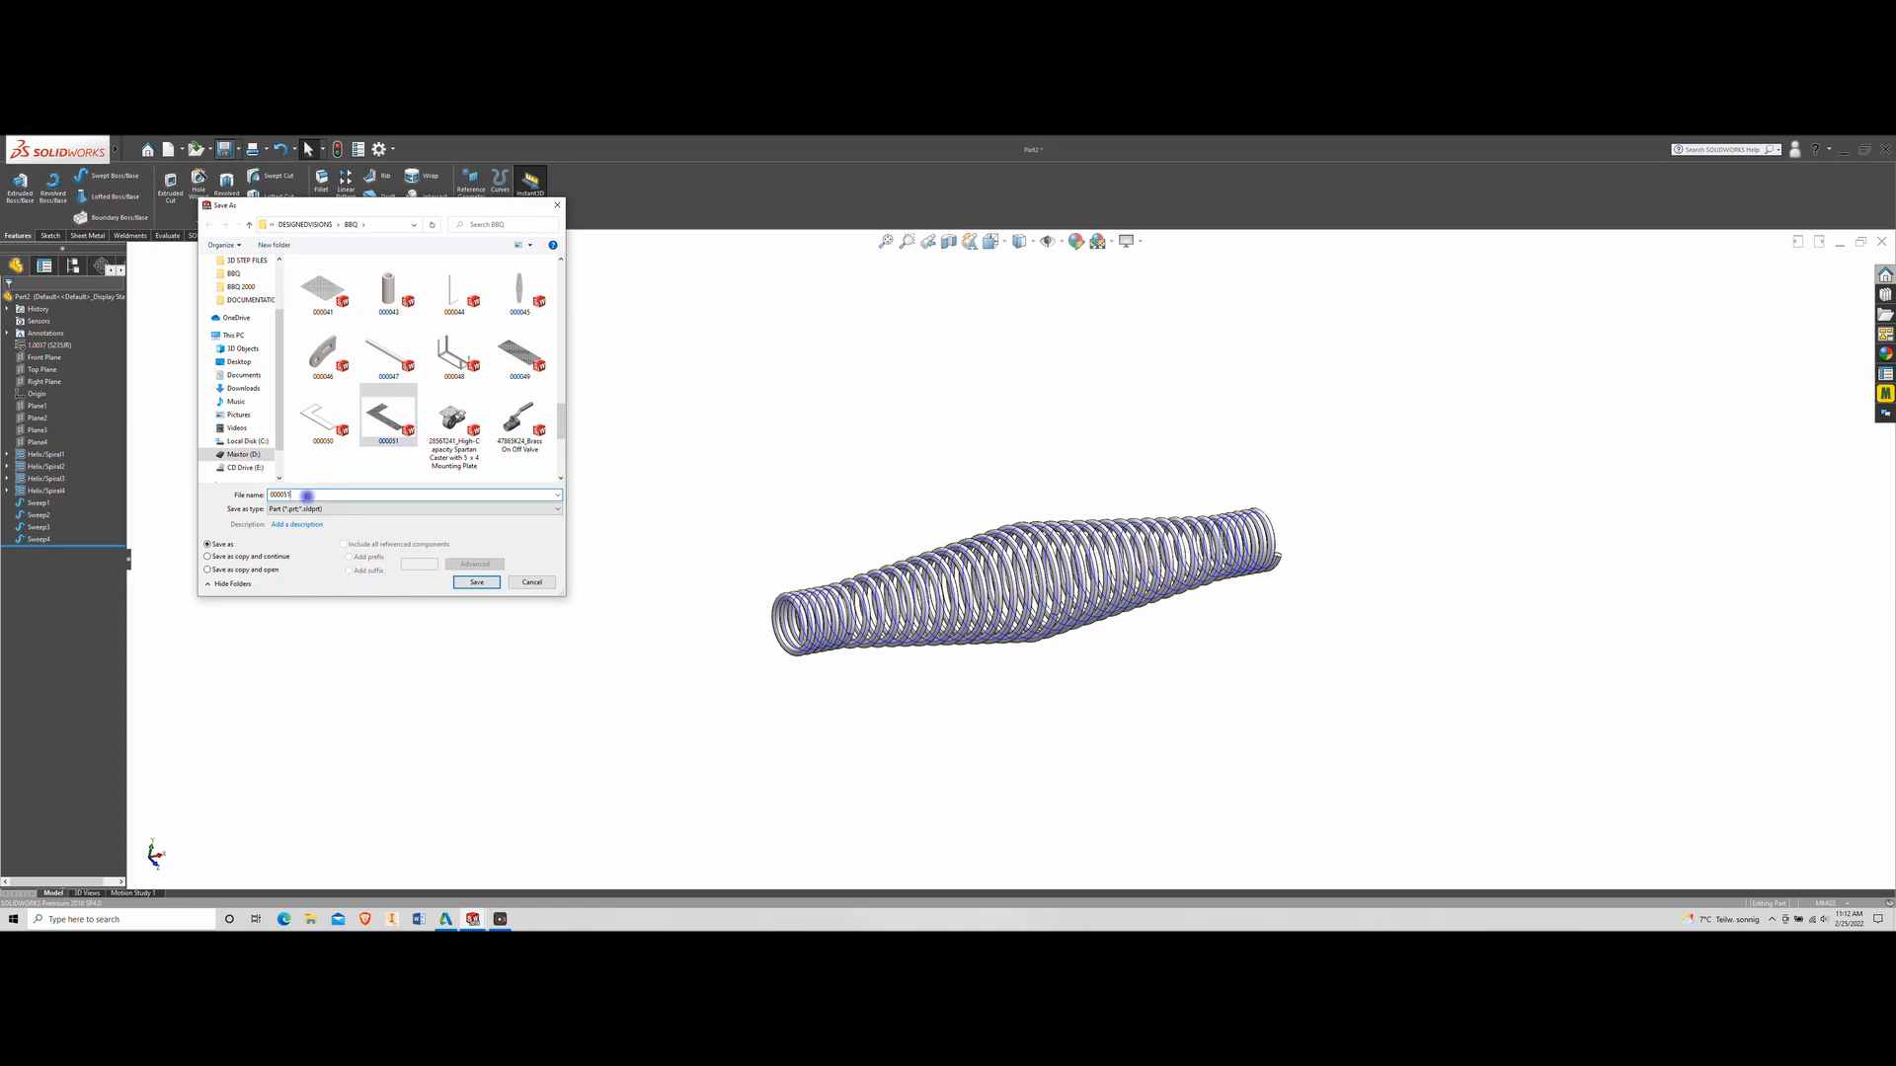
{"action": "key", "text": "BackSpace"}
{"action": "type", "text": "2"}
{"action": "key", "text": "Return"}
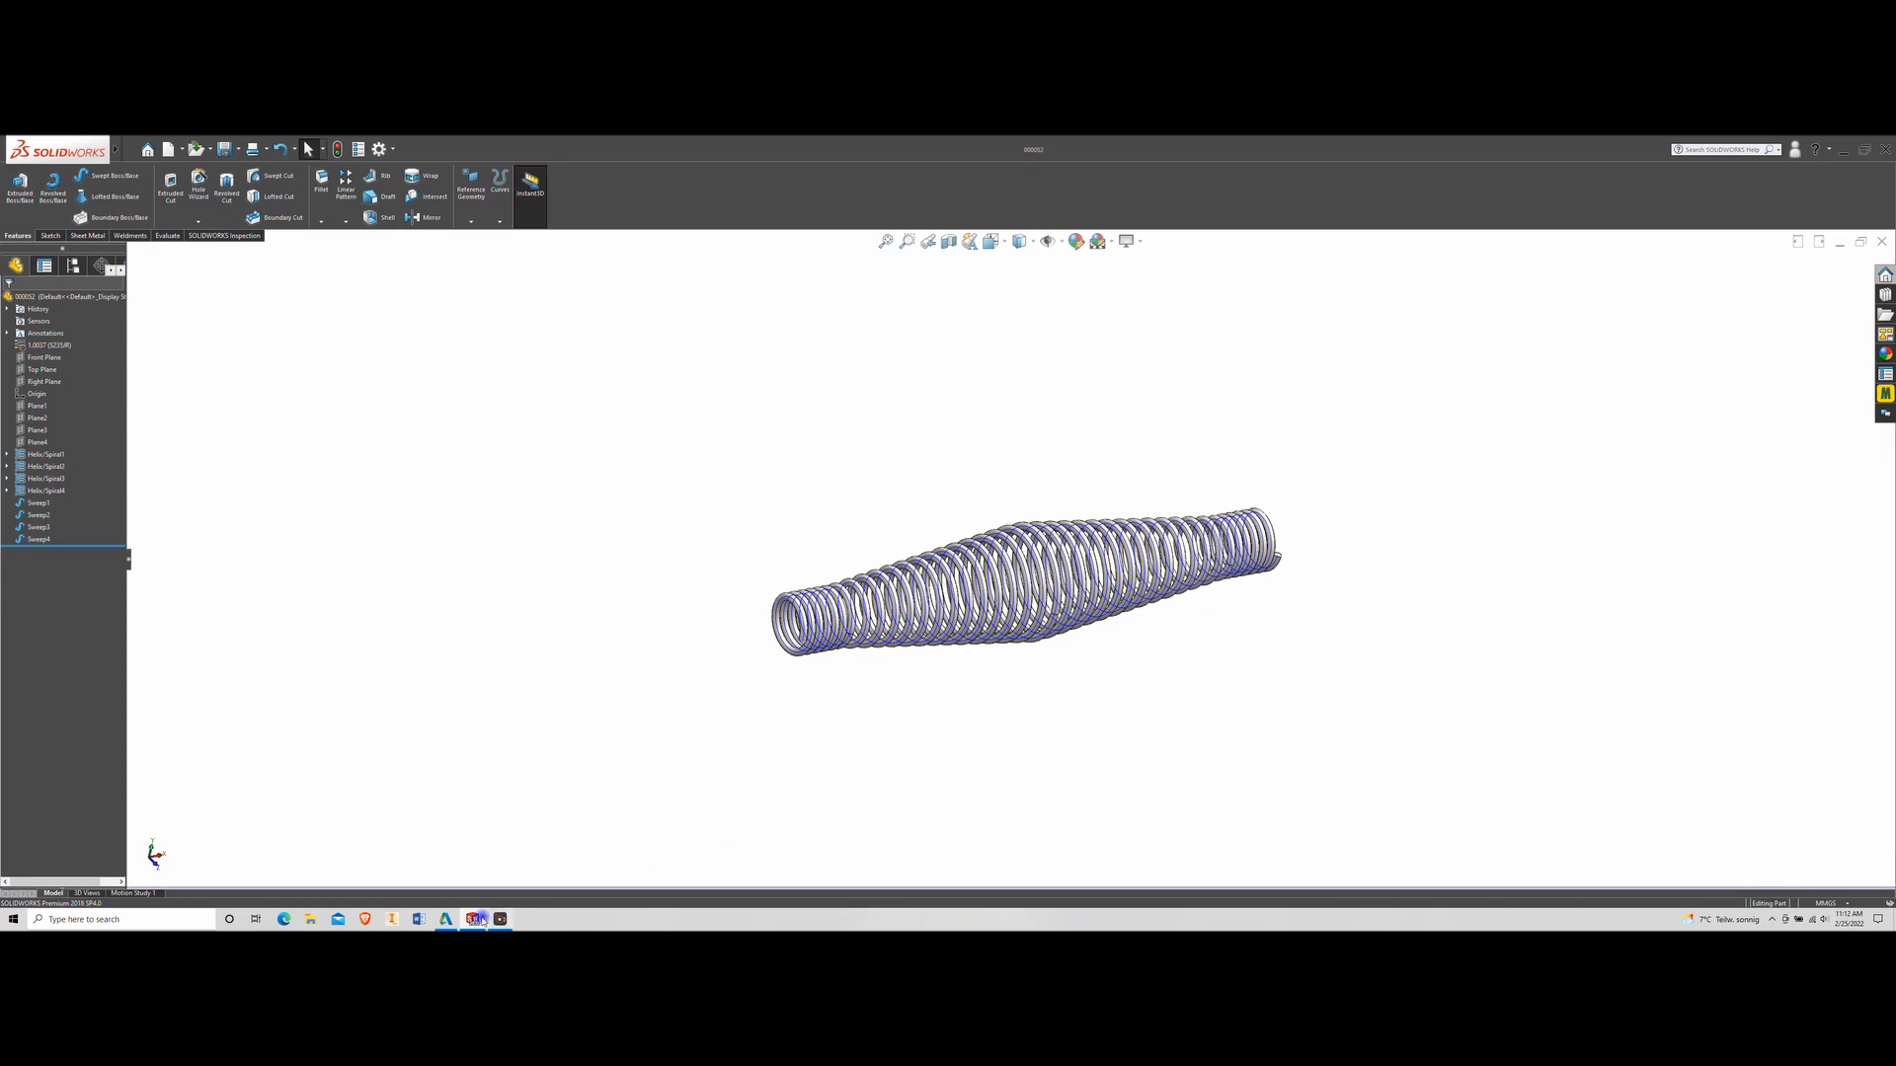
Switch to the open assembly that holds the two slotted brackets and their connecting rod
{"action": "mouse_move", "coordinate": [473, 919]}
{"action": "left_click", "coordinate": [455, 880]}
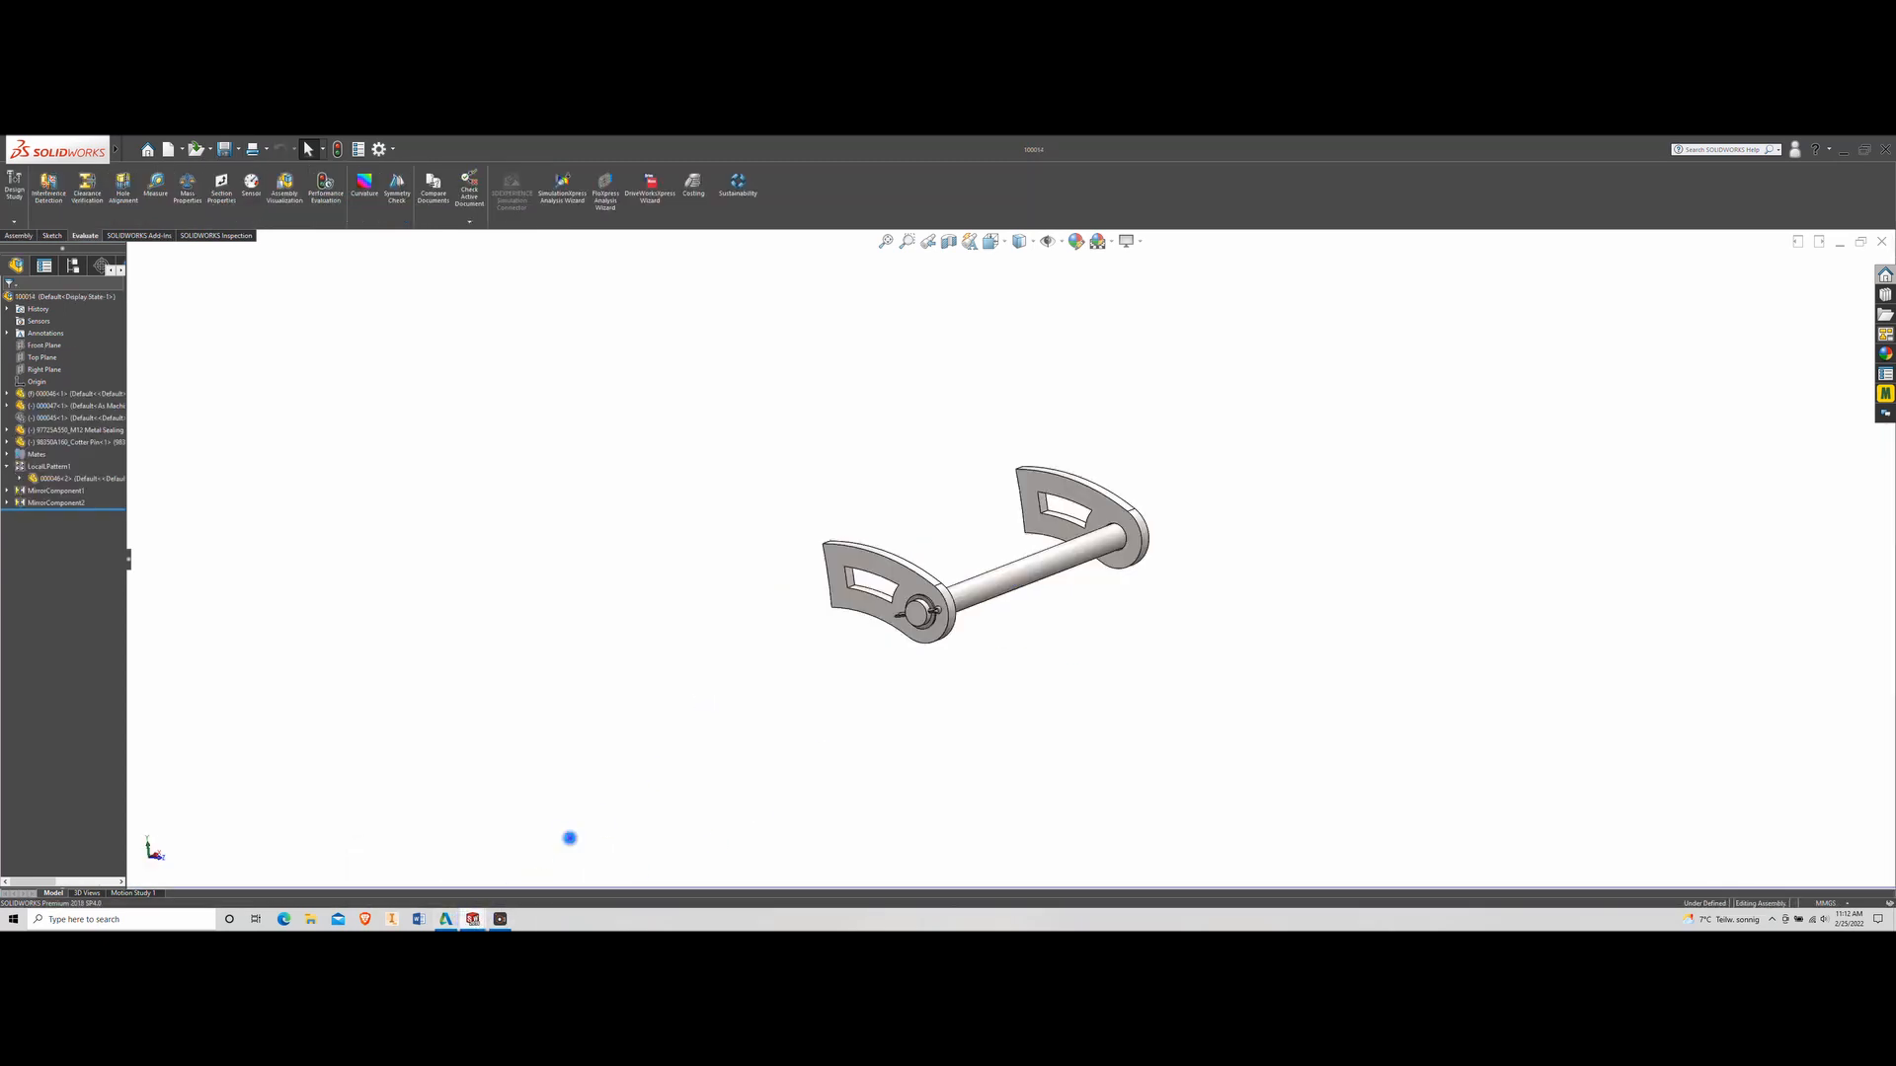
{"action": "scroll", "coordinate": [1102, 561], "scroll_direction": "down", "scroll_amount": 3}
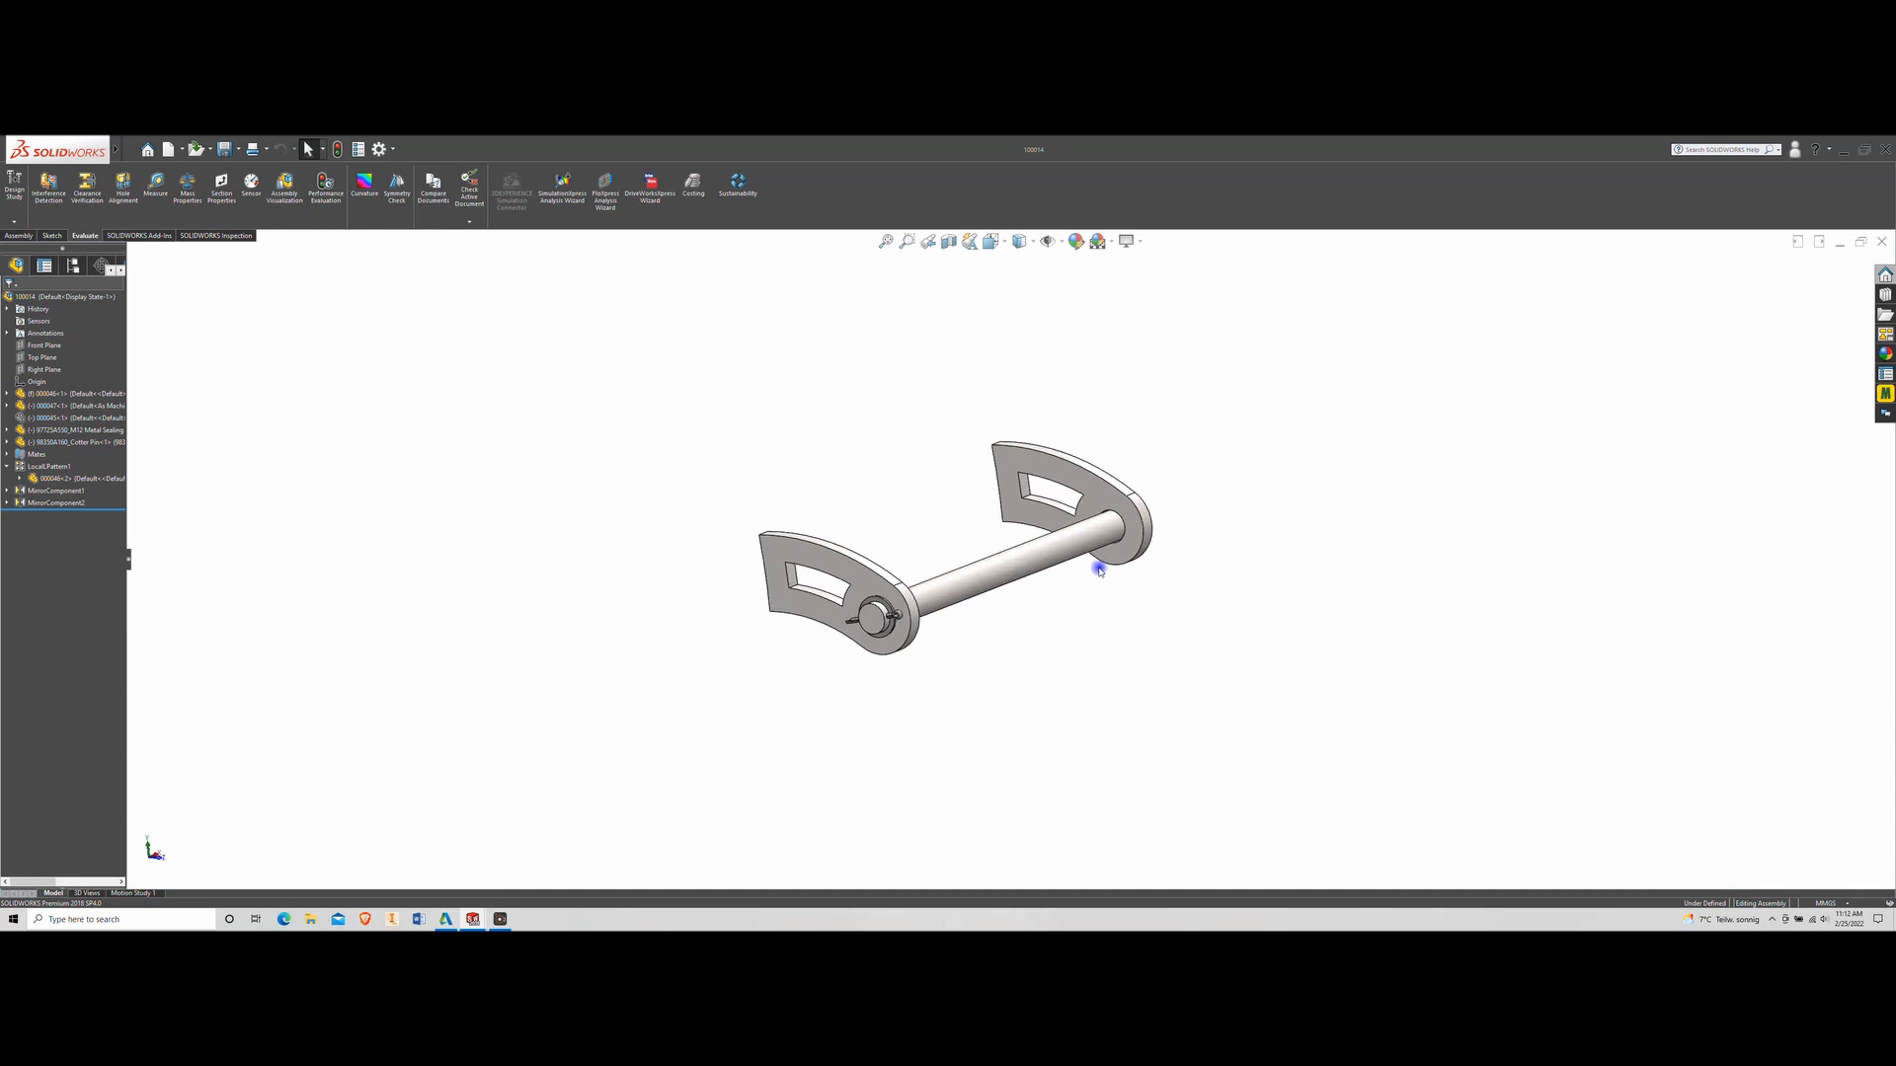
Insert the open coil part 000052 into the assembly and place it beside the connecting rod
{"action": "left_click", "coordinate": [19, 235]}
{"action": "left_click", "coordinate": [62, 182]}
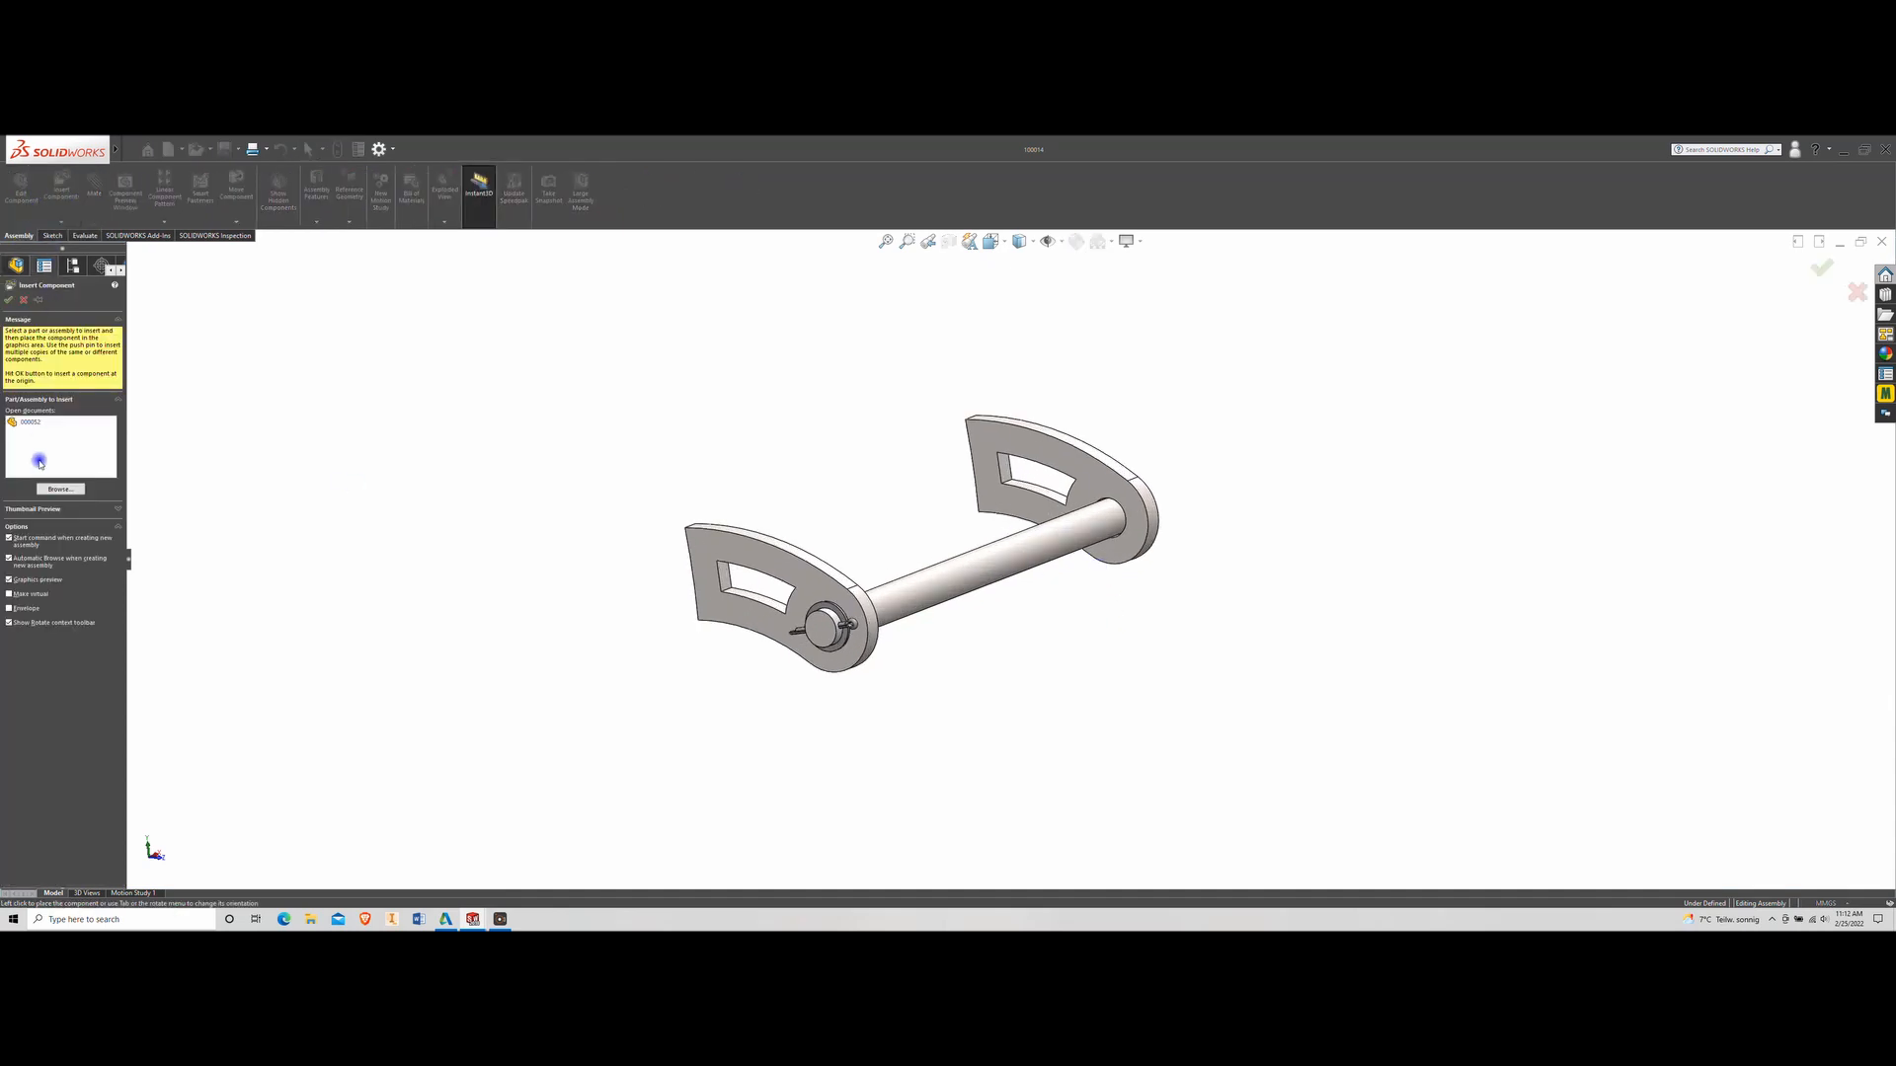
{"action": "left_click", "coordinate": [22, 422]}
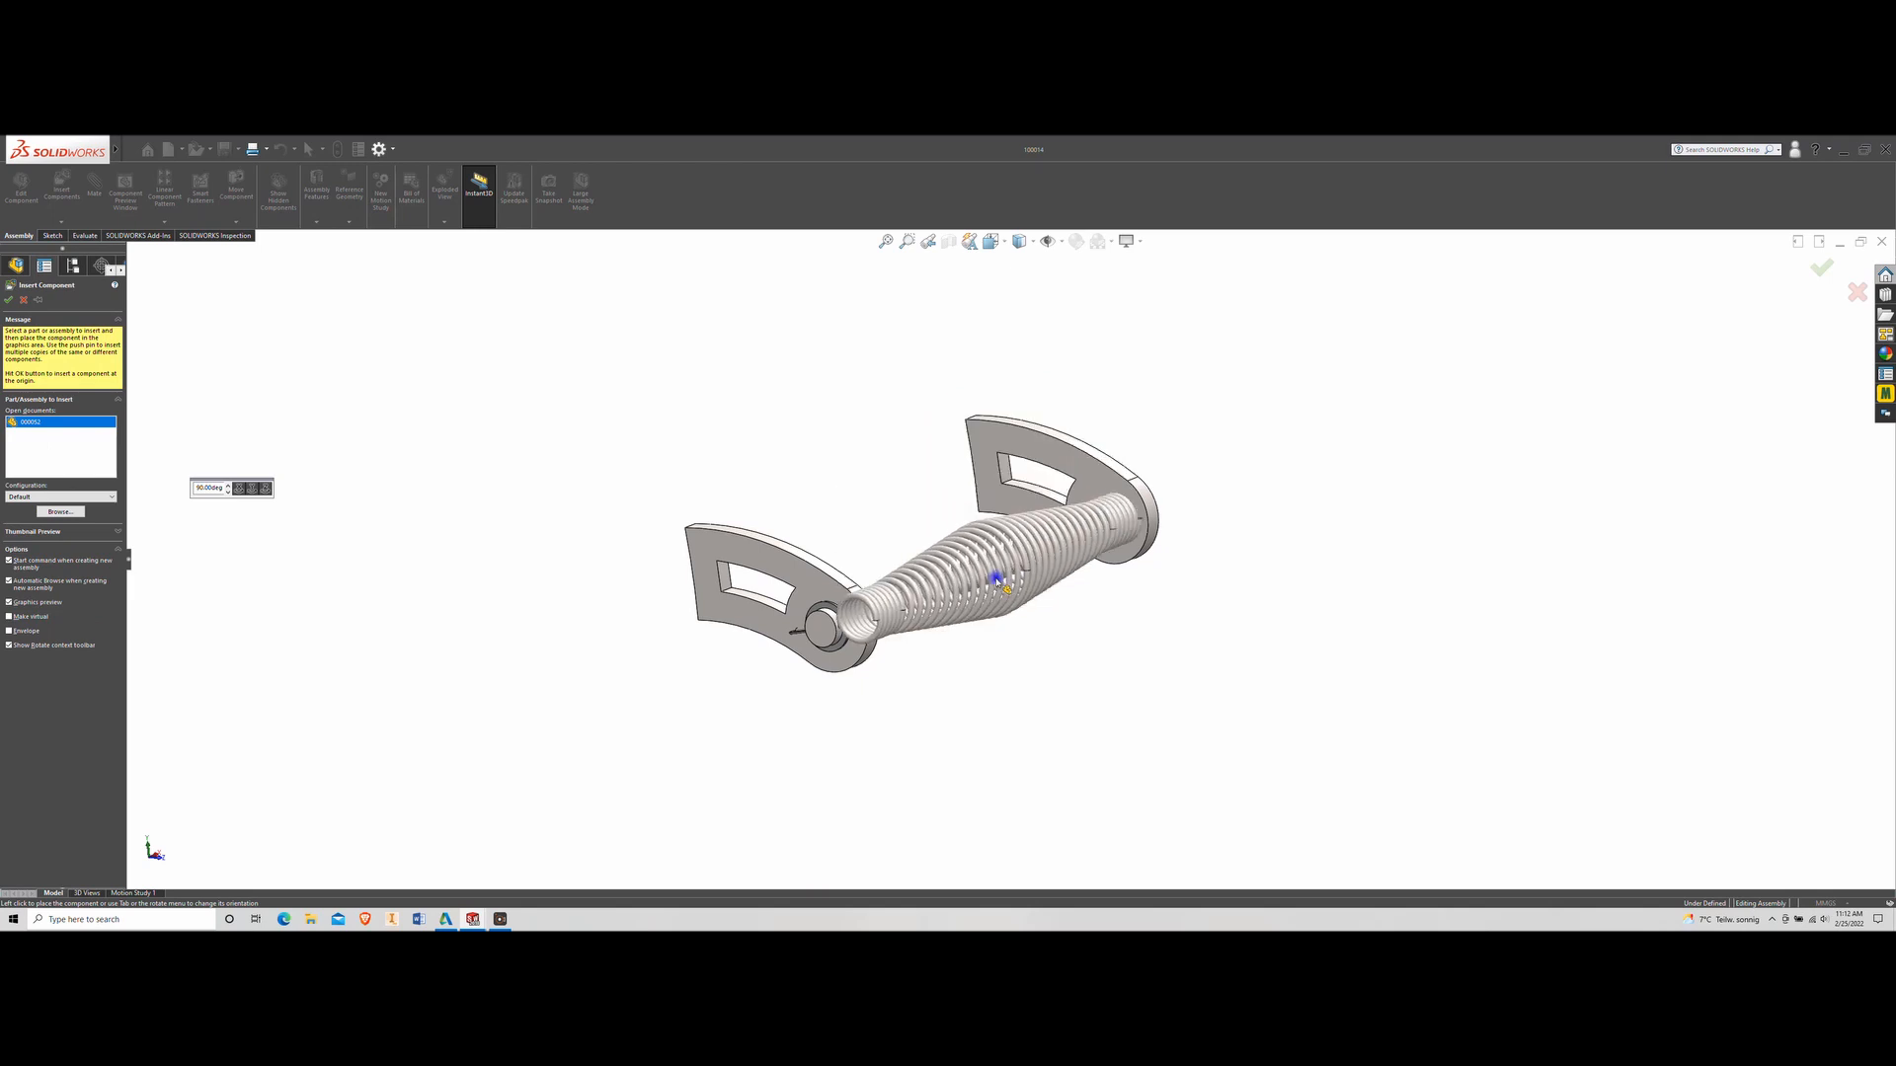
{"action": "left_click", "coordinate": [620, 568]}
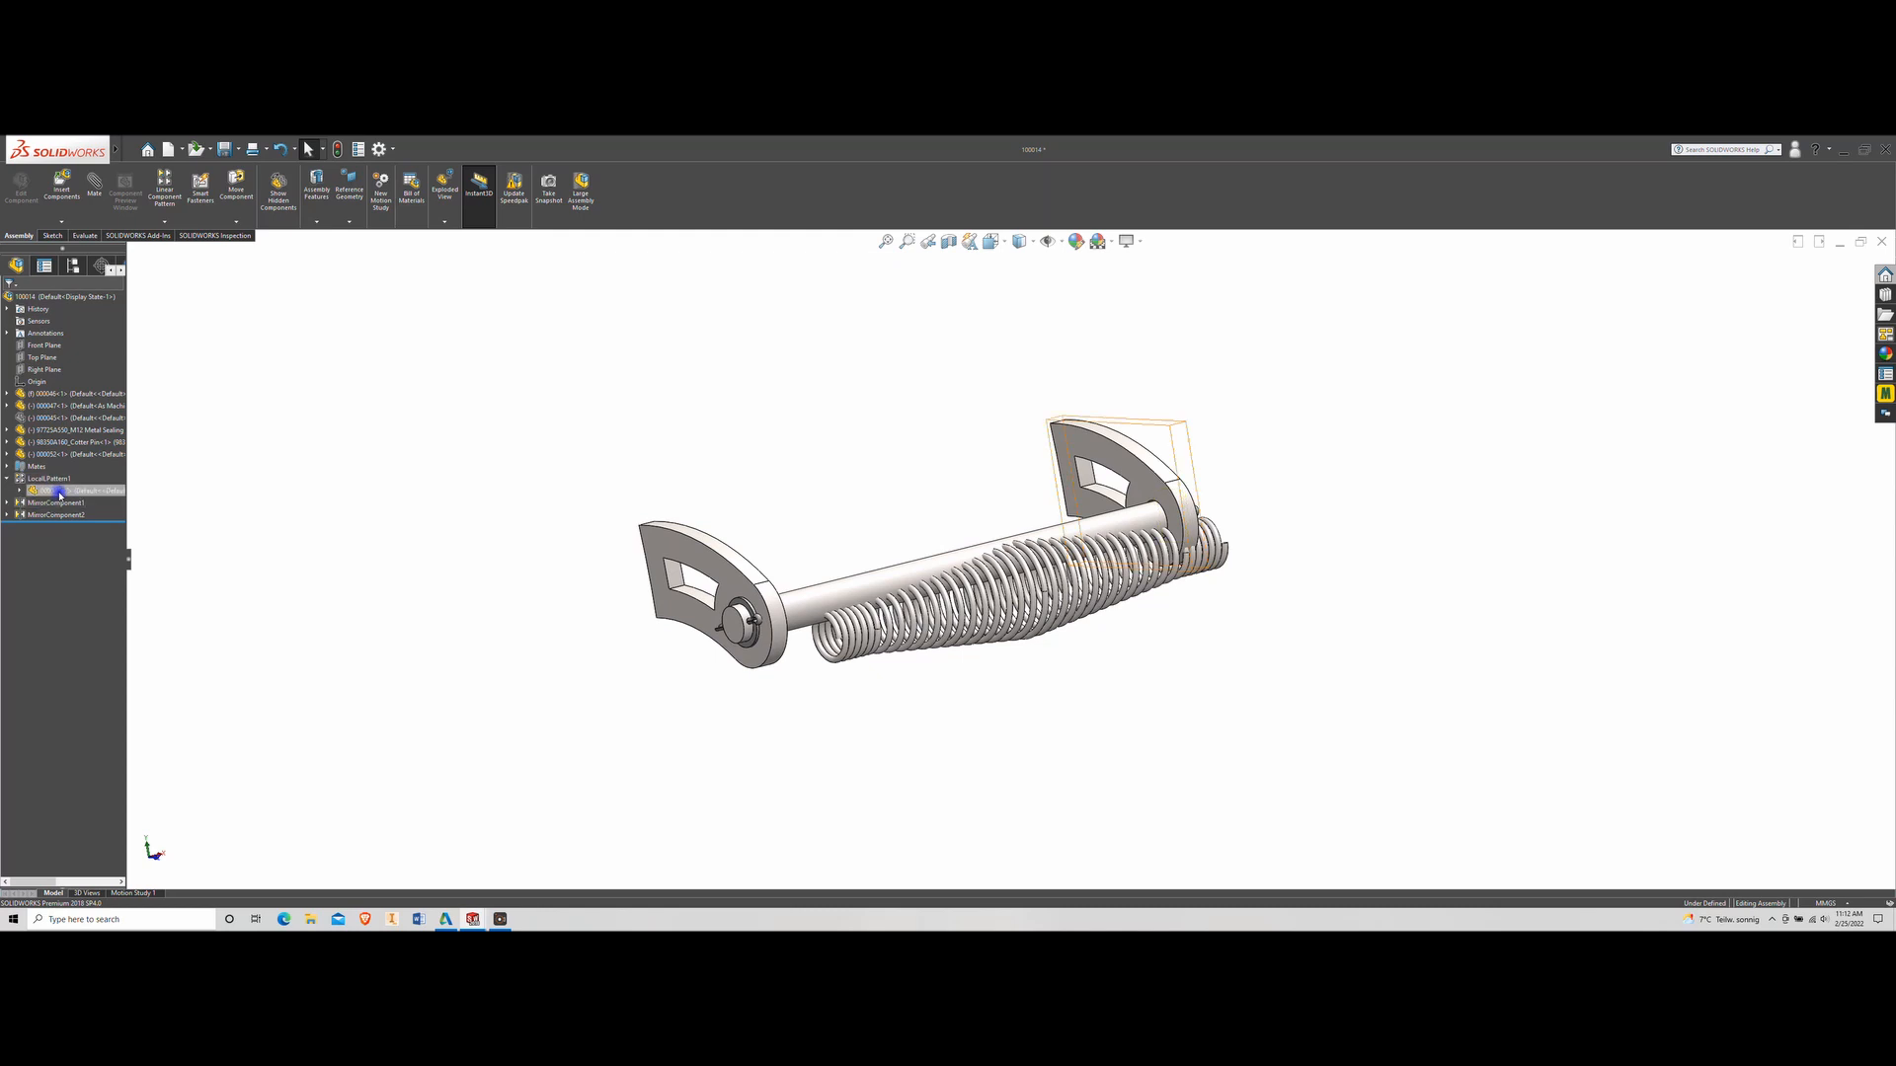
{"action": "left_click", "coordinate": [22, 454]}
{"action": "left_click", "coordinate": [7, 455]}
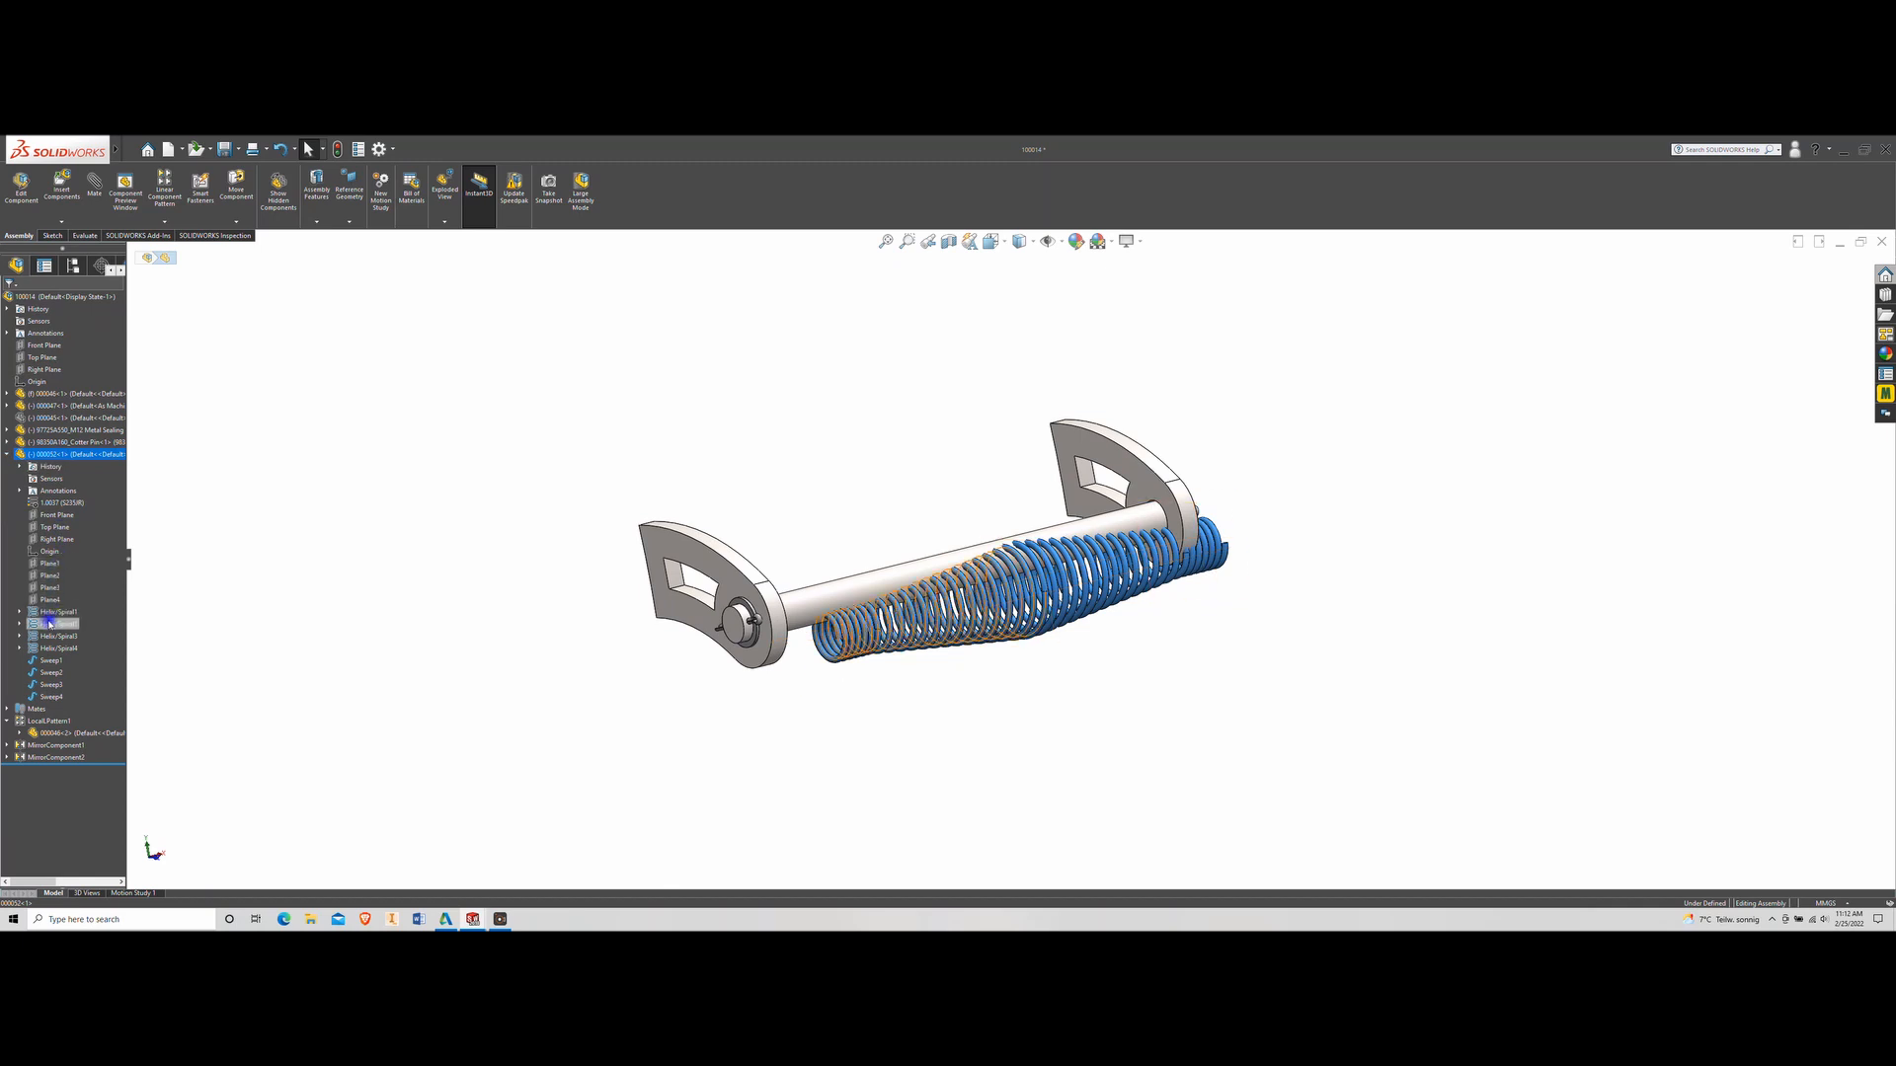
{"action": "left_click", "coordinate": [18, 612]}
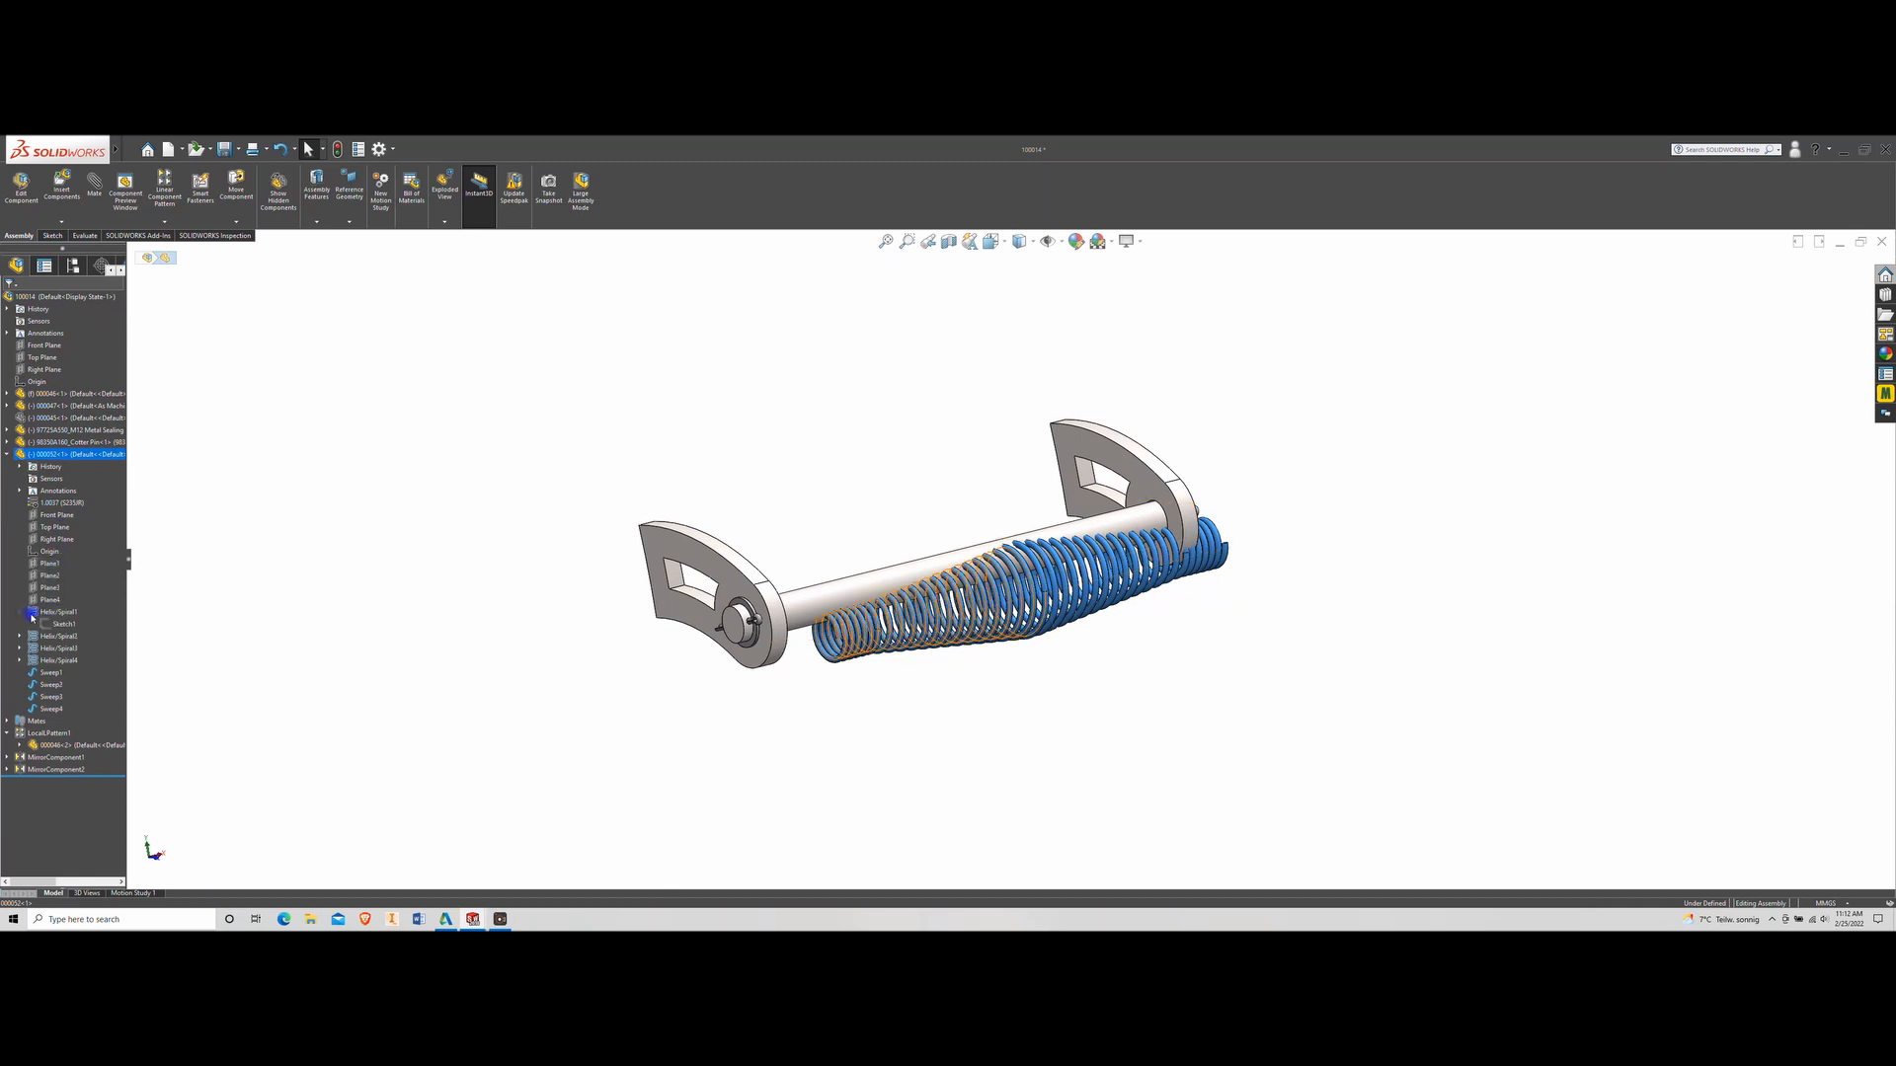
{"action": "left_click", "coordinate": [50, 625]}
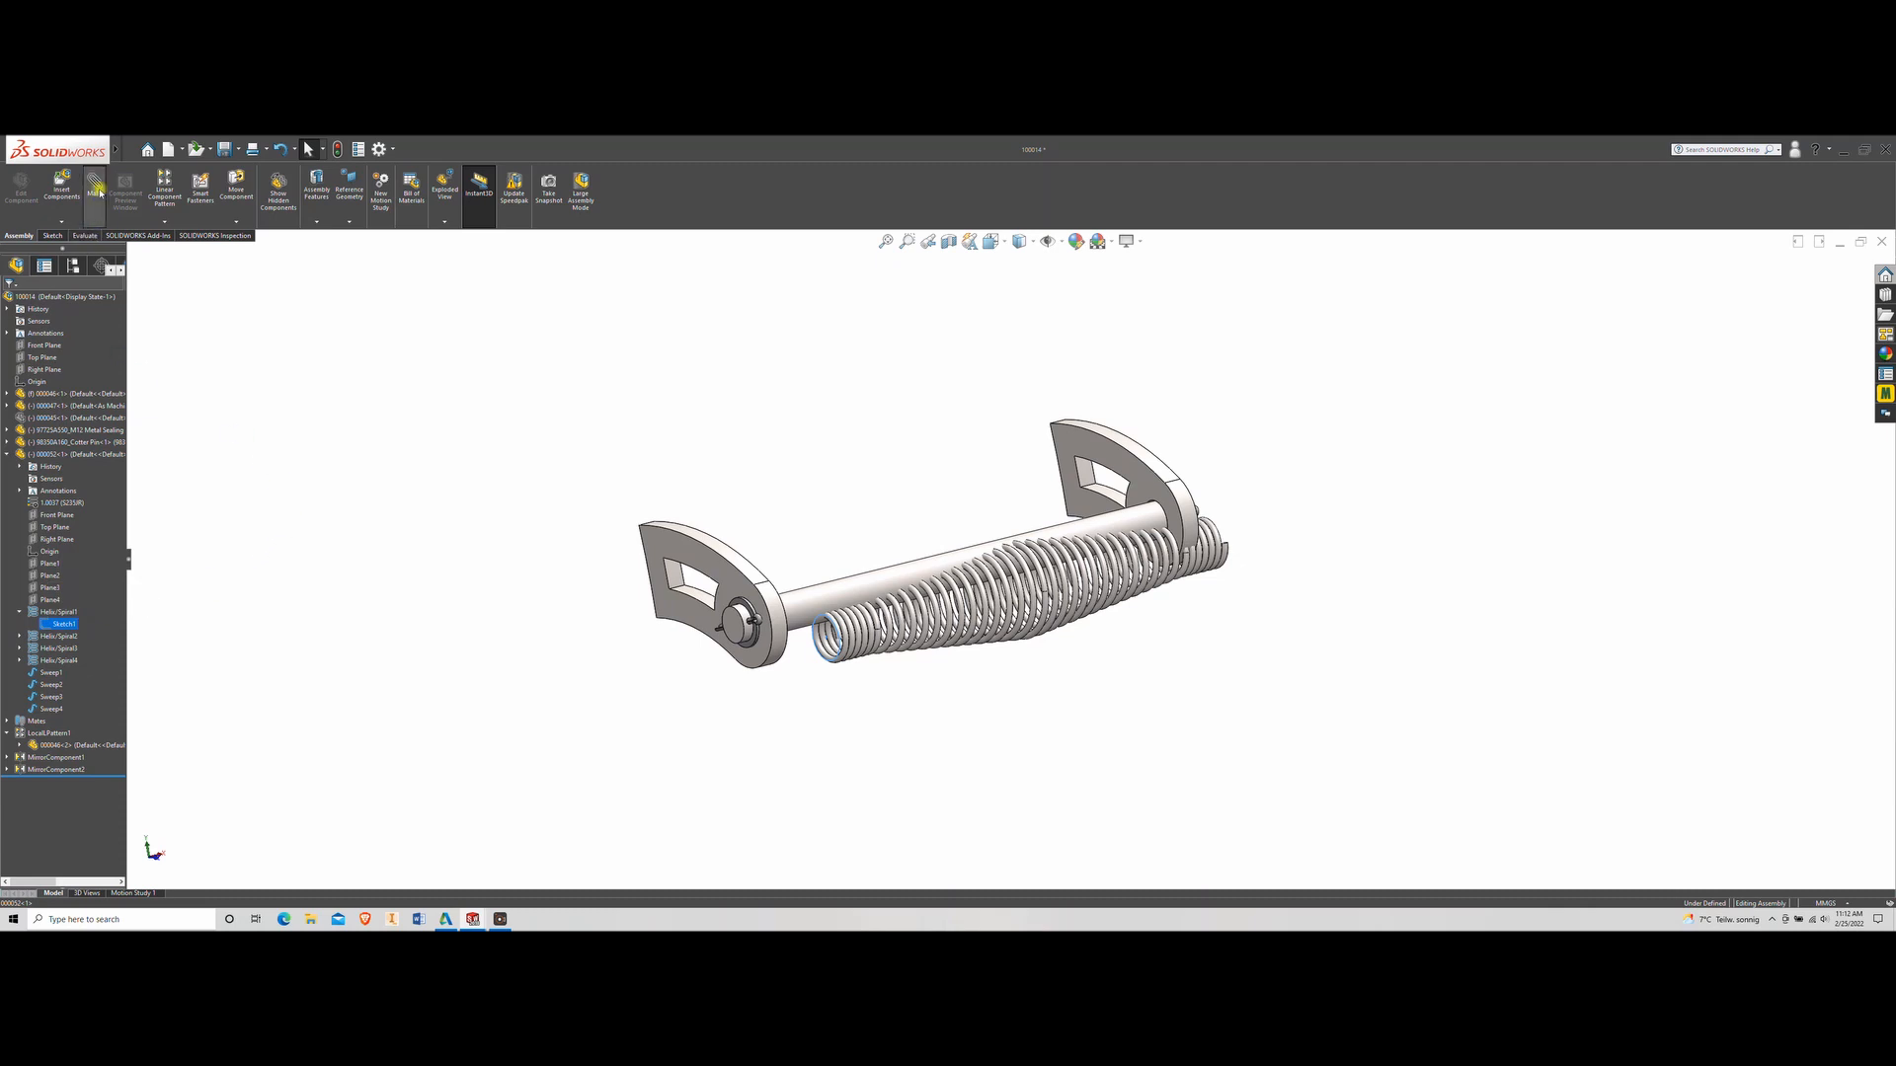
{"action": "scroll", "coordinate": [827, 599], "scroll_direction": "down", "scroll_amount": 6}
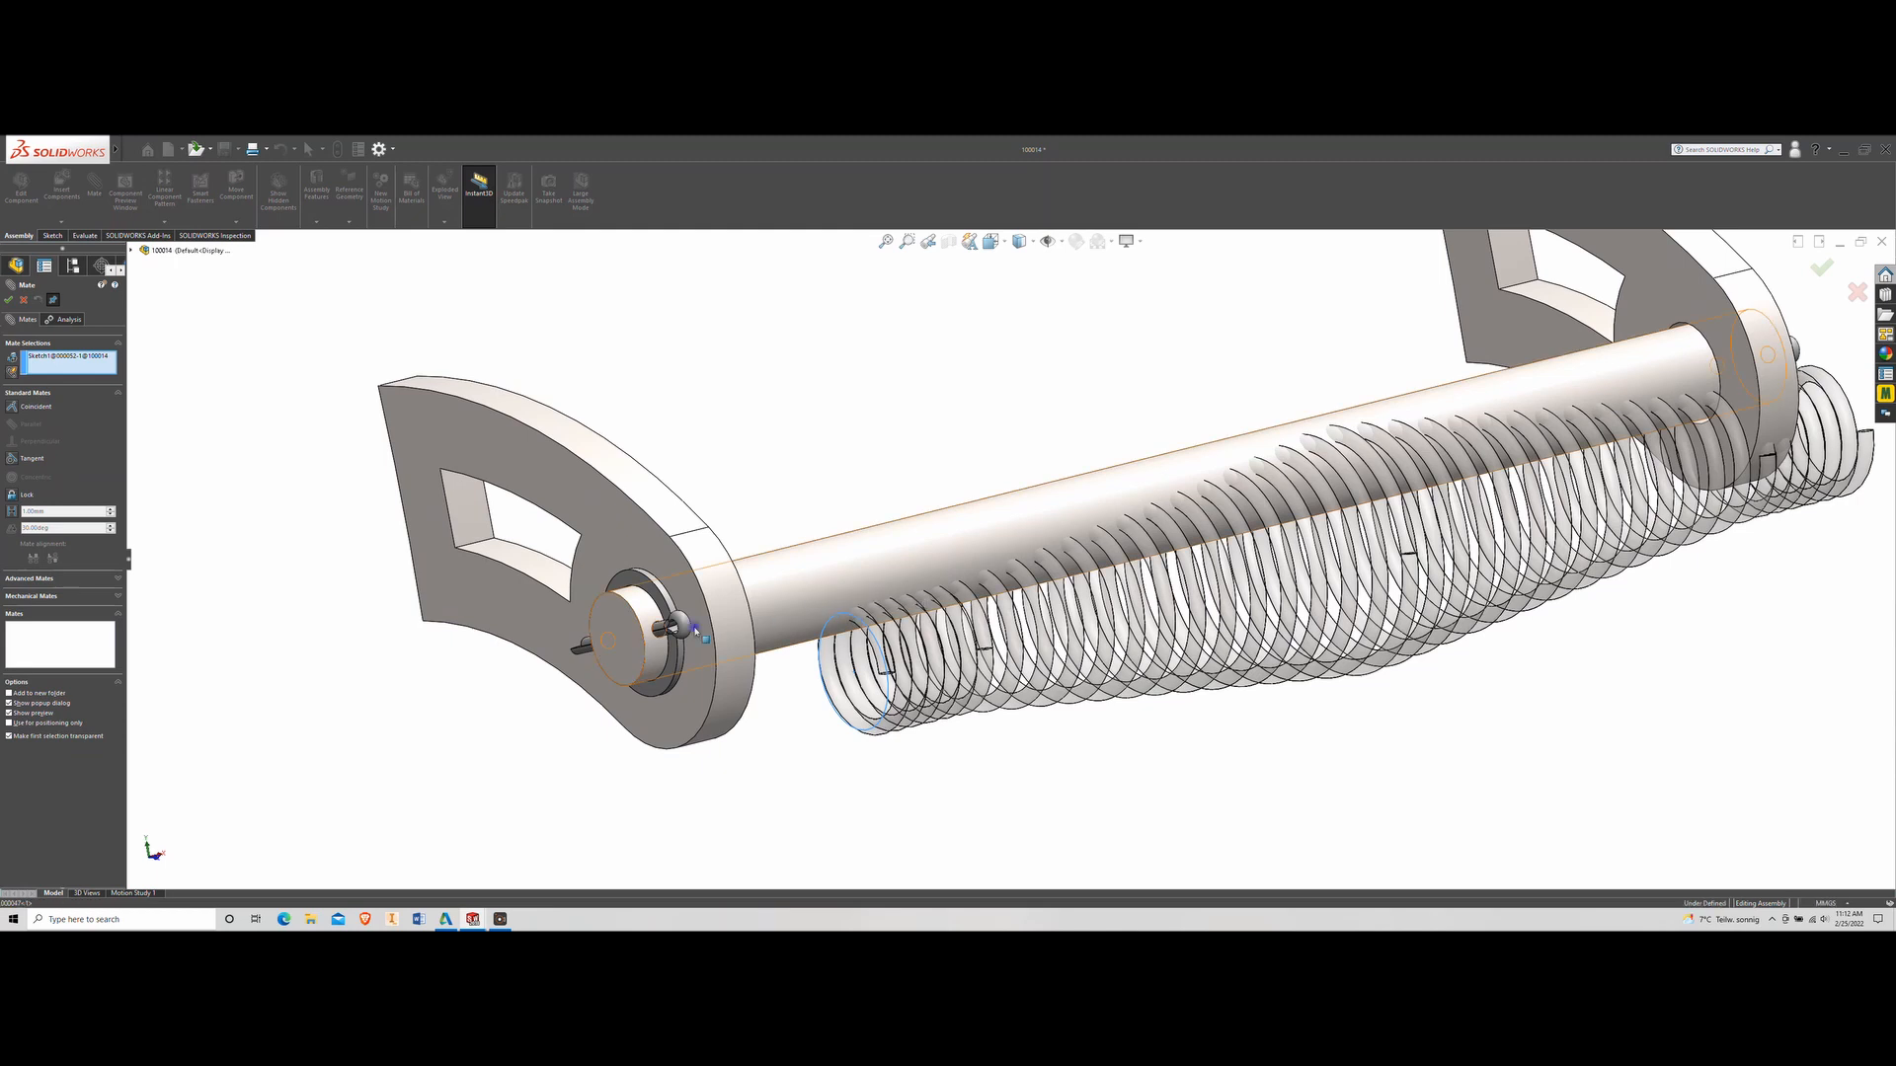
{"action": "left_click", "coordinate": [606, 679]}
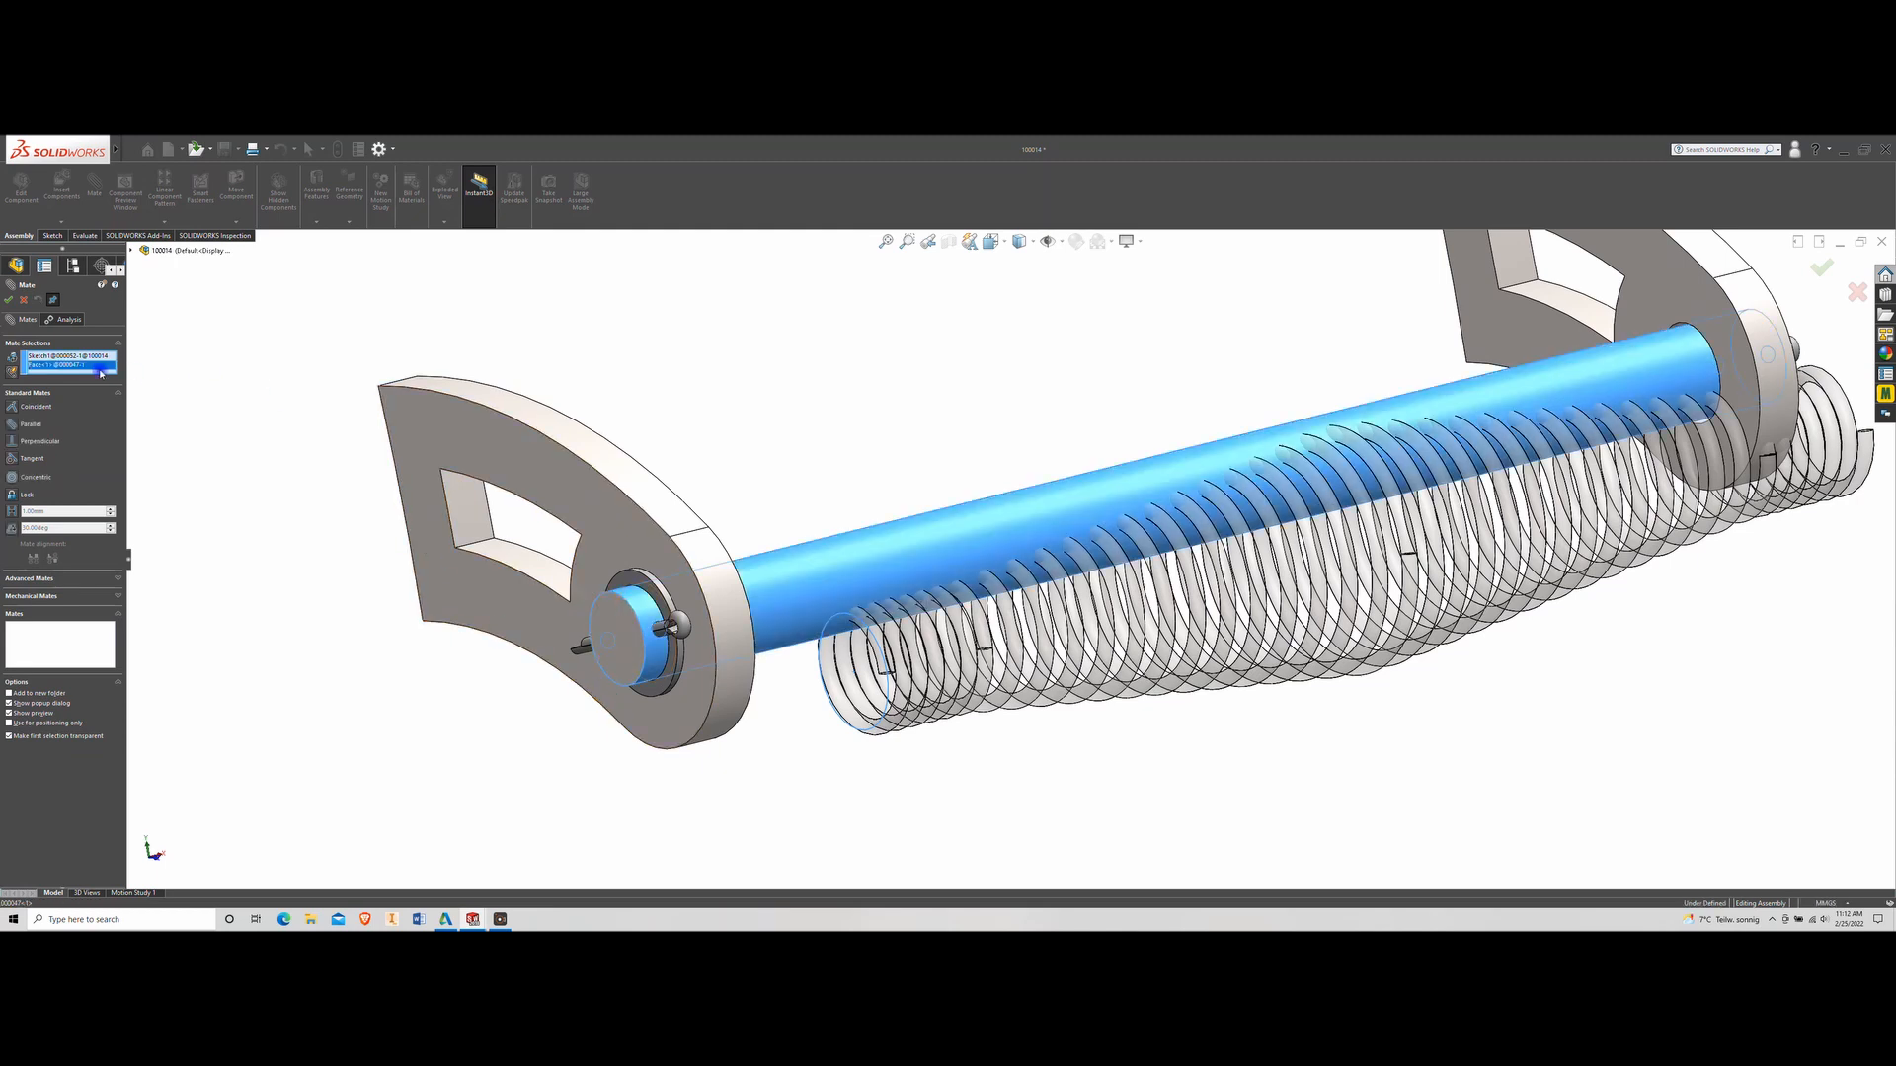
{"action": "left_click", "coordinate": [87, 357]}
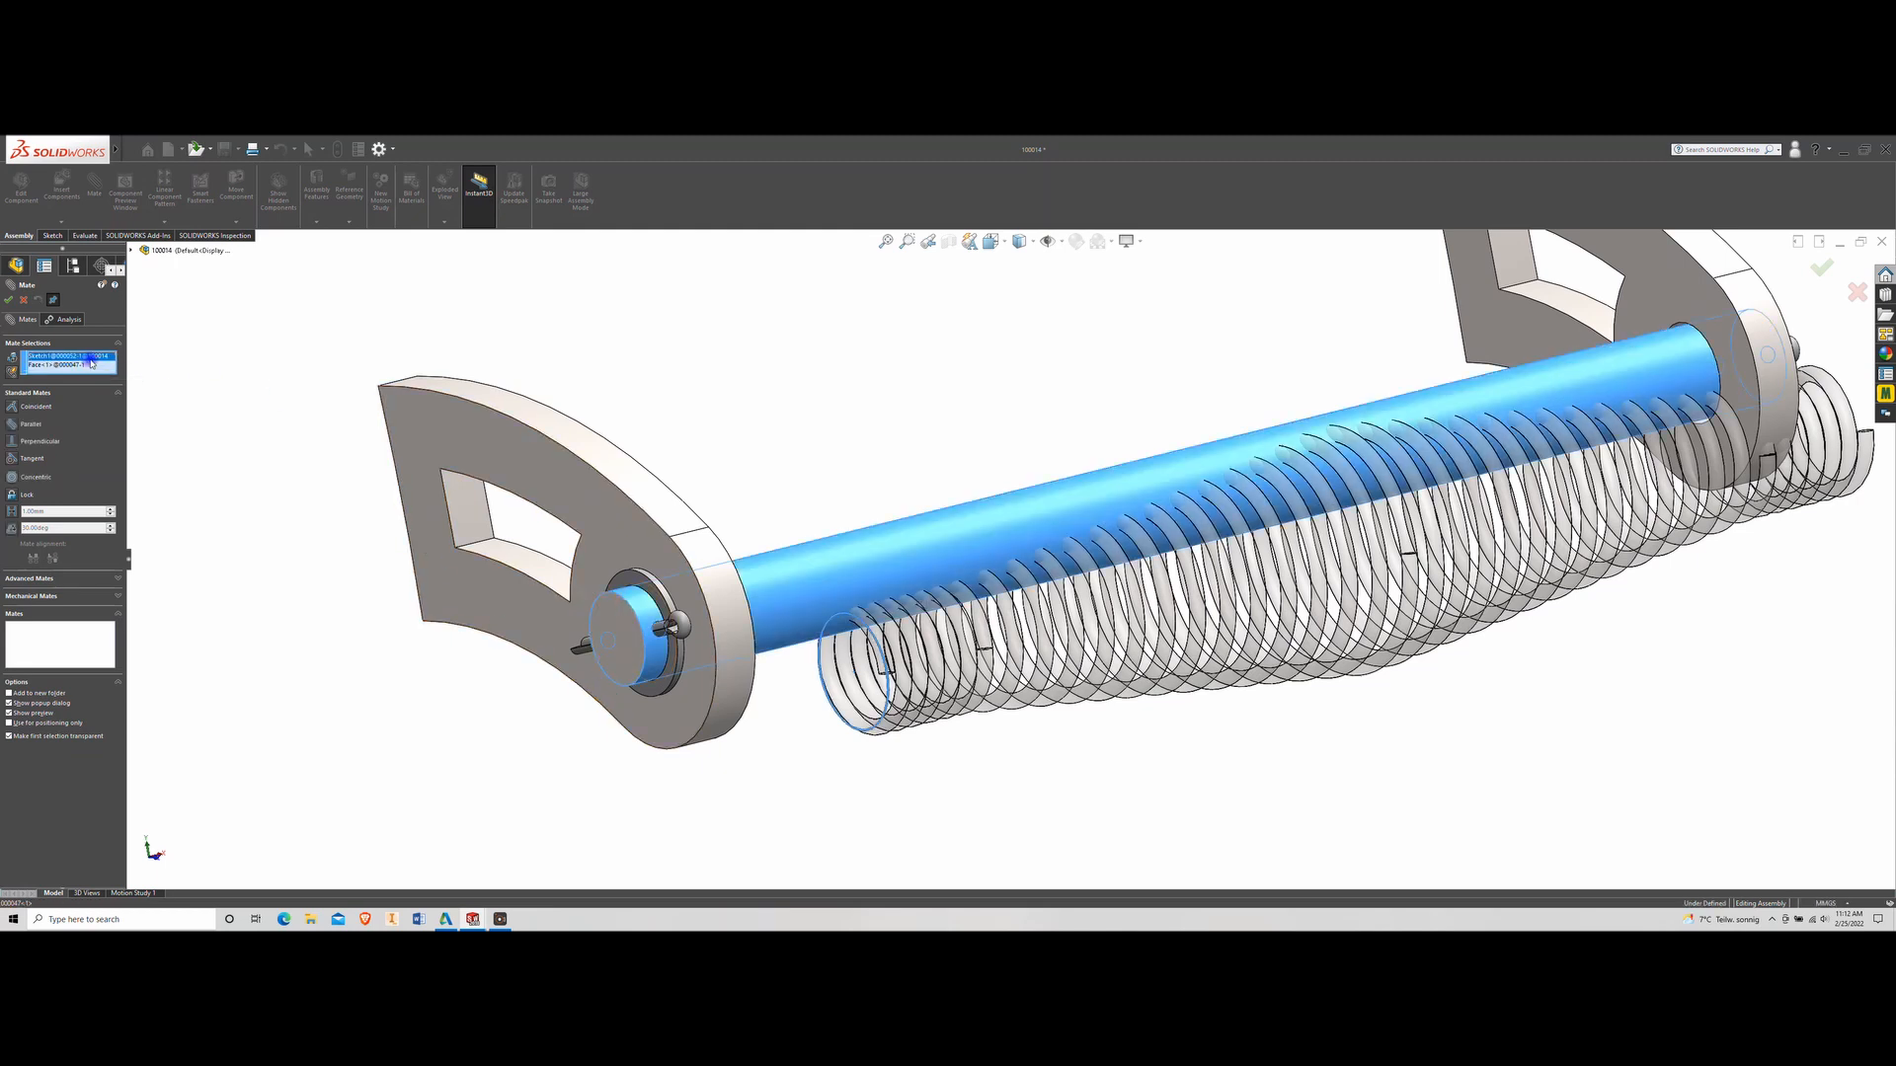
{"action": "right_click", "coordinate": [90, 356]}
{"action": "left_click", "coordinate": [117, 361]}
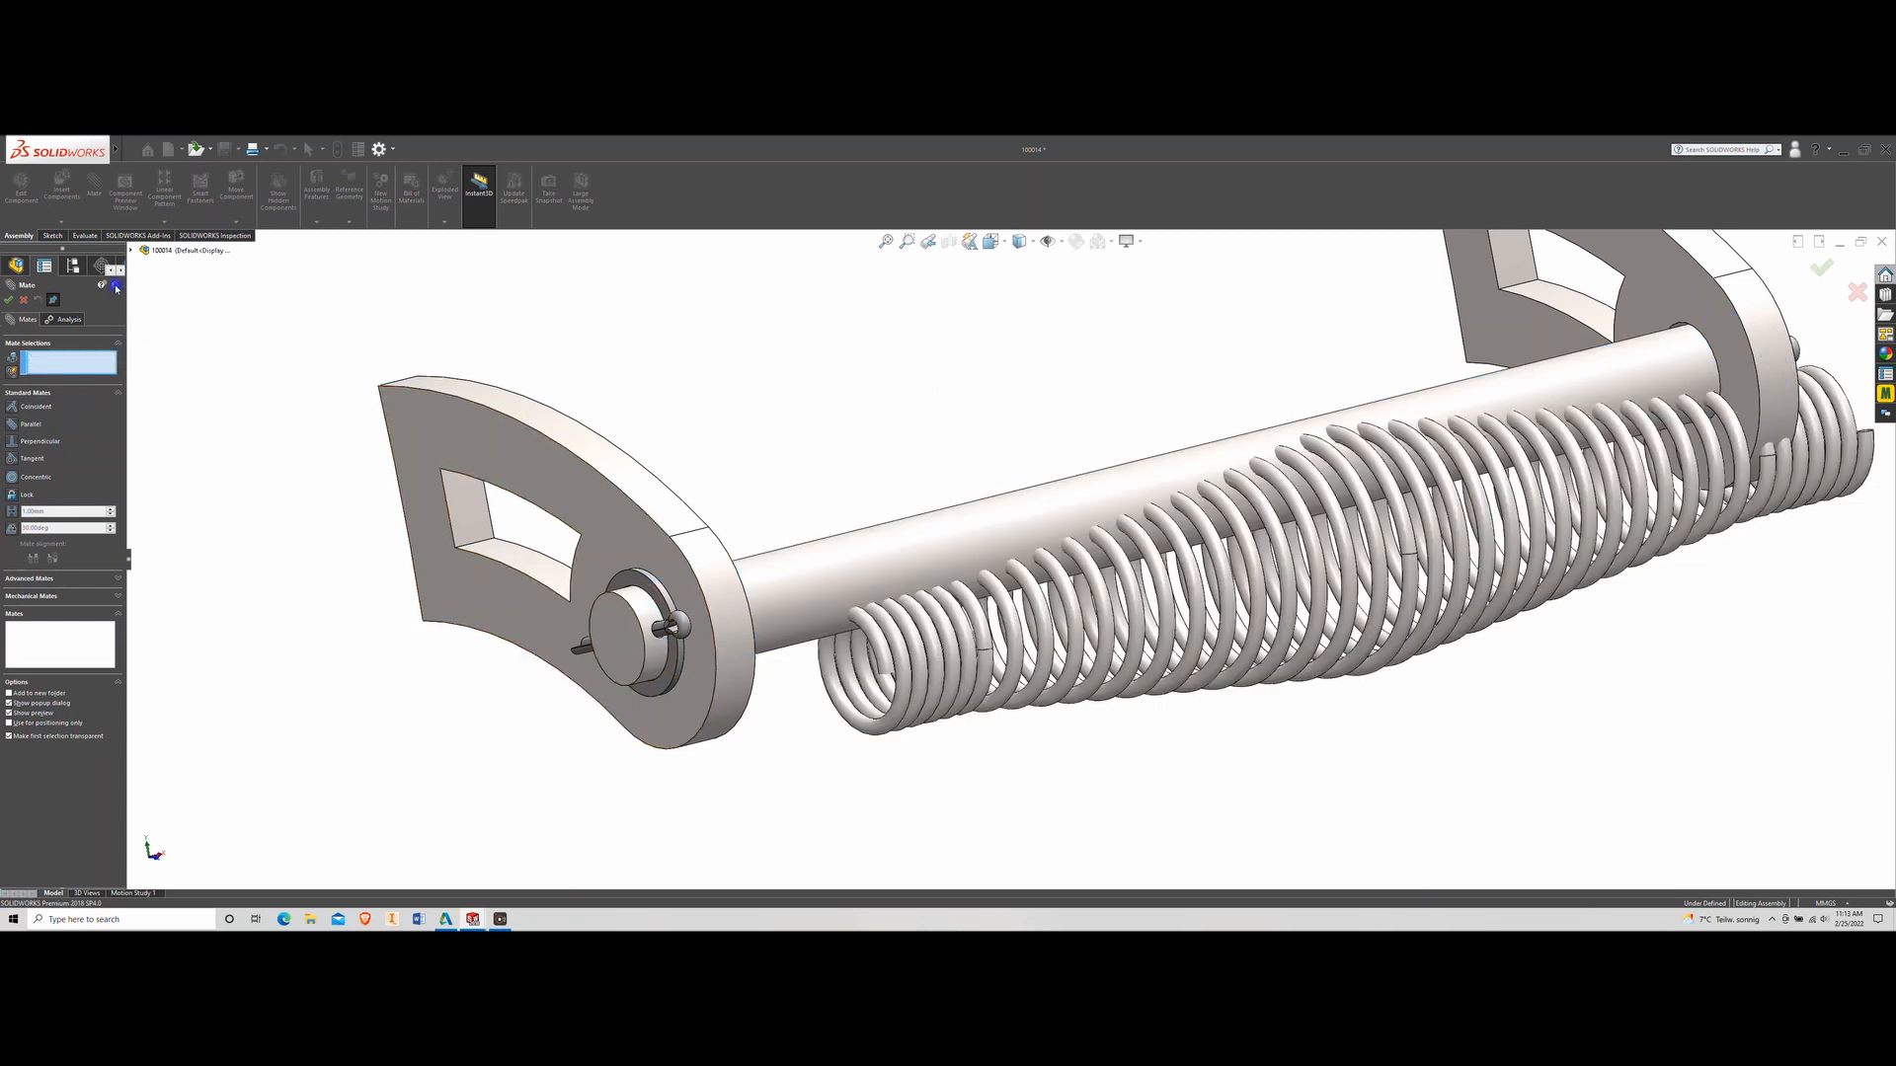
Add a concentric mate between the rod's circular end edge and the circle of Sketch1 under the coil's first helix
{"action": "left_click", "coordinate": [638, 620]}
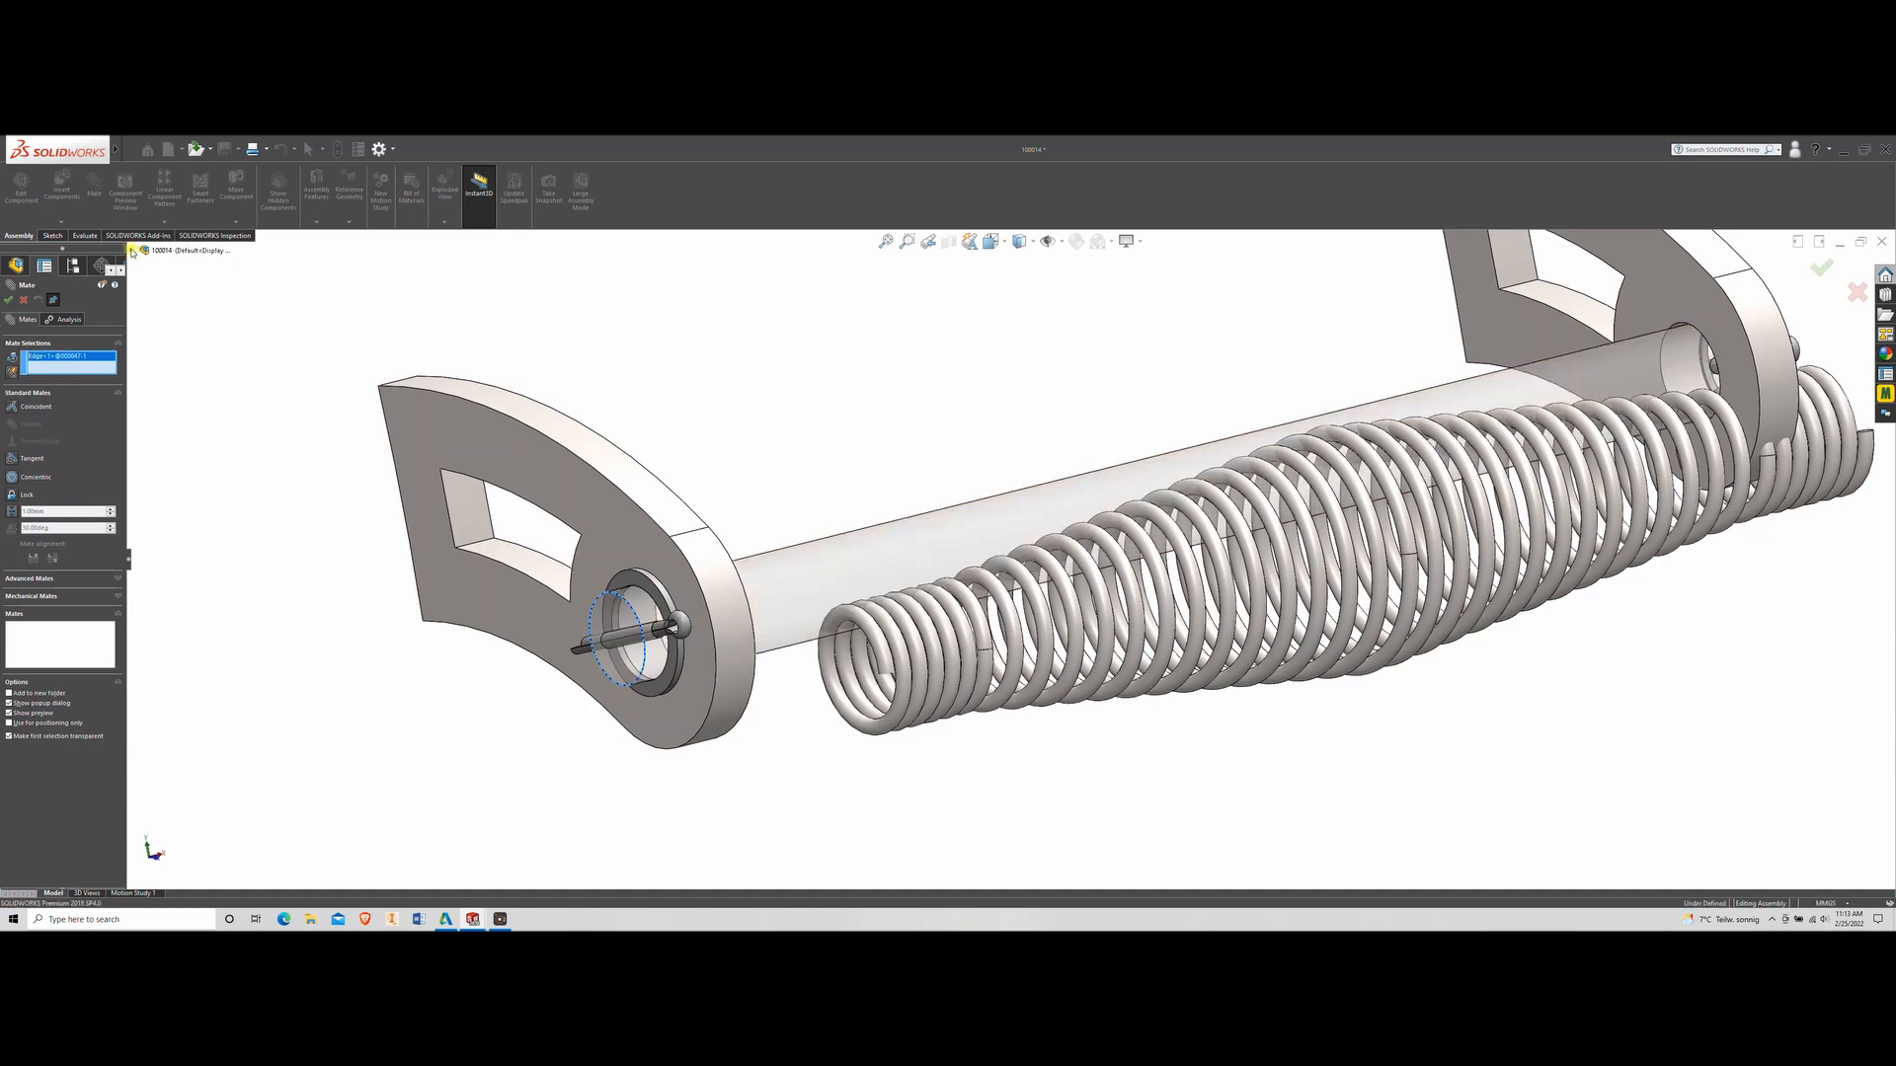
{"action": "left_click", "coordinate": [133, 250]}
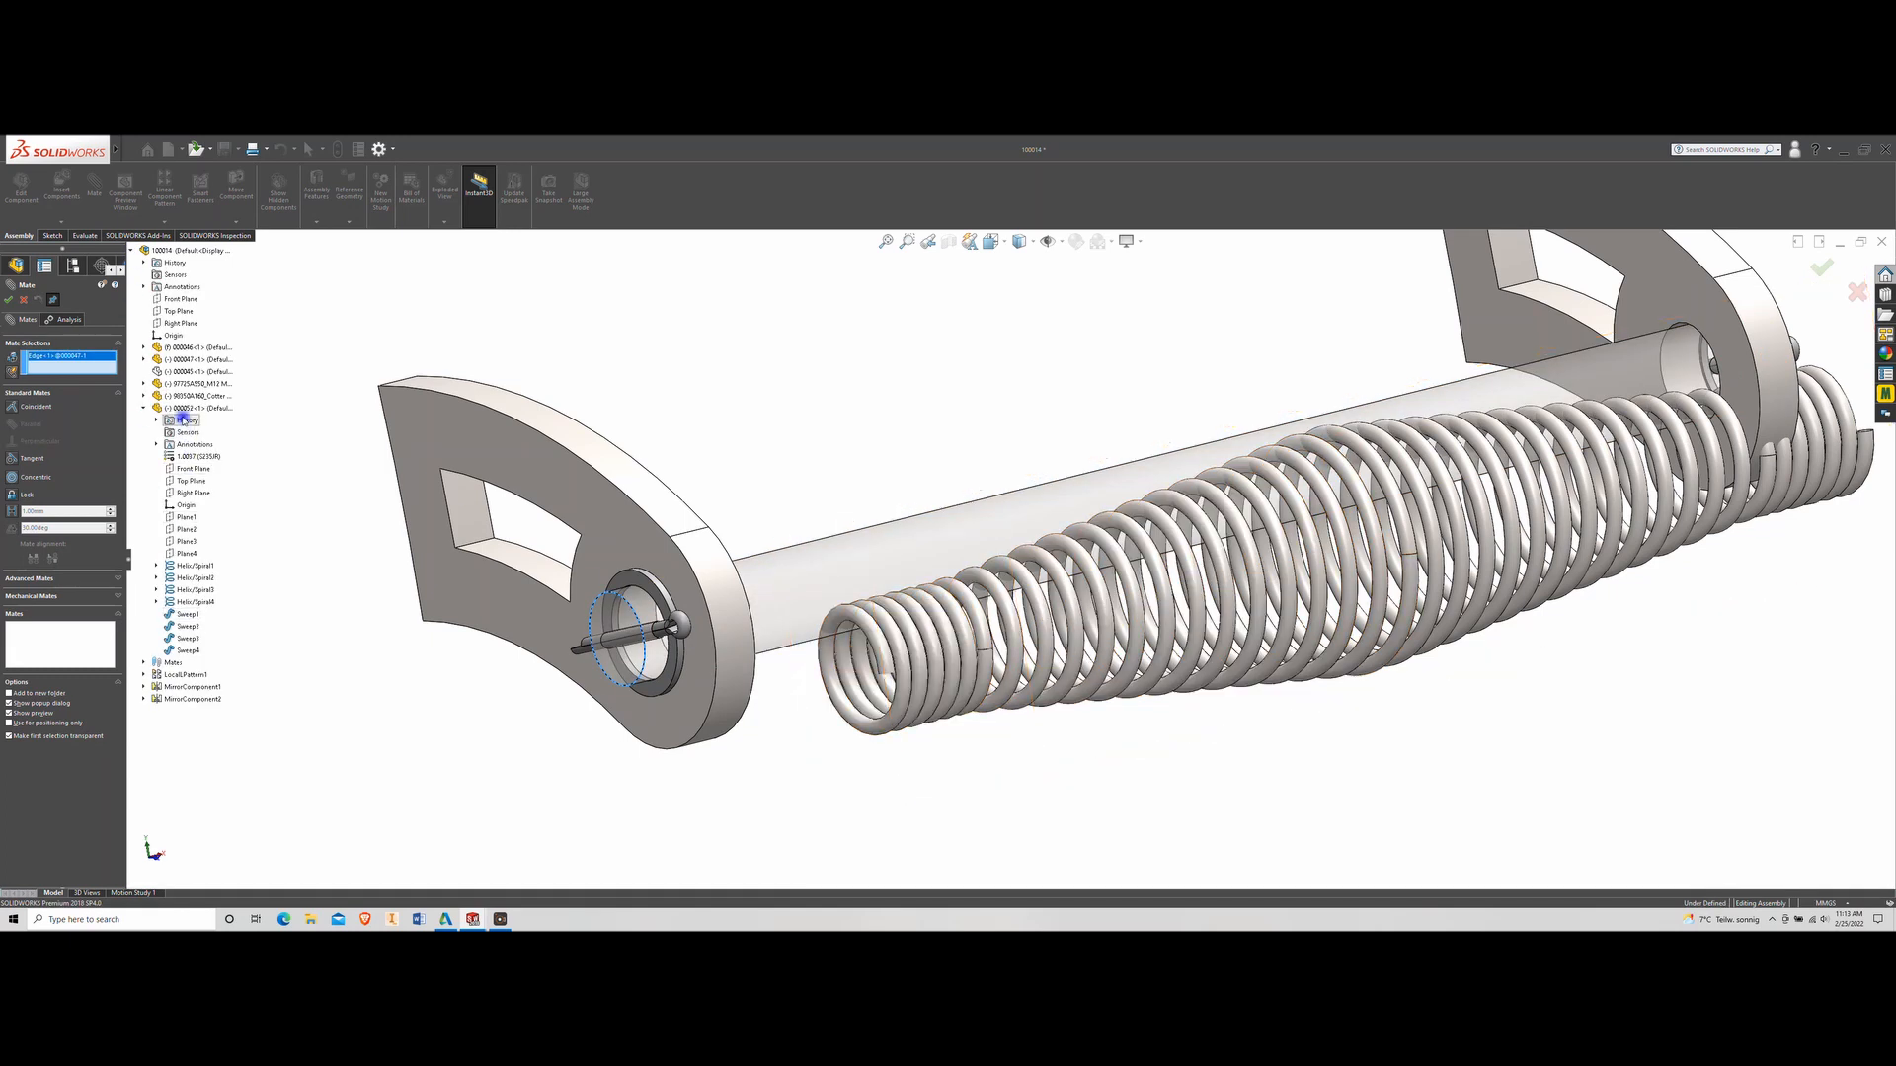
{"action": "left_click", "coordinate": [157, 565]}
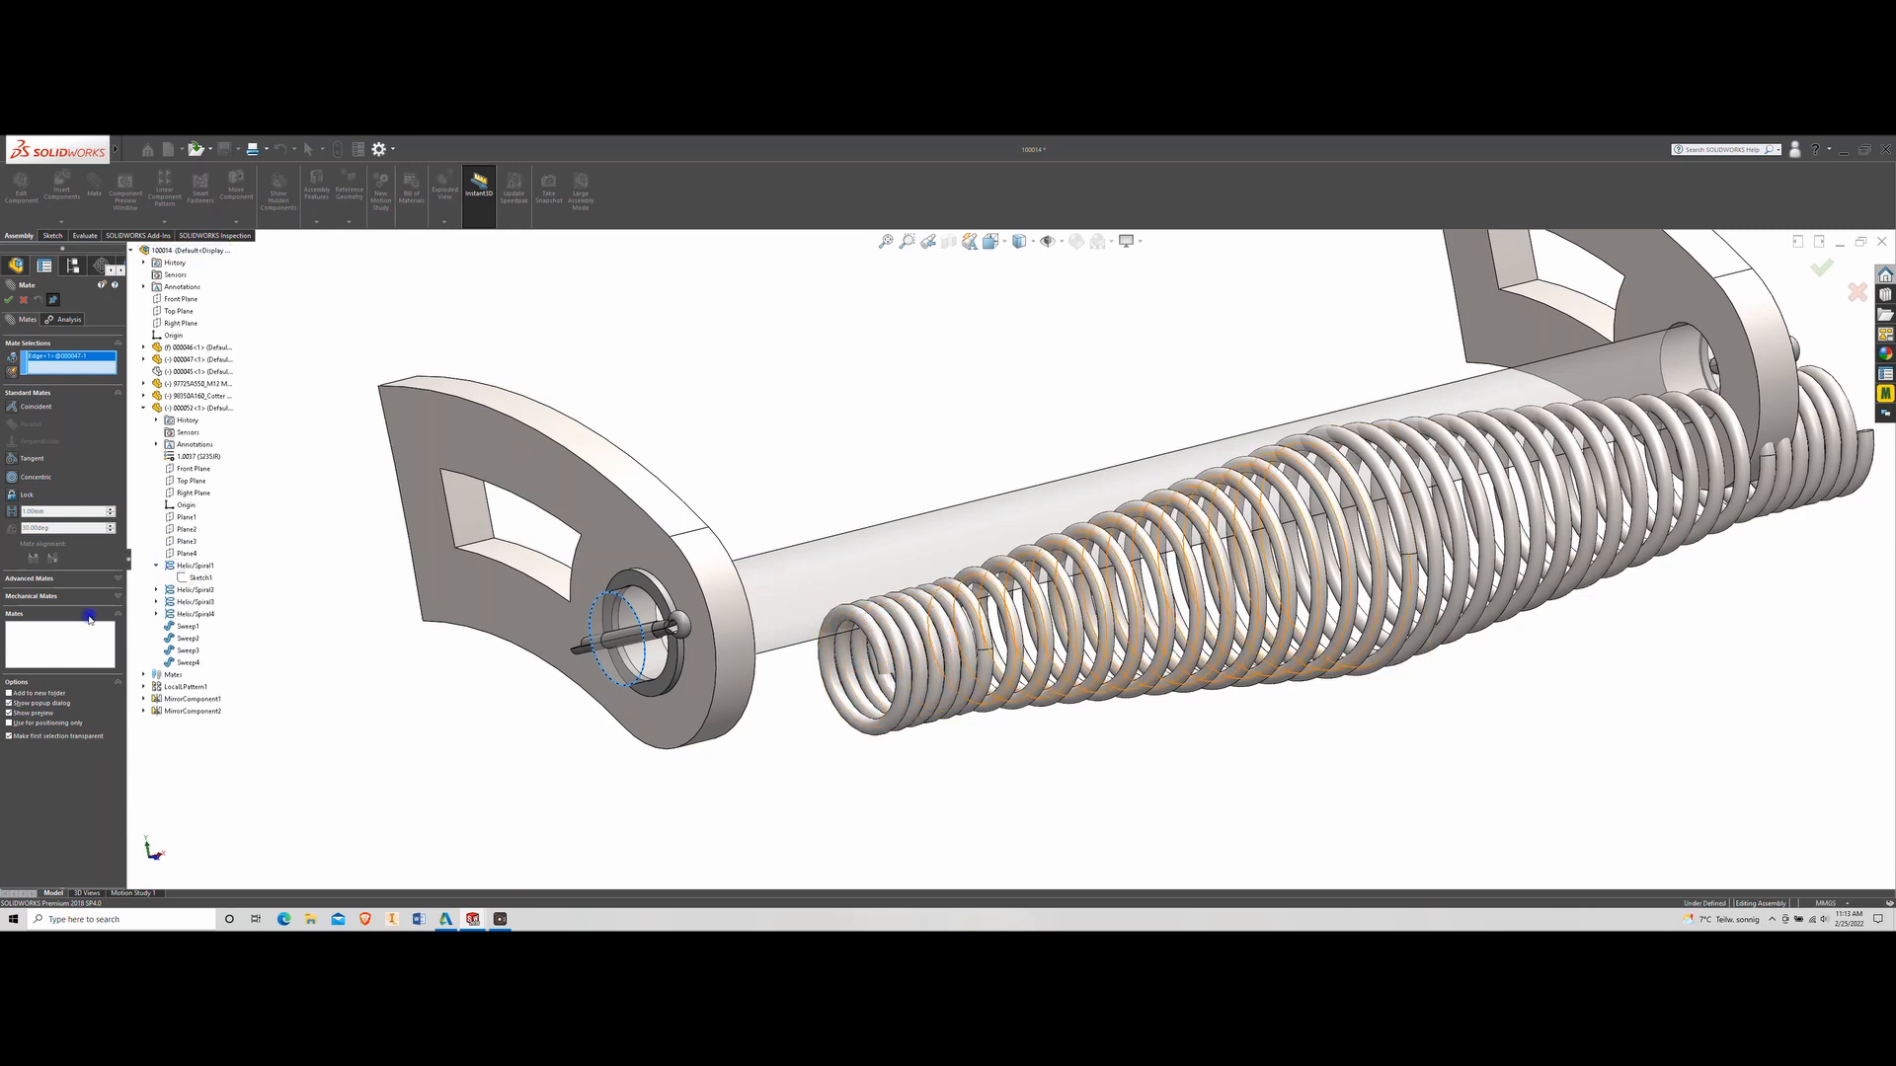
{"action": "right_click", "coordinate": [193, 577]}
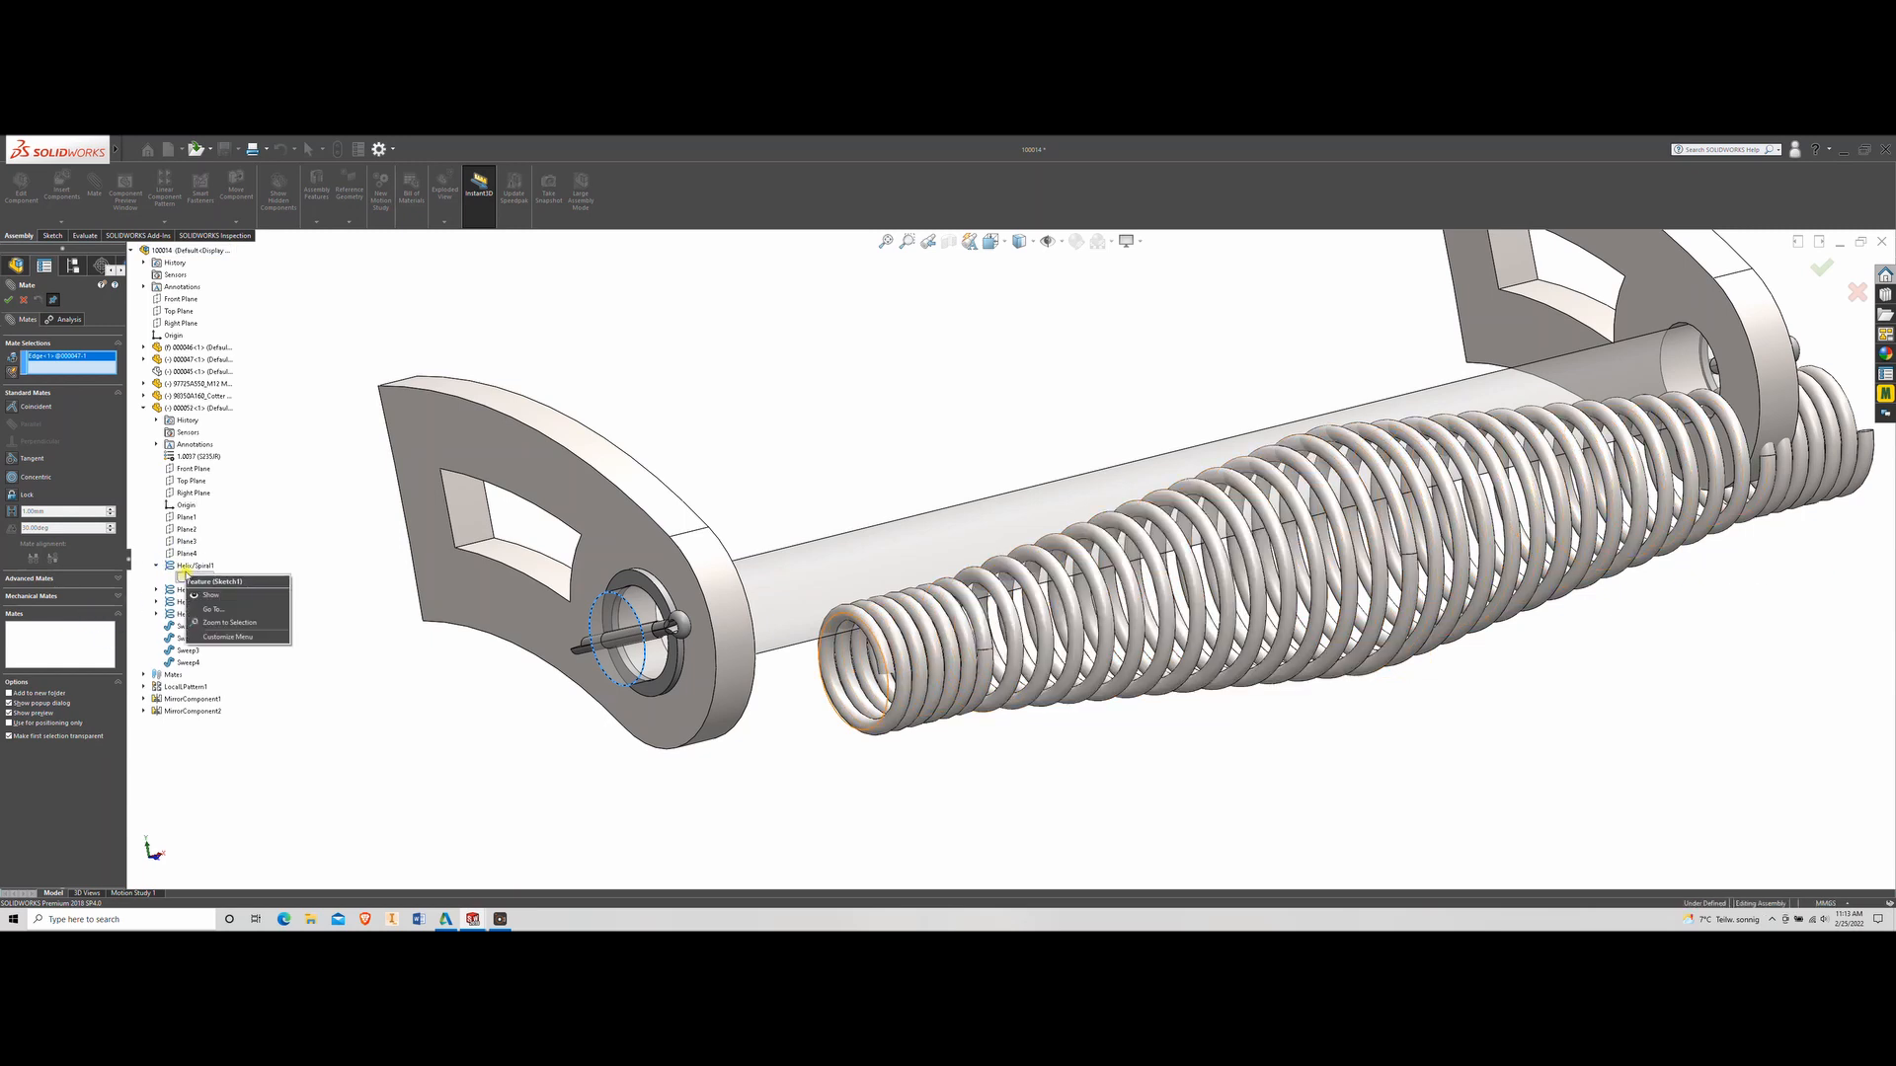
{"action": "left_click", "coordinate": [211, 594]}
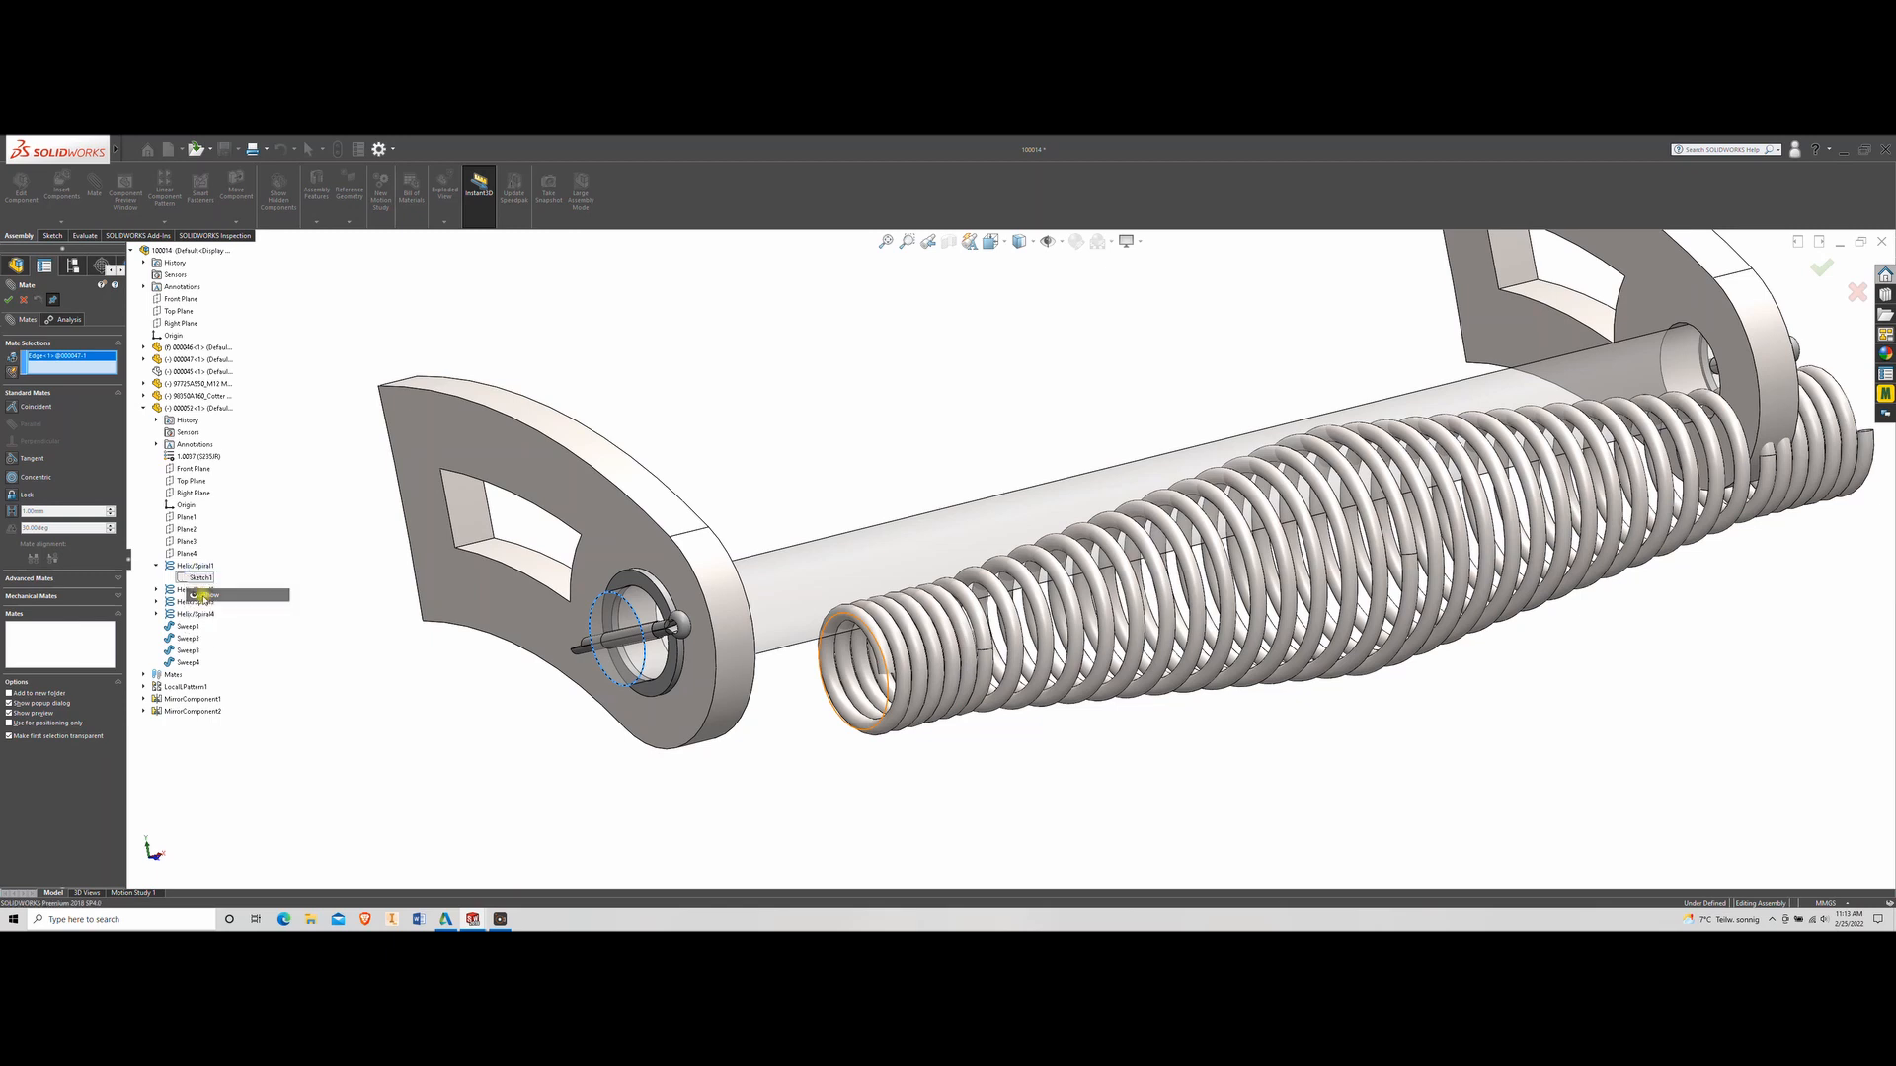
{"action": "left_click", "coordinate": [889, 694]}
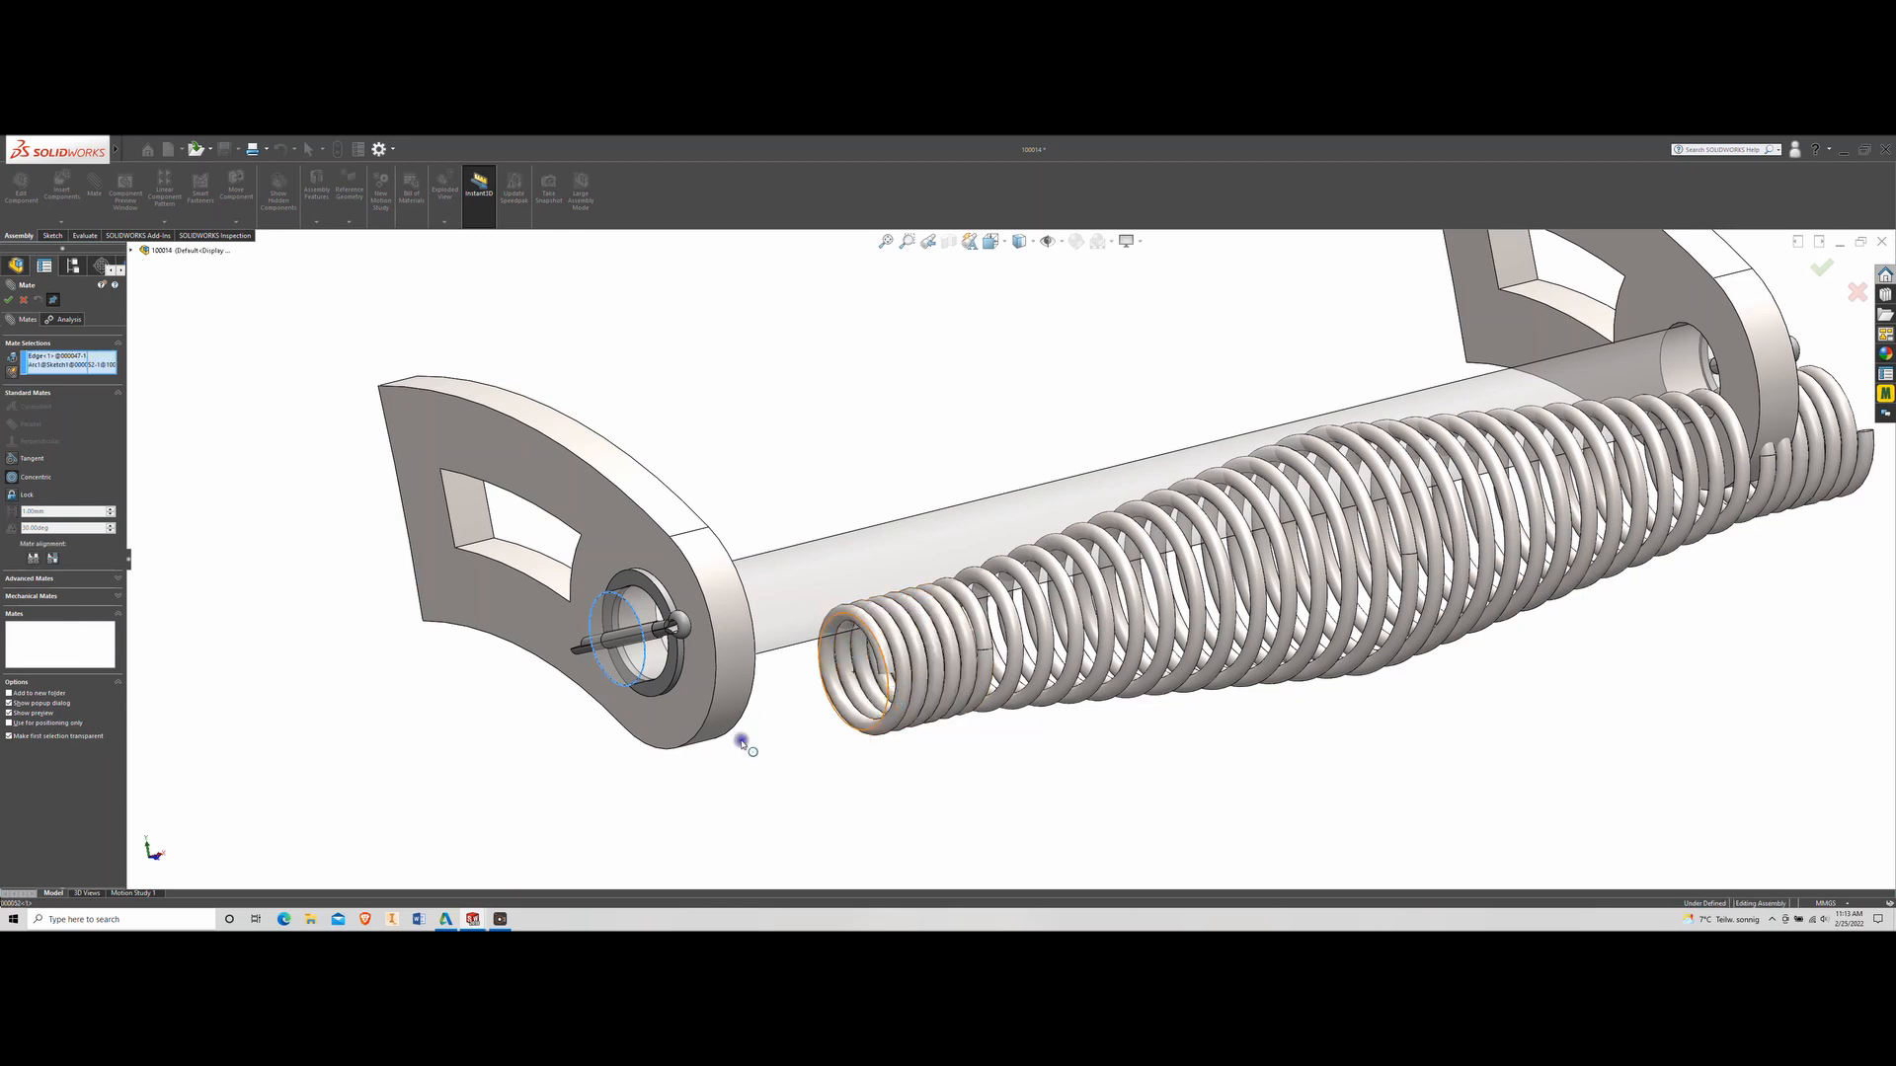
{"action": "left_click", "coordinate": [8, 299]}
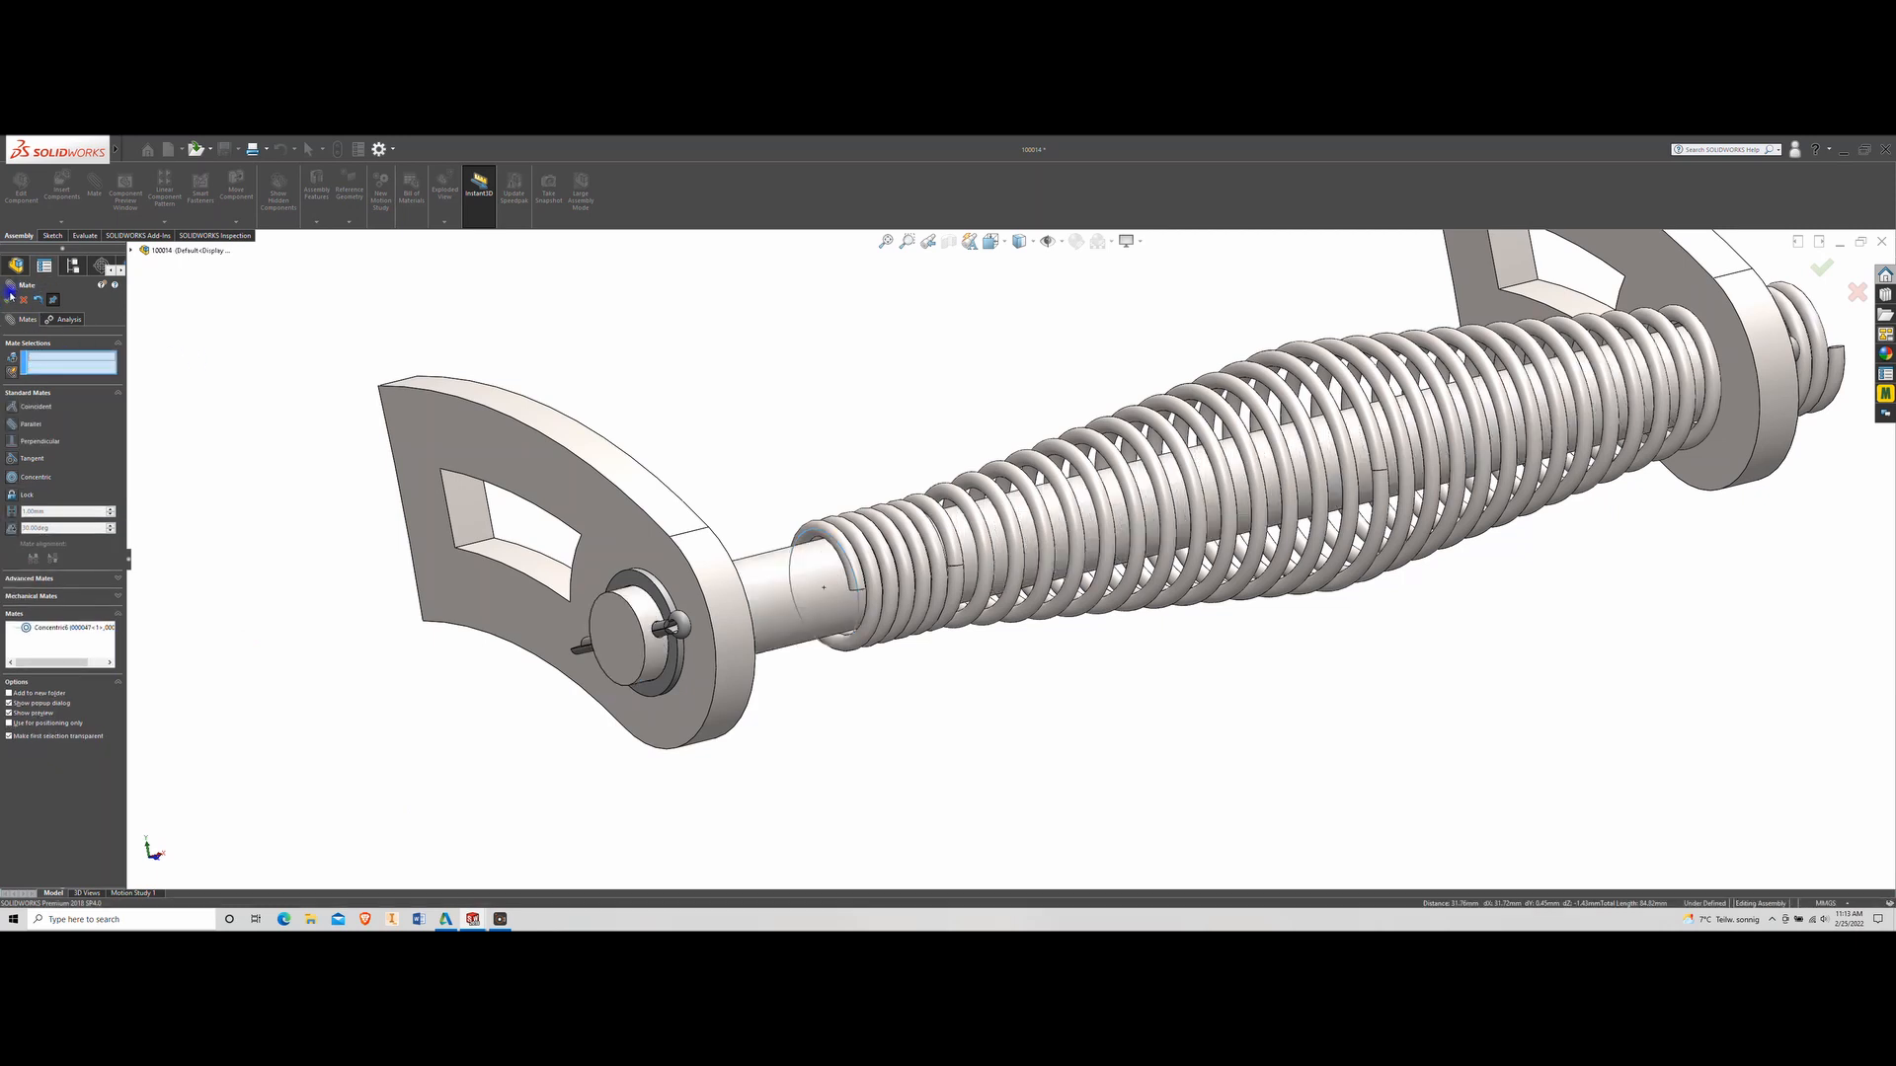
{"action": "scroll", "coordinate": [1176, 618], "scroll_direction": "up", "scroll_amount": 5}
{"action": "middle_click_drag", "start_coordinate": [1176, 618], "coordinate": [1106, 642]}
{"action": "left_click", "coordinate": [9, 302]}
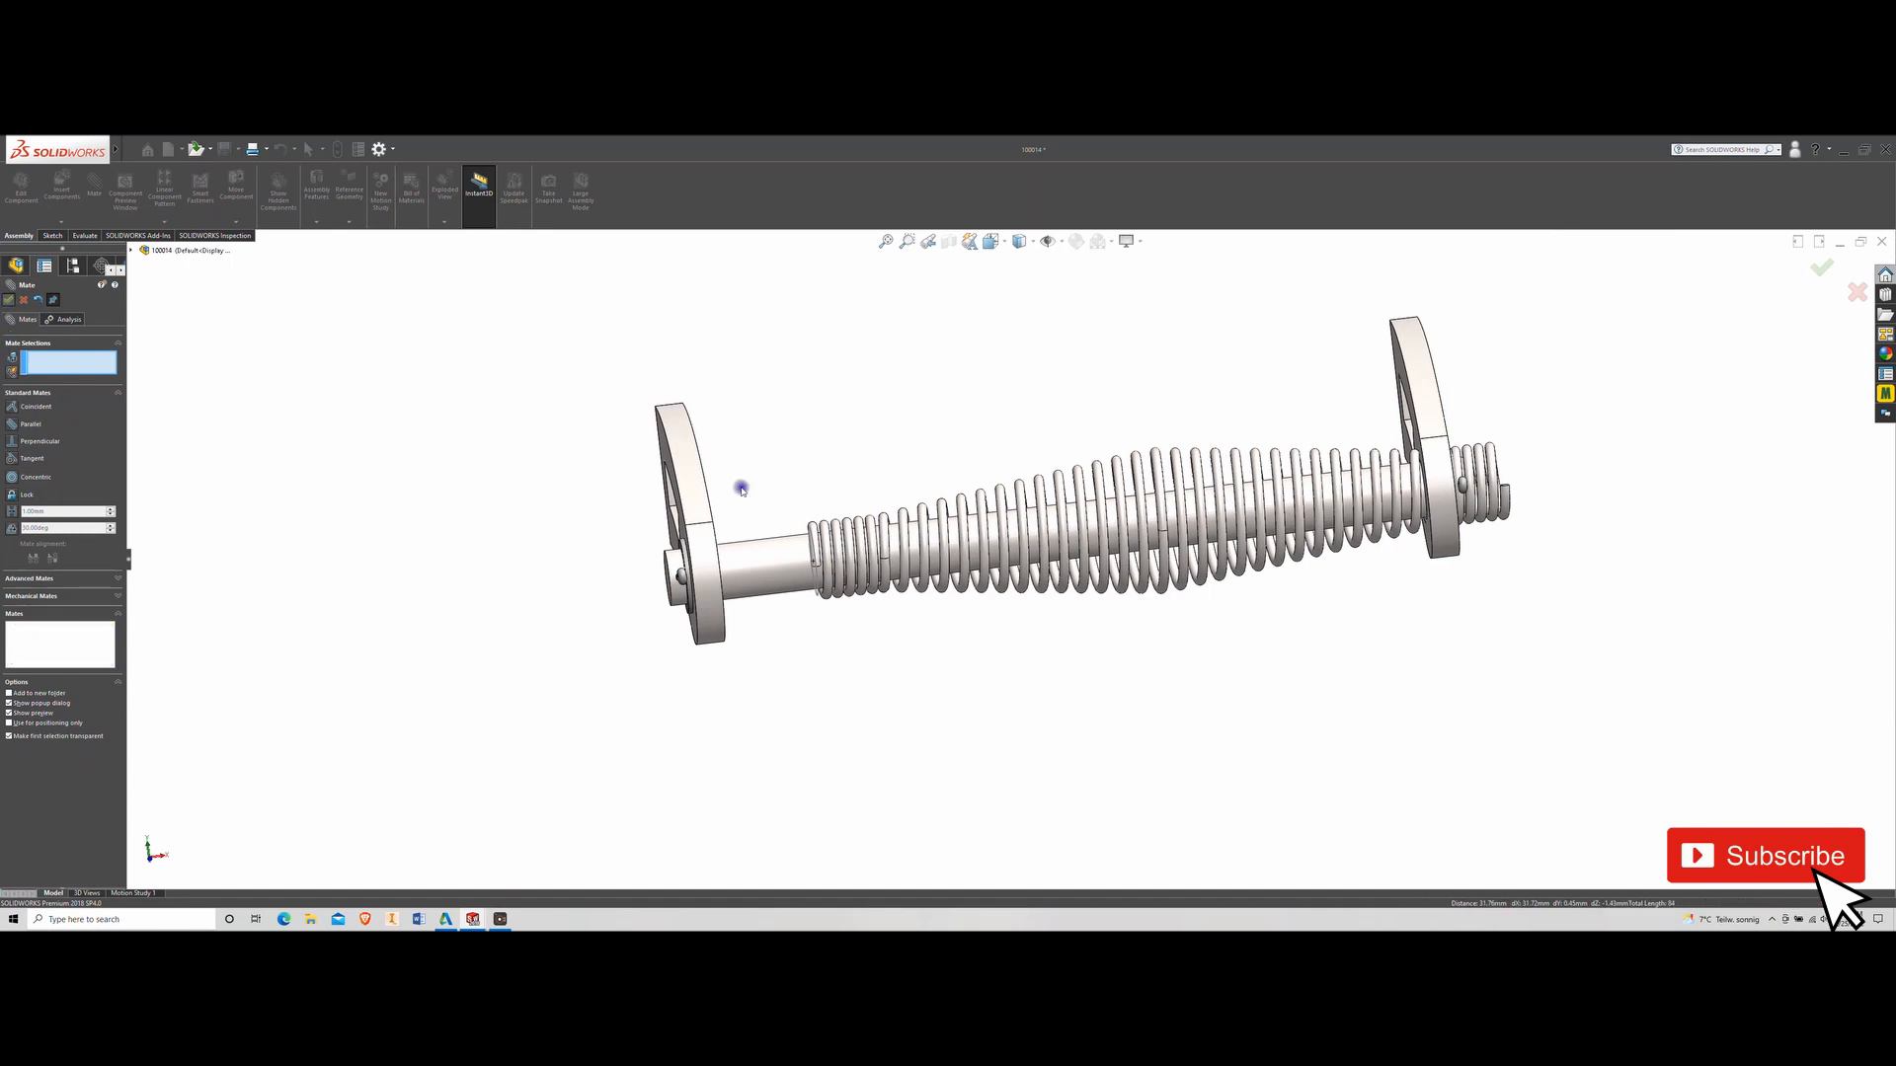
Centre the coil along the rod with a coincident mate between the coil's Plane2 and the rod's Right Plane
{"action": "scroll", "coordinate": [1063, 531], "scroll_direction": "down", "scroll_amount": 2}
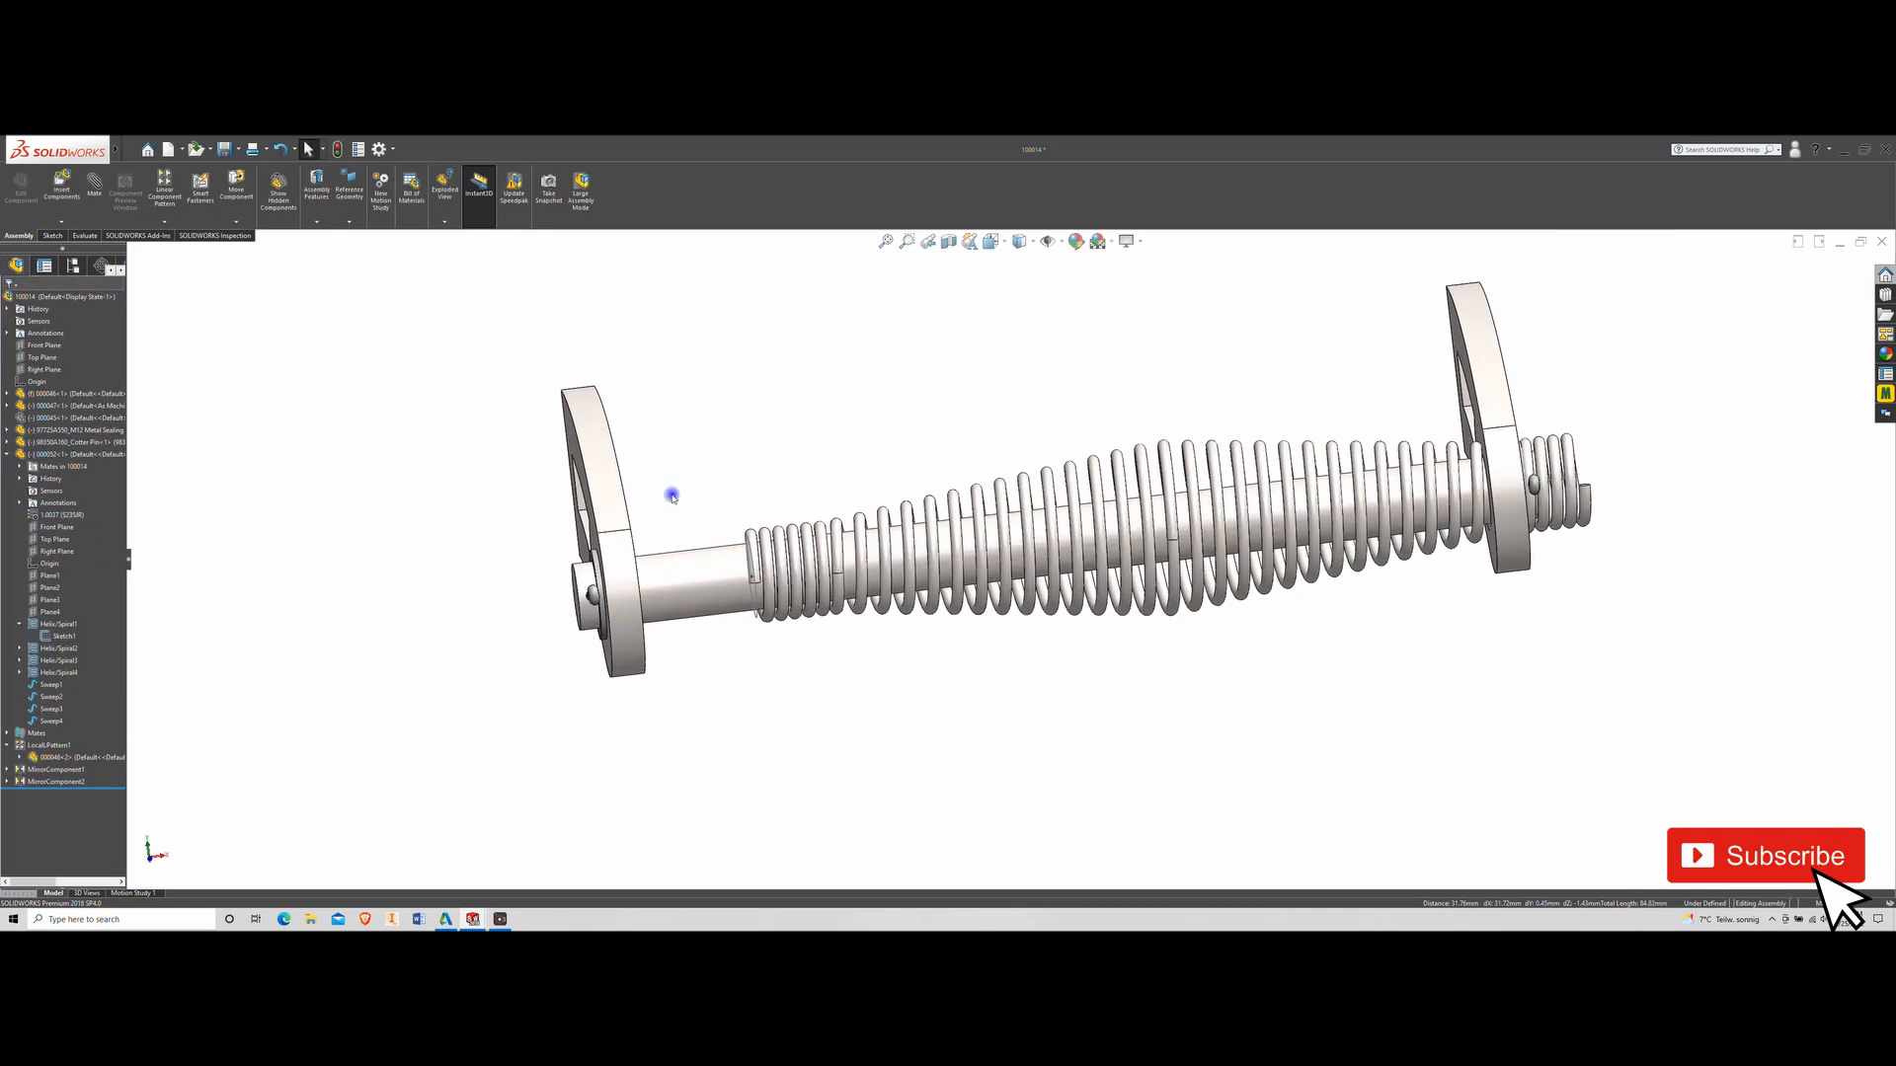
{"action": "left_click", "coordinate": [52, 587]}
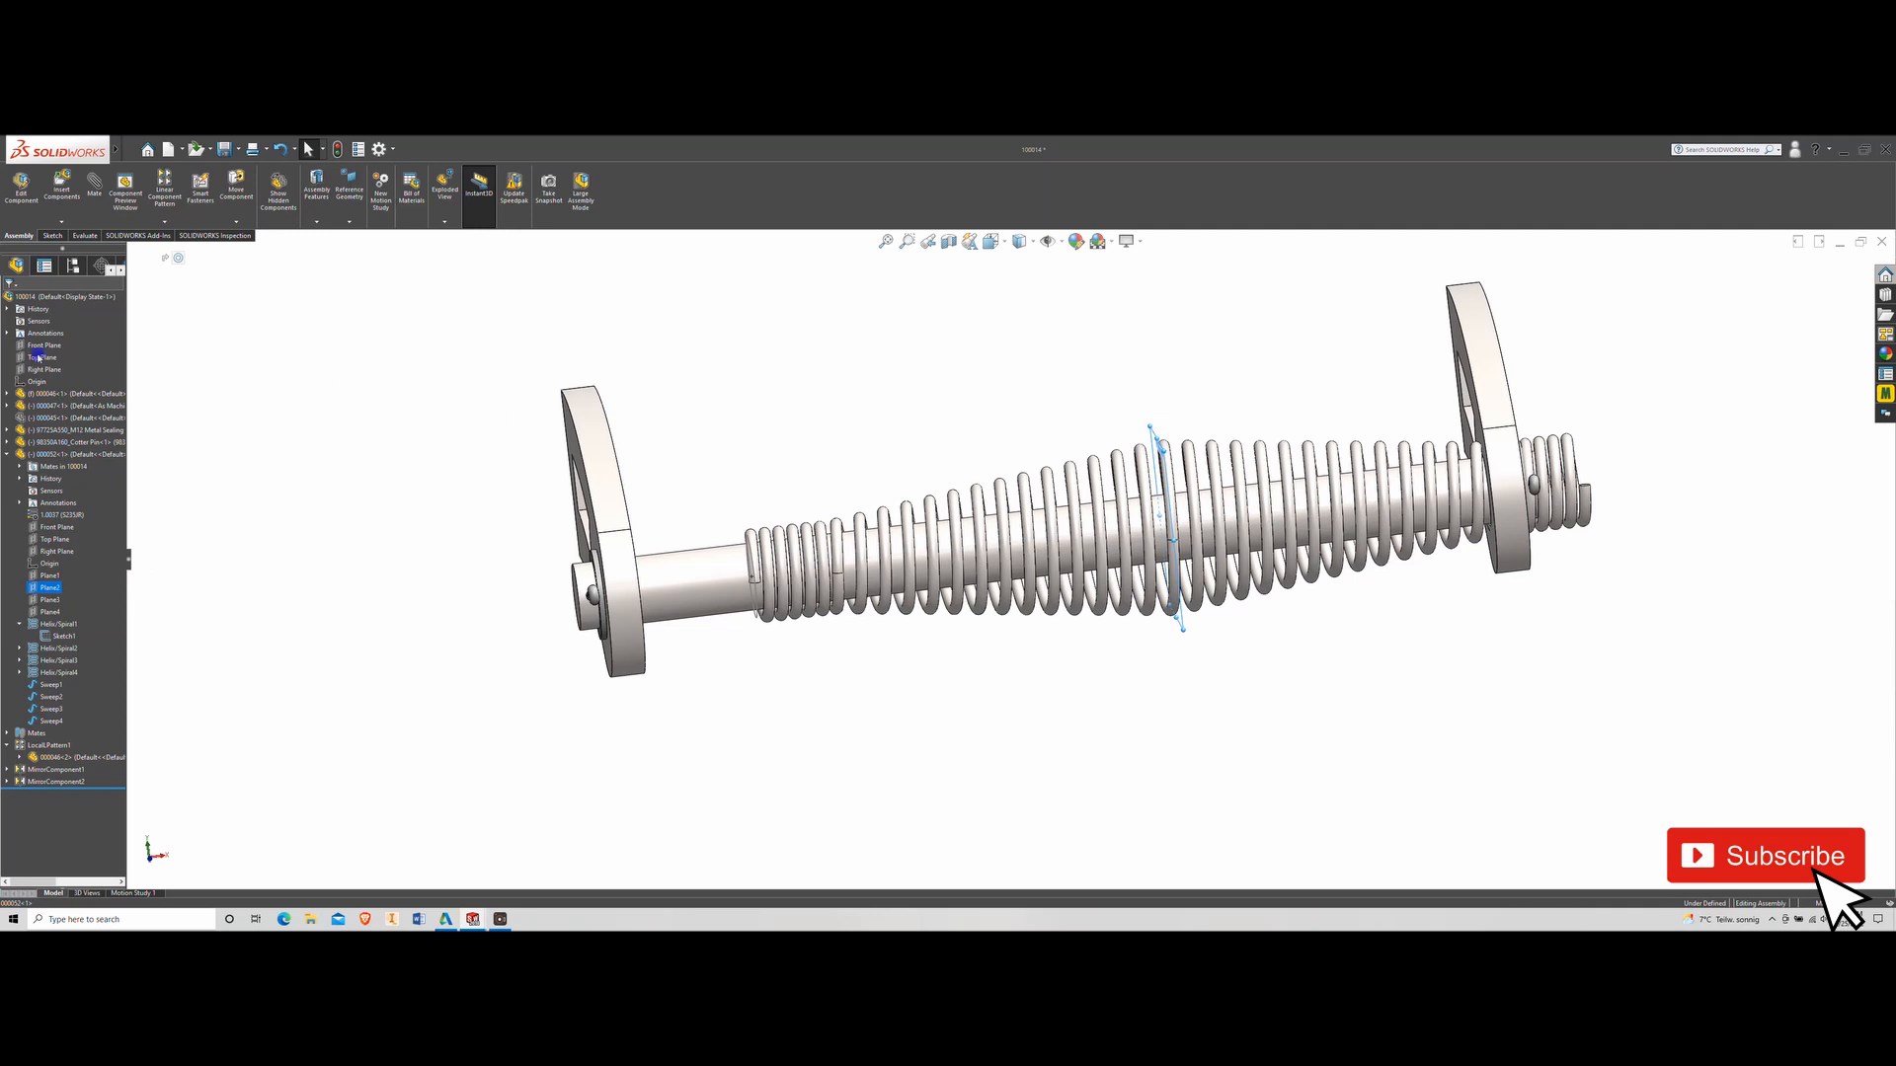
{"action": "left_click", "coordinate": [7, 405]}
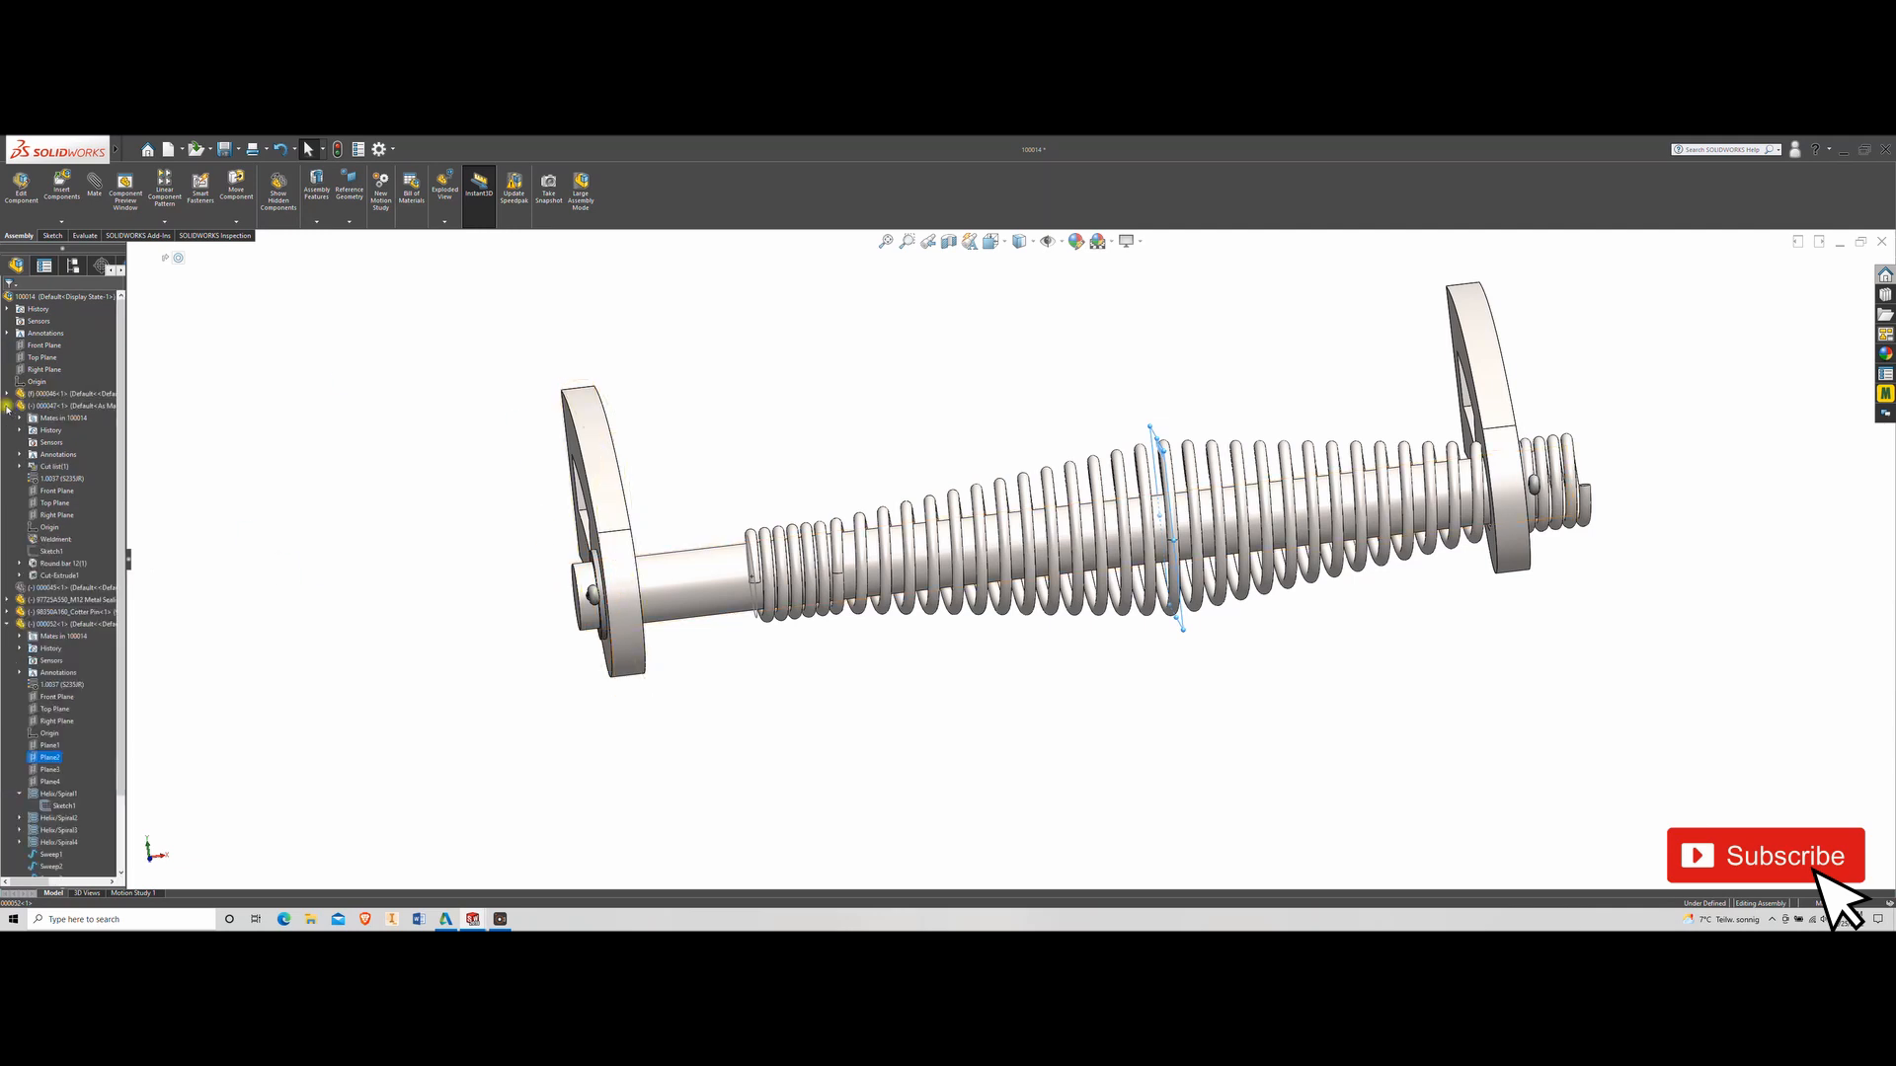
{"action": "left_click", "coordinate": [55, 515]}
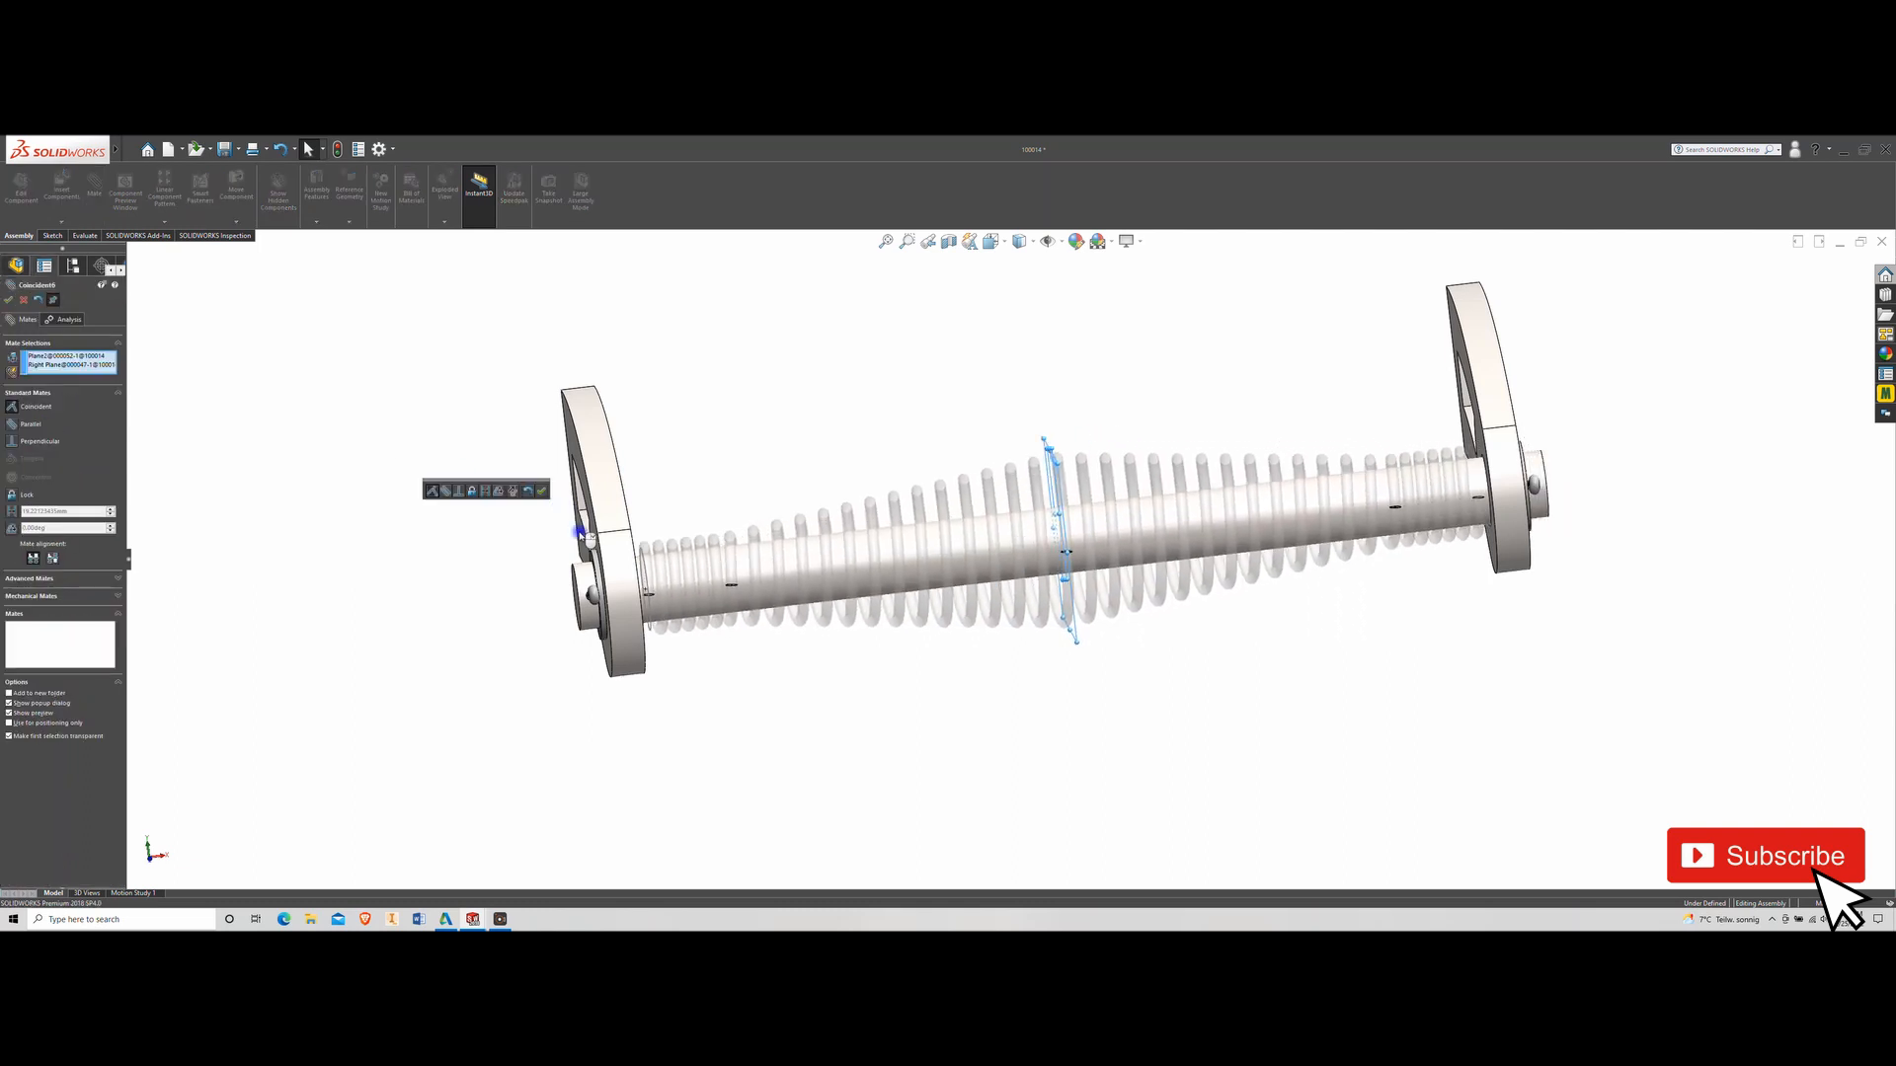
{"action": "left_click", "coordinate": [543, 490]}
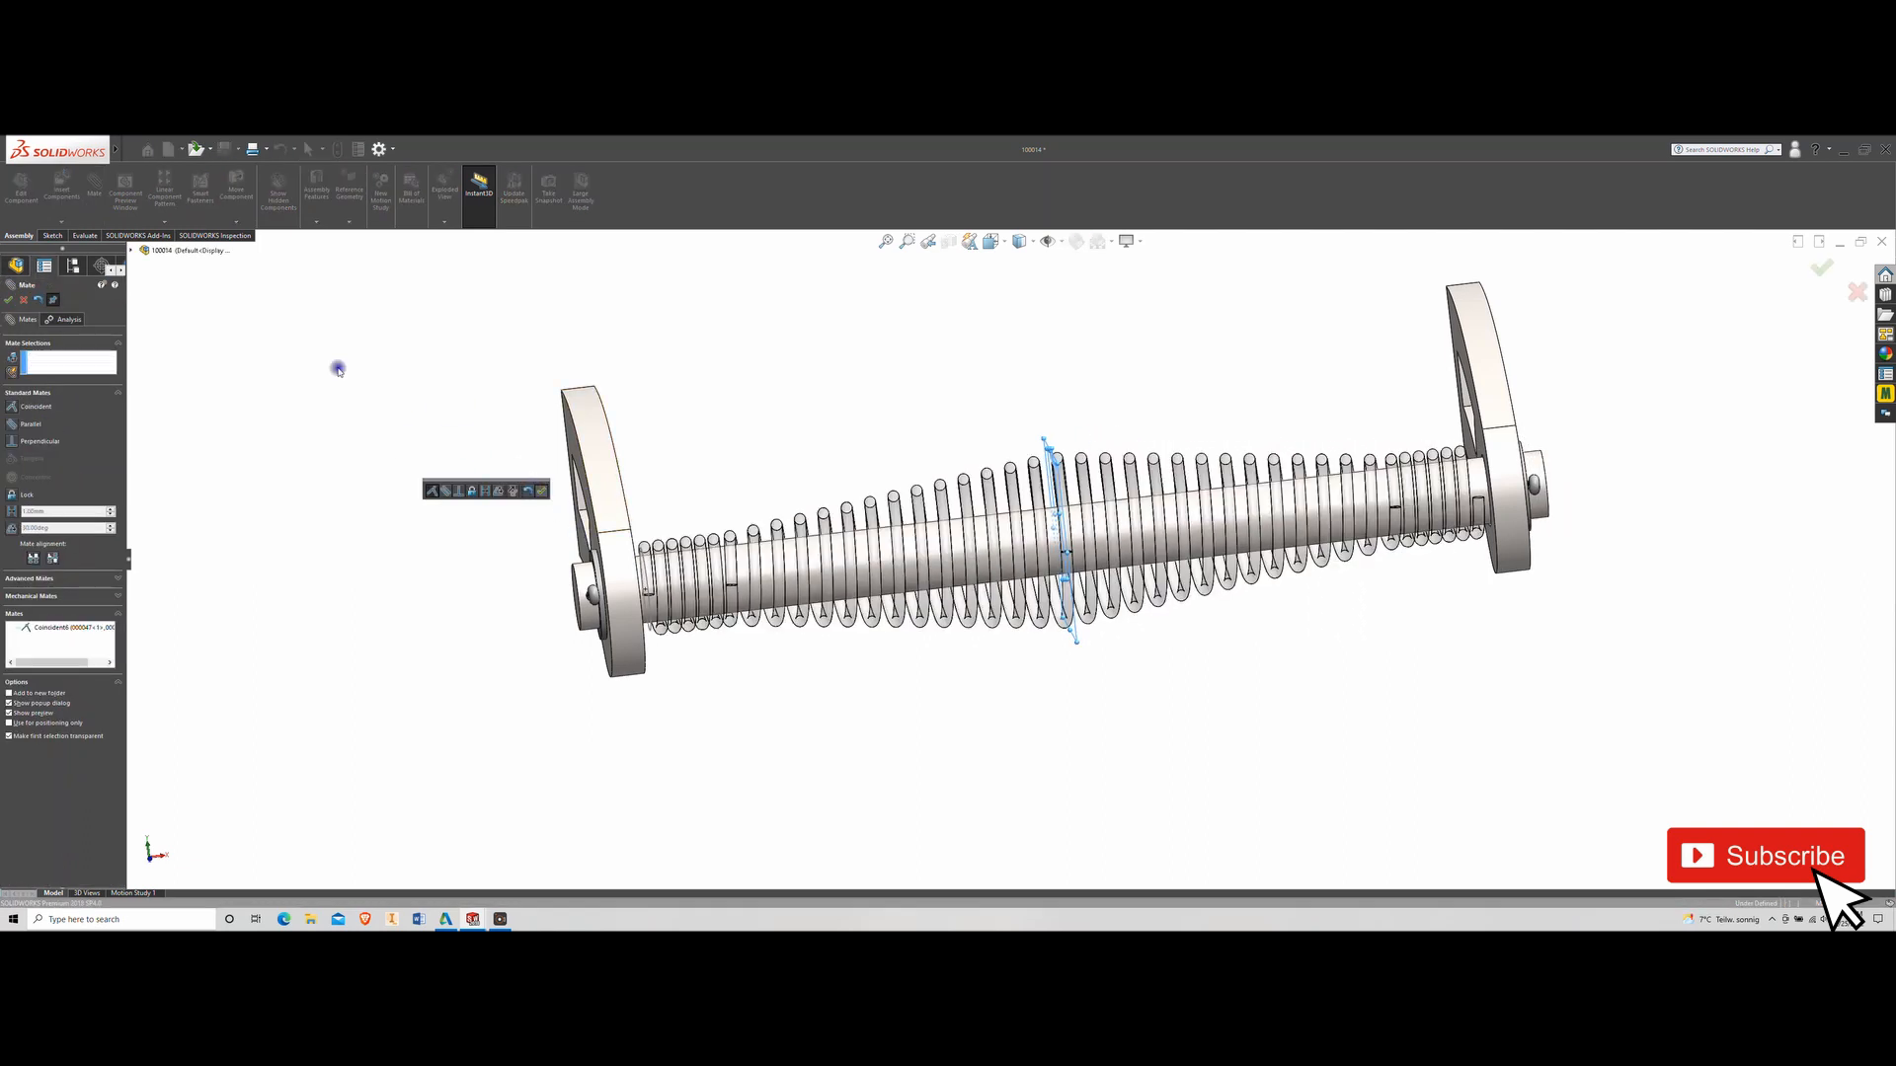
{"action": "left_click", "coordinate": [9, 298]}
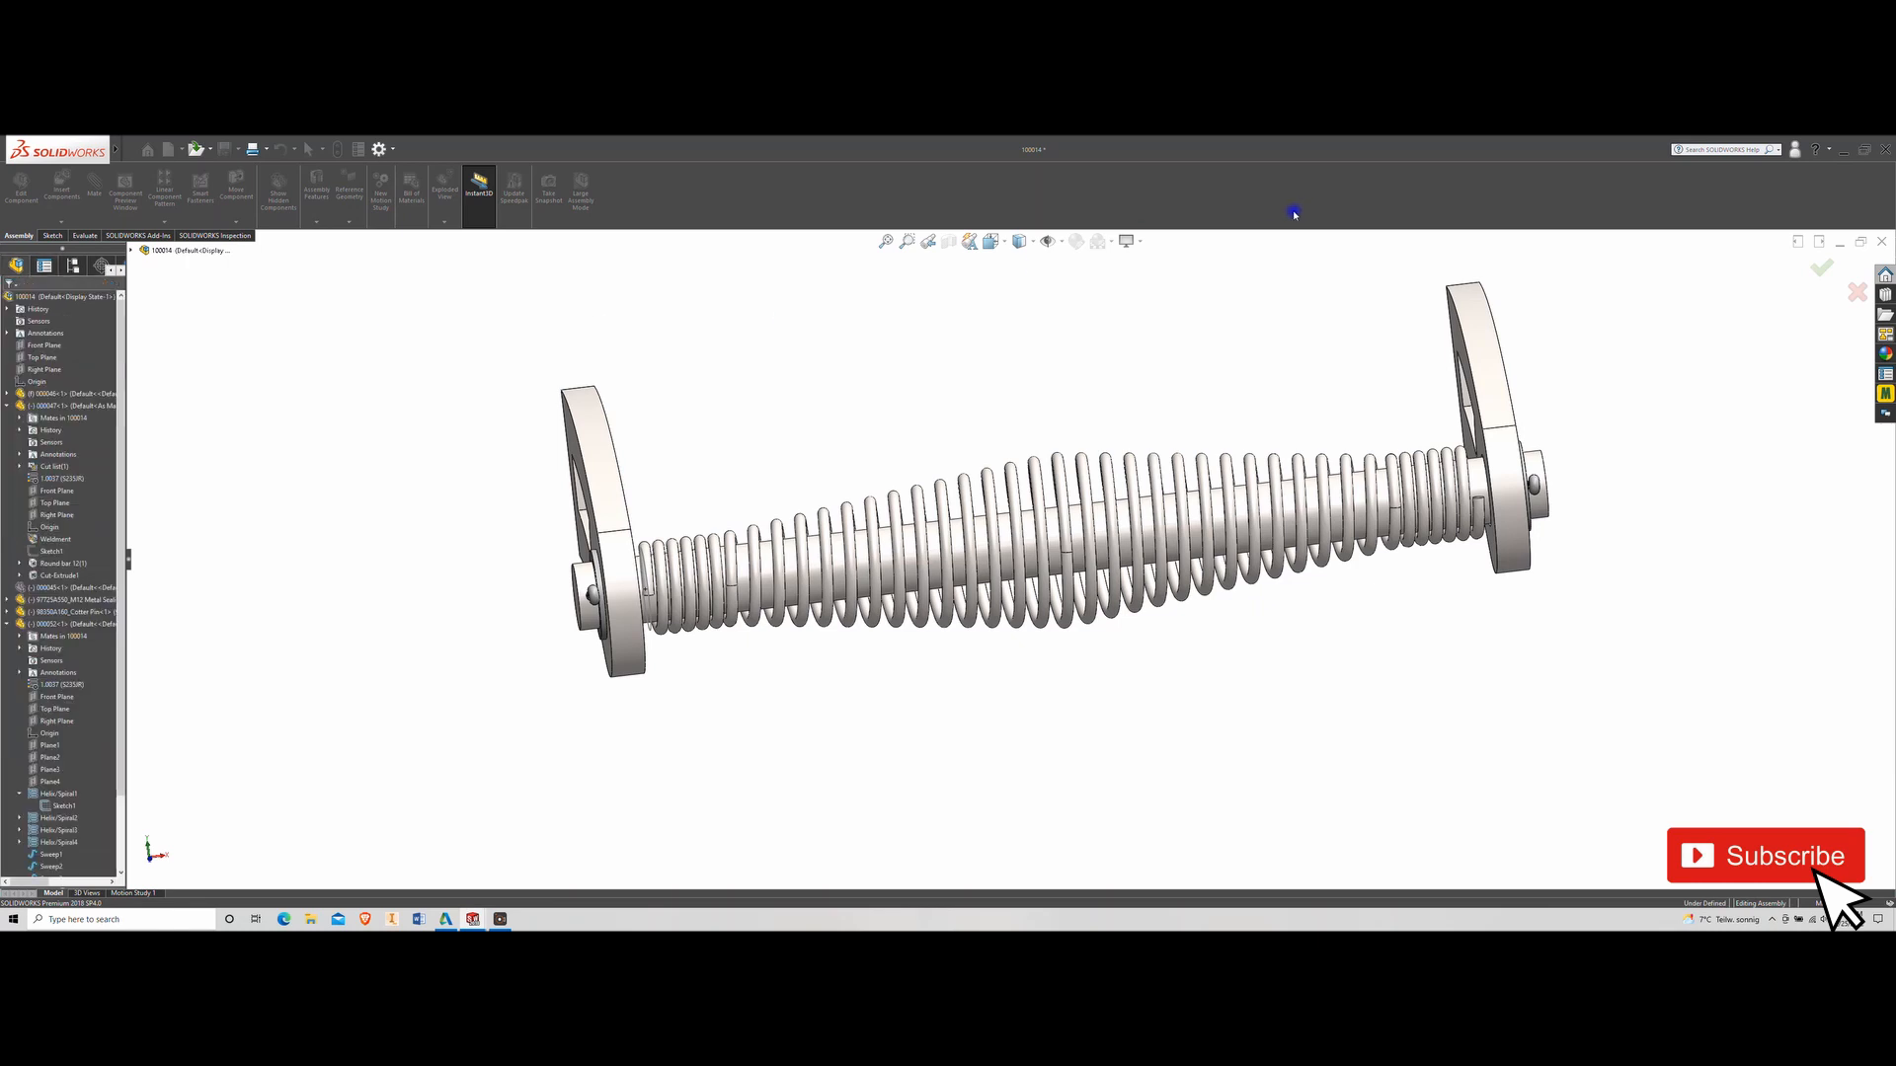
{"action": "left_click", "coordinate": [1113, 245]}
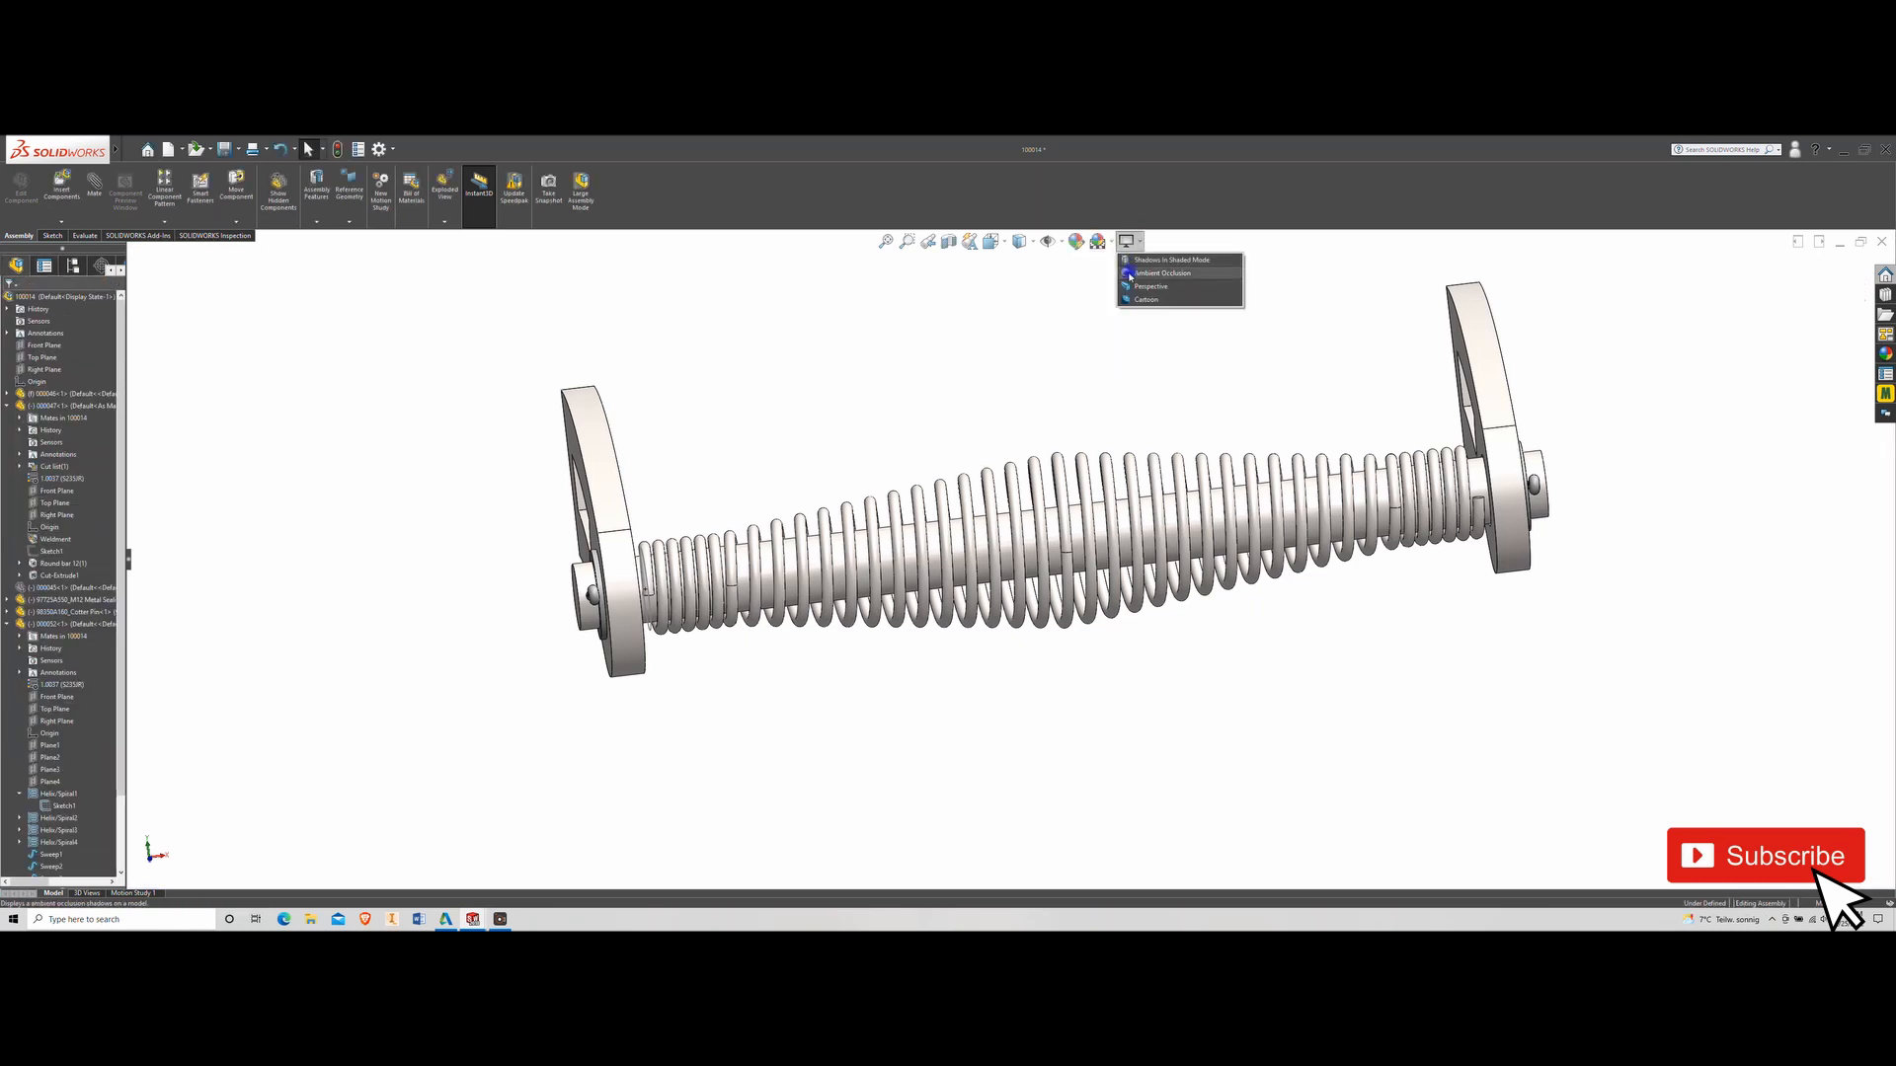
{"action": "left_click", "coordinate": [1032, 309]}
{"action": "scroll", "coordinate": [1011, 386], "scroll_direction": "up", "scroll_amount": 3}
{"action": "middle_click_drag", "start_coordinate": [1030, 431], "coordinate": [1067, 524]}
{"action": "scroll", "coordinate": [957, 470], "scroll_direction": "down", "scroll_amount": 5}
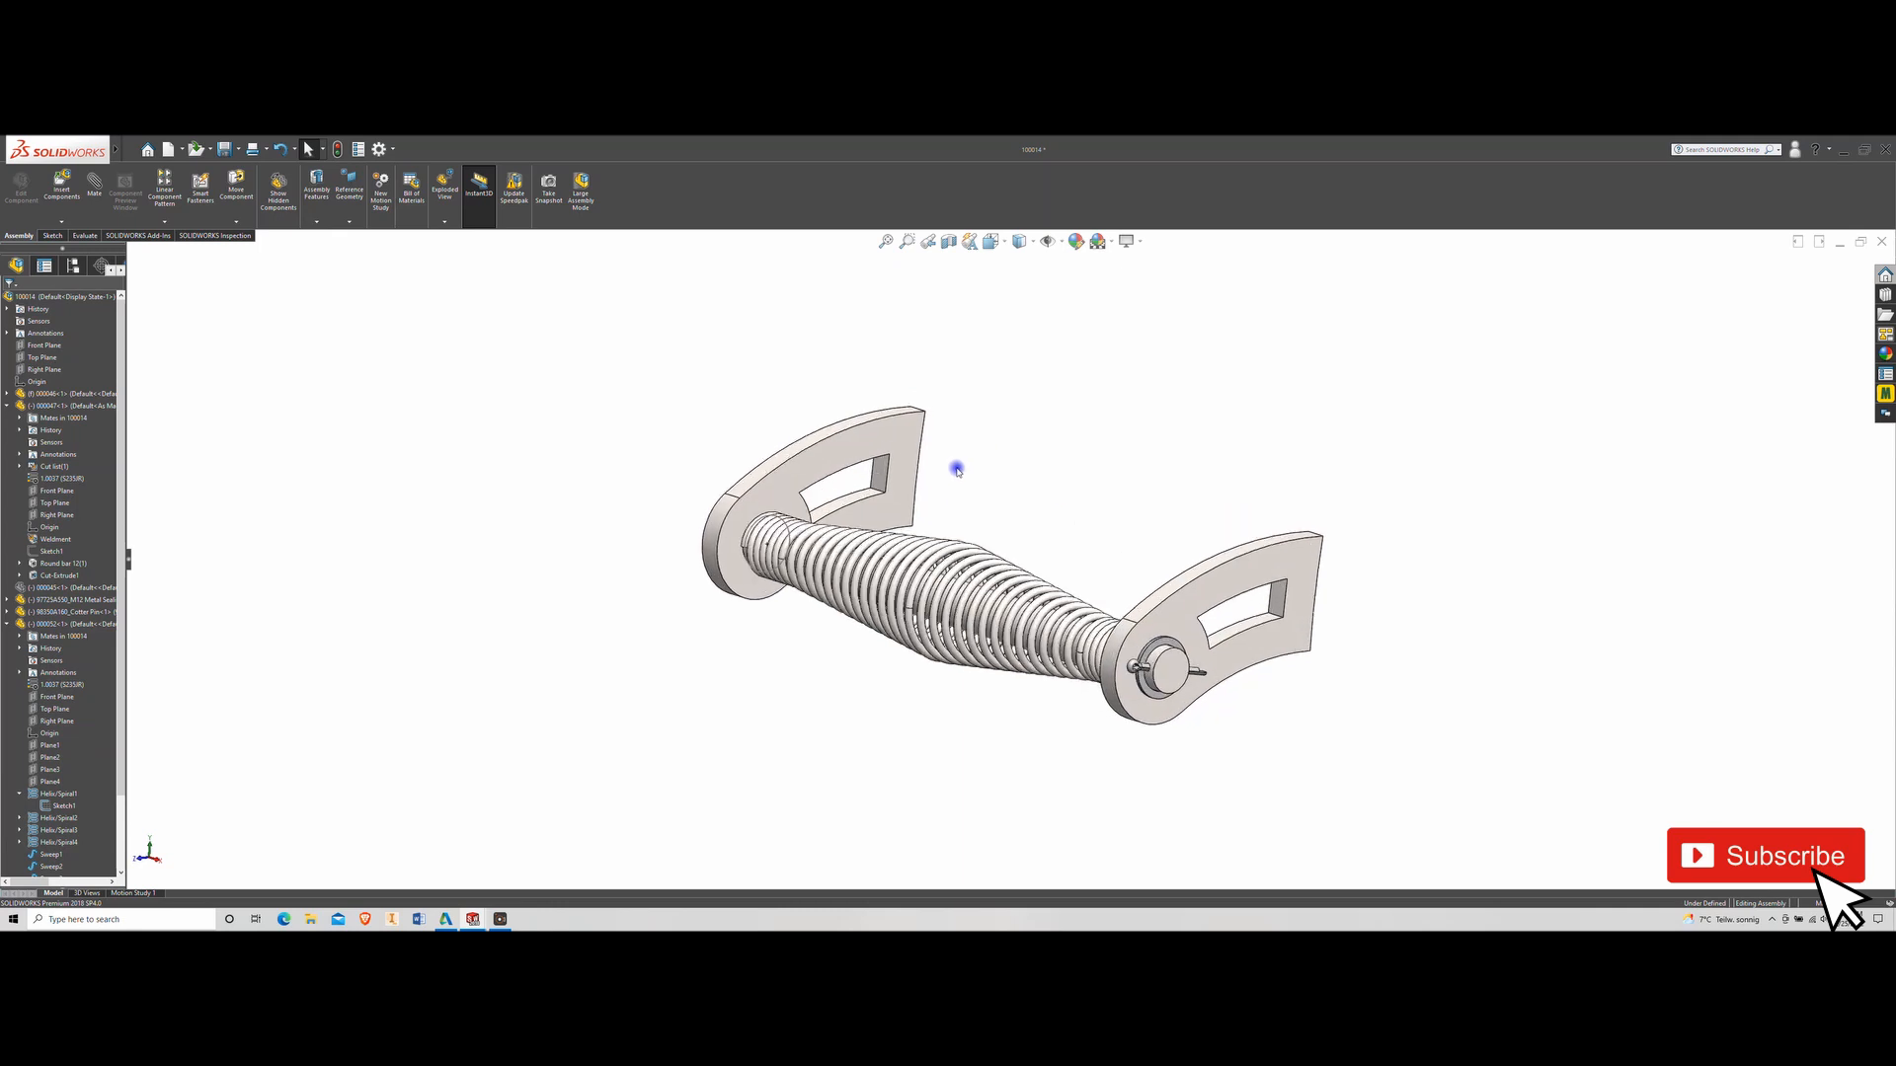